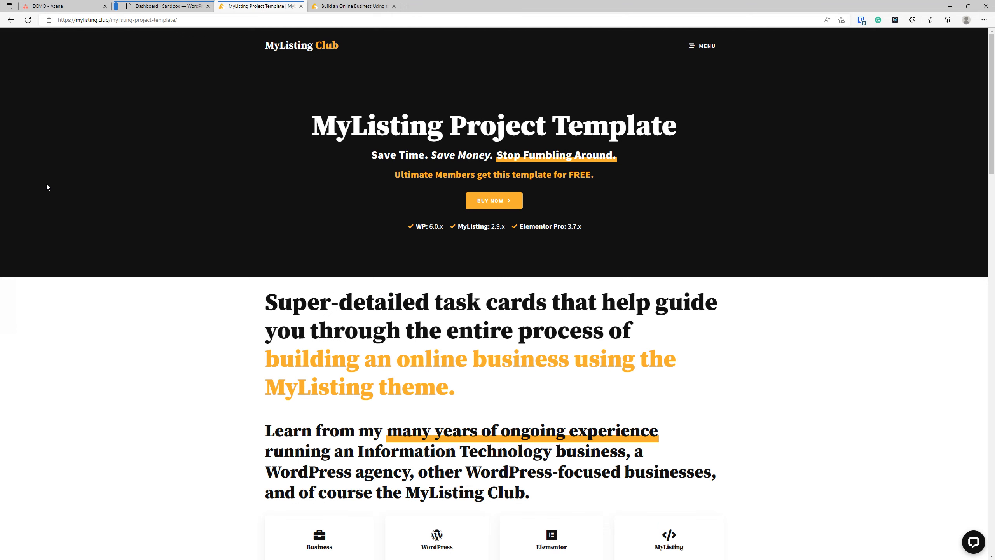
Step: Scroll through the MyListing Project Template page, then close its tab
{"action": "scroll", "coordinate": [363, 285], "scroll_direction": "down", "scroll_amount": 2}
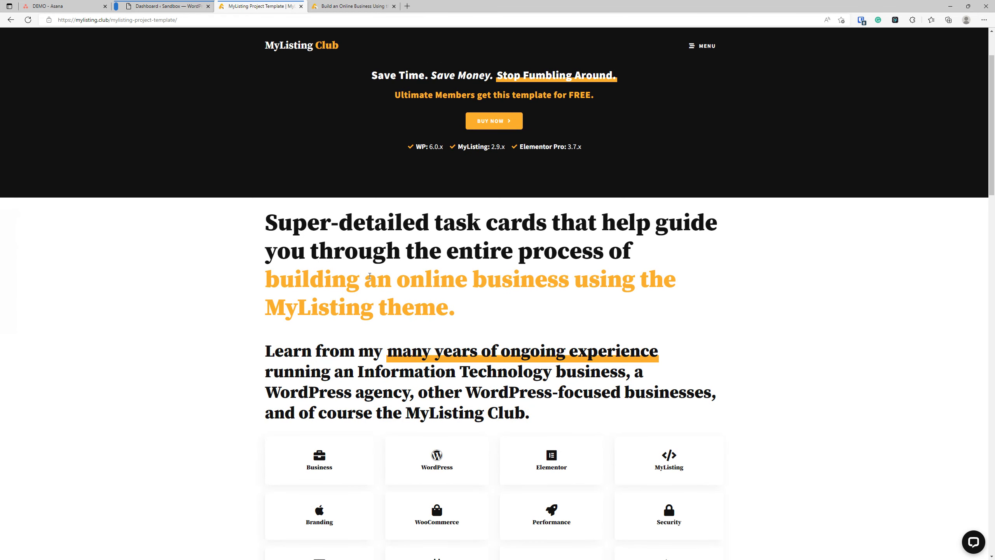
{"action": "scroll", "coordinate": [317, 188], "scroll_direction": "down", "scroll_amount": 12}
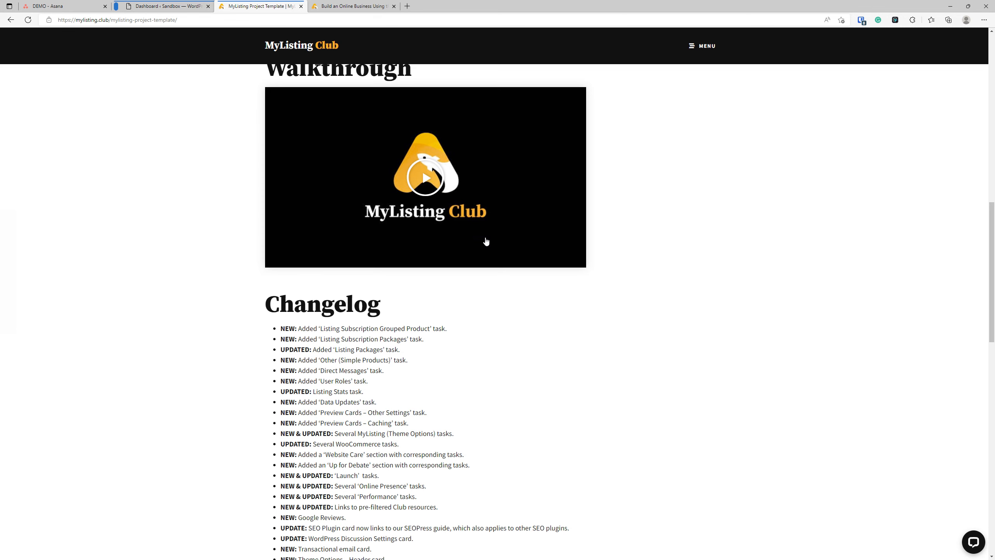
{"action": "scroll", "coordinate": [367, 406], "scroll_direction": "up", "scroll_amount": 6}
{"action": "scroll", "coordinate": [367, 406], "scroll_direction": "up", "scroll_amount": 5}
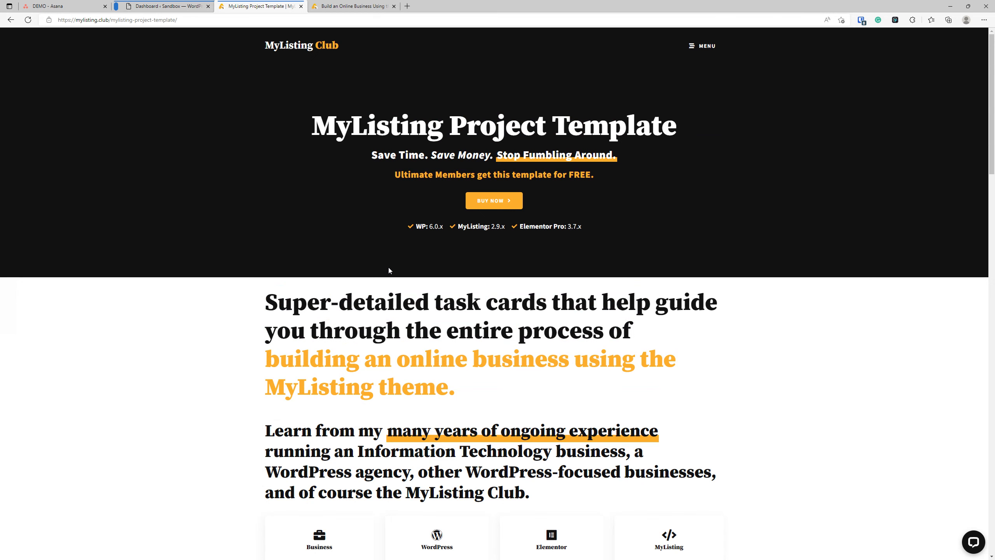
{"action": "scroll", "coordinate": [389, 271], "scroll_direction": "down", "scroll_amount": 15}
{"action": "scroll", "coordinate": [264, 214], "scroll_direction": "down", "scroll_amount": 4}
{"action": "scroll", "coordinate": [165, 317], "scroll_direction": "up", "scroll_amount": 20}
{"action": "scroll", "coordinate": [165, 317], "scroll_direction": "up", "scroll_amount": 2}
{"action": "key", "text": "ctrl+w"}
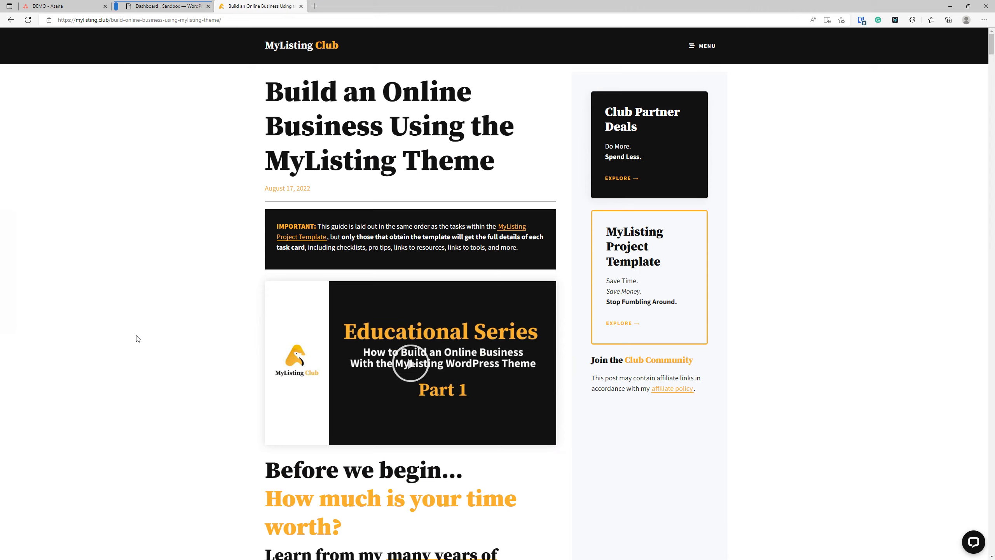
{"action": "scroll", "coordinate": [166, 345], "scroll_direction": "down", "scroll_amount": 12}
{"action": "scroll", "coordinate": [189, 345], "scroll_direction": "down", "scroll_amount": 15}
{"action": "left_click_drag", "start_coordinate": [991, 108], "coordinate": [992, 282]}
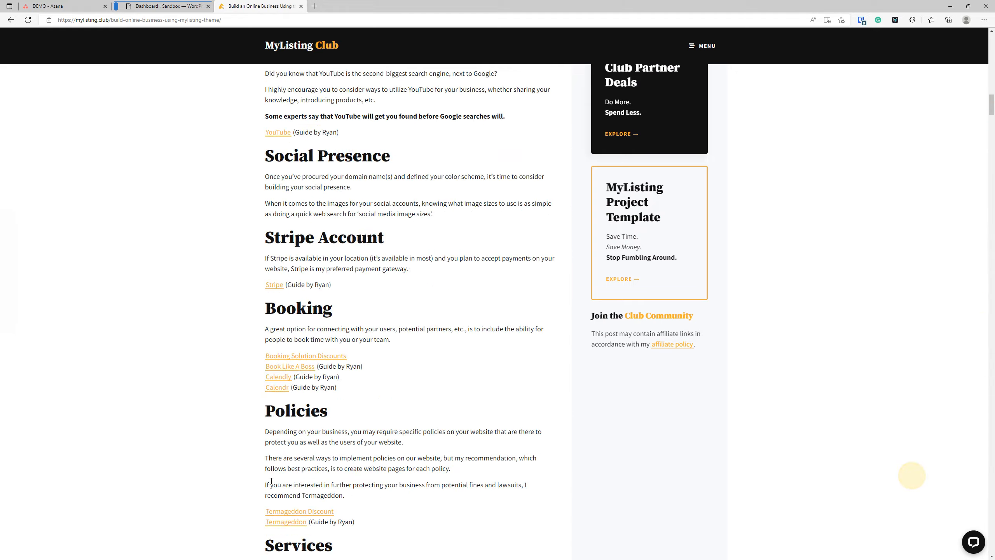
{"action": "scroll", "coordinate": [271, 480], "scroll_direction": "down", "scroll_amount": 20}
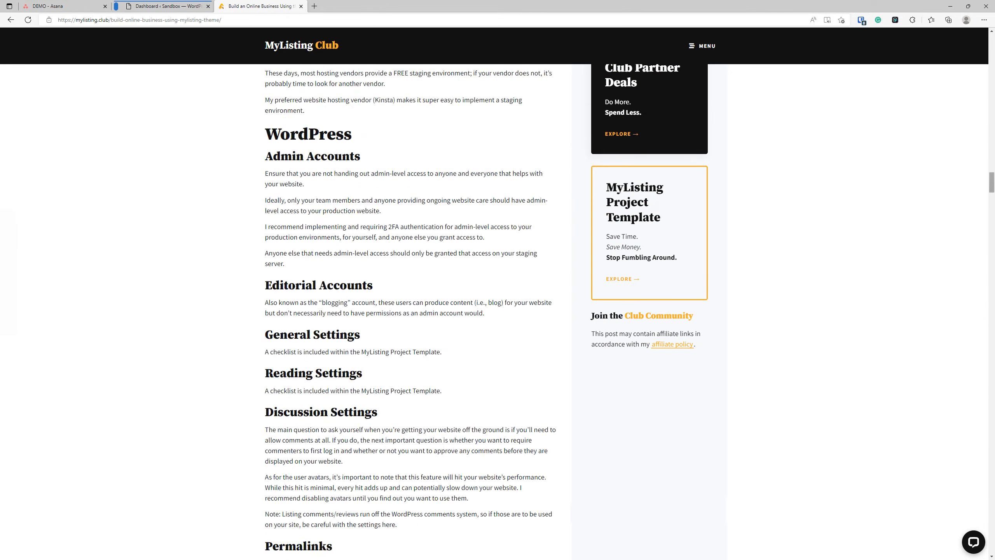
{"action": "left_click_drag", "start_coordinate": [991, 184], "coordinate": [972, 268]}
{"action": "scroll", "coordinate": [203, 266], "scroll_direction": "down", "scroll_amount": 11}
{"action": "scroll", "coordinate": [197, 259], "scroll_direction": "down", "scroll_amount": 8}
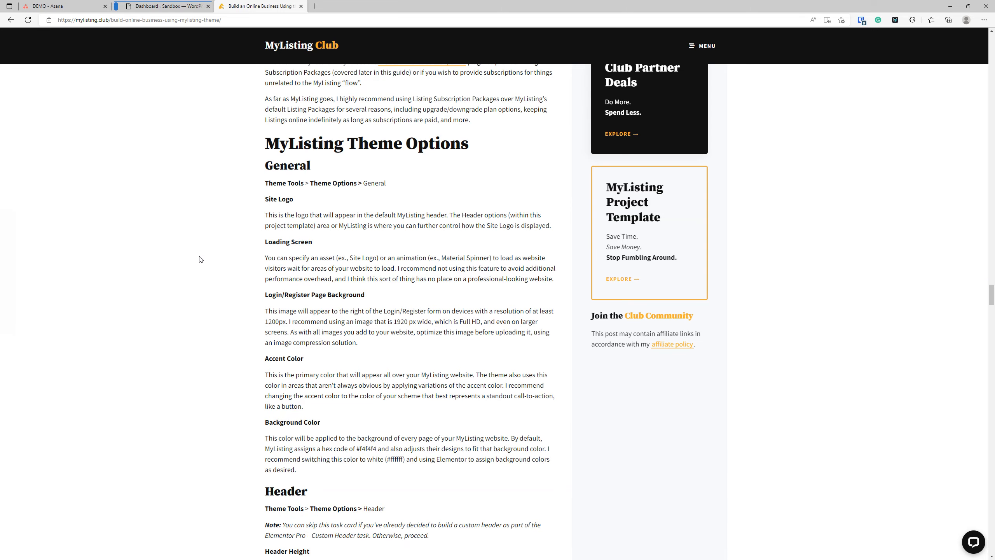
{"action": "scroll", "coordinate": [207, 231], "scroll_direction": "down", "scroll_amount": 15}
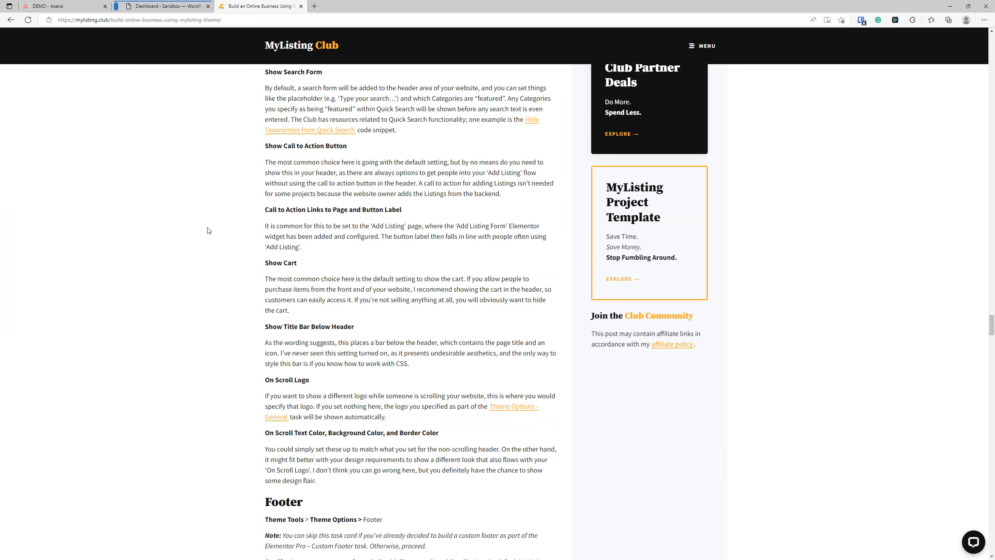
{"action": "scroll", "coordinate": [222, 315], "scroll_direction": "down", "scroll_amount": 15}
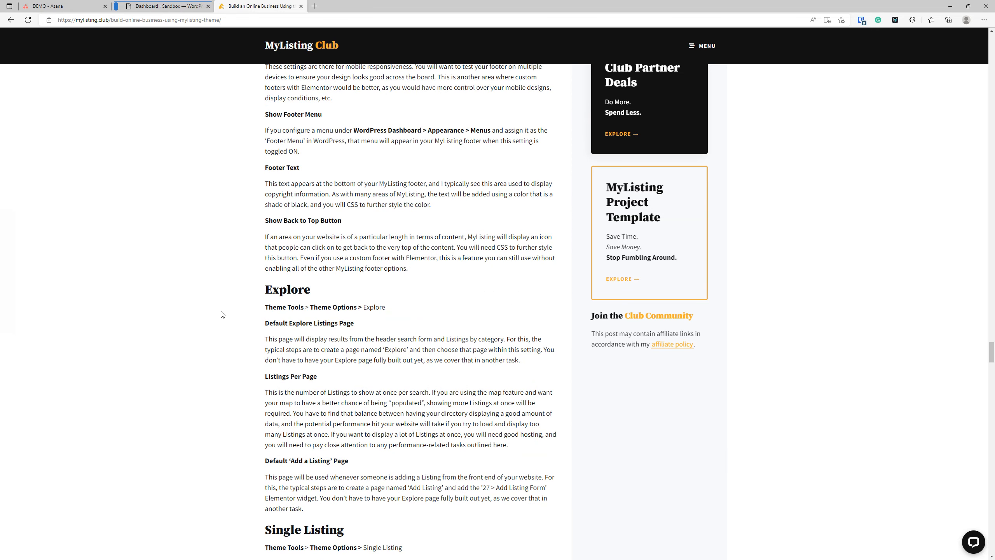
{"action": "scroll", "coordinate": [222, 315], "scroll_direction": "down", "scroll_amount": 5}
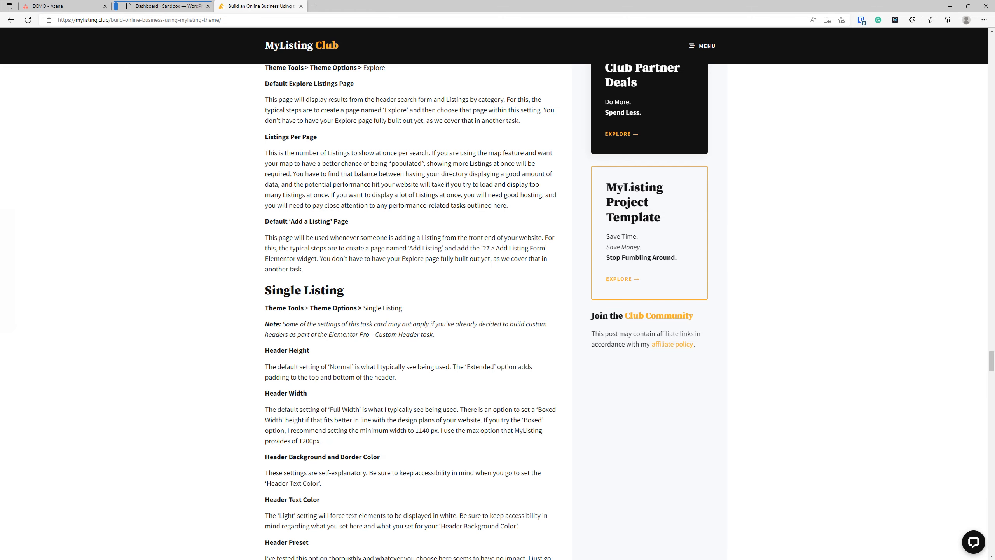
{"action": "scroll", "coordinate": [269, 346], "scroll_direction": "down", "scroll_amount": 15}
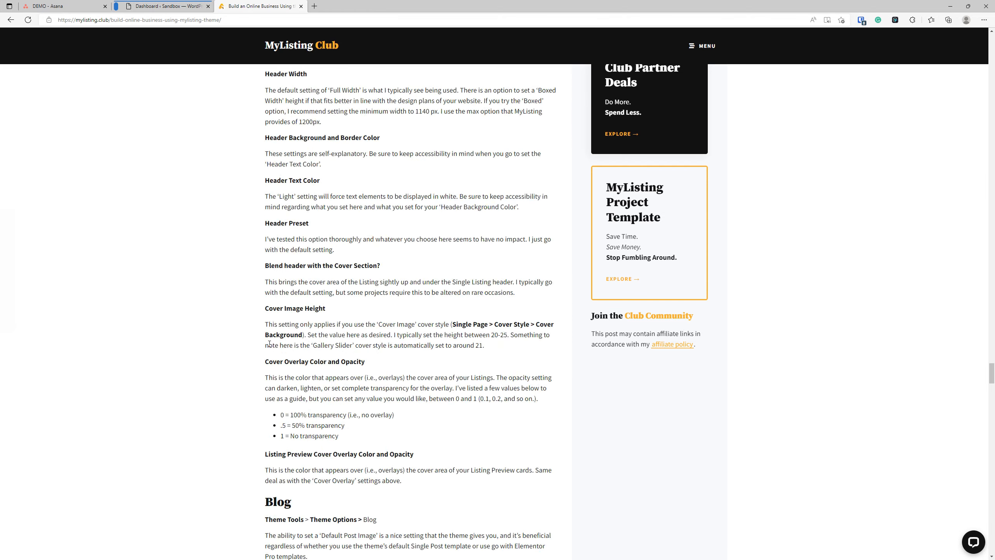
{"action": "scroll", "coordinate": [276, 344], "scroll_direction": "down", "scroll_amount": 20}
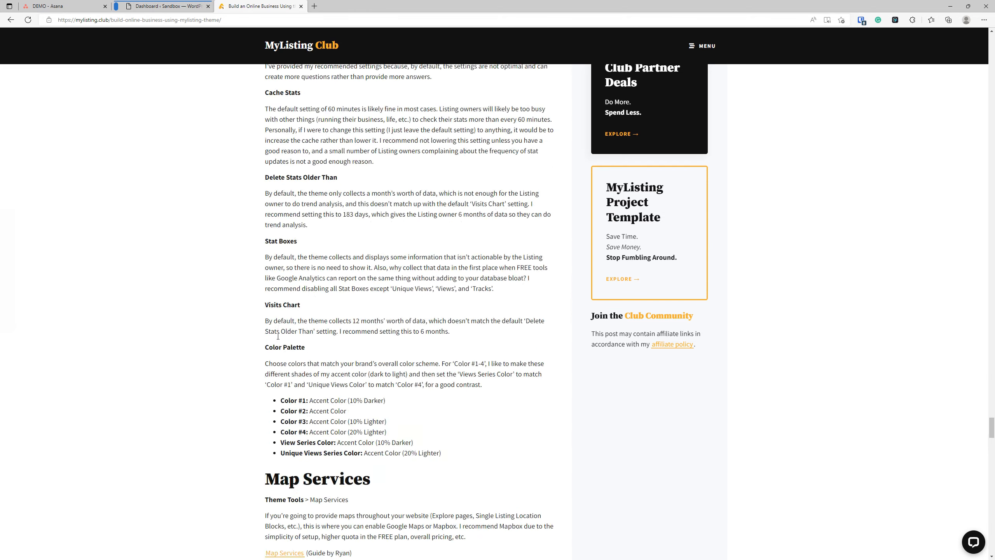
{"action": "scroll", "coordinate": [223, 208], "scroll_direction": "down", "scroll_amount": 10}
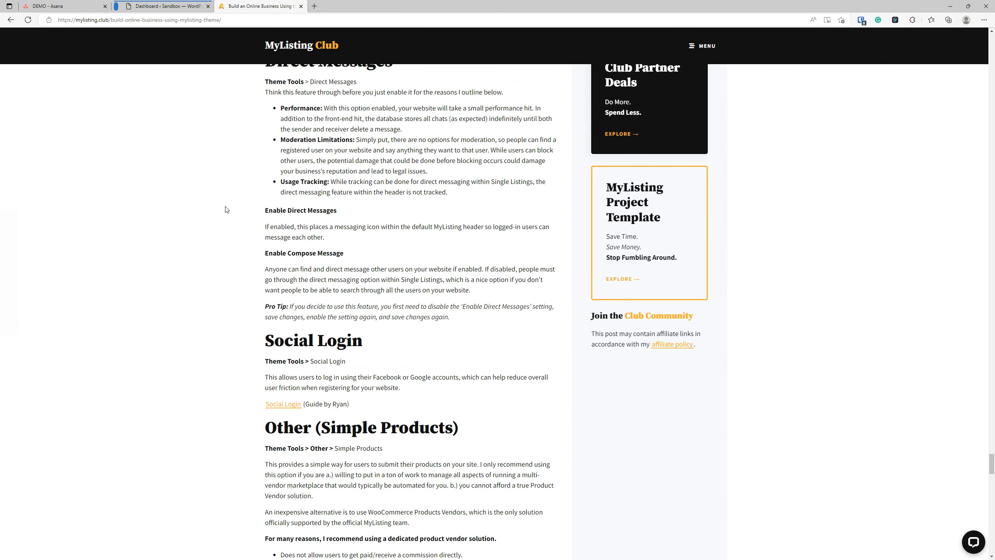
{"action": "left_click_drag", "start_coordinate": [989, 464], "coordinate": [983, 45]}
{"action": "scroll", "coordinate": [457, 336], "scroll_direction": "down", "scroll_amount": 5}
{"action": "scroll", "coordinate": [435, 377], "scroll_direction": "up", "scroll_amount": 6}
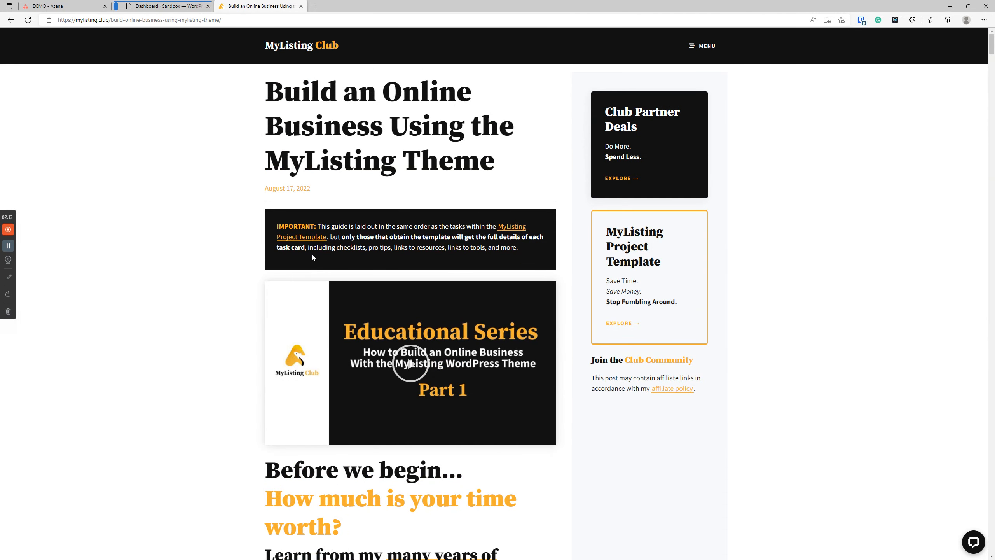
Step: Select 'checklists' in the note, review the Asana board, then return to the Sandbox dashboard
{"action": "double_click", "coordinate": [355, 248]}
{"action": "left_click", "coordinate": [66, 7]}
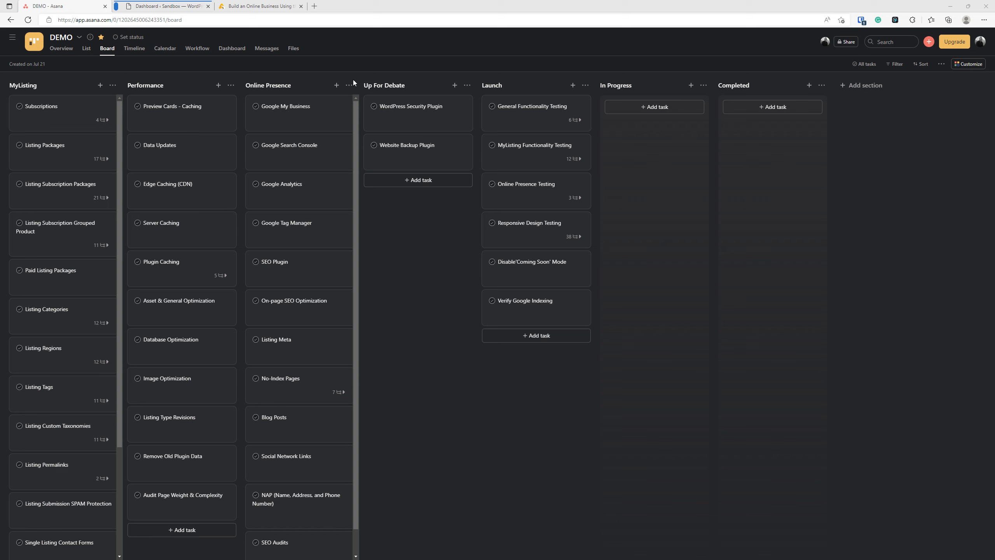
{"action": "left_click", "coordinate": [167, 4]}
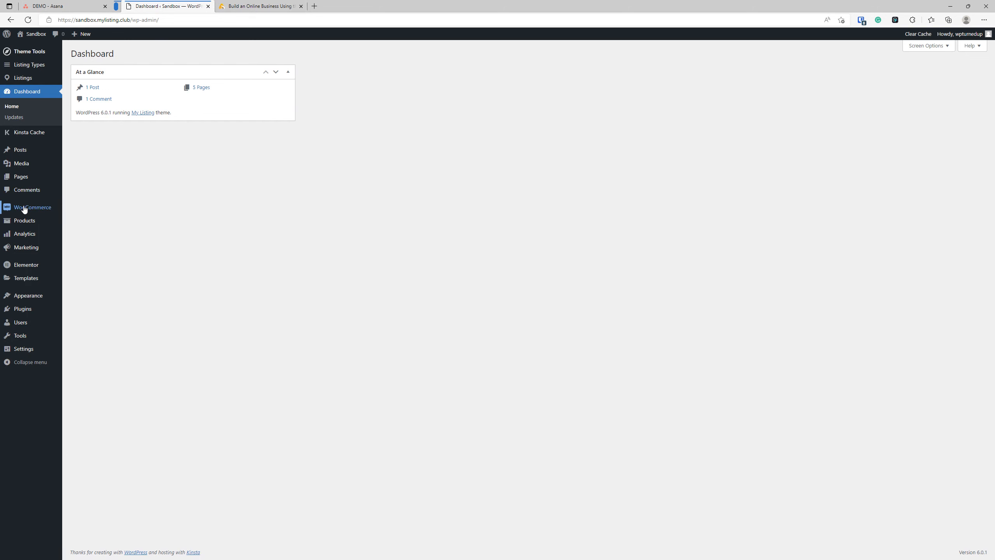
Step: Go to WooCommerce Settings and show the Subscriptions tab
{"action": "mouse_move", "coordinate": [22, 207]}
{"action": "left_click", "coordinate": [92, 280]}
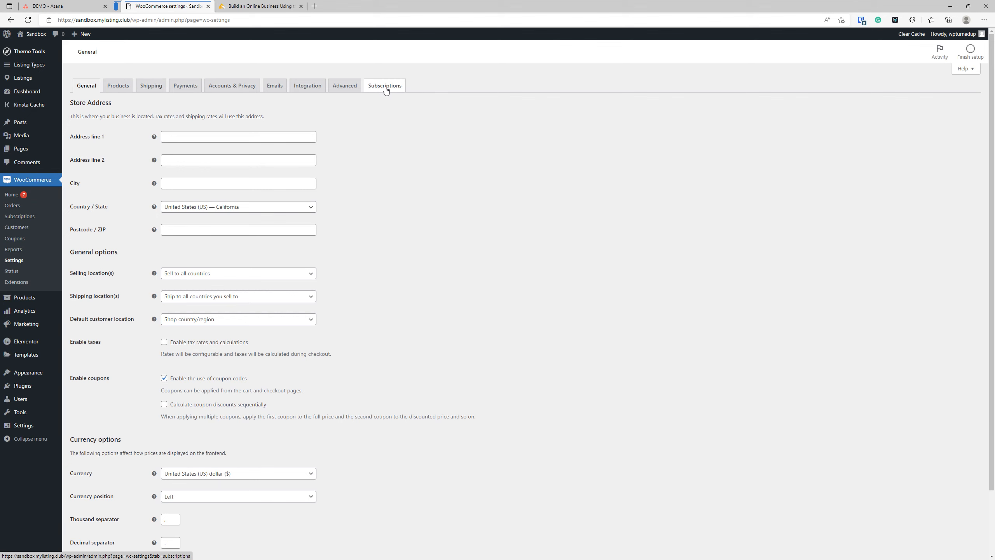
{"action": "left_click", "coordinate": [385, 88]}
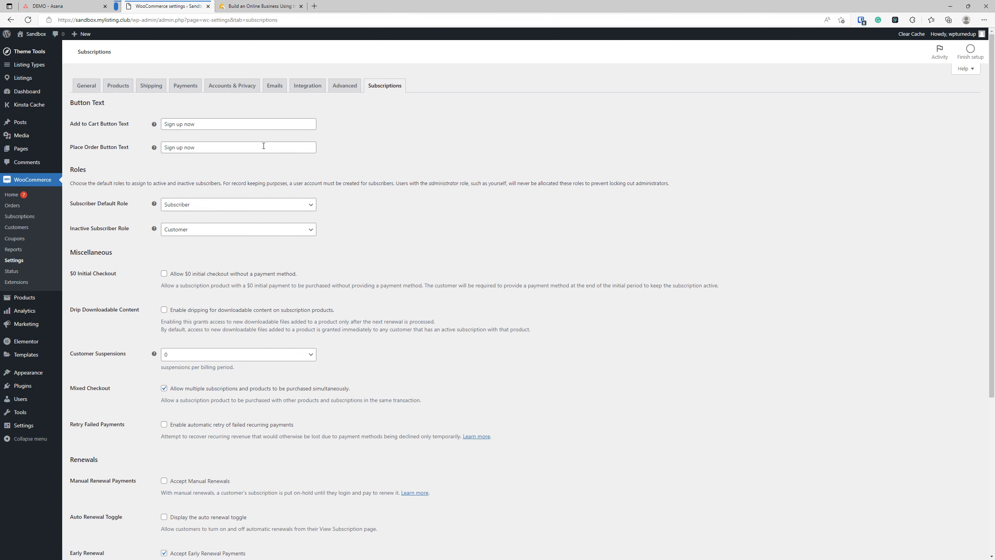
Step: Enable $0 initial checkout, failed-payment retry and switching between grouped subscriptions, then save
{"action": "scroll", "coordinate": [270, 164], "scroll_direction": "down", "scroll_amount": 2}
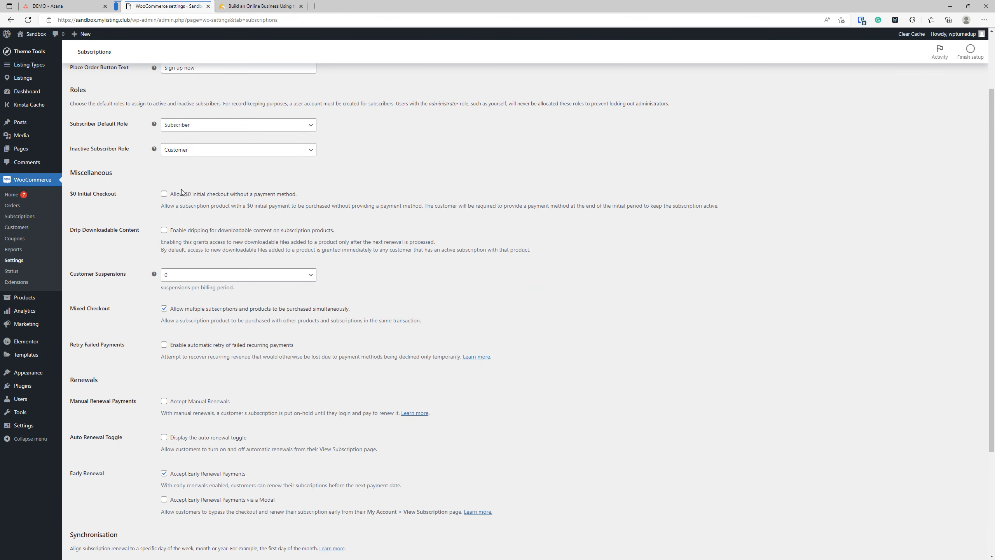
{"action": "left_click", "coordinate": [164, 194]}
{"action": "scroll", "coordinate": [265, 331], "scroll_direction": "down", "scroll_amount": 2}
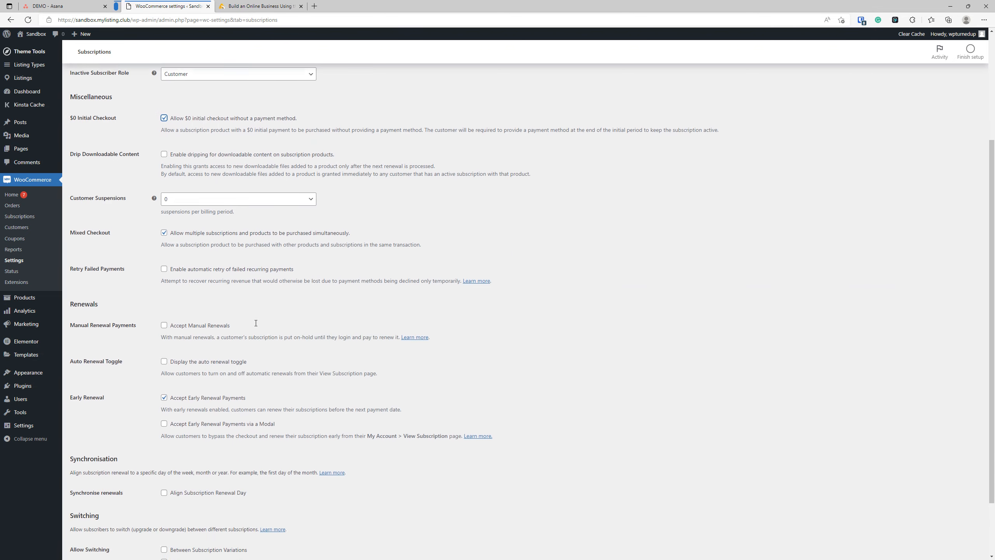
{"action": "left_click", "coordinate": [164, 266]}
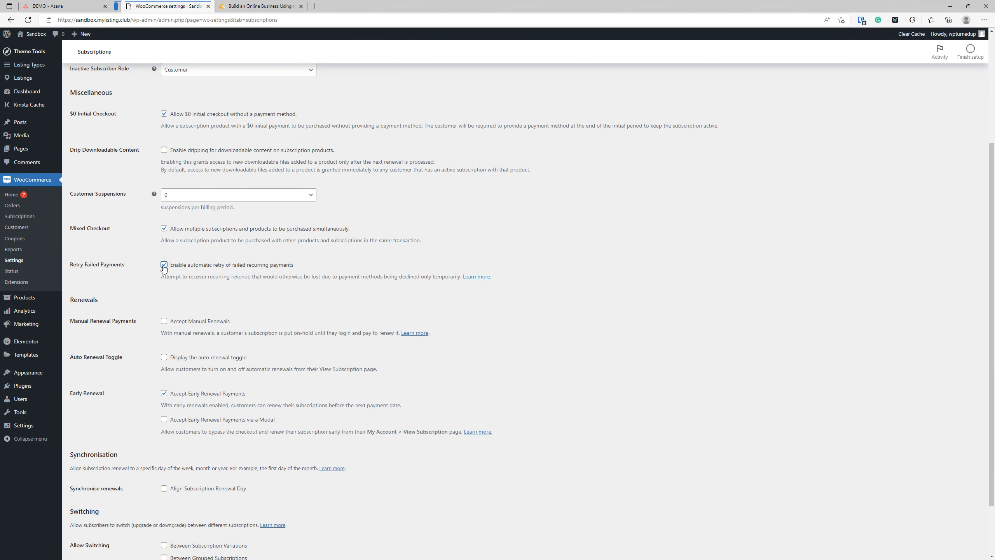
{"action": "scroll", "coordinate": [183, 258], "scroll_direction": "down", "scroll_amount": 2}
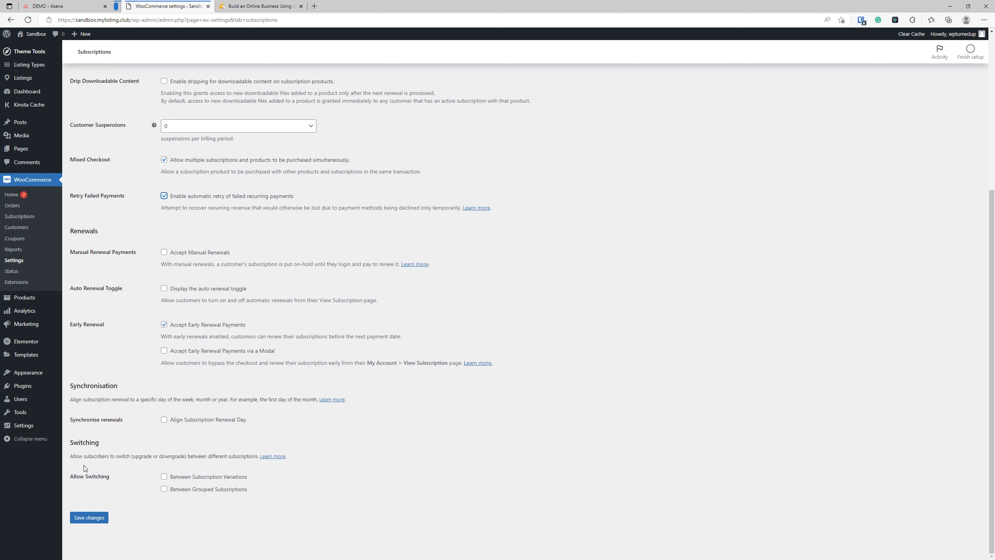
{"action": "left_click", "coordinate": [164, 490]}
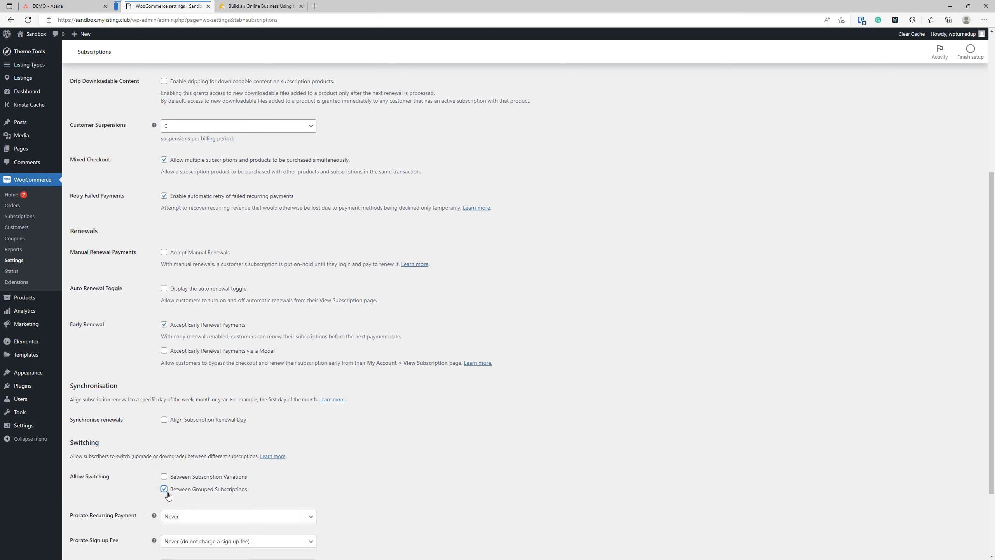
{"action": "scroll", "coordinate": [196, 462], "scroll_direction": "down", "scroll_amount": 3}
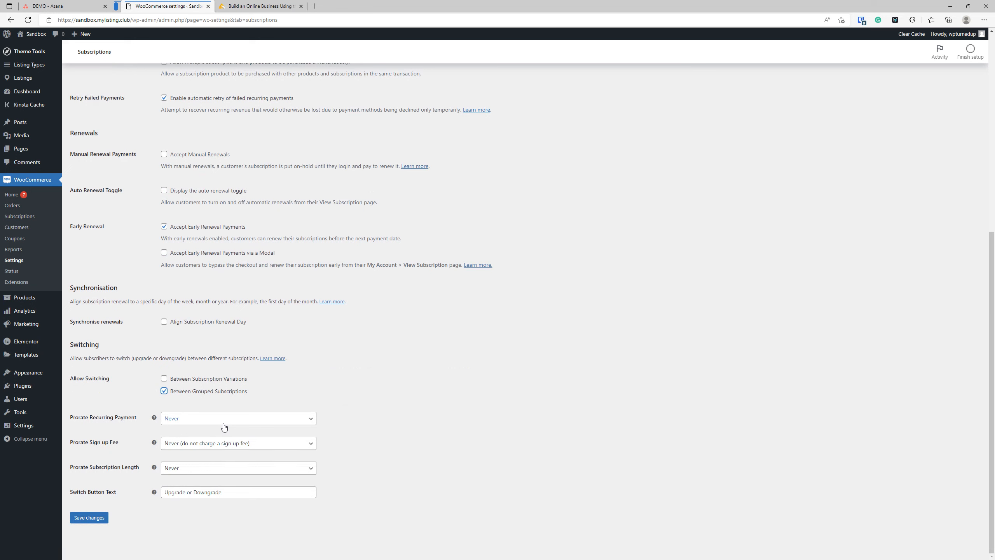
{"action": "scroll", "coordinate": [243, 398], "scroll_direction": "up", "scroll_amount": 5}
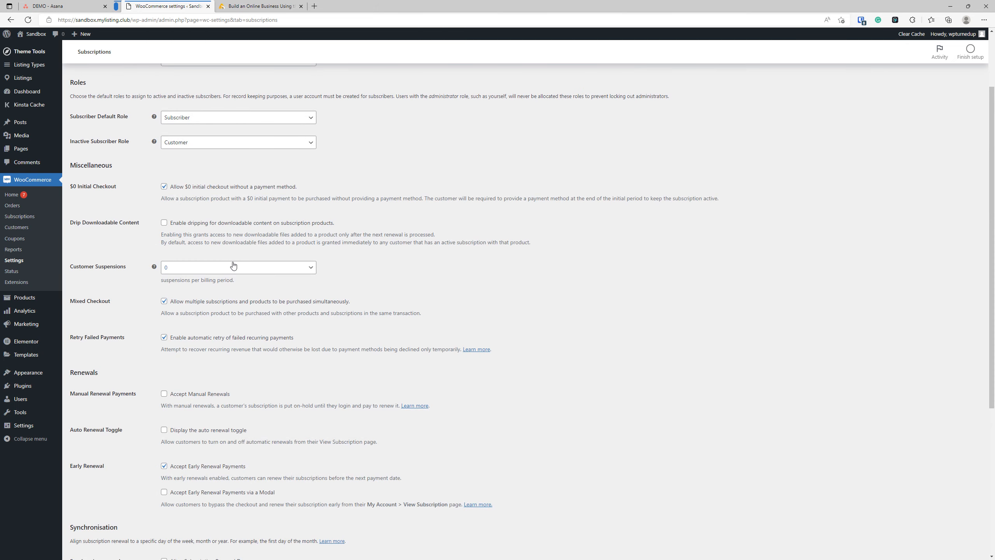
{"action": "scroll", "coordinate": [243, 265], "scroll_direction": "down", "scroll_amount": 5}
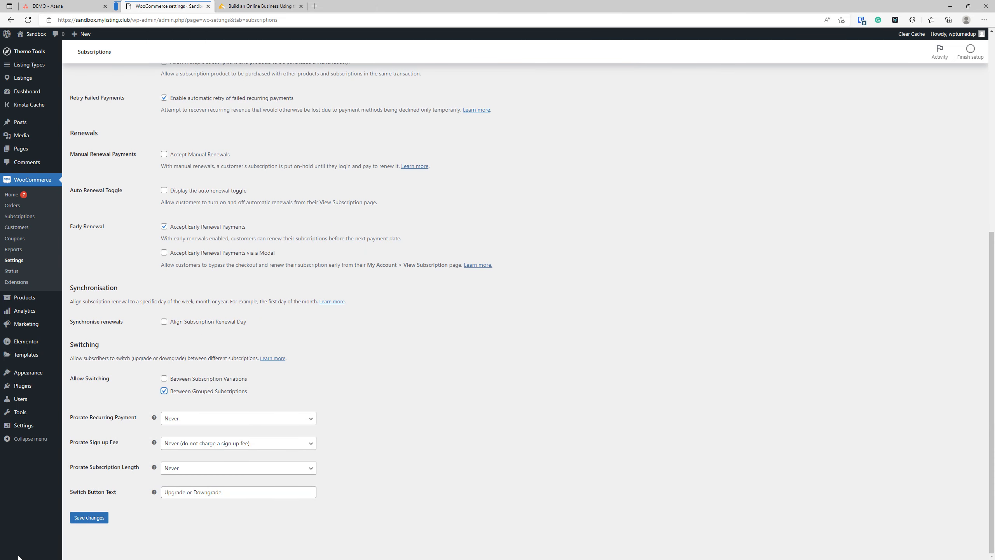
{"action": "left_click", "coordinate": [98, 518]}
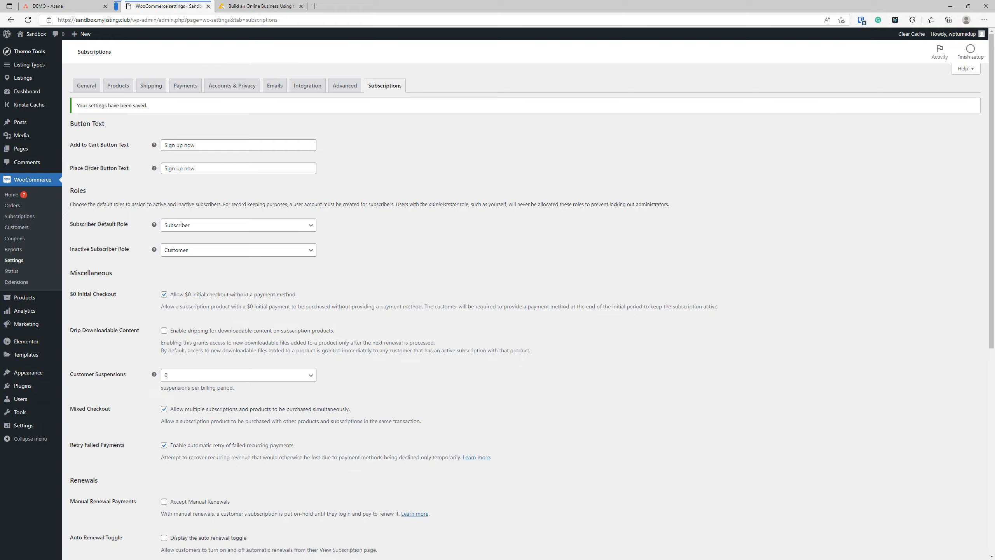
Step: Check the Asana board, then return to the saved WooCommerce Subscriptions settings
{"action": "left_click", "coordinate": [62, 5]}
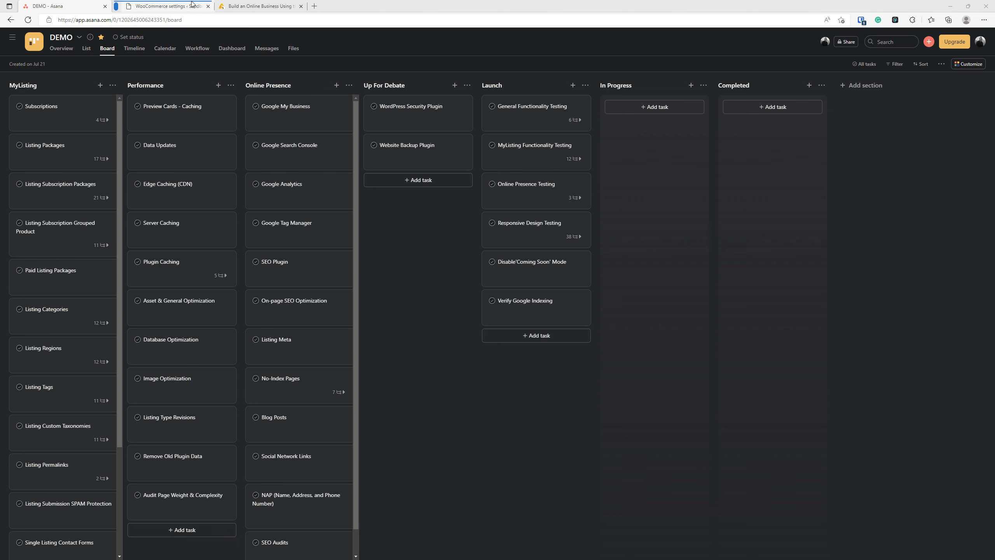
{"action": "left_click", "coordinate": [172, 6]}
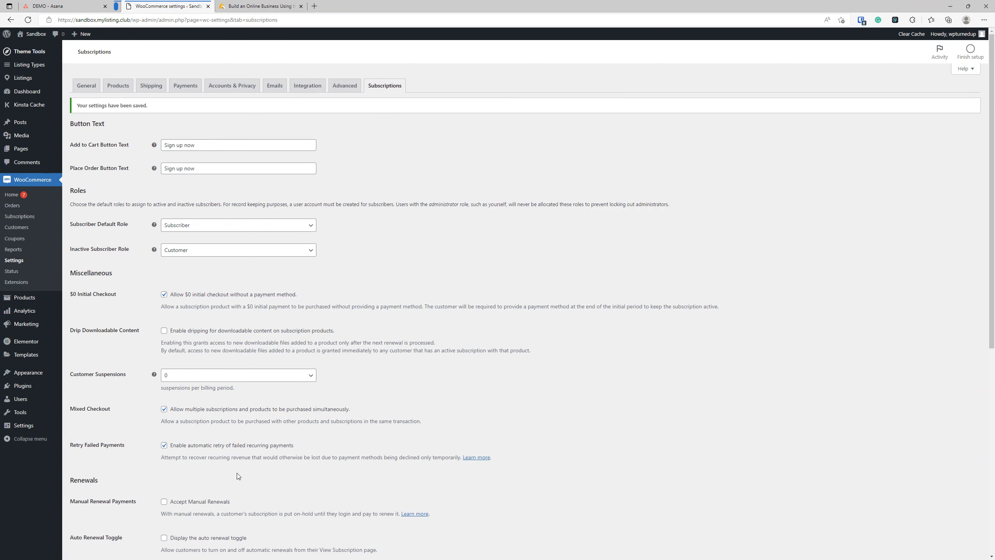
Step: Create a new product named 'Listing Package' with the Listing Package product type
{"action": "left_click", "coordinate": [27, 300]}
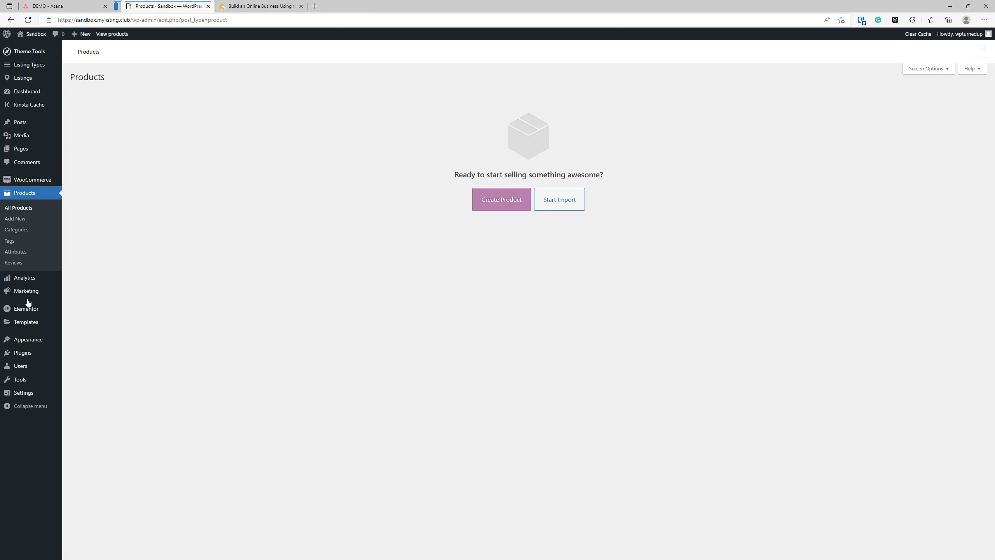
{"action": "left_click", "coordinate": [505, 199]}
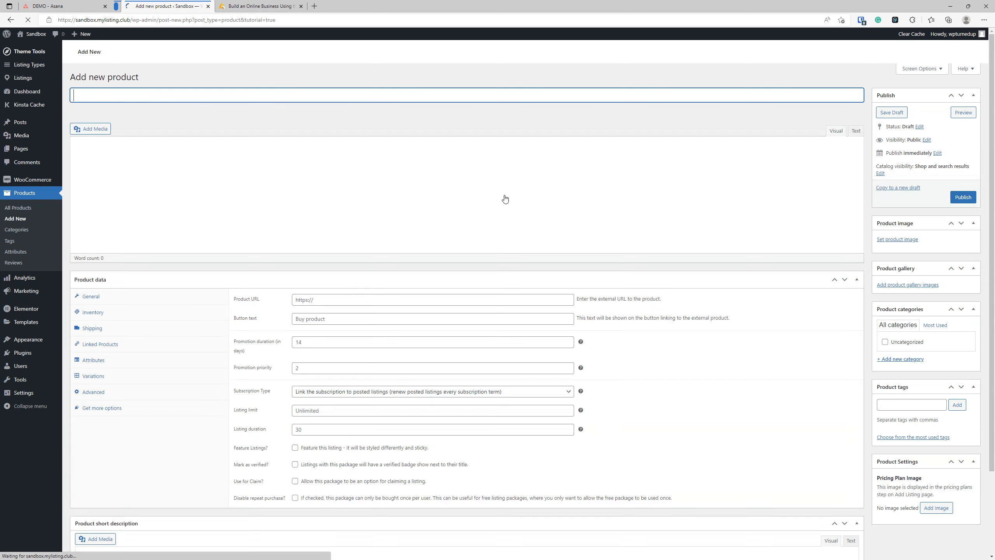
{"action": "type", "text": "Listing Package"}
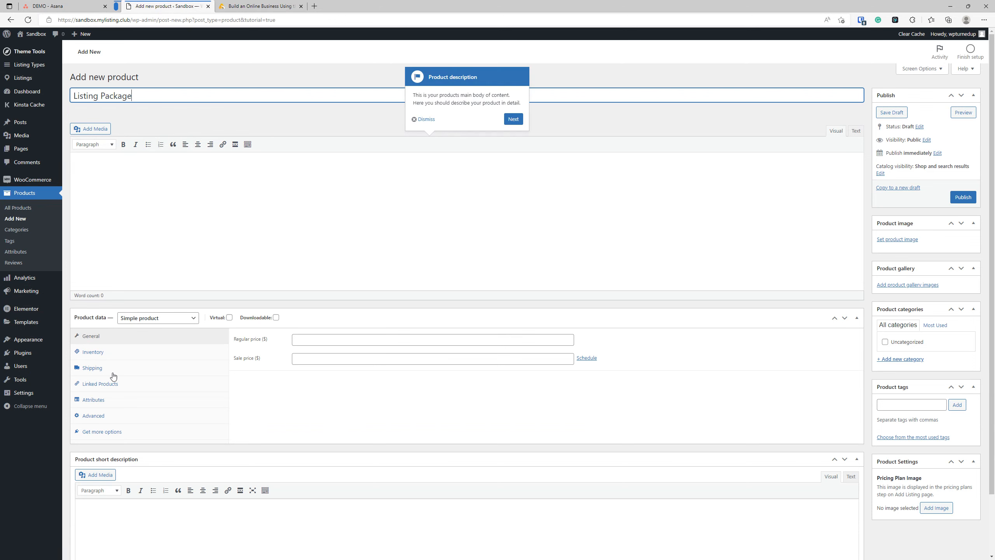
{"action": "left_click", "coordinate": [156, 322]}
{"action": "left_click", "coordinate": [156, 387]}
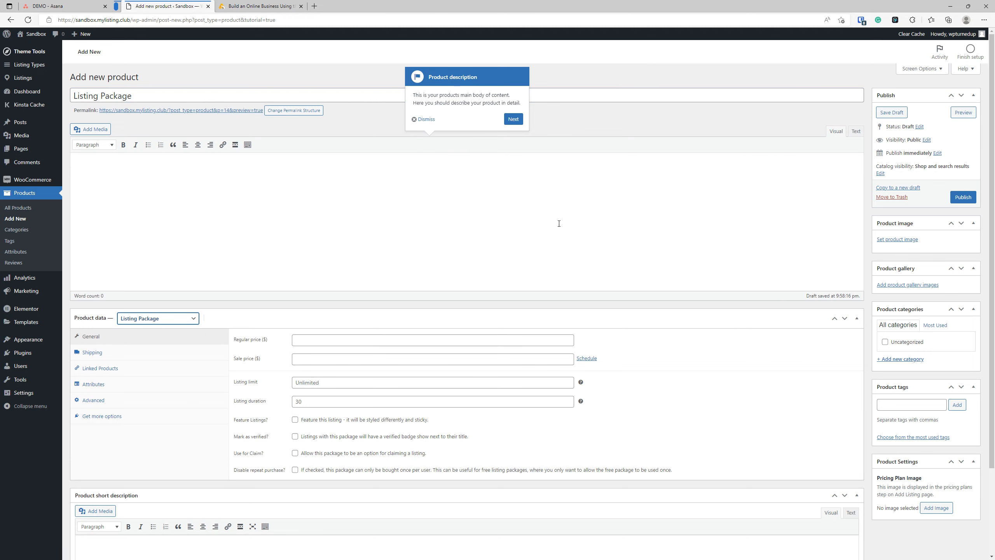
{"action": "scroll", "coordinate": [526, 253], "scroll_direction": "down", "scroll_amount": 1}
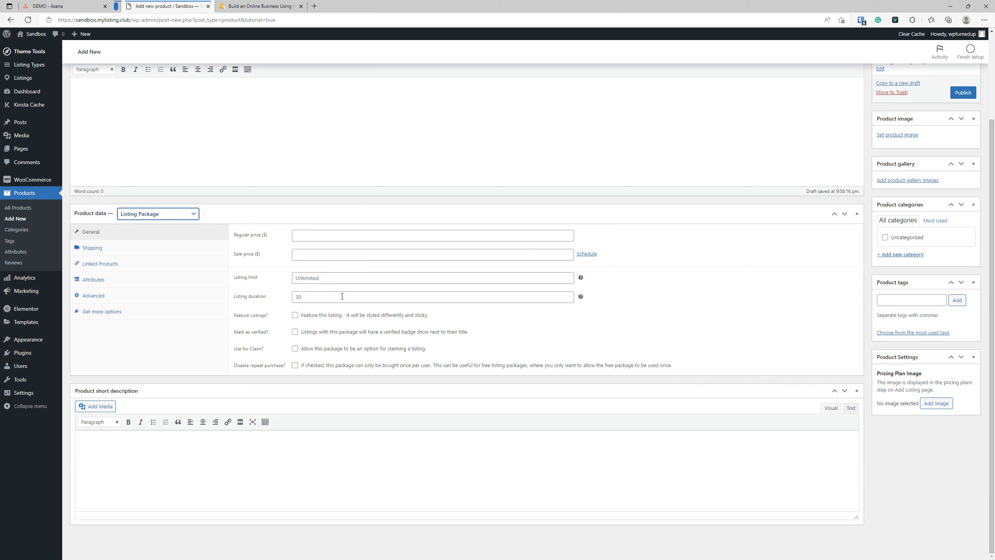
{"action": "mouse_move", "coordinate": [581, 278]}
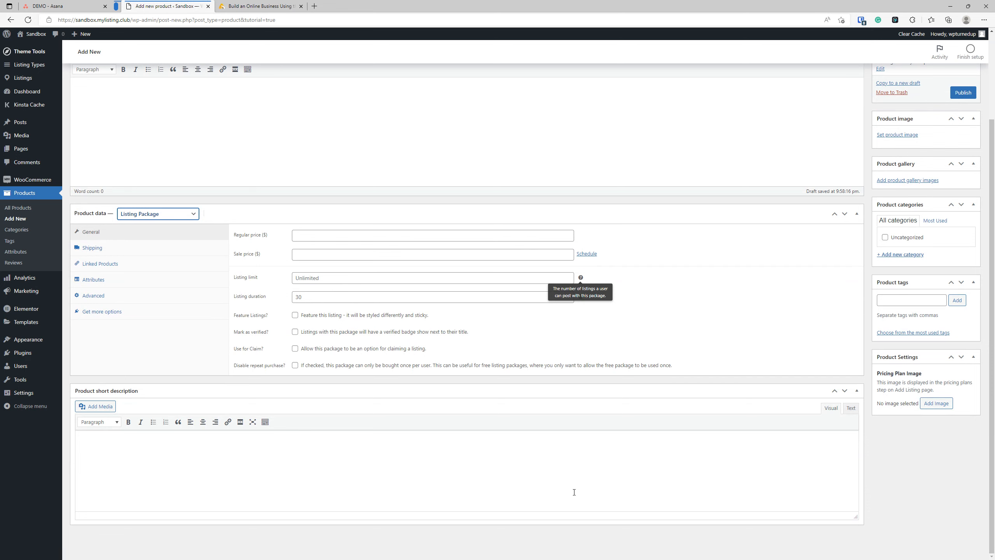
Step: Set the package's listing limit to 1, confirm listing duration 30, and open a new browser tab
{"action": "left_click", "coordinate": [323, 279]}
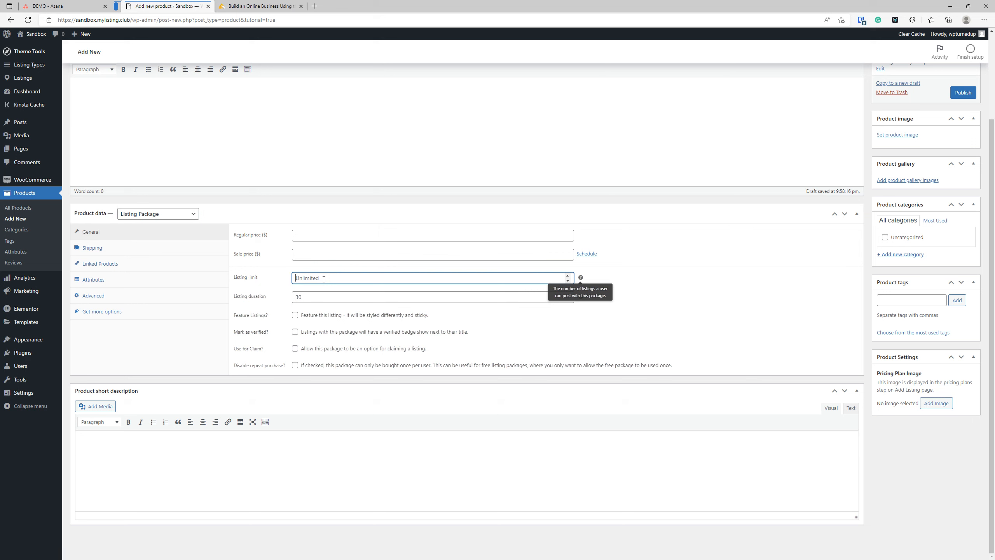
{"action": "type", "text": "1"}
{"action": "left_click", "coordinate": [335, 298]}
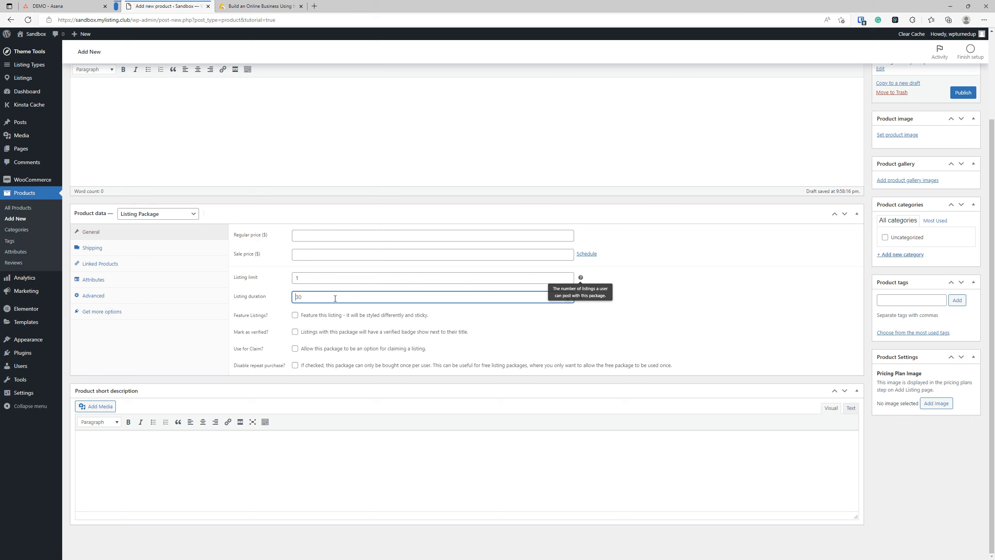
{"action": "left_click", "coordinate": [330, 294]}
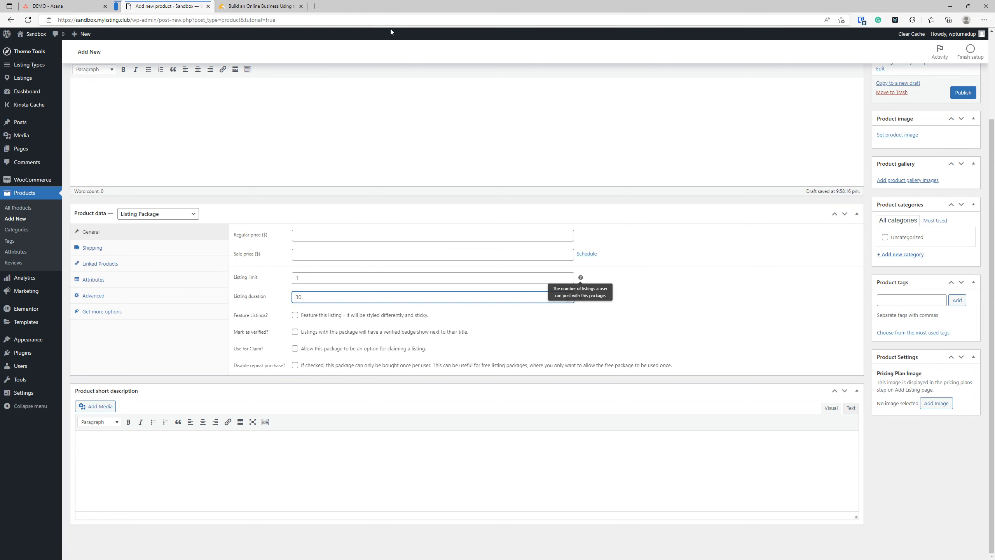
{"action": "left_click", "coordinate": [314, 6]}
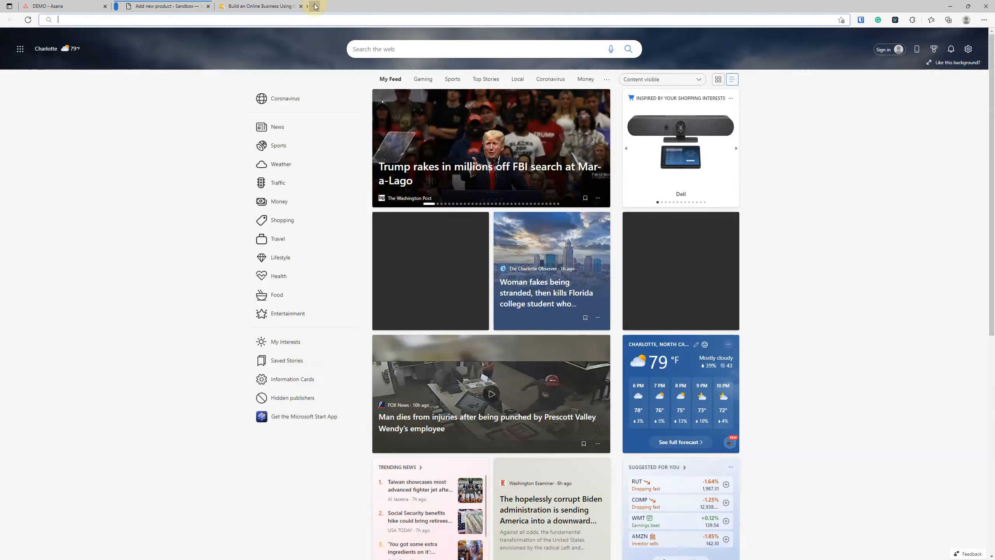
Step: Load vow.mylisting.club and open the Mint Resort venue page from Explore
{"action": "type", "text": "vow.mylisting.club"}
{"action": "key", "text": "Return"}
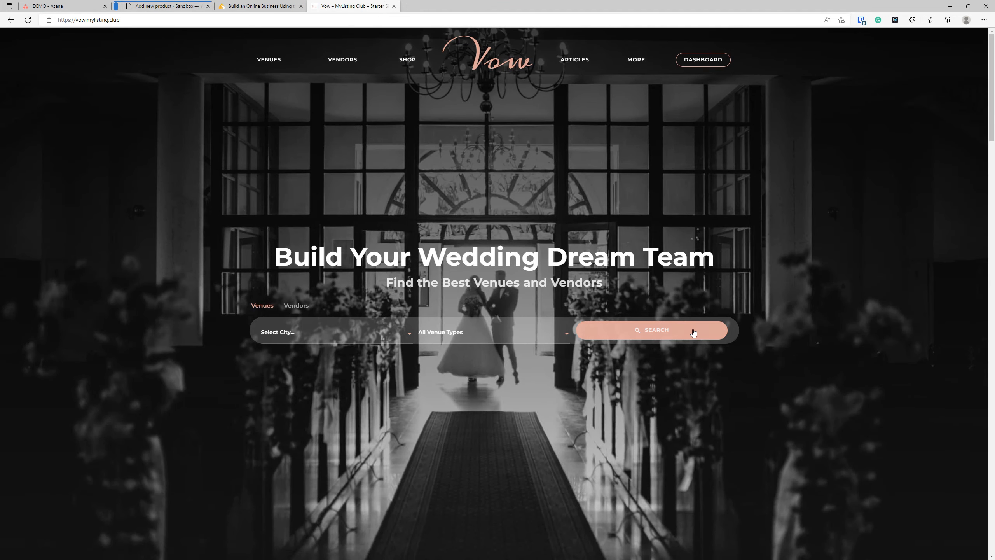
{"action": "left_click", "coordinate": [694, 333]}
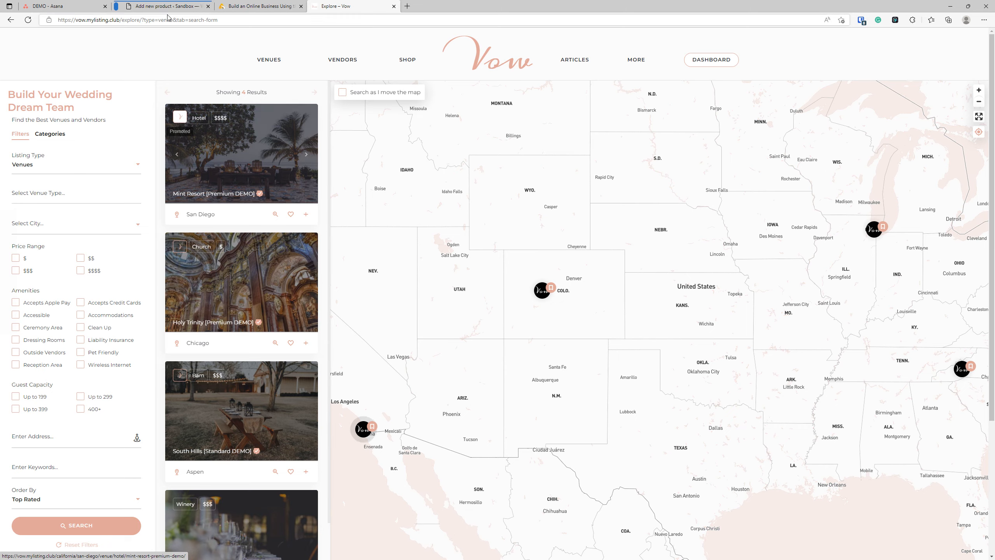
{"action": "left_click", "coordinate": [159, 5]}
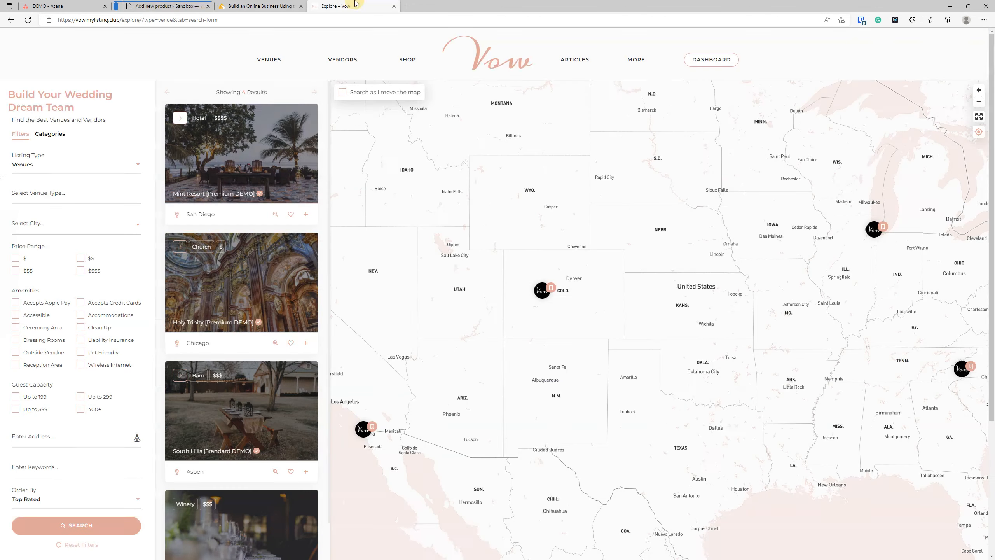
{"action": "left_click", "coordinate": [337, 6]}
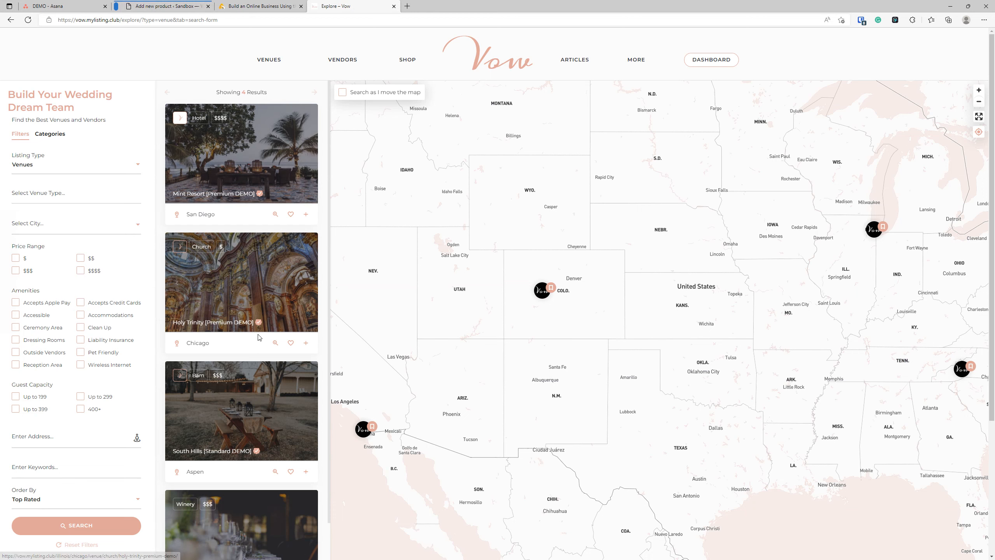
{"action": "left_click", "coordinate": [277, 166]}
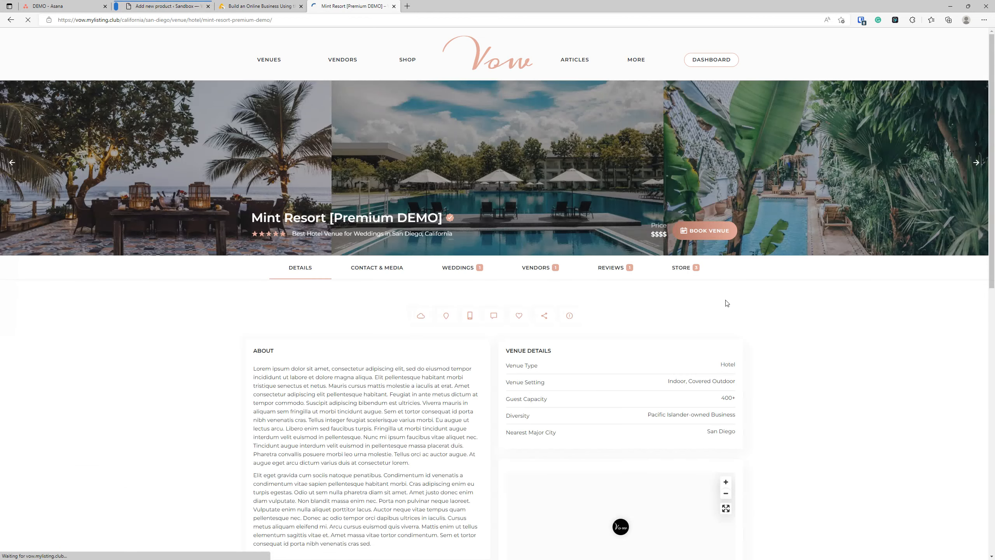
{"action": "mouse_move", "coordinate": [446, 222]}
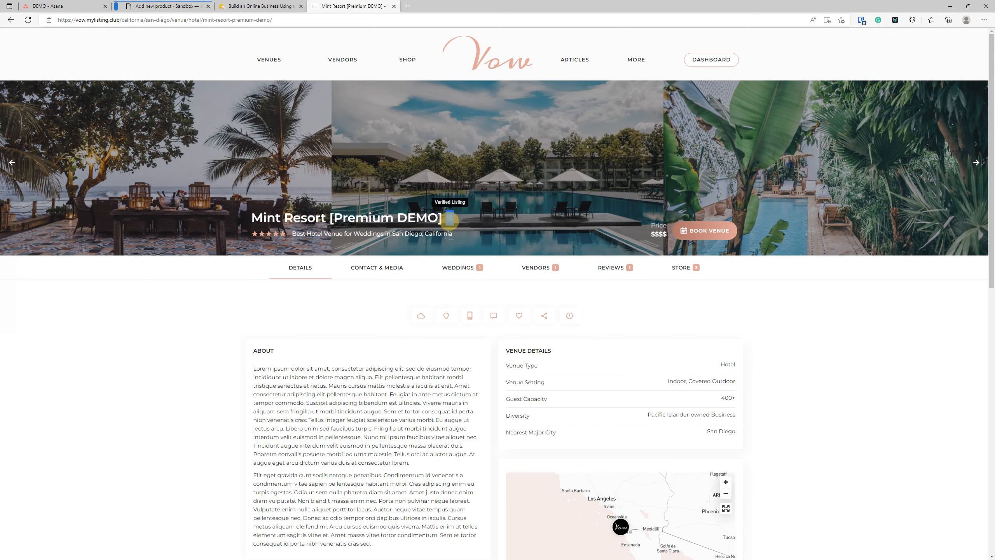
{"action": "left_click_drag", "start_coordinate": [447, 222], "coordinate": [175, 410]}
Step: Revisit the Mint Resort venue page, then tick Use for Claim? on the Listing Package
{"action": "left_click", "coordinate": [165, 6]}
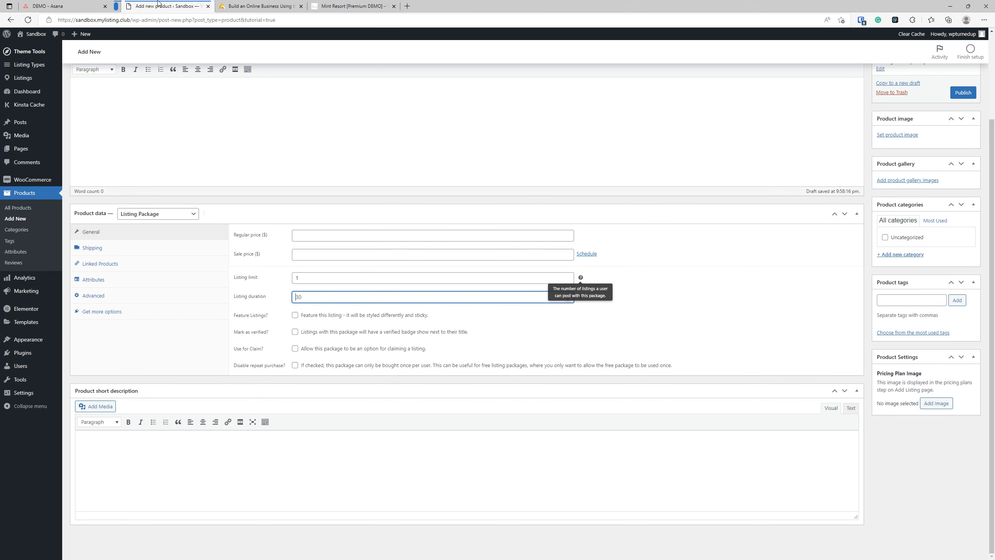
{"action": "left_click", "coordinate": [342, 5]}
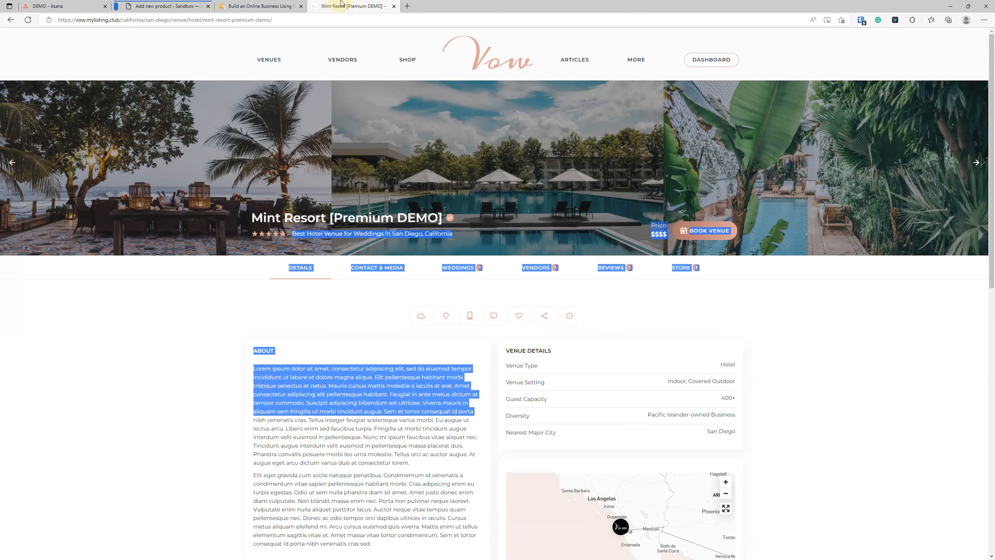
{"action": "left_click", "coordinate": [10, 20]}
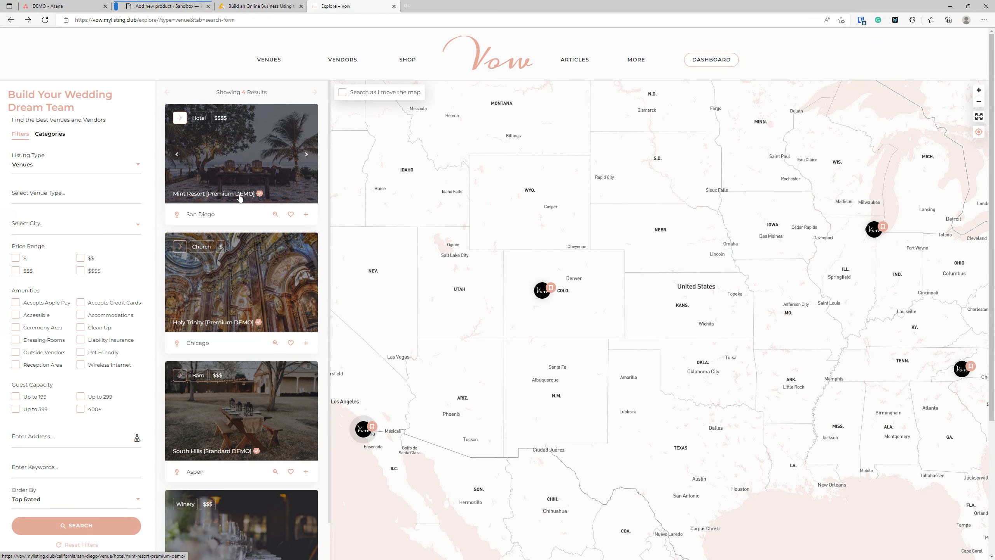
{"action": "left_click", "coordinate": [240, 196]}
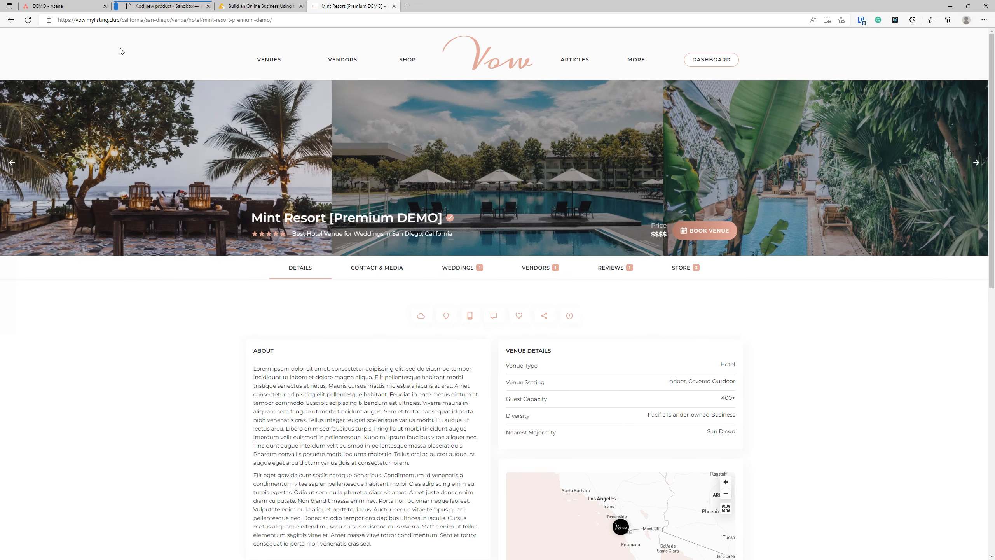
{"action": "left_click", "coordinate": [156, 11]}
{"action": "left_click", "coordinate": [294, 348]}
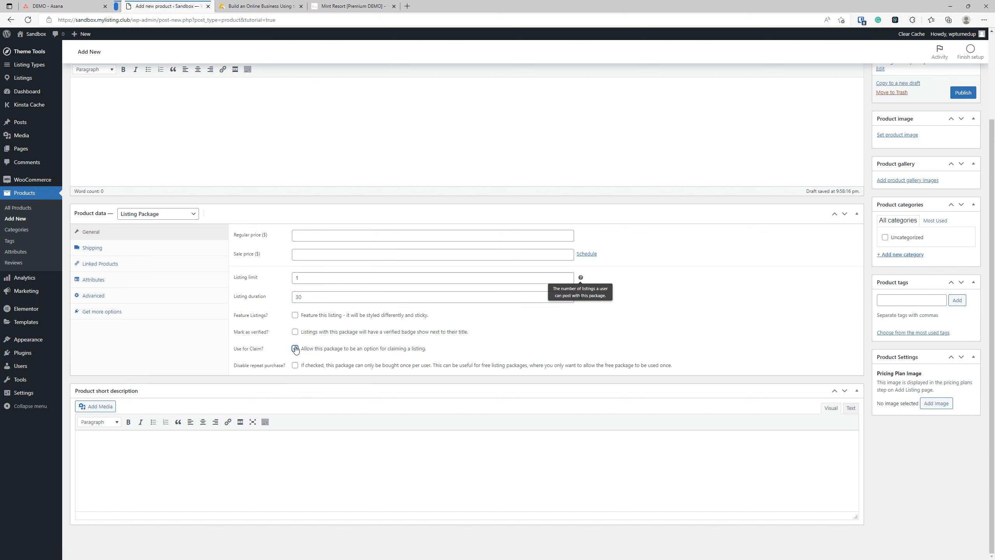
Step: Untick Use for Claim? and leave Disable repeat purchase? ticked on the Listing Package
{"action": "left_click", "coordinate": [295, 349]}
{"action": "left_click", "coordinate": [295, 365]}
{"action": "triple_click", "coordinate": [525, 365]}
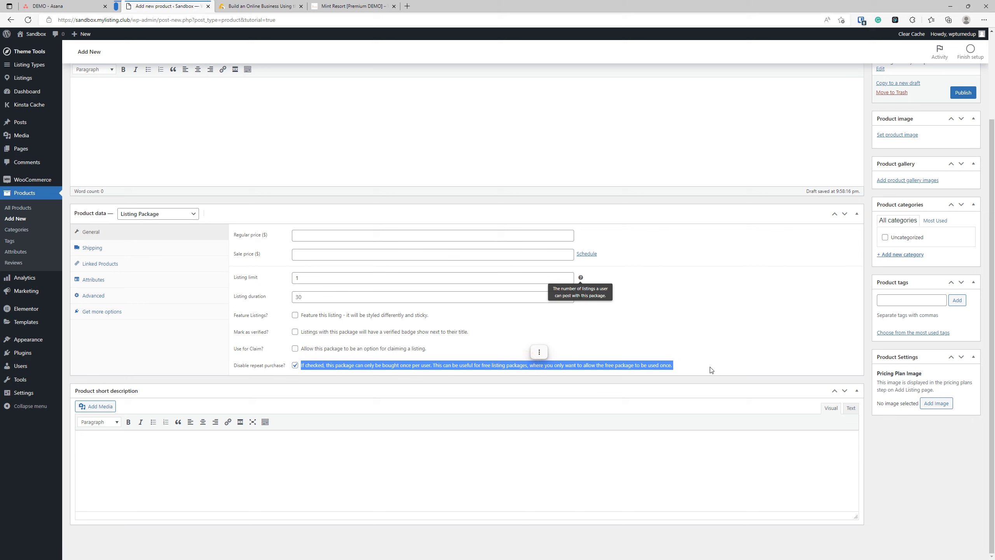
{"action": "left_click", "coordinate": [724, 359]}
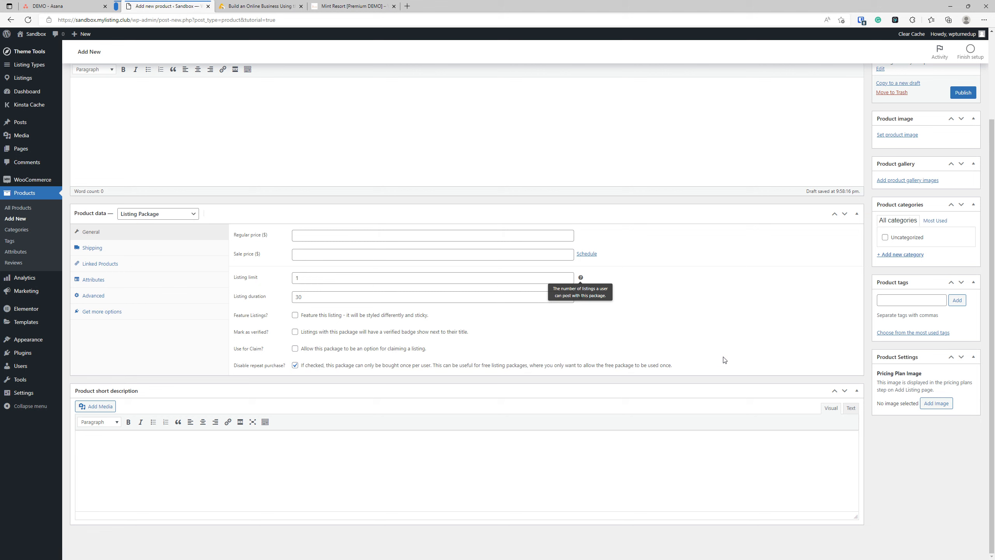
{"action": "left_click", "coordinate": [294, 366]}
{"action": "left_click", "coordinate": [295, 367]}
{"action": "left_click", "coordinate": [295, 369]}
{"action": "left_click", "coordinate": [296, 366]}
{"action": "left_click", "coordinate": [296, 366]}
{"action": "left_click", "coordinate": [295, 366]}
{"action": "scroll", "coordinate": [497, 337], "scroll_direction": "up", "scroll_amount": 3}
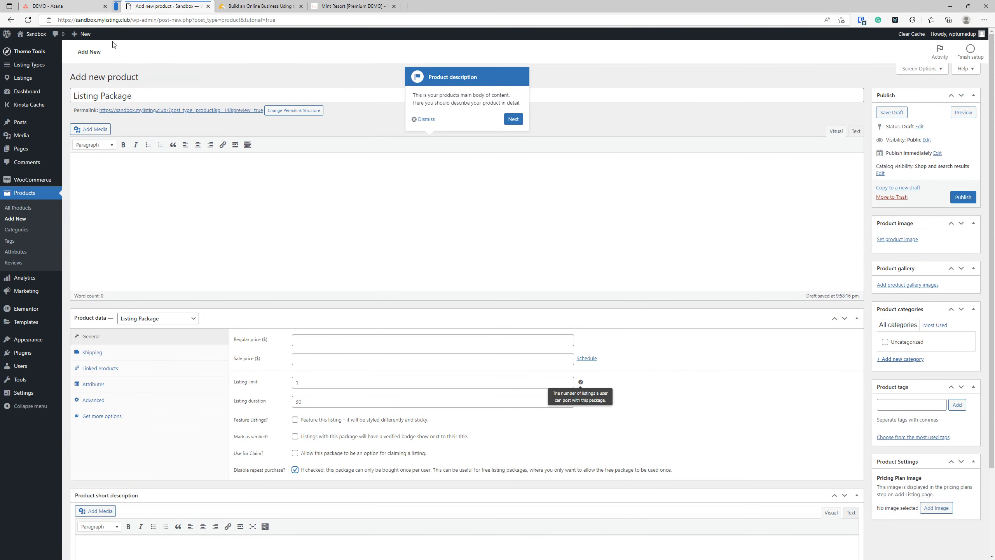
Step: Stay on the unsaved product page and publish the Listing Package product
{"action": "left_click", "coordinate": [18, 207]}
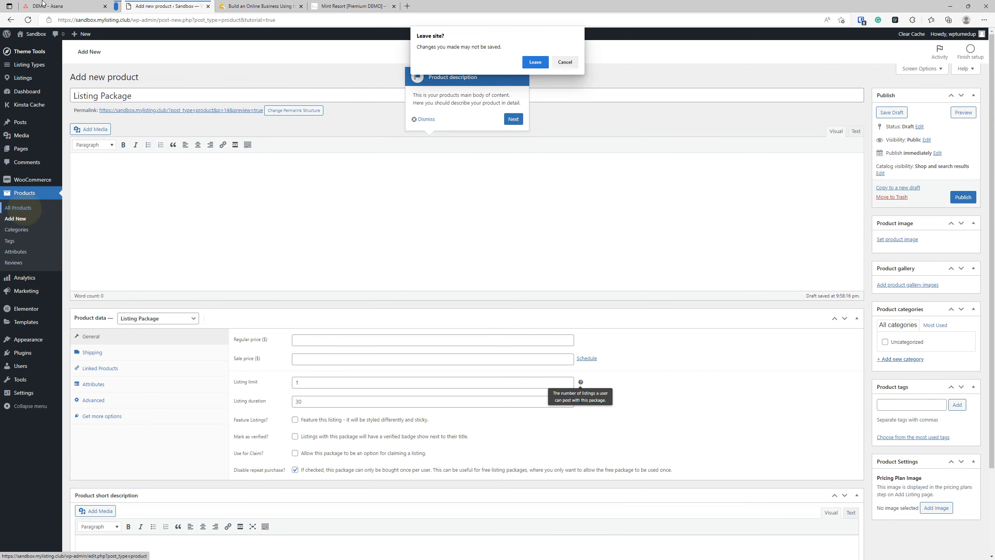
{"action": "left_click", "coordinate": [565, 62]}
{"action": "left_click", "coordinate": [961, 196]}
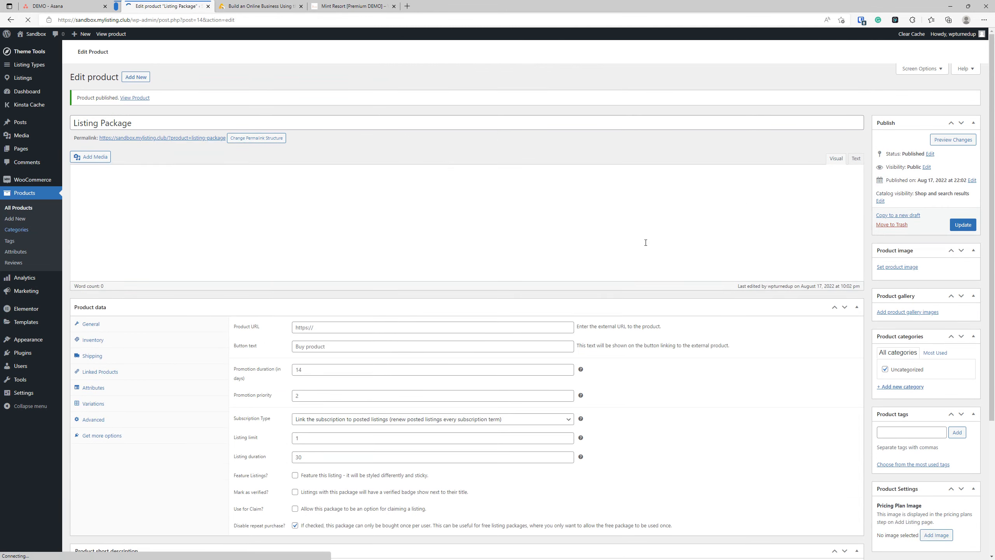
Step: After checking the Asana board, start a blank new product form
{"action": "left_click", "coordinate": [45, 5]}
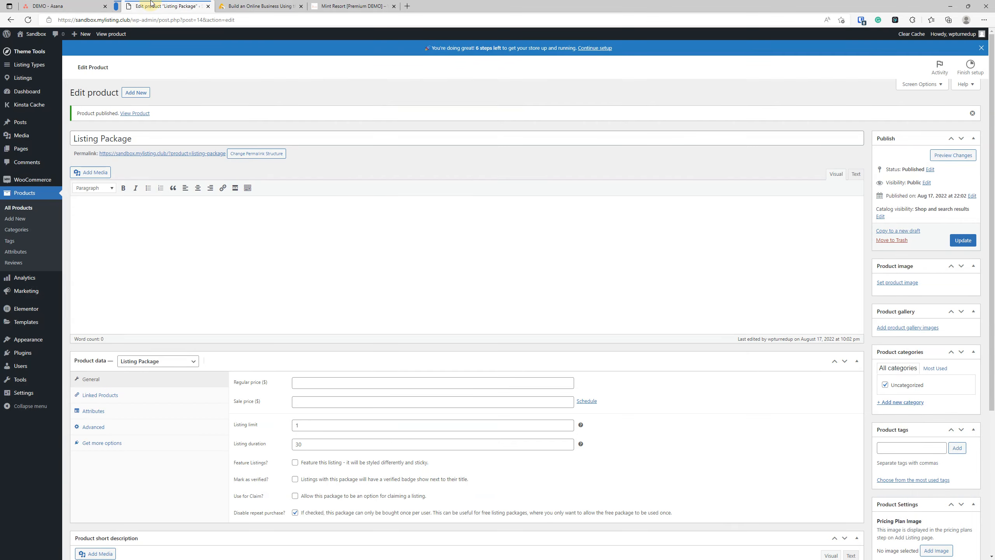
{"action": "left_click", "coordinate": [153, 5]}
{"action": "left_click", "coordinate": [136, 92]}
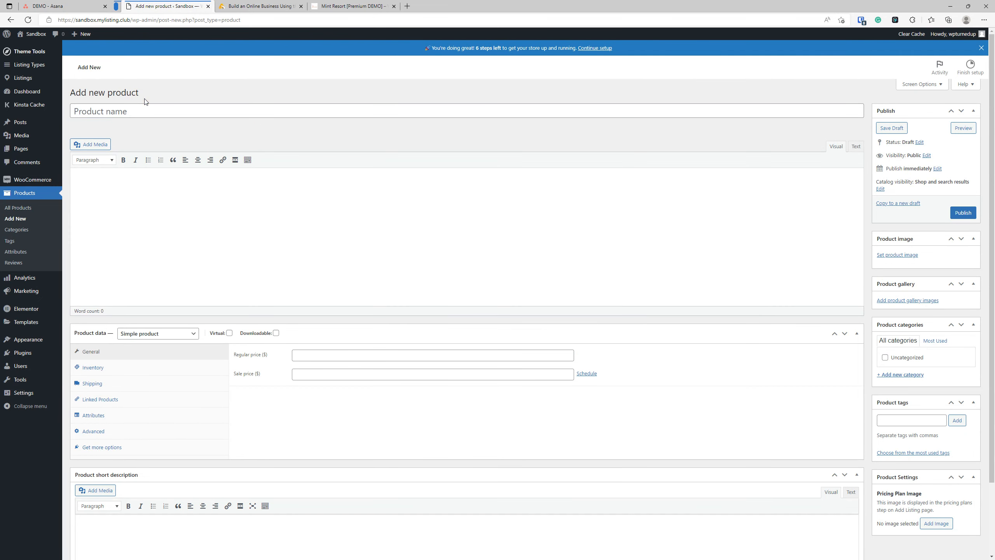
{"action": "left_click", "coordinate": [158, 110]}
{"action": "type", "text": "Listi"}
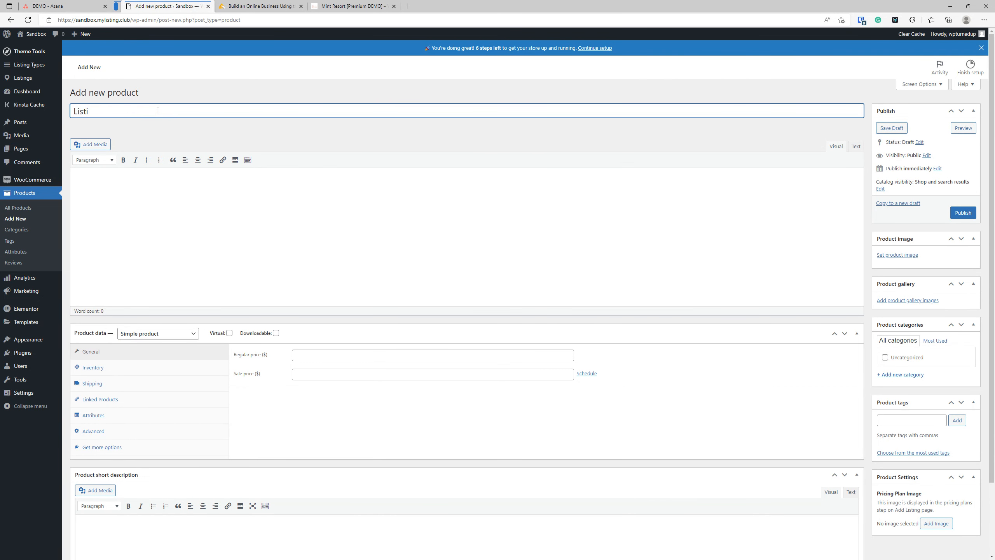
{"action": "type", "text": "ng Subscription Package"}
{"action": "left_click", "coordinate": [149, 333]}
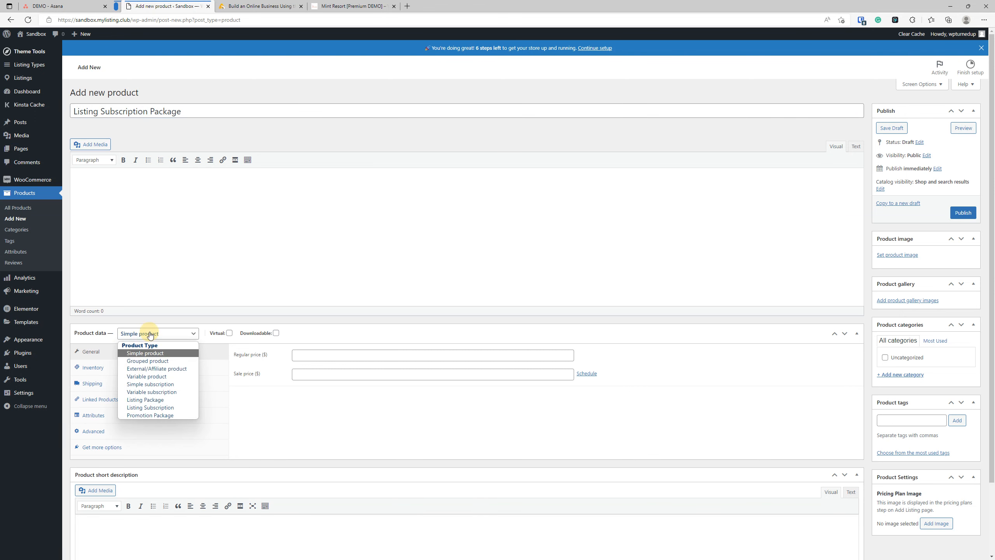
{"action": "left_click", "coordinate": [157, 409]}
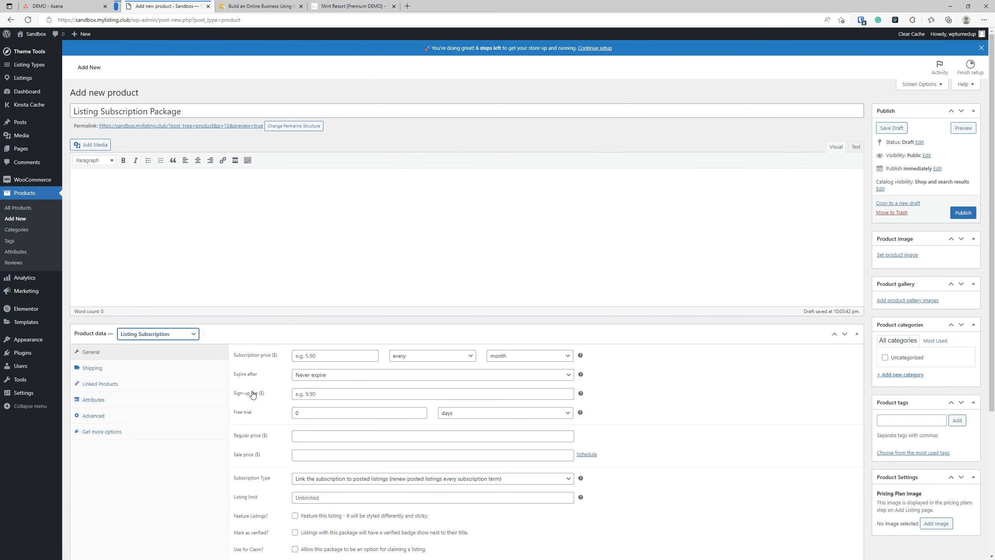
{"action": "scroll", "coordinate": [427, 357], "scroll_direction": "down", "scroll_amount": 2}
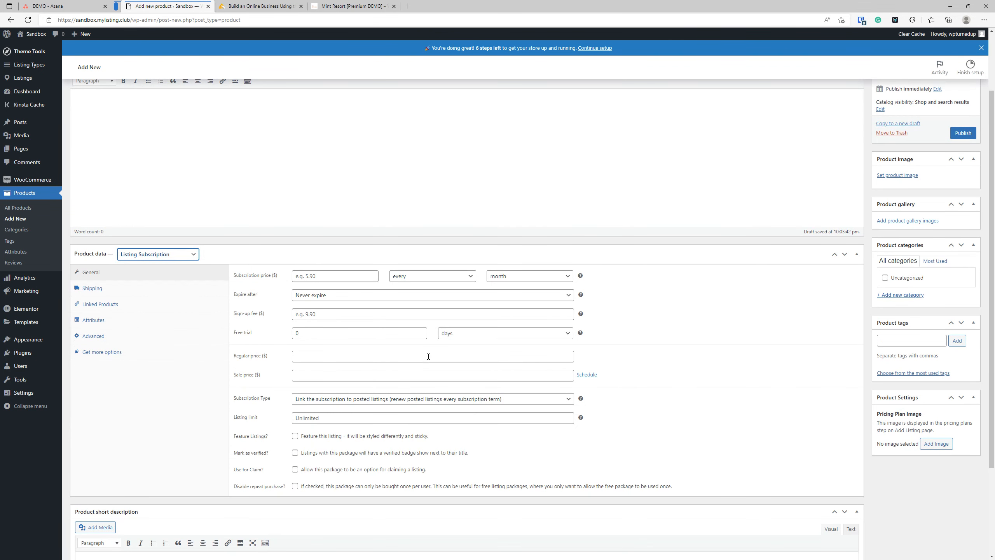
{"action": "scroll", "coordinate": [428, 356], "scroll_direction": "down", "scroll_amount": 2}
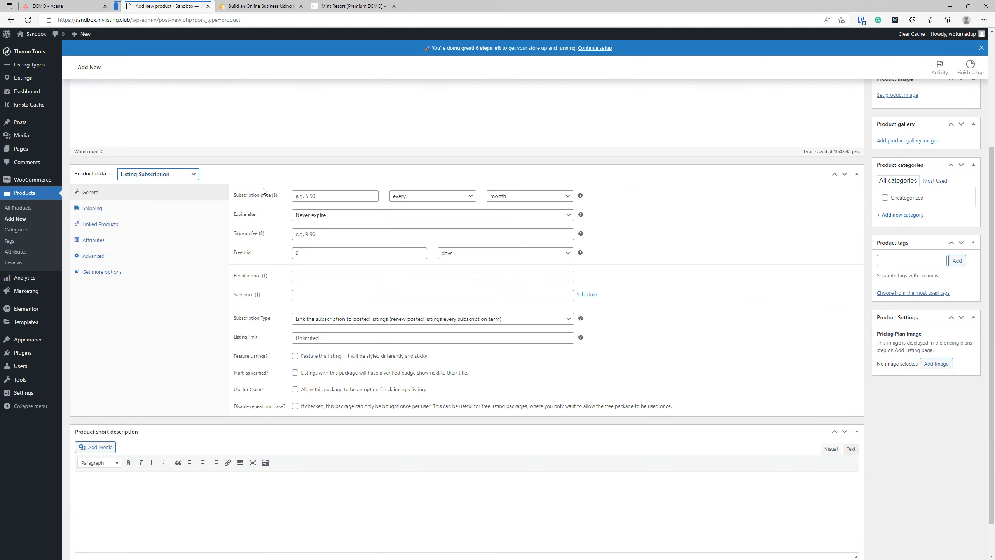
{"action": "left_click", "coordinate": [333, 218]}
{"action": "left_click", "coordinate": [333, 217]}
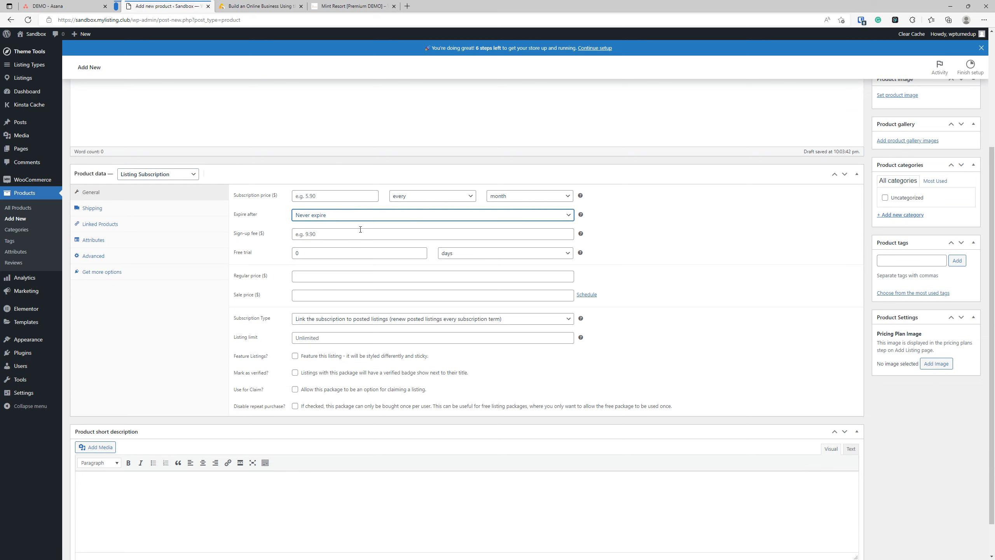
{"action": "left_click", "coordinate": [300, 194]}
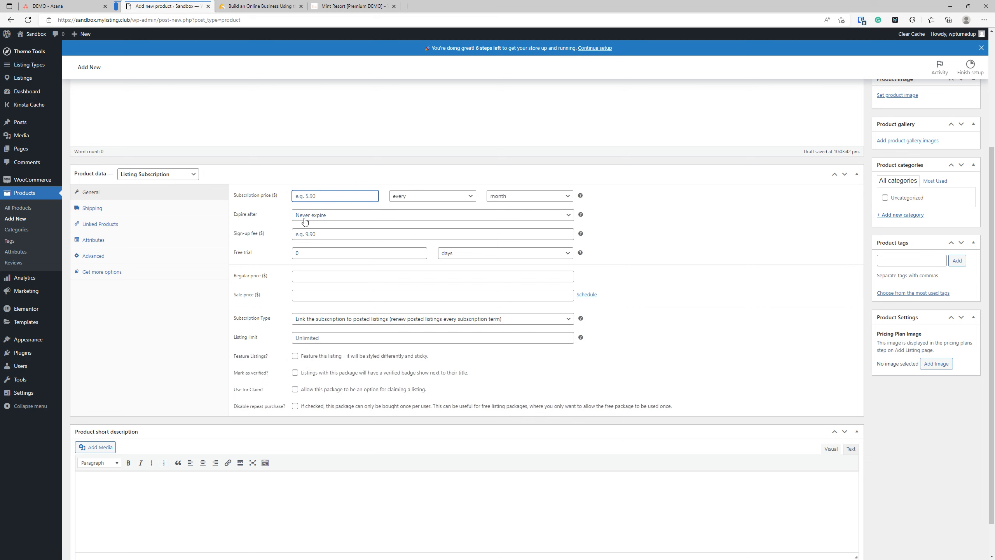
{"action": "left_click", "coordinate": [533, 198]}
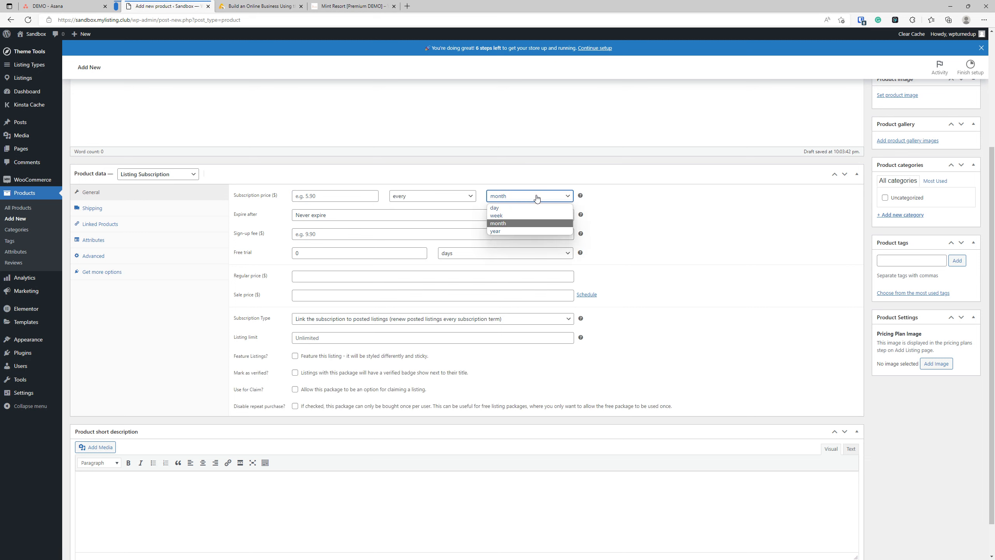
{"action": "left_click", "coordinate": [533, 197]}
{"action": "left_click", "coordinate": [426, 198]}
{"action": "left_click", "coordinate": [426, 199]}
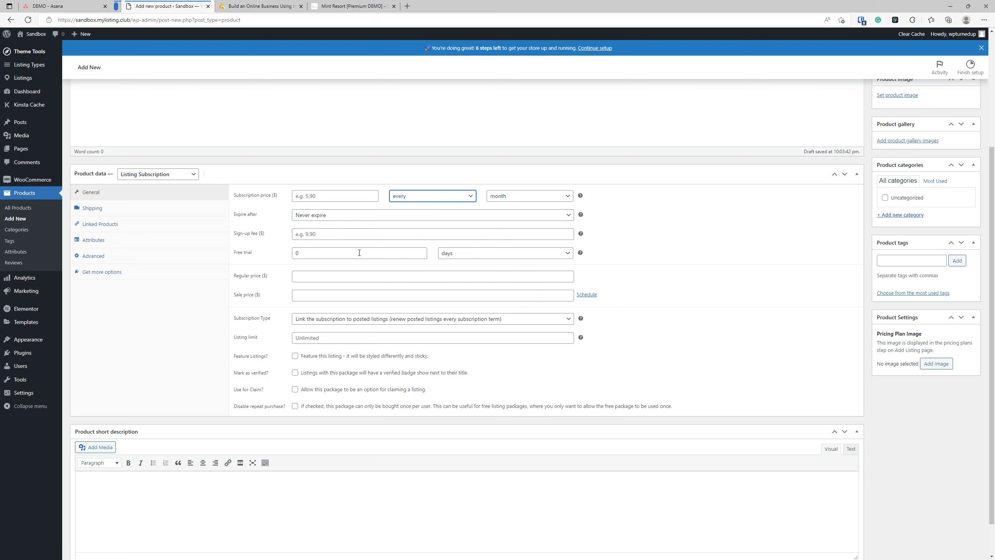
{"action": "left_click", "coordinate": [298, 276]}
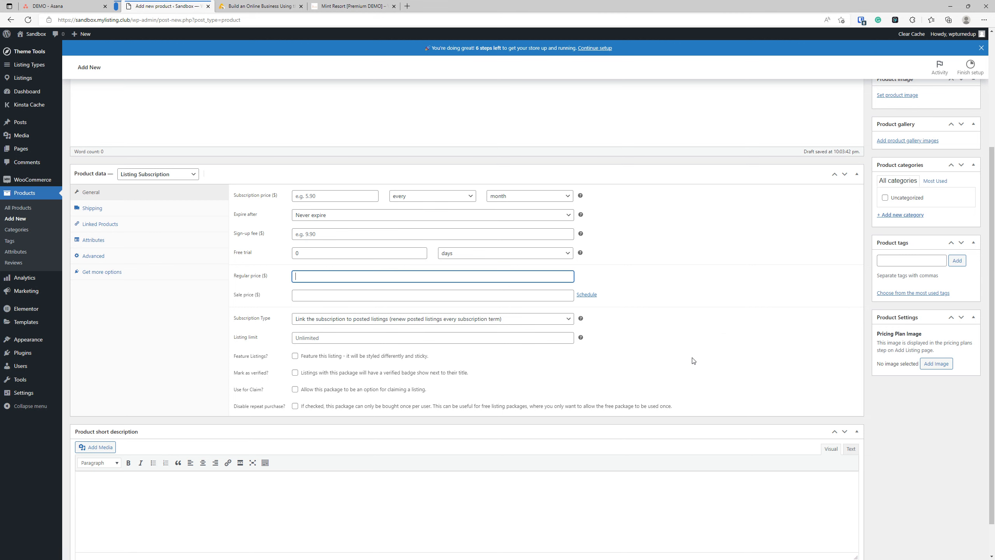
{"action": "scroll", "coordinate": [693, 360], "scroll_direction": "down", "scroll_amount": 2}
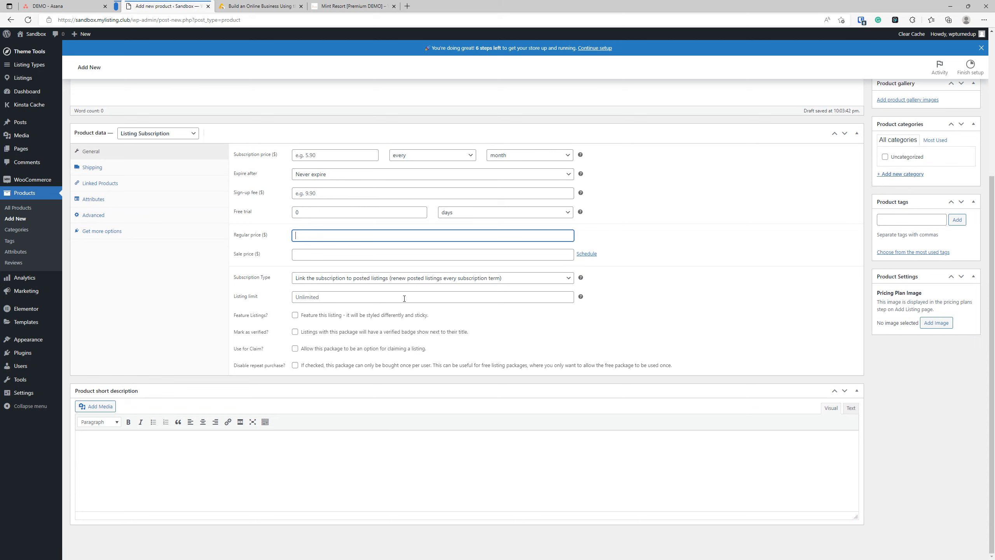
{"action": "left_click", "coordinate": [366, 279]}
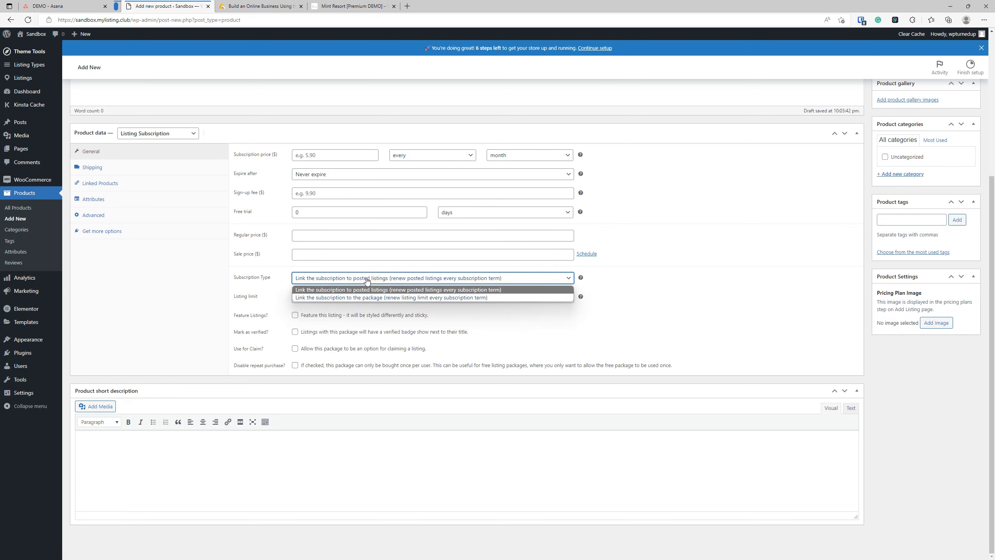
{"action": "left_click", "coordinate": [366, 279]}
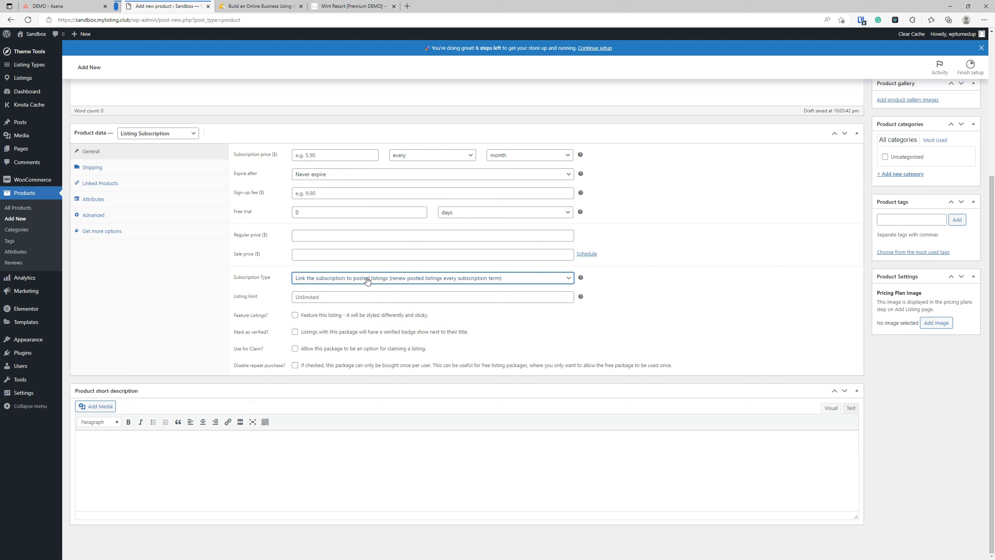
{"action": "left_click", "coordinate": [367, 279]}
{"action": "left_click", "coordinate": [367, 279]}
{"action": "left_click", "coordinate": [367, 281]}
{"action": "left_click", "coordinate": [368, 281]}
{"action": "left_click", "coordinate": [331, 176]}
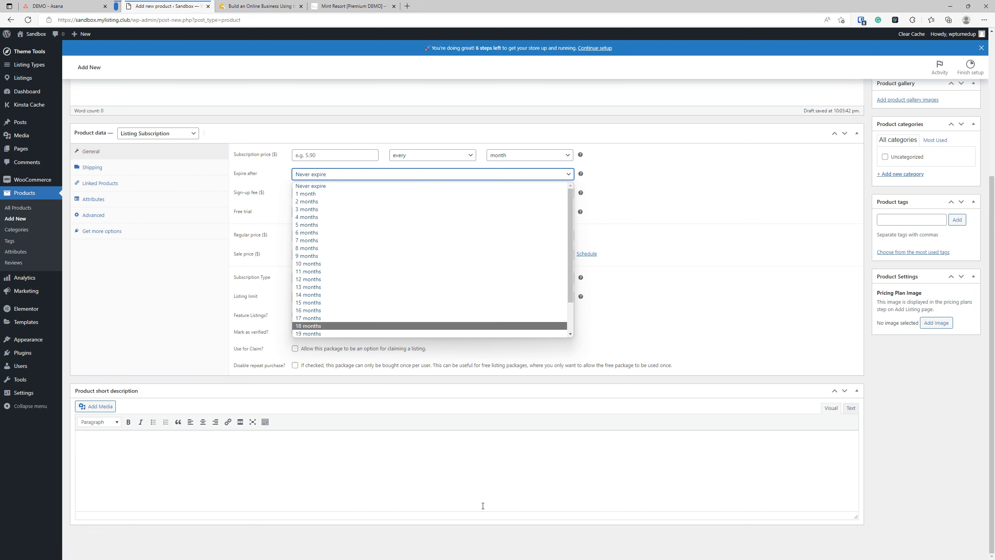
{"action": "left_click", "coordinate": [589, 453]}
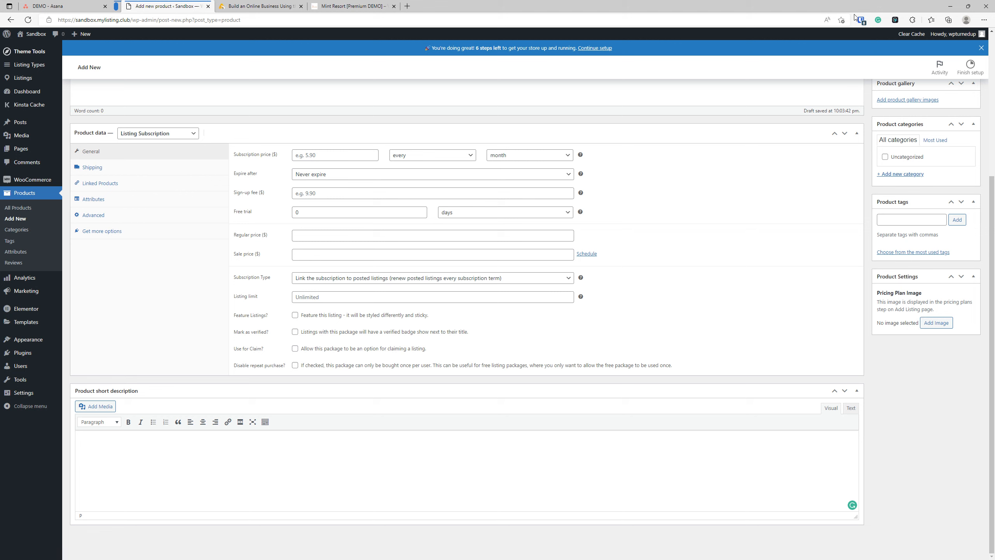
{"action": "left_click", "coordinate": [342, 299]}
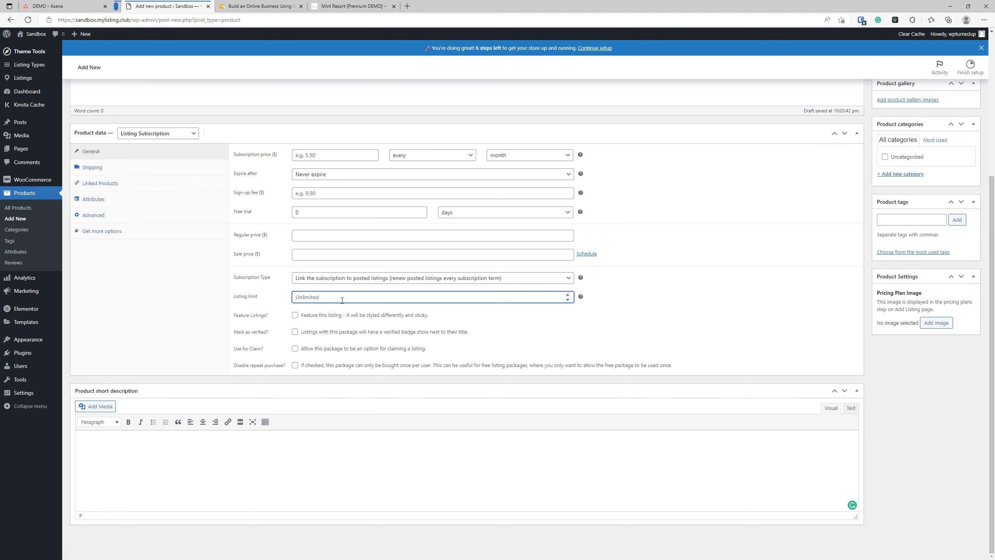
Step: Link the subscription to the package and set the listing limit to 20
{"action": "left_click", "coordinate": [402, 276]}
{"action": "left_click", "coordinate": [396, 297]}
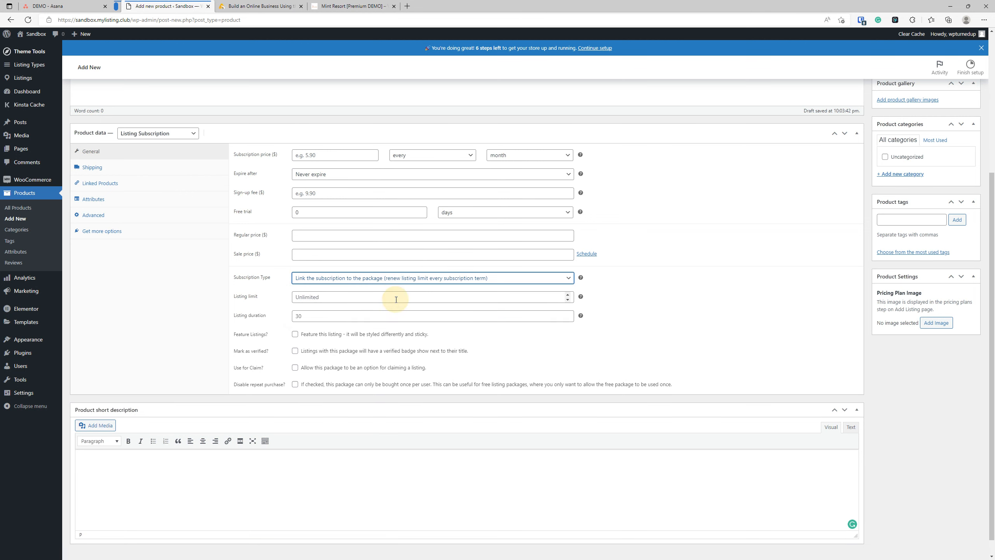
{"action": "left_click", "coordinate": [327, 297]}
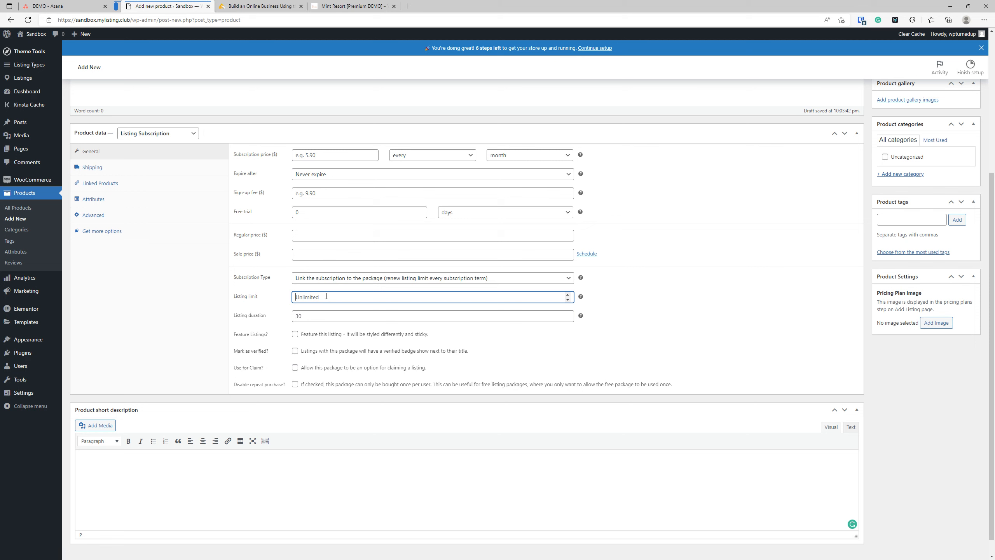
{"action": "type", "text": "10"}
{"action": "key", "text": "ctrl+a"}
{"action": "type", "text": "20"}
{"action": "double_click", "coordinate": [321, 295]}
Step: Make the subscription expire after 12 months, with listing duration 30
{"action": "left_click", "coordinate": [319, 174]}
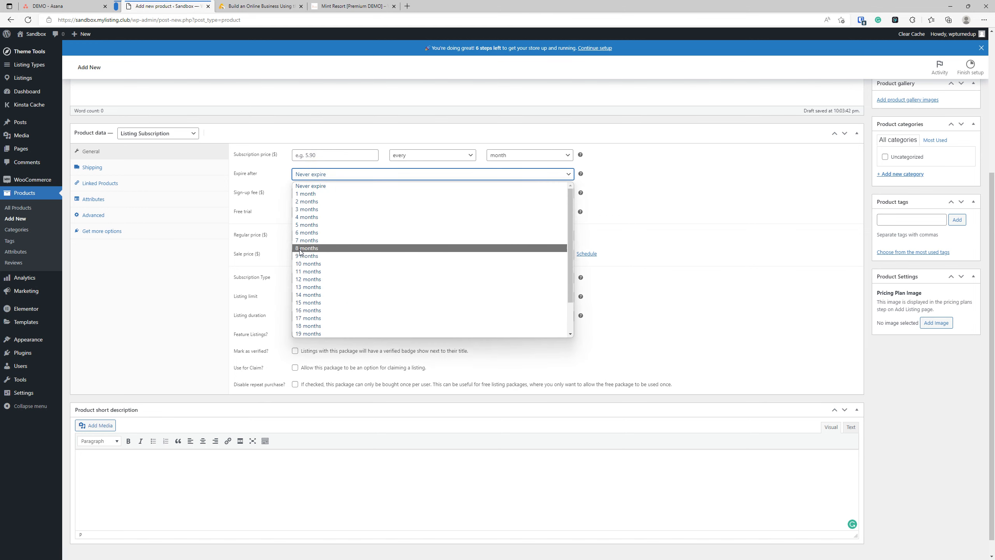
{"action": "left_click", "coordinate": [309, 279]}
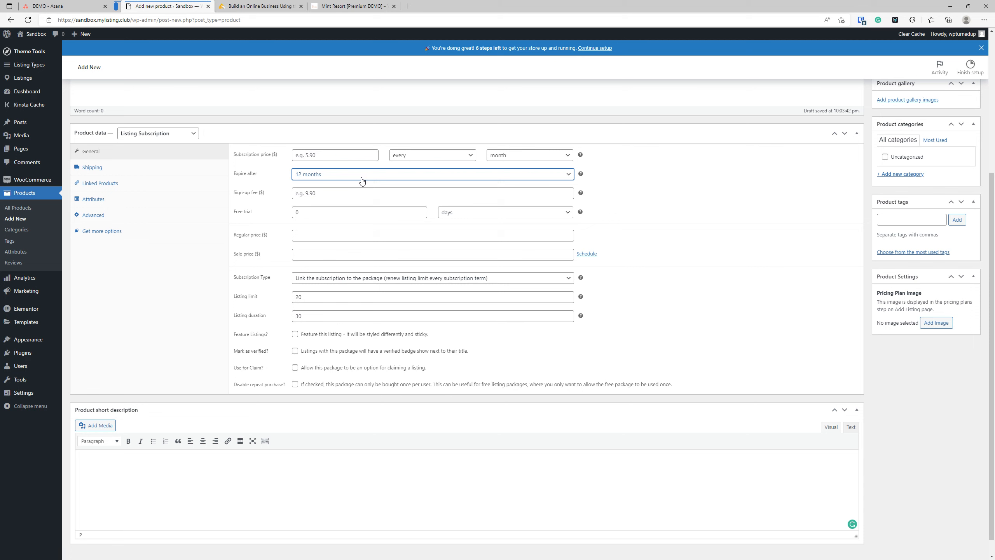
{"action": "left_click", "coordinate": [297, 316]}
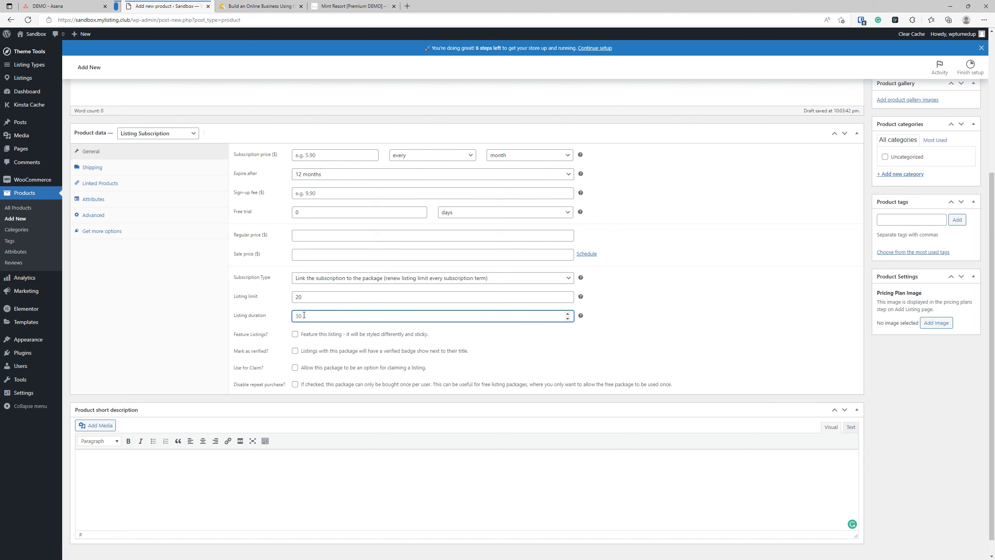
Step: Keep Subscription Type on 'Link the subscription to the package' with listing limit 20
{"action": "left_click", "coordinate": [407, 279]}
{"action": "left_click", "coordinate": [409, 289]}
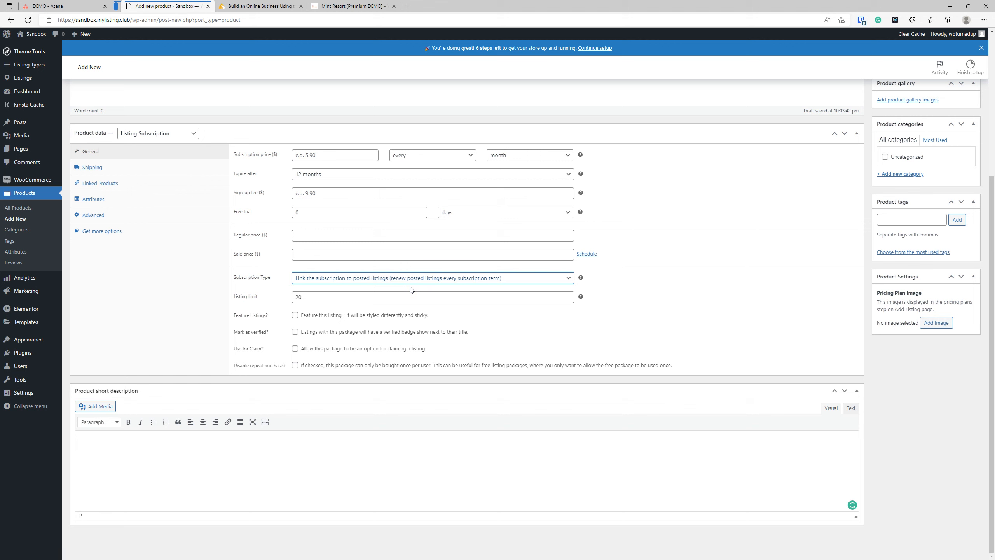
{"action": "left_click", "coordinate": [411, 282]}
{"action": "left_click", "coordinate": [417, 307]}
{"action": "left_click", "coordinate": [416, 278]}
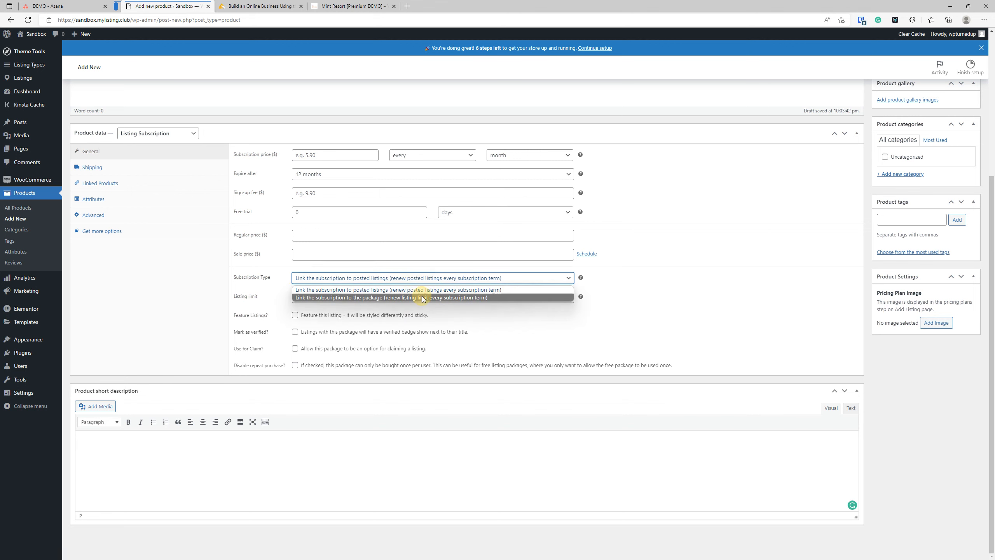
{"action": "left_click", "coordinate": [422, 292]}
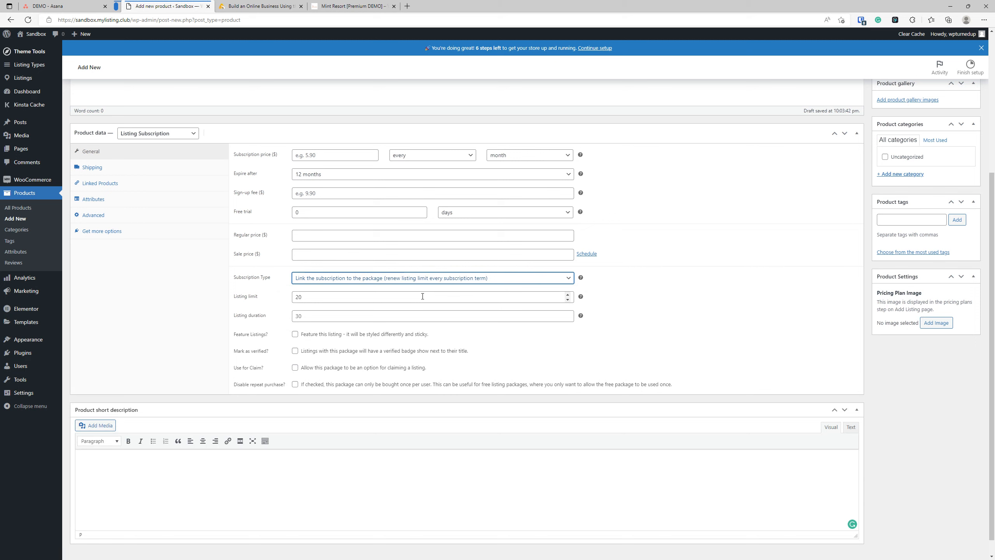
{"action": "left_click_drag", "start_coordinate": [302, 297], "coordinate": [288, 299]}
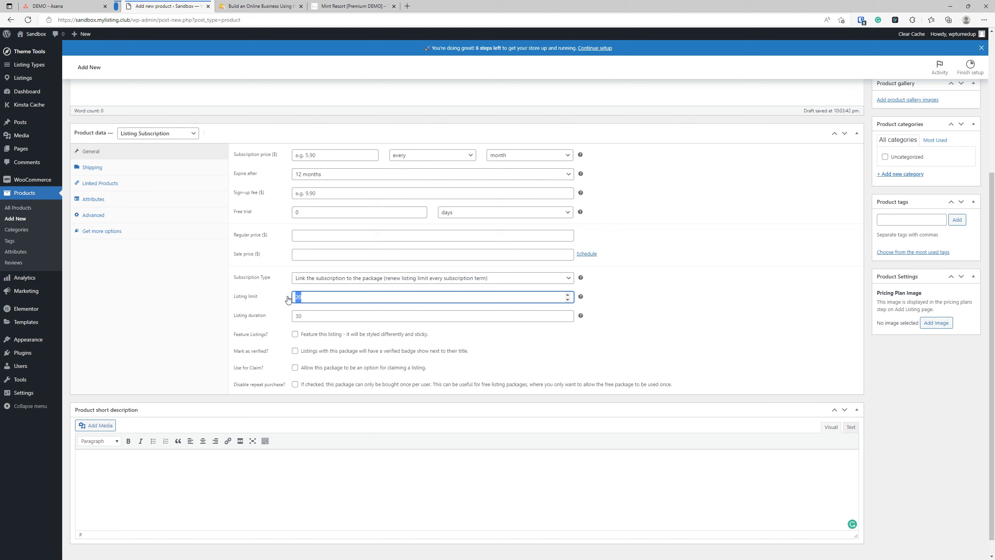
{"action": "left_click", "coordinate": [333, 278]}
{"action": "left_click", "coordinate": [338, 296]}
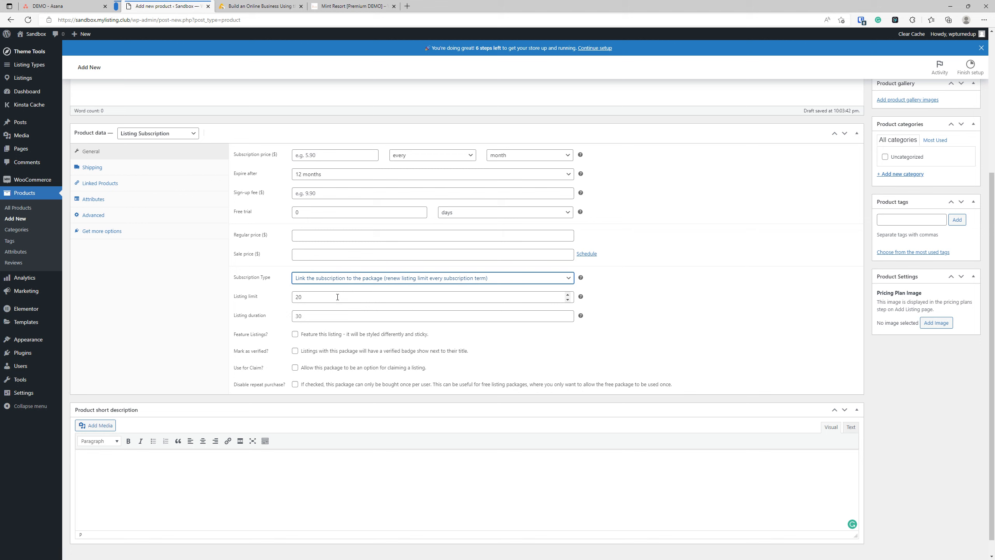
{"action": "left_click_drag", "start_coordinate": [337, 296], "coordinate": [297, 296]}
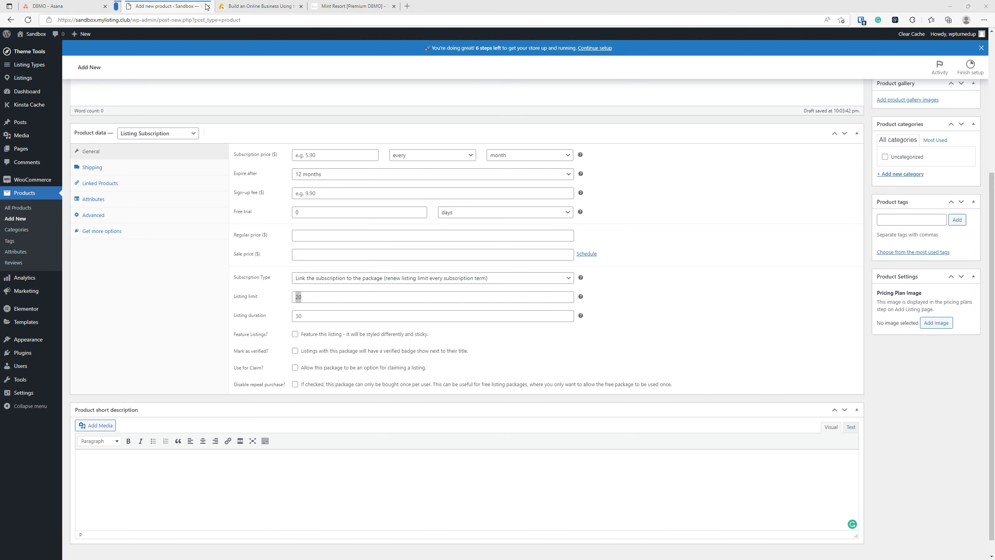
{"action": "left_click", "coordinate": [89, 5]}
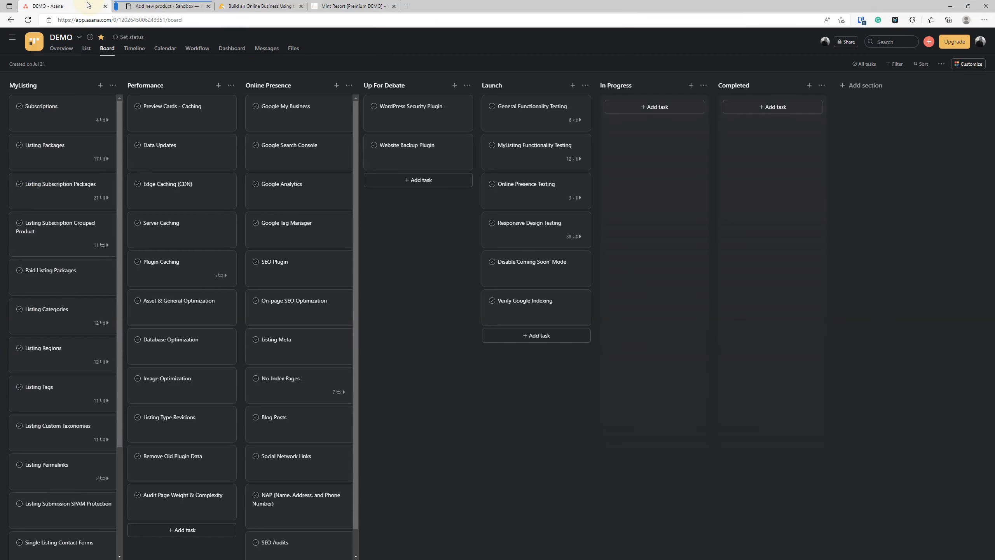
{"action": "left_click", "coordinate": [68, 224]}
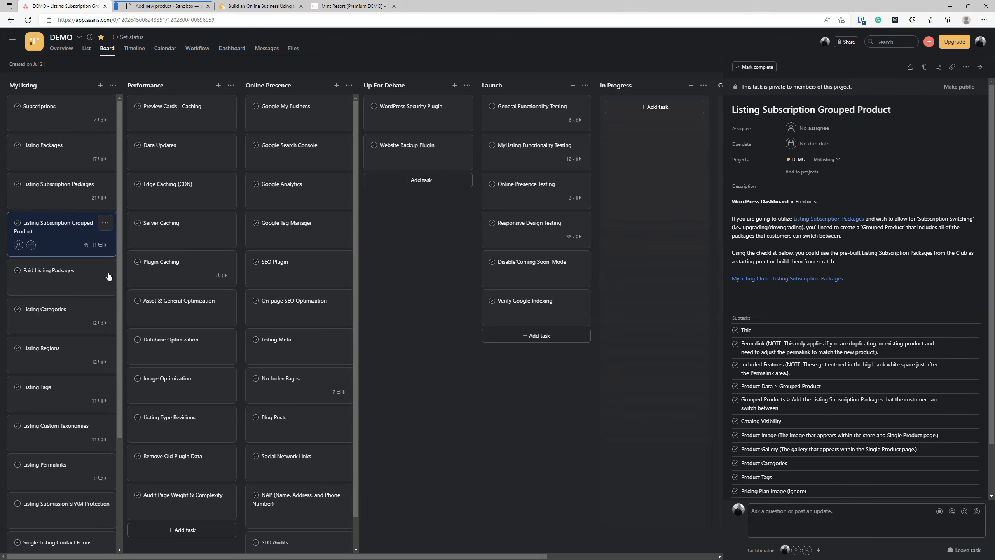
{"action": "key", "text": "Escape"}
{"action": "left_click", "coordinate": [175, 4]}
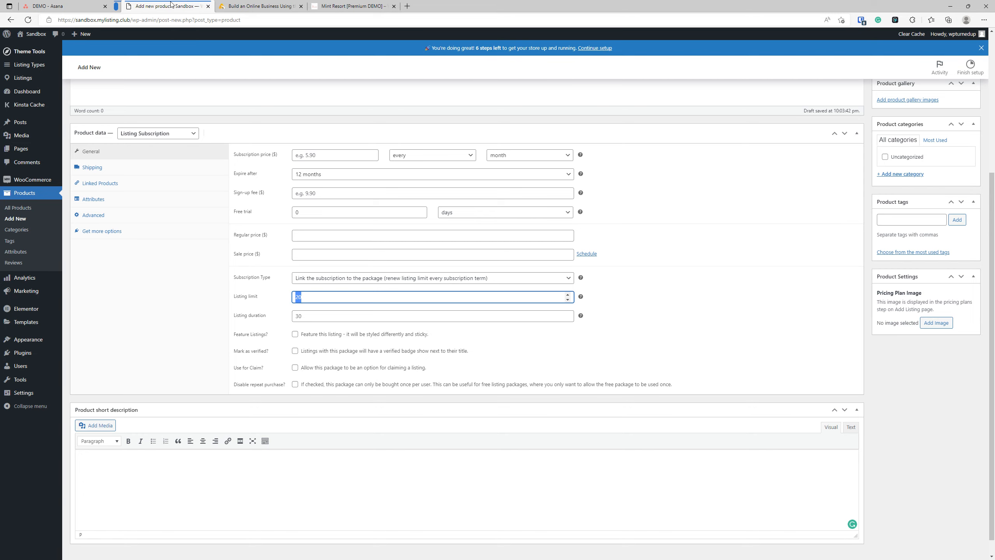
Step: Publish the product and rename it 'Listing Subscription Package - Basic', then update it
{"action": "scroll", "coordinate": [215, 285], "scroll_direction": "up", "scroll_amount": 5}
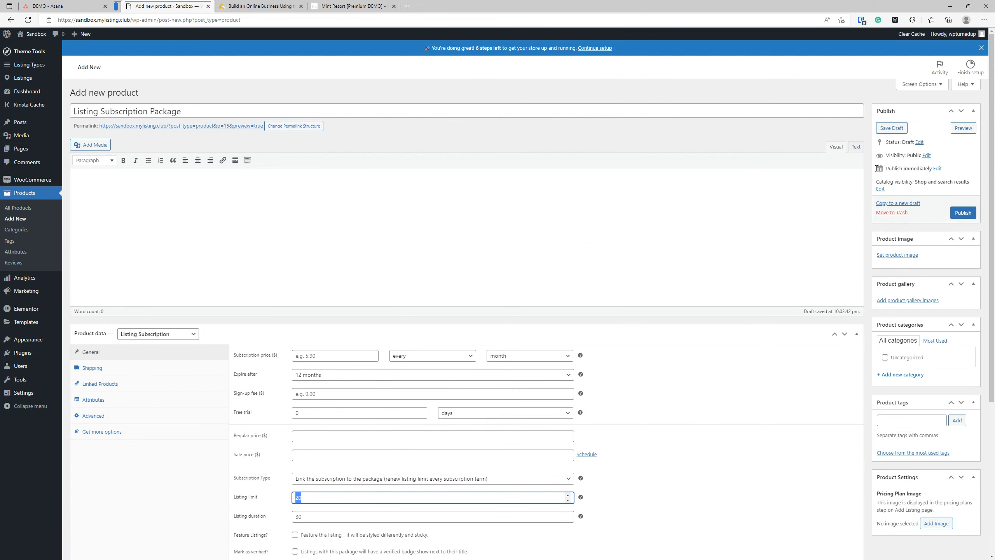
{"action": "left_click", "coordinate": [965, 214]}
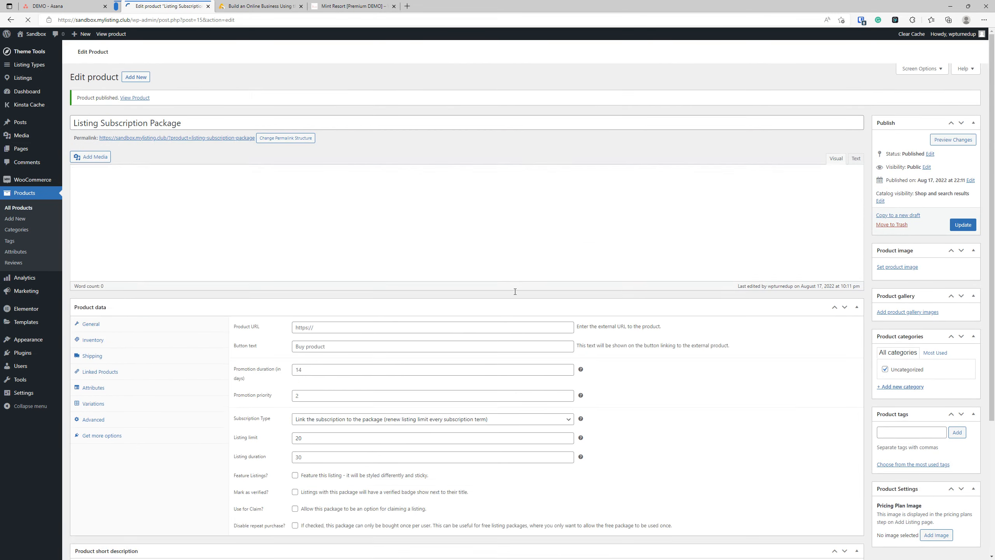
{"action": "left_click", "coordinate": [202, 138]}
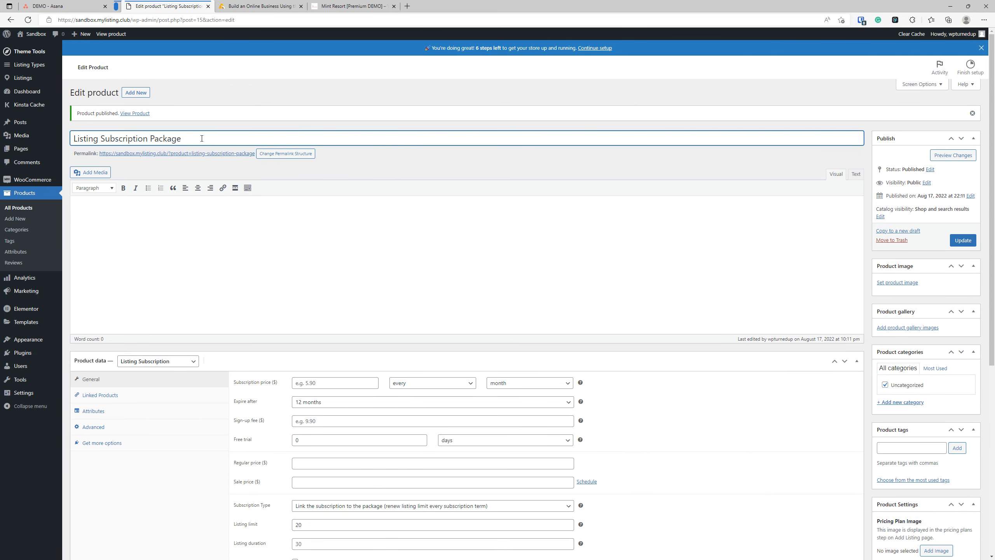
{"action": "type", "text": "- Basic"}
{"action": "left_click", "coordinate": [951, 243]}
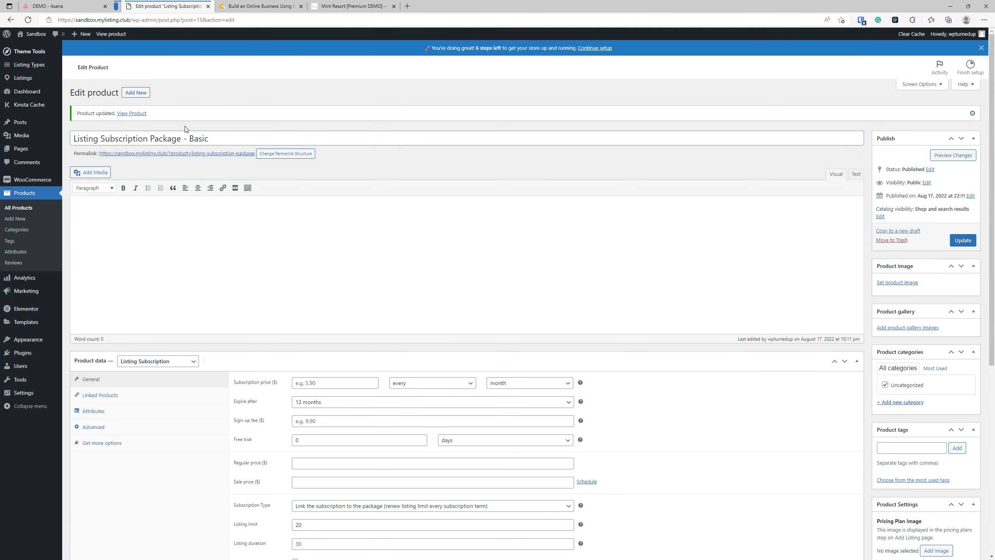
Step: Copy the full product title 'Listing Subscription Package - Basic'
{"action": "triple_click", "coordinate": [184, 135]}
{"action": "right_click", "coordinate": [185, 135]}
{"action": "left_click", "coordinate": [205, 178]}
Step: Create and publish a new product titled 'Listing Subscription Package - Elite'
{"action": "left_click", "coordinate": [137, 93]}
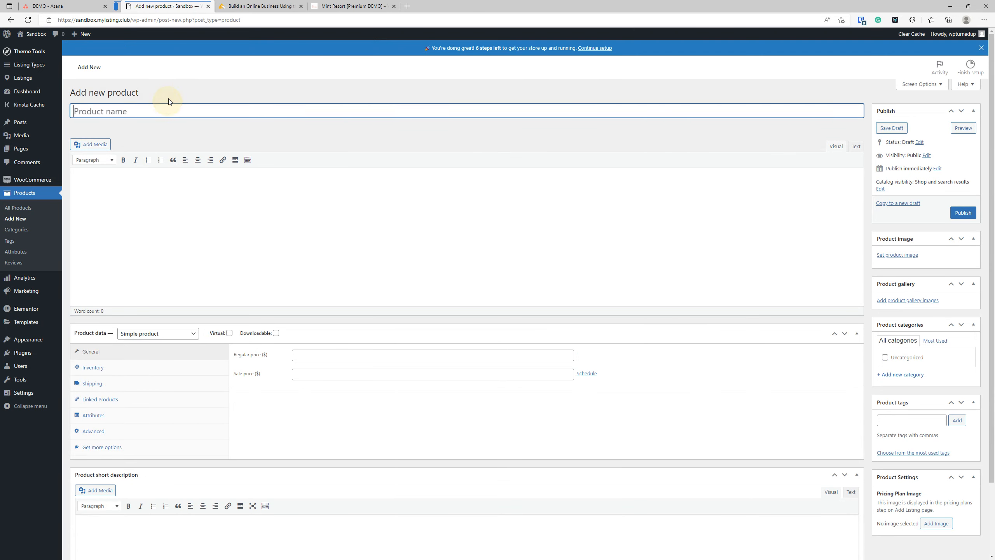
{"action": "left_click", "coordinate": [169, 108]}
{"action": "key", "text": "ctrl+v"}
{"action": "double_click", "coordinate": [198, 112]}
{"action": "type", "text": "Elite"}
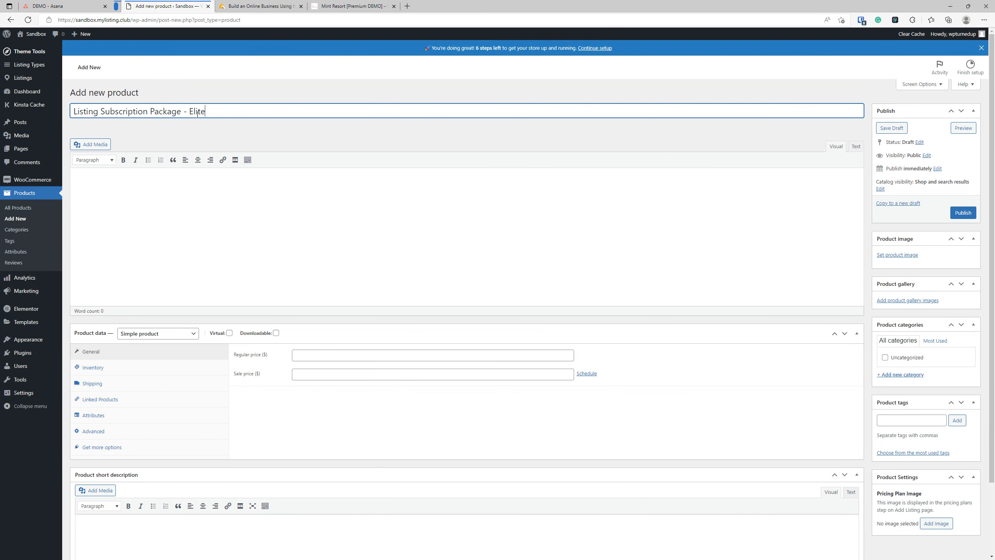
{"action": "left_click", "coordinate": [962, 213]}
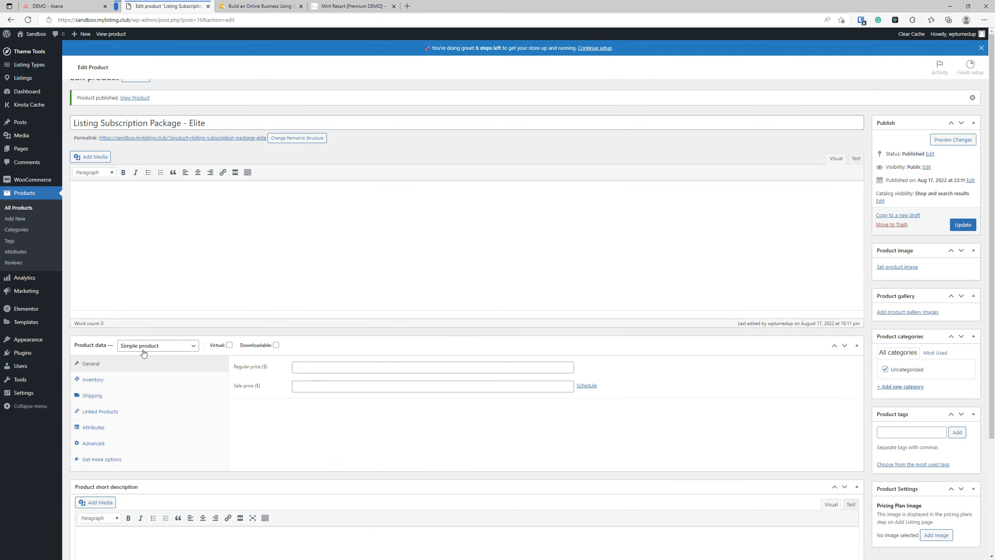
Step: Make the Elite product a Listing Subscription priced at 5 and update it
{"action": "left_click", "coordinate": [141, 360]}
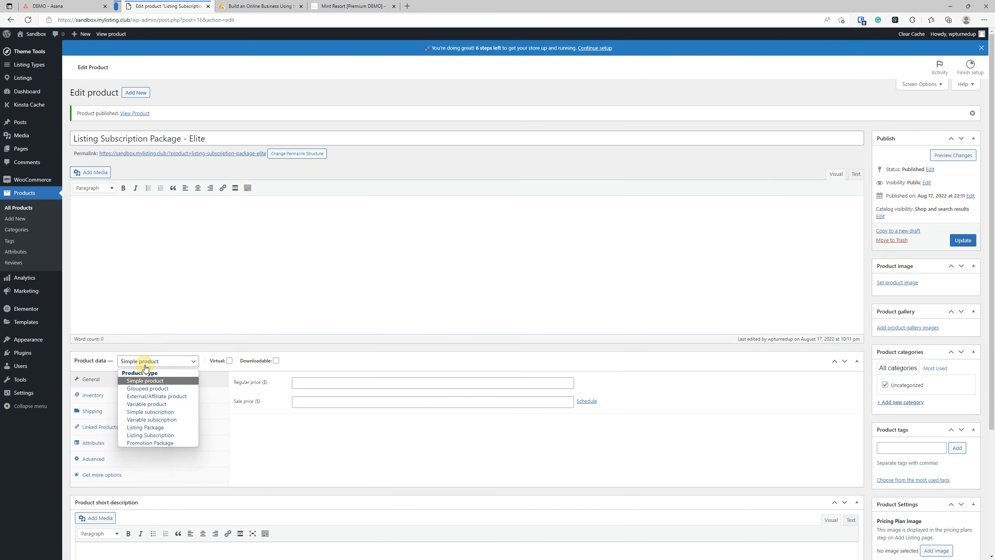
{"action": "left_click", "coordinate": [143, 435]}
{"action": "left_click", "coordinate": [344, 382]}
{"action": "type", "text": "5"}
{"action": "left_click", "coordinate": [960, 240]}
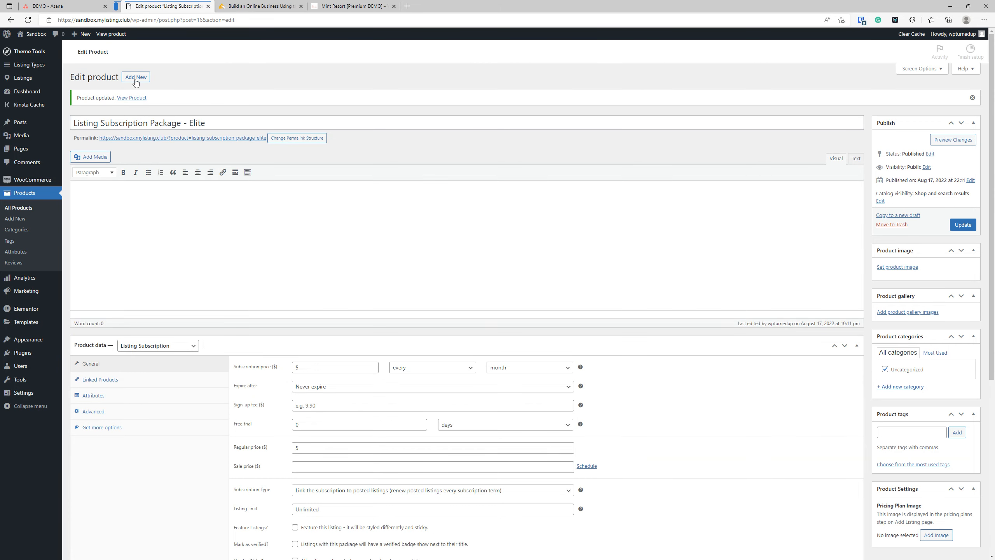
Step: Publish 'Listing Subscription Package - Ultimate' as a Listing Subscription priced at 10
{"action": "left_click", "coordinate": [135, 77]}
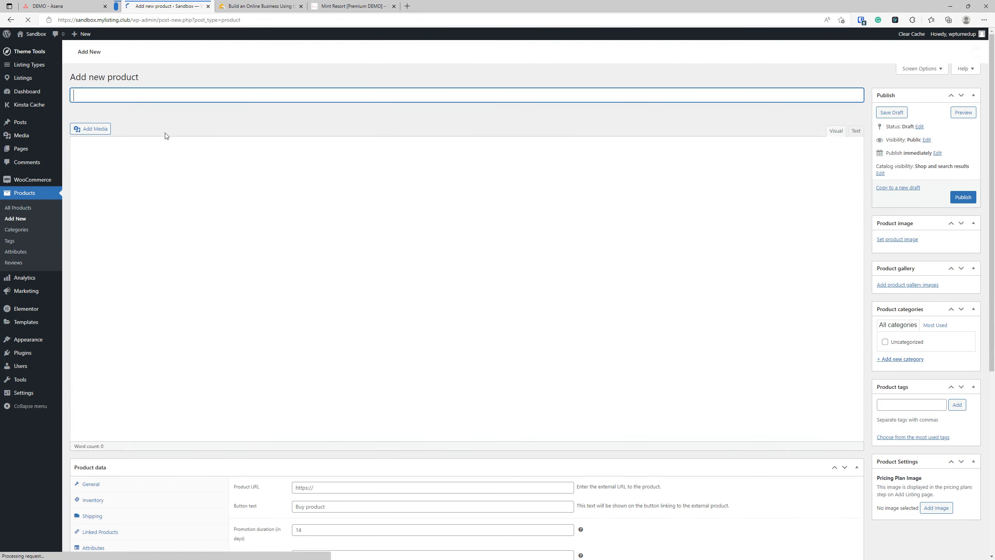
{"action": "key", "text": "ctrl+v"}
{"action": "double_click", "coordinate": [194, 113]}
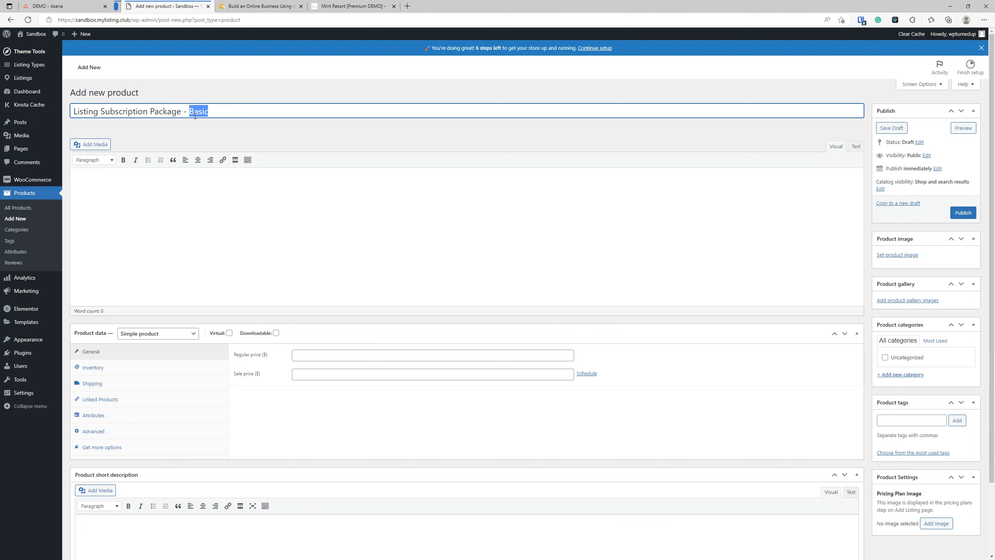
{"action": "type", "text": "Ultimate"}
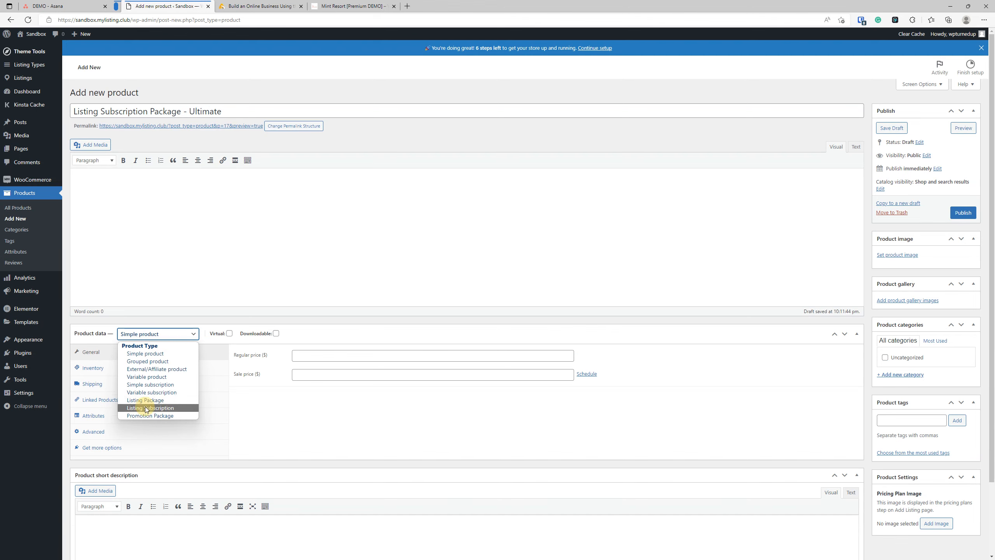
{"action": "left_click", "coordinate": [145, 408]}
{"action": "left_click", "coordinate": [342, 354]}
{"action": "type", "text": "10"}
{"action": "left_click", "coordinate": [962, 212]}
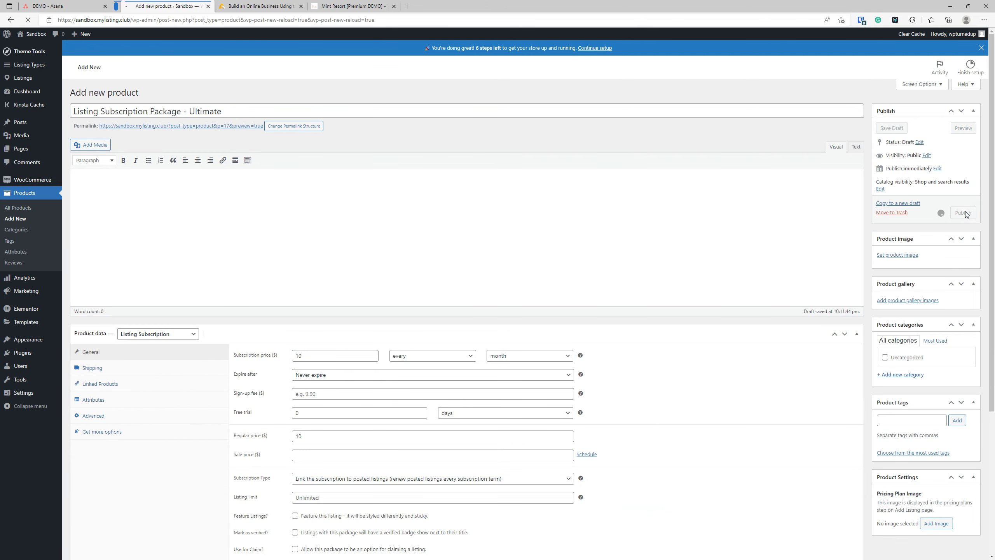
Step: Set the Basic package's subscription price to 0 and save it
{"action": "left_click", "coordinate": [18, 207]}
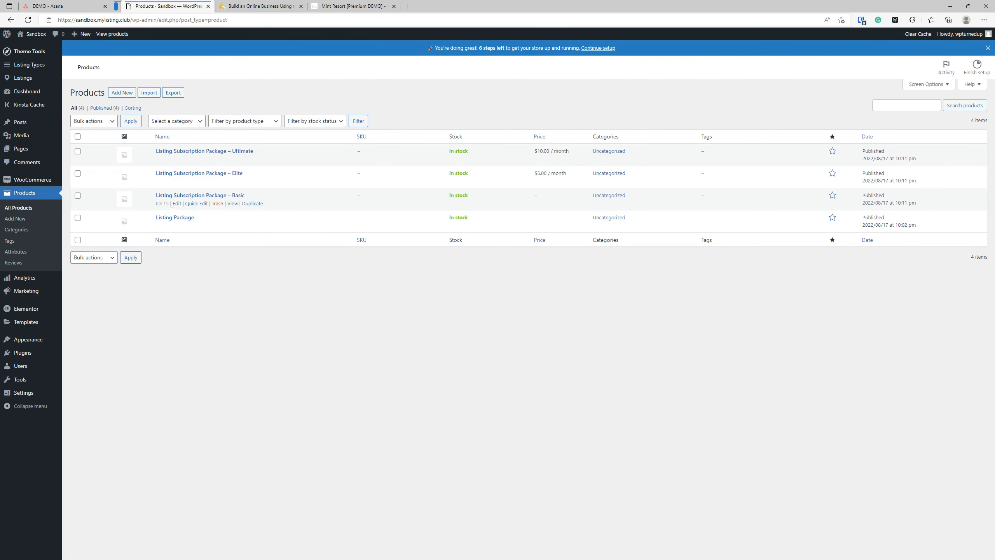
{"action": "left_click", "coordinate": [177, 204]}
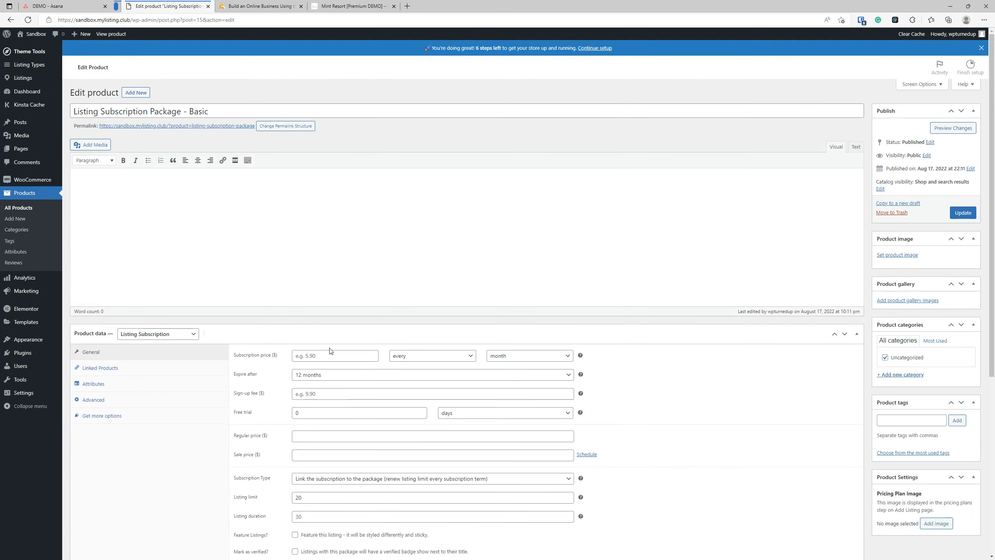
{"action": "left_click", "coordinate": [331, 355]}
{"action": "type", "text": "0"}
{"action": "scroll", "coordinate": [336, 372], "scroll_direction": "down", "scroll_amount": 6}
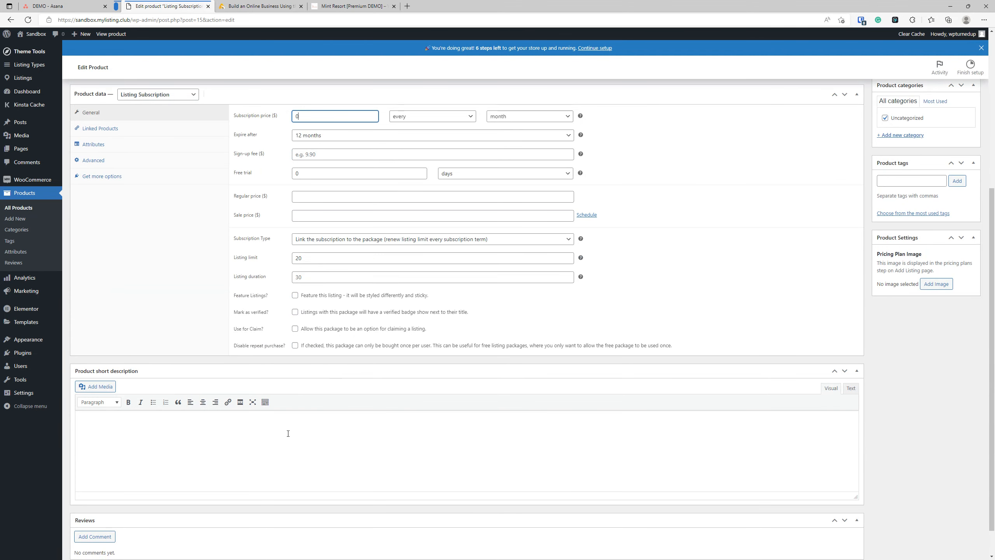
{"action": "scroll", "coordinate": [548, 265], "scroll_direction": "up", "scroll_amount": 7}
{"action": "left_click", "coordinate": [963, 214]}
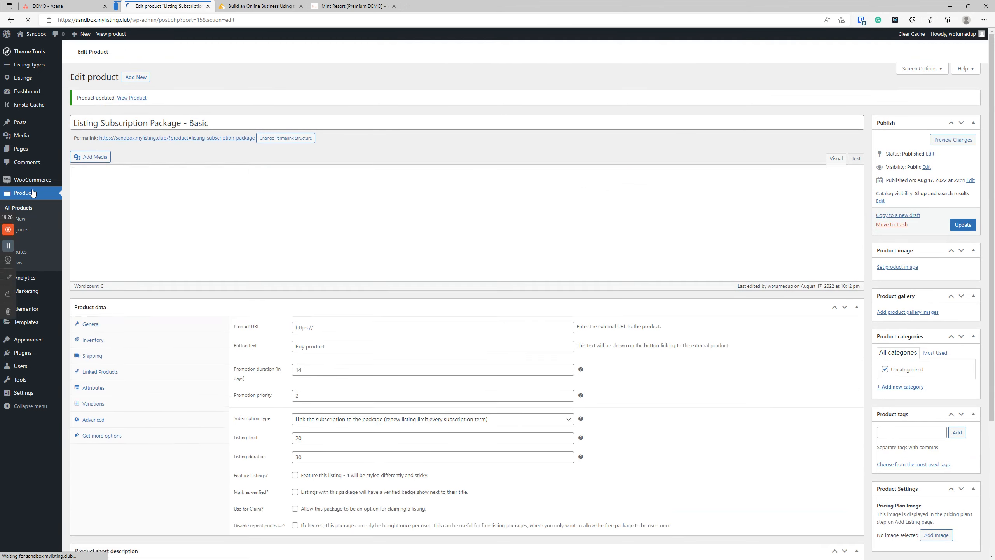
{"action": "left_click", "coordinate": [29, 209]}
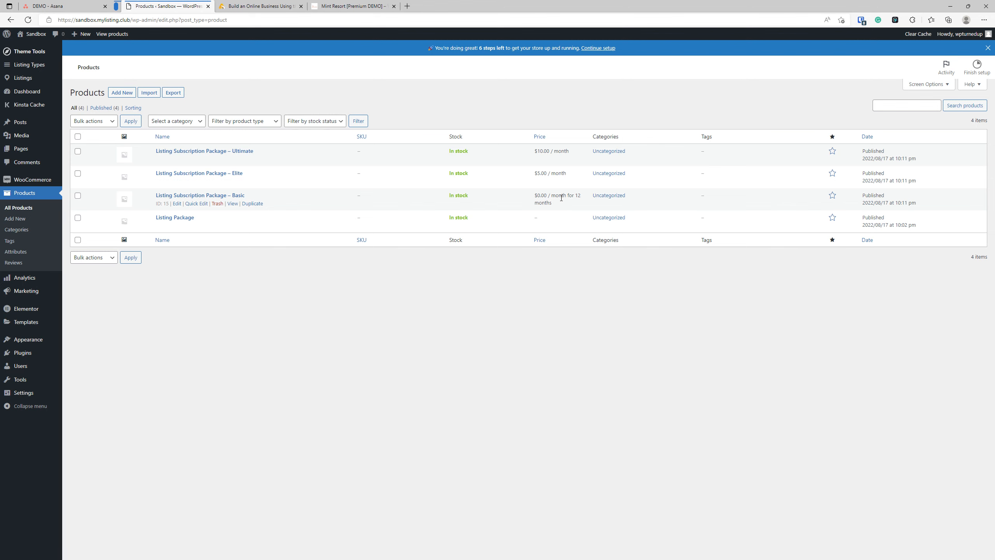
Step: Link the Basic package to posted listings with an unlimited (empty) listing limit
{"action": "left_click_drag", "start_coordinate": [571, 201], "coordinate": [568, 187]}
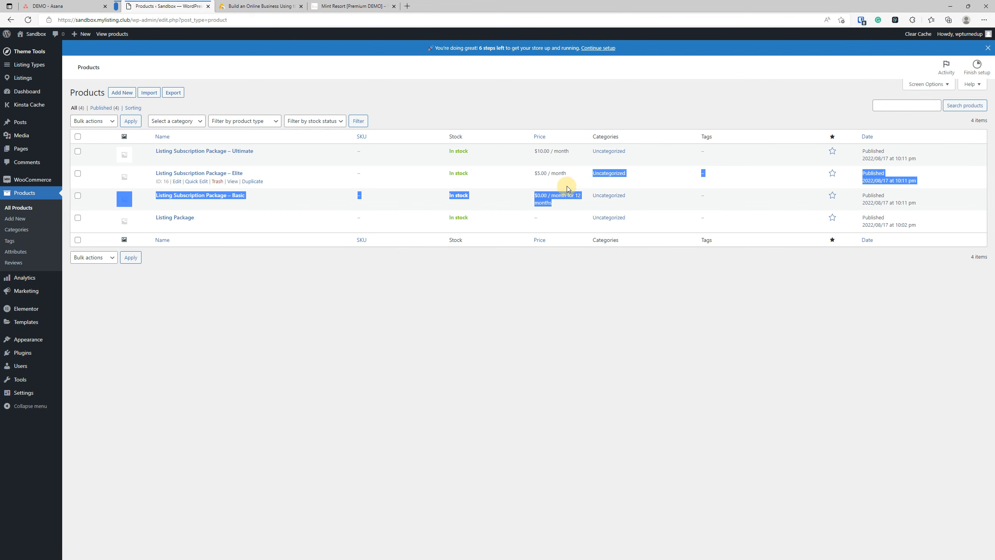
{"action": "left_click", "coordinate": [359, 278]}
{"action": "left_click", "coordinate": [217, 196]}
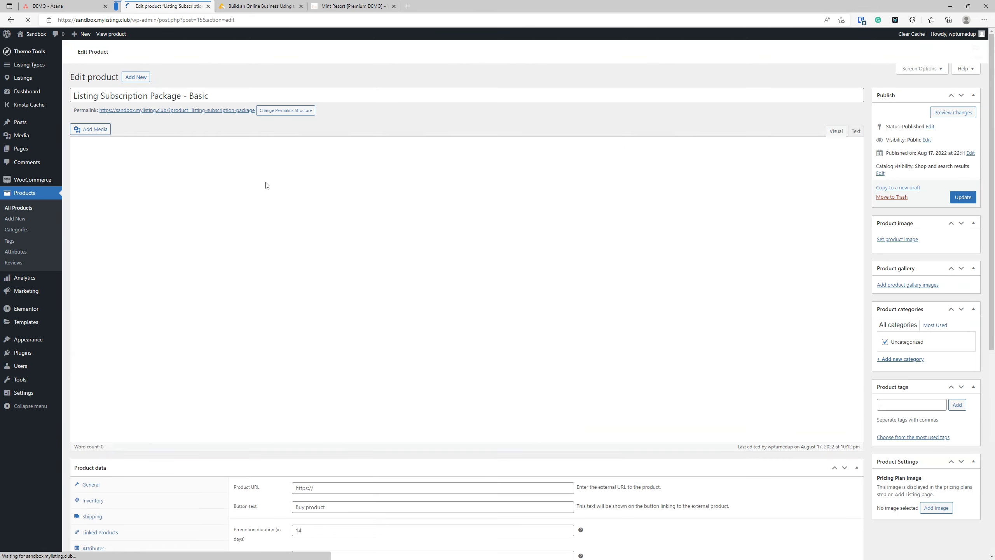
{"action": "scroll", "coordinate": [344, 407], "scroll_direction": "down", "scroll_amount": 6}
{"action": "left_click", "coordinate": [343, 223]}
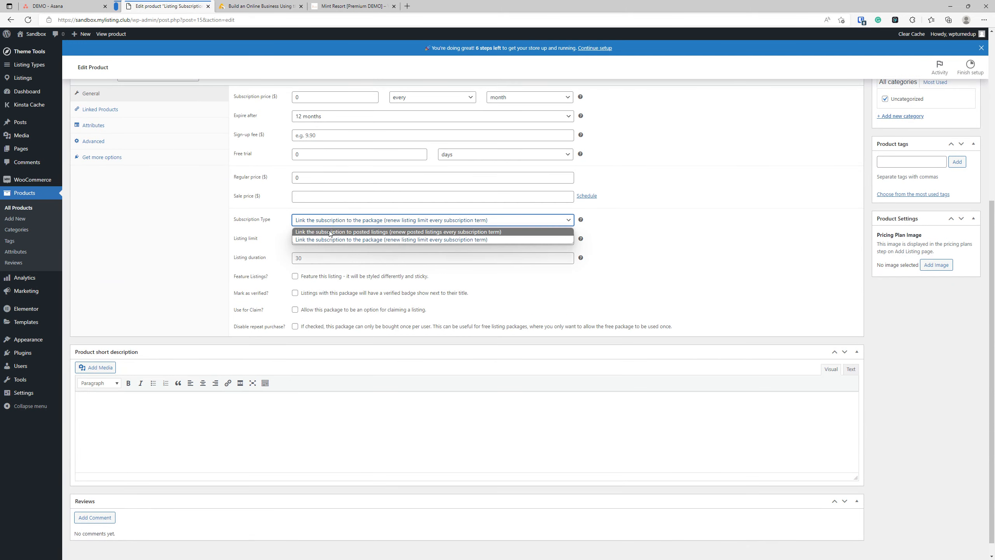
{"action": "left_click", "coordinate": [329, 238]}
{"action": "key", "text": "Tab"}
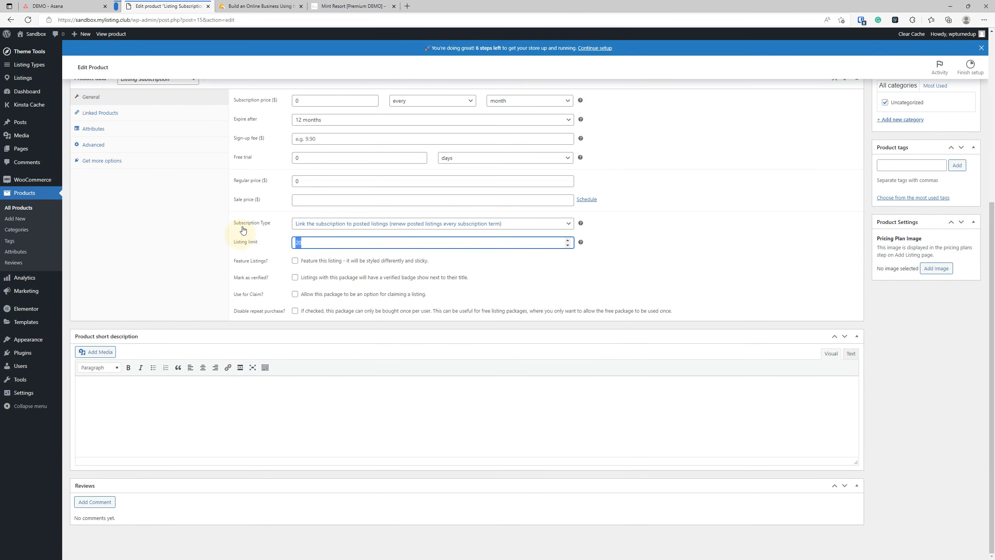
{"action": "key", "text": "BackSpace"}
Step: Set the Basic subscription to Never expire and save it
{"action": "scroll", "coordinate": [243, 231], "scroll_direction": "up", "scroll_amount": 6}
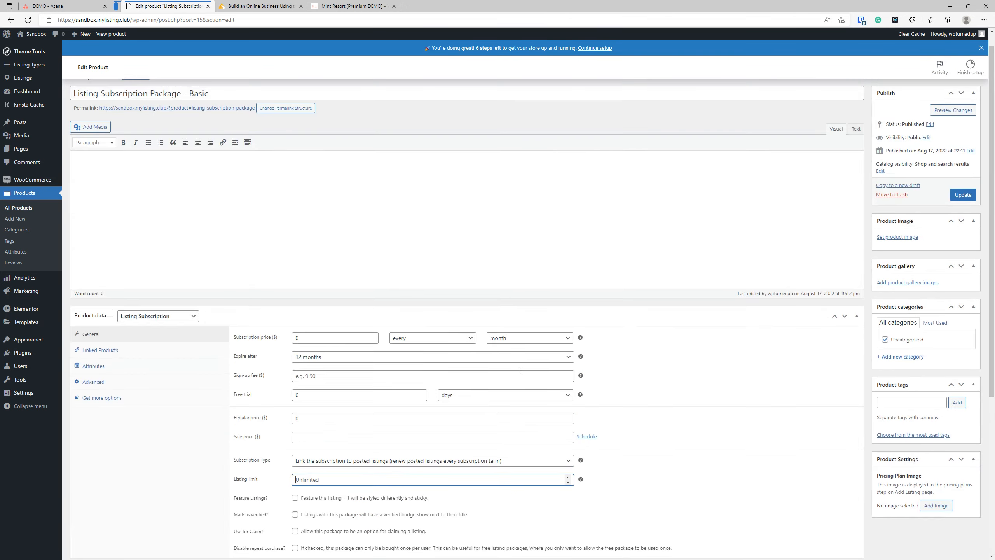
{"action": "left_click", "coordinate": [335, 359]}
{"action": "left_click", "coordinate": [334, 371]}
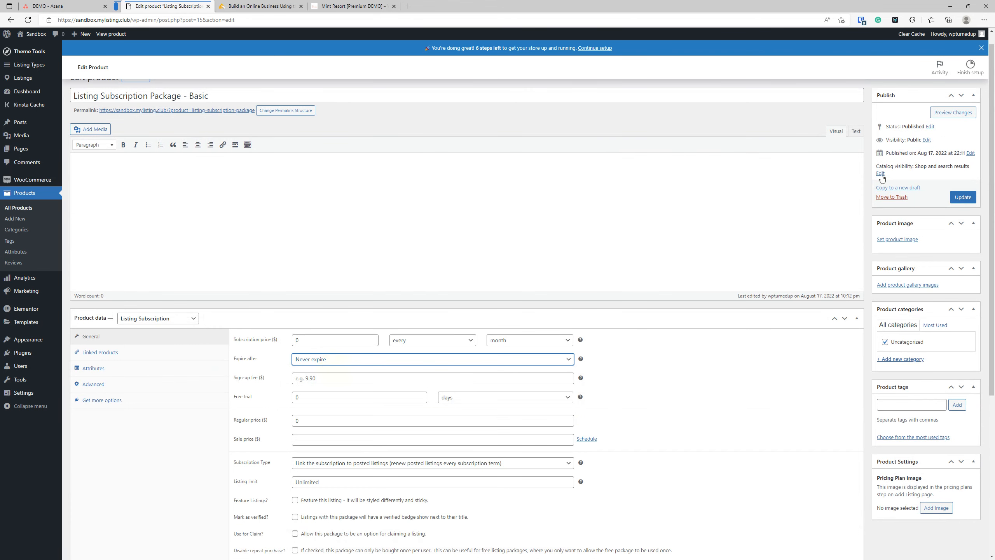
{"action": "left_click", "coordinate": [968, 197]}
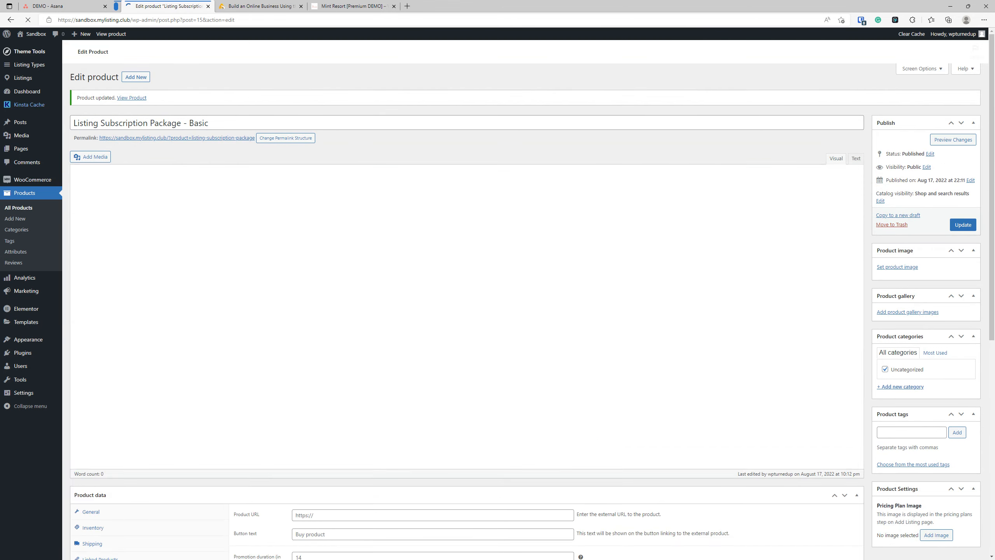
{"action": "left_click", "coordinate": [23, 208]}
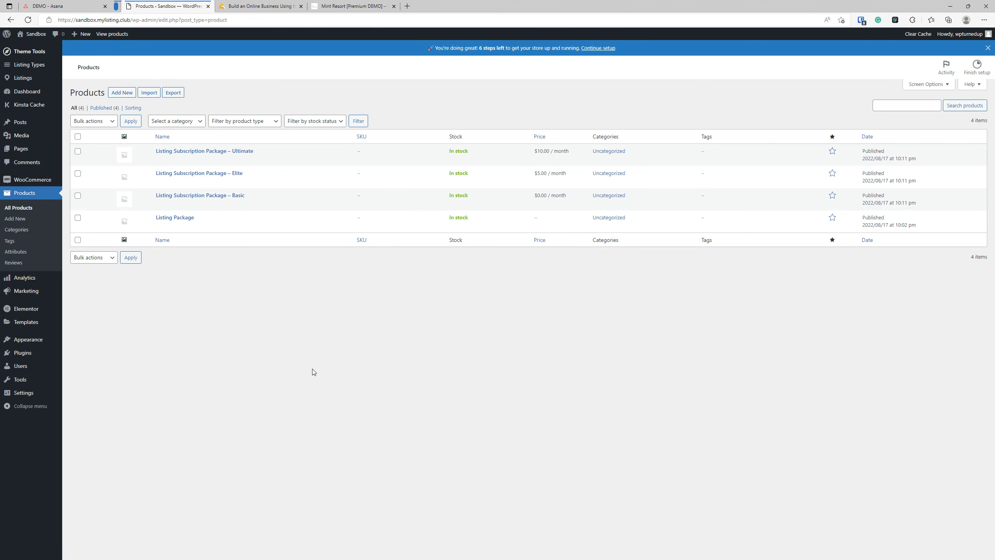
Step: Start a new Grouped product titled 'Listing Subscription Group'
{"action": "left_click", "coordinate": [123, 95]}
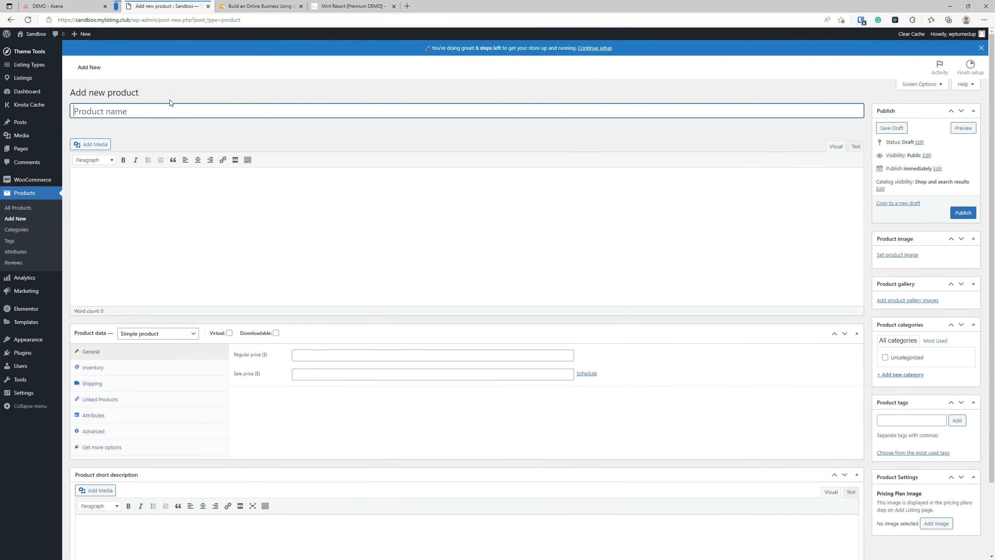
{"action": "type", "text": "Listing Subscription Package - Basic"}
{"action": "type", "text": "Group"}
{"action": "scroll", "coordinate": [293, 129], "scroll_direction": "down", "scroll_amount": 2}
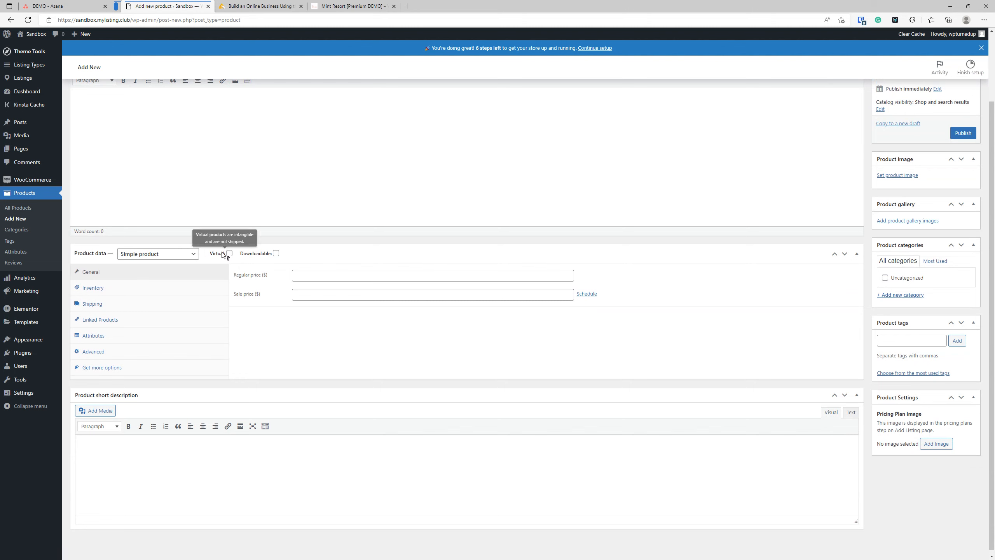
{"action": "left_click", "coordinate": [193, 255]}
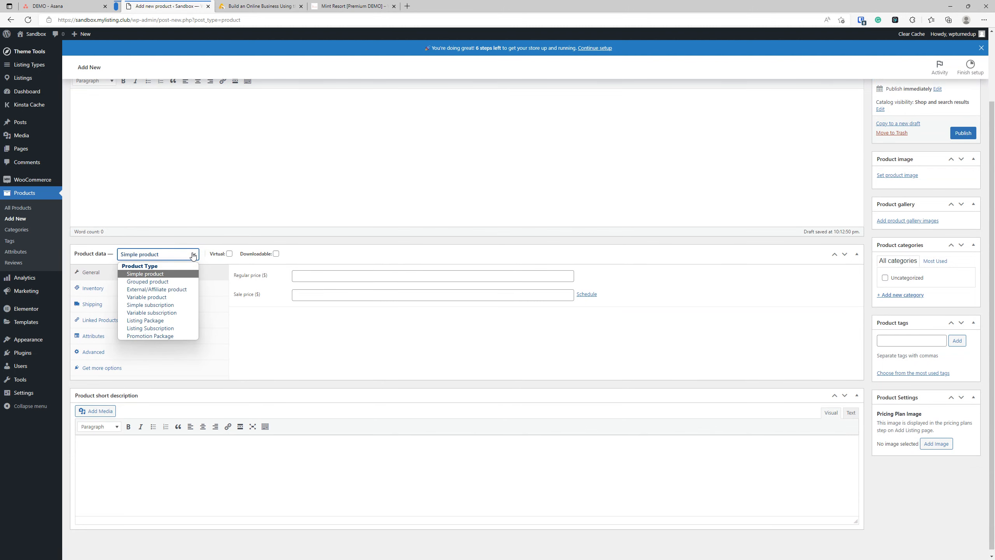
{"action": "left_click", "coordinate": [164, 282]}
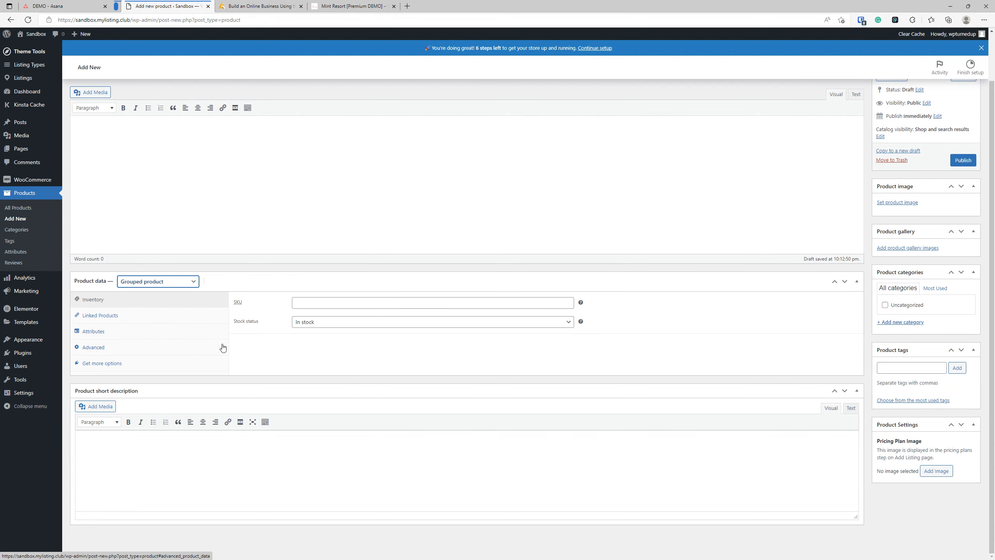
{"action": "left_click", "coordinate": [90, 319]}
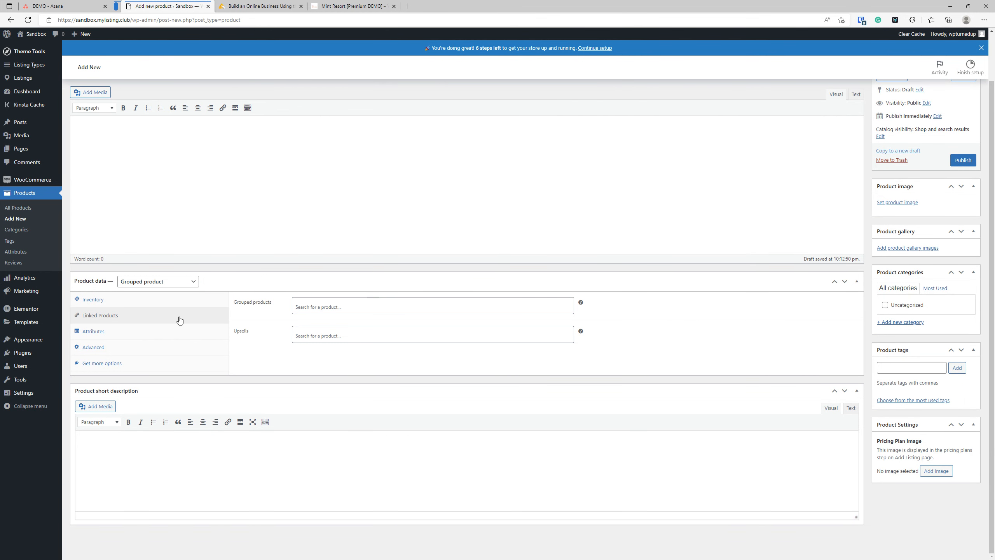
Step: Group the Basic, Elite and Ultimate subscription packages and publish the product
{"action": "left_click", "coordinate": [353, 306]}
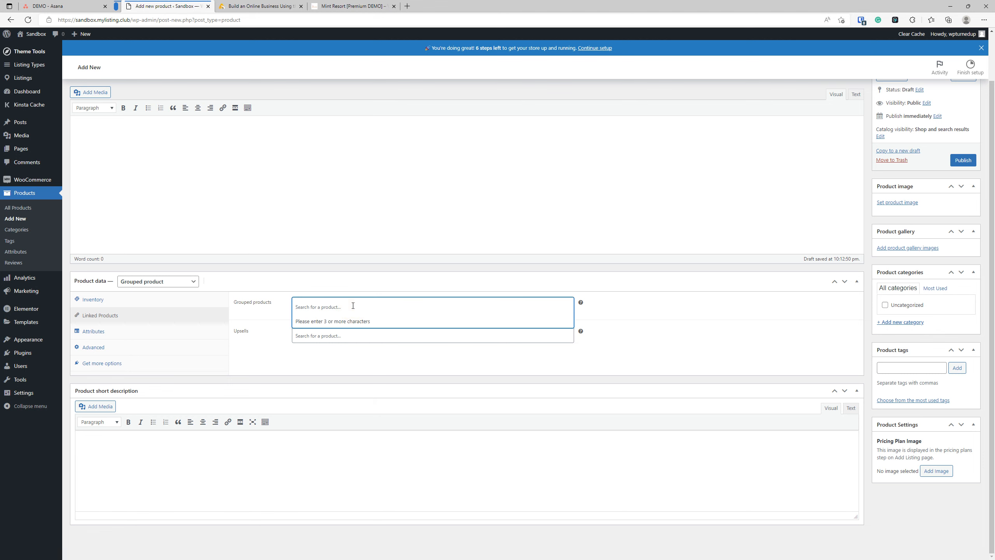
{"action": "type", "text": "sub"}
{"action": "left_click", "coordinate": [386, 325]}
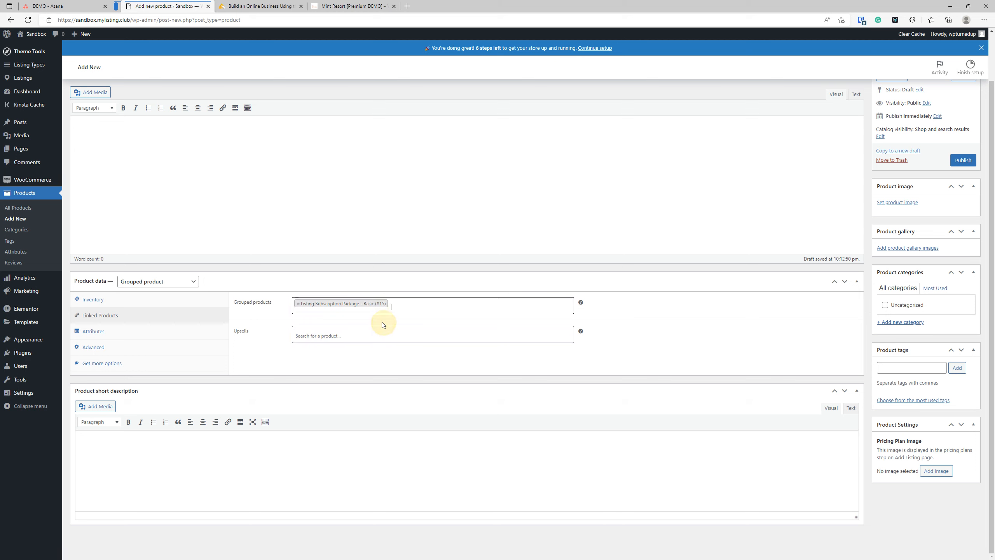
{"action": "left_click", "coordinate": [392, 304]}
{"action": "type", "text": "sub"}
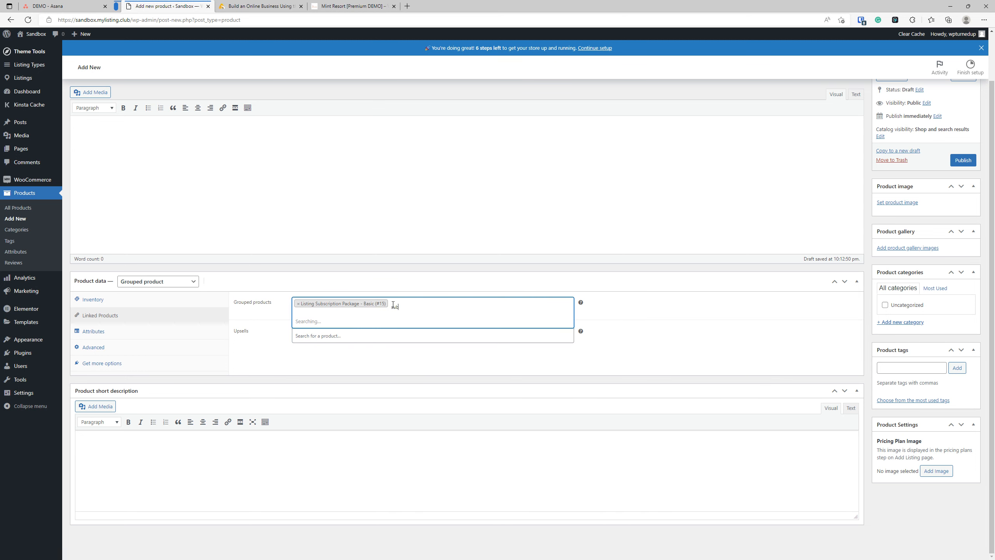
{"action": "left_click", "coordinate": [379, 338]}
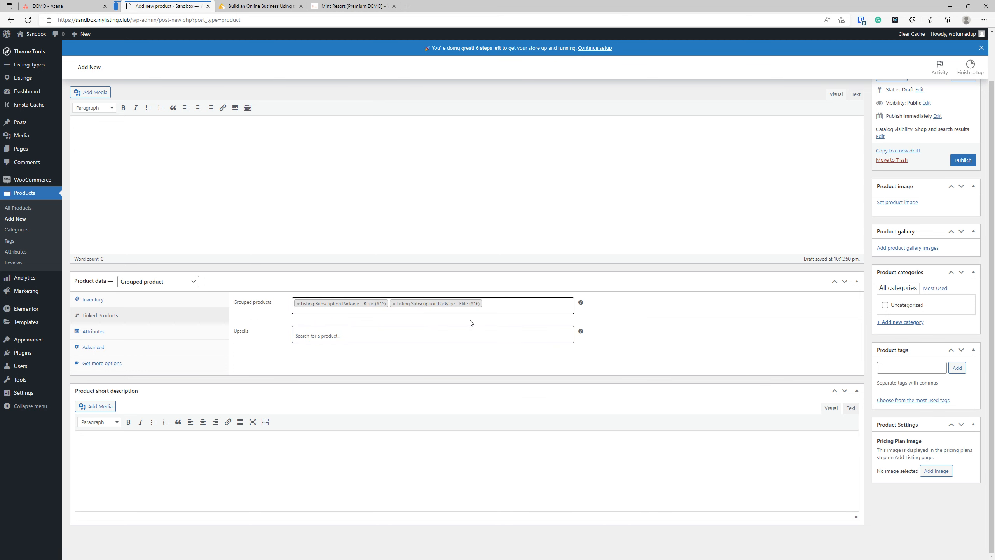
{"action": "type", "text": "sub"}
{"action": "left_click", "coordinate": [351, 349]}
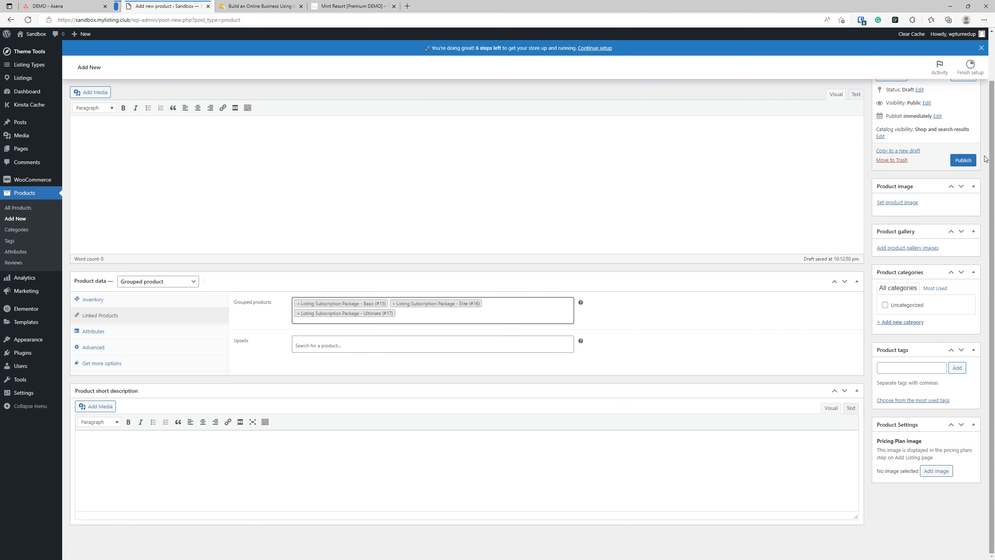
{"action": "left_click", "coordinate": [963, 160]}
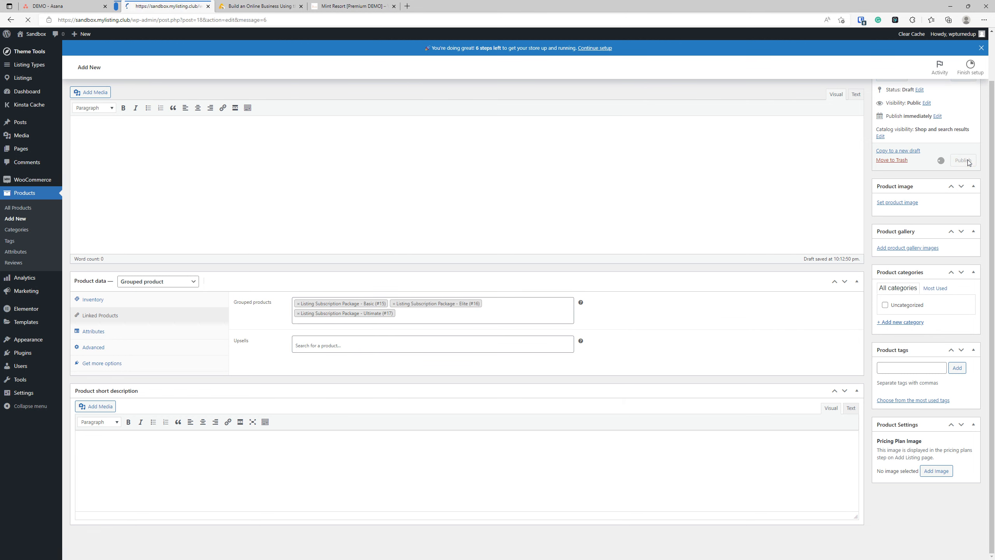
Step: Load the Vow demo site's /pricing page in its tab
{"action": "left_click", "coordinate": [343, 5]}
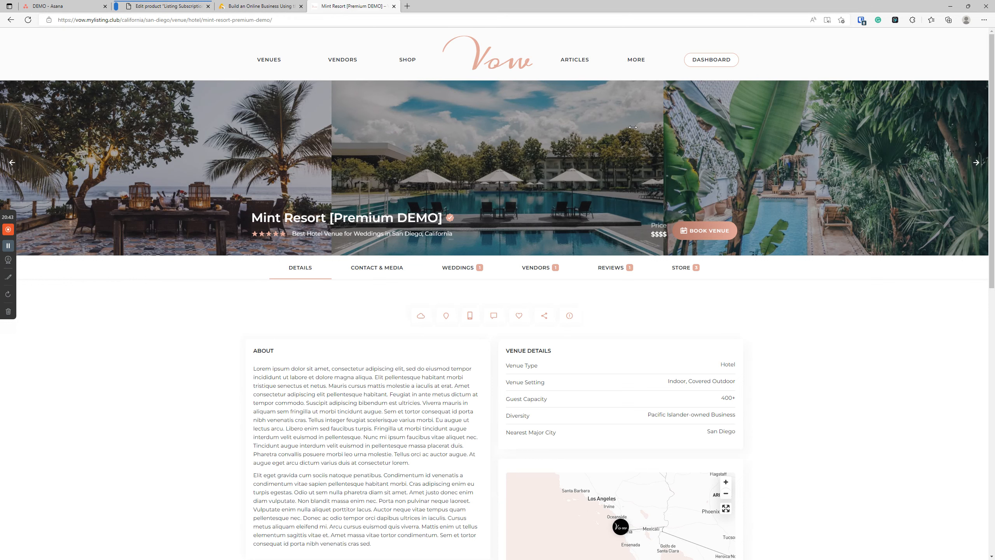
{"action": "left_click", "coordinate": [139, 20]}
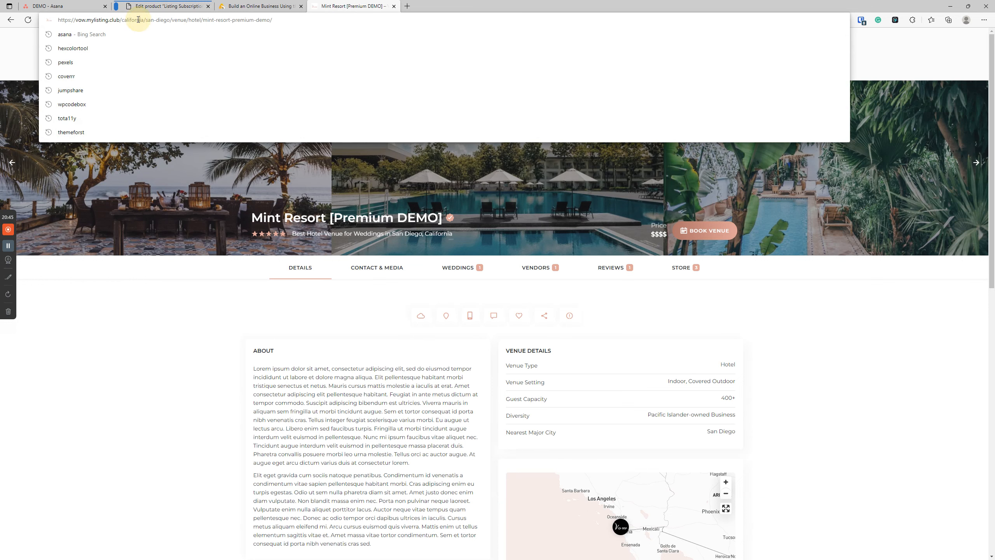
{"action": "left_click_drag", "start_coordinate": [120, 20], "coordinate": [361, 22]}
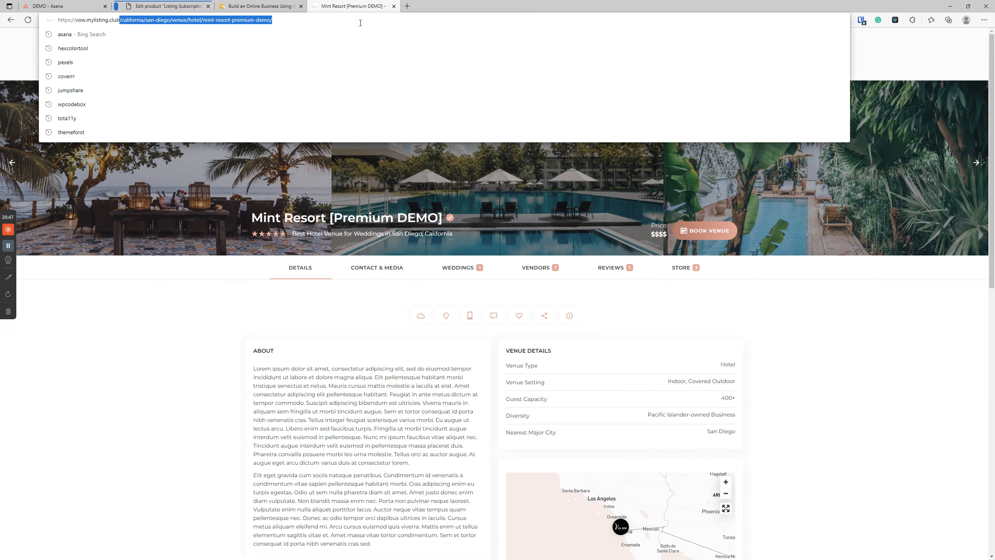
{"action": "key", "text": "BackSpace"}
{"action": "type", "text": "/pricing"}
{"action": "key", "text": "Return"}
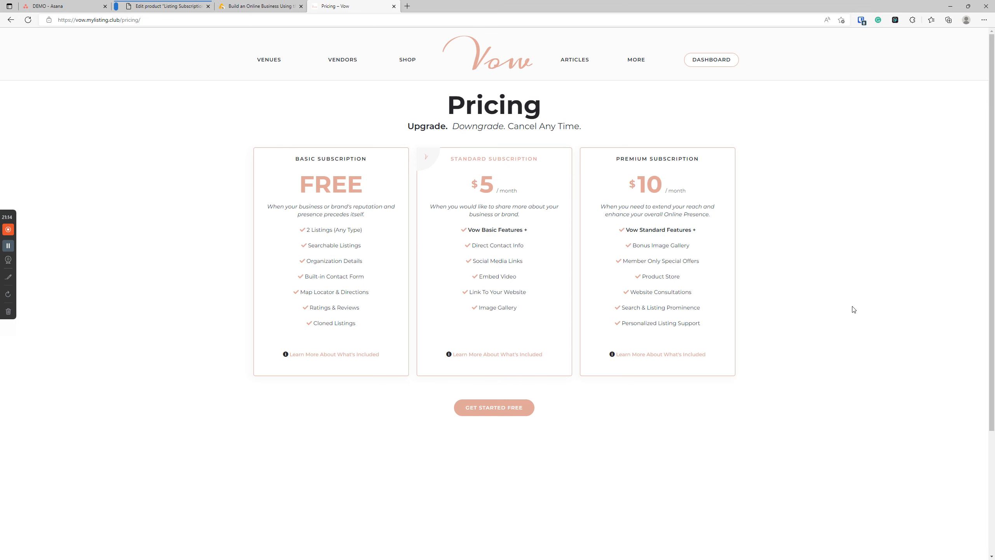
Step: Go back to the Listing Subscription Group product's edit page and scroll down
{"action": "left_click", "coordinate": [156, 5]}
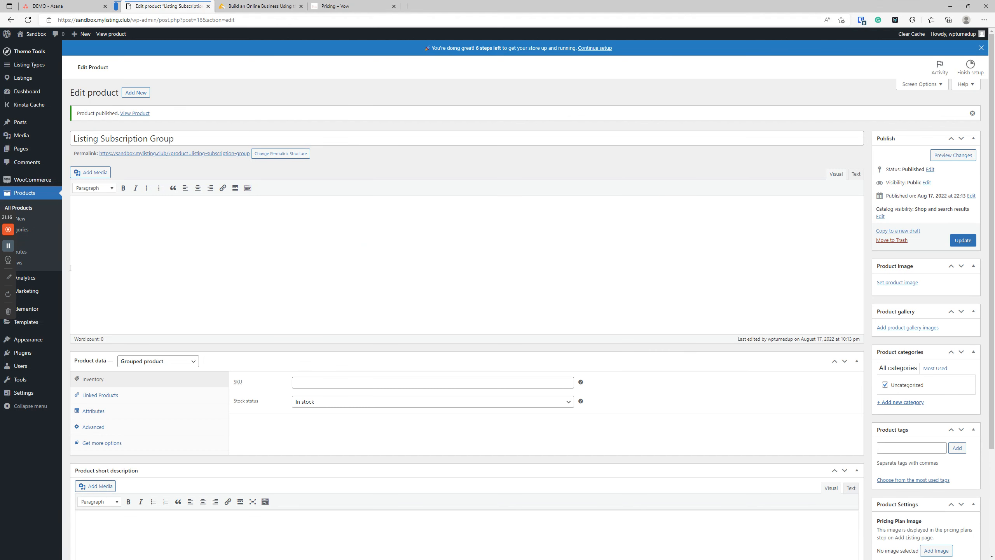
{"action": "scroll", "coordinate": [347, 312], "scroll_direction": "down", "scroll_amount": 3}
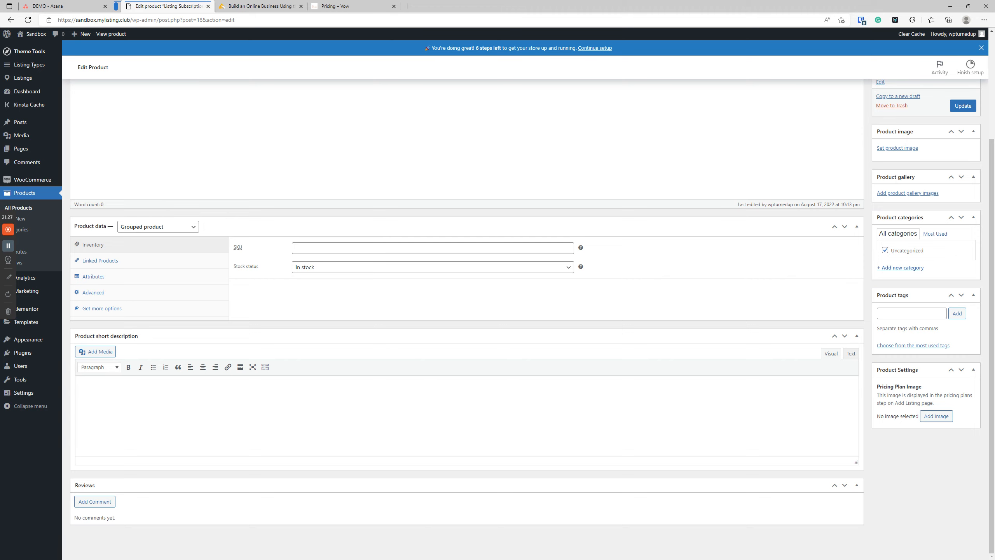
{"action": "left_click", "coordinate": [256, 6]}
{"action": "scroll", "coordinate": [327, 283], "scroll_direction": "down", "scroll_amount": 14}
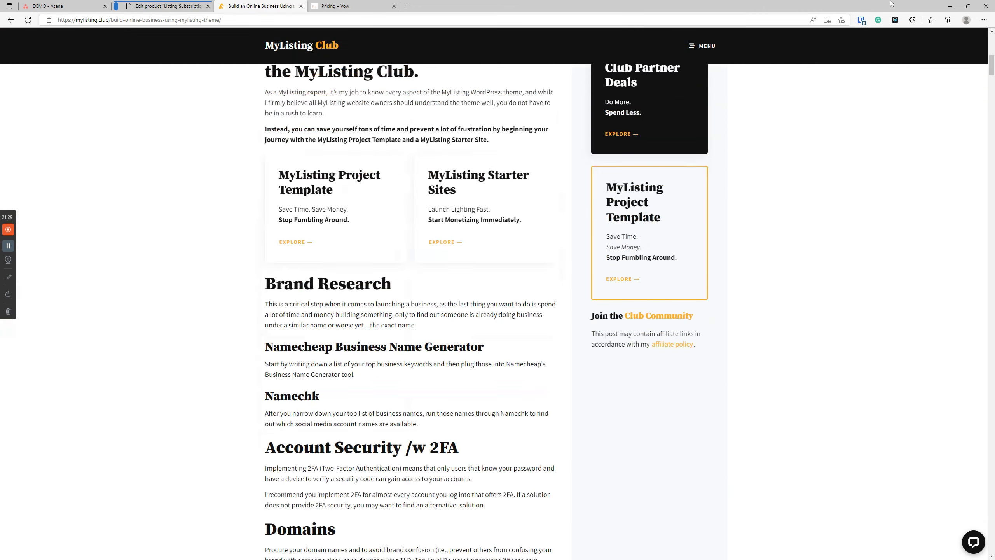
{"action": "left_click_drag", "start_coordinate": [991, 68], "coordinate": [978, 507]}
{"action": "scroll", "coordinate": [368, 409], "scroll_direction": "down", "scroll_amount": 15}
{"action": "scroll", "coordinate": [364, 404], "scroll_direction": "up", "scroll_amount": 8}
{"action": "scroll", "coordinate": [363, 404], "scroll_direction": "up", "scroll_amount": 10}
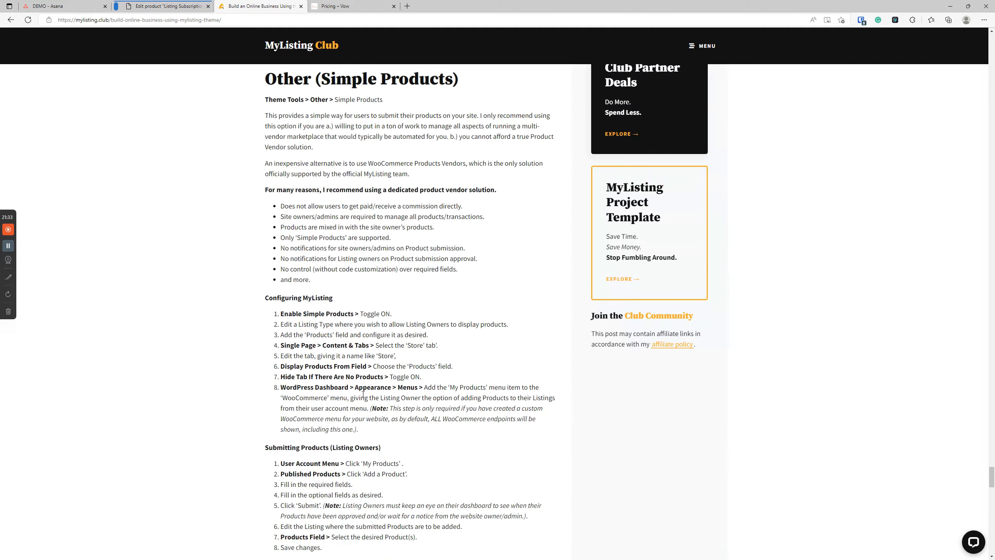
{"action": "scroll", "coordinate": [400, 371], "scroll_direction": "down", "scroll_amount": 13}
{"action": "scroll", "coordinate": [423, 353], "scroll_direction": "up", "scroll_amount": 2}
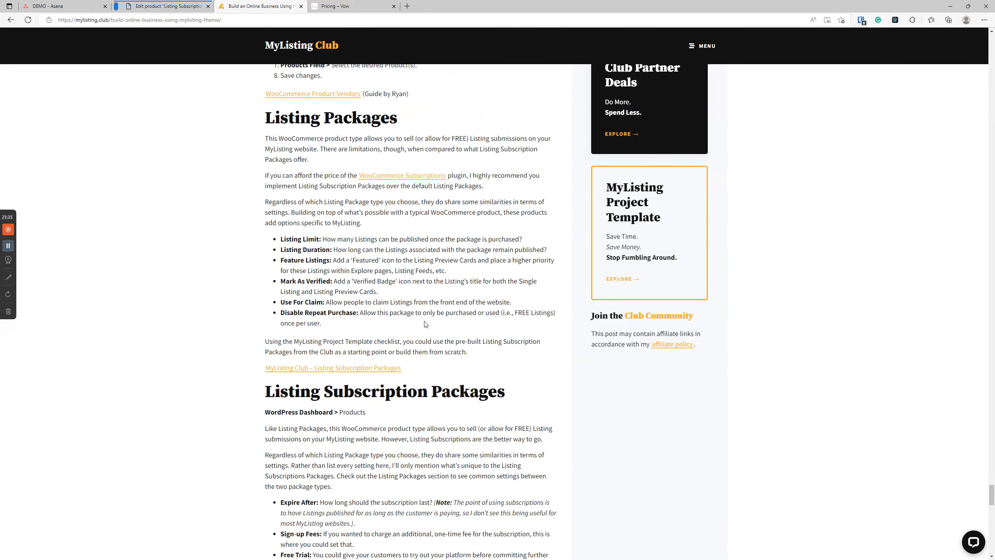
{"action": "left_click_drag", "start_coordinate": [457, 374], "coordinate": [251, 111]}
{"action": "left_click", "coordinate": [211, 153]}
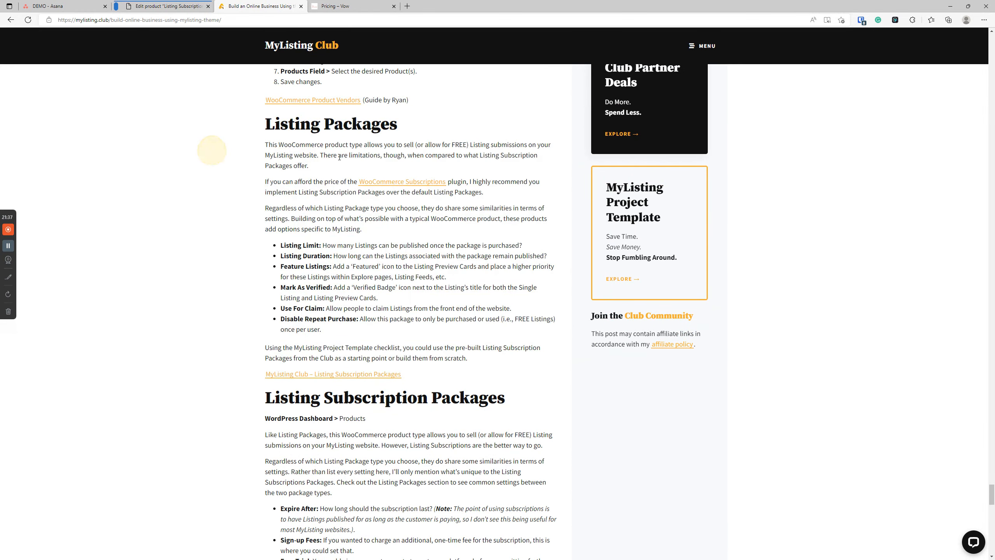
{"action": "double_click", "coordinate": [351, 132]}
{"action": "left_click", "coordinate": [207, 241]}
{"action": "left_click", "coordinate": [356, 374]}
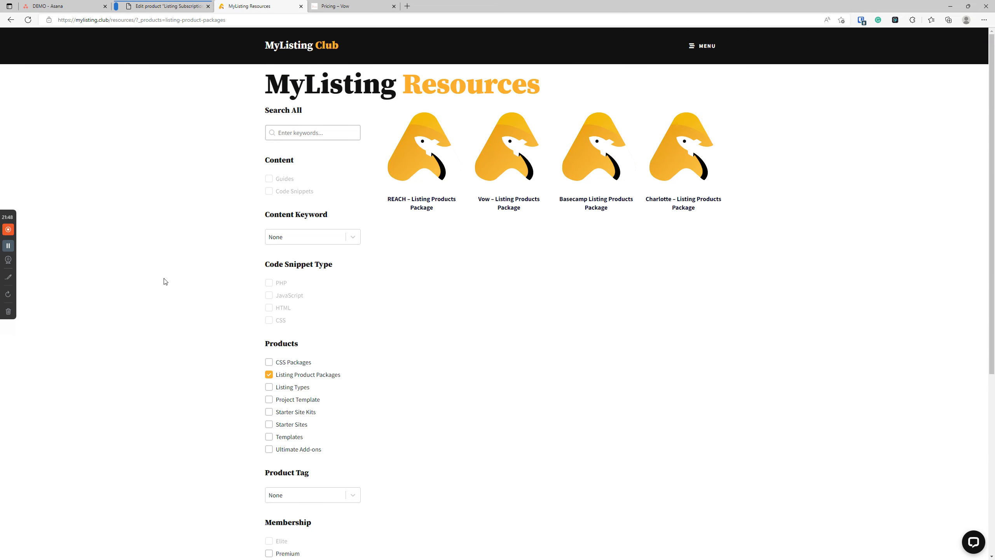
{"action": "left_click", "coordinate": [10, 21]}
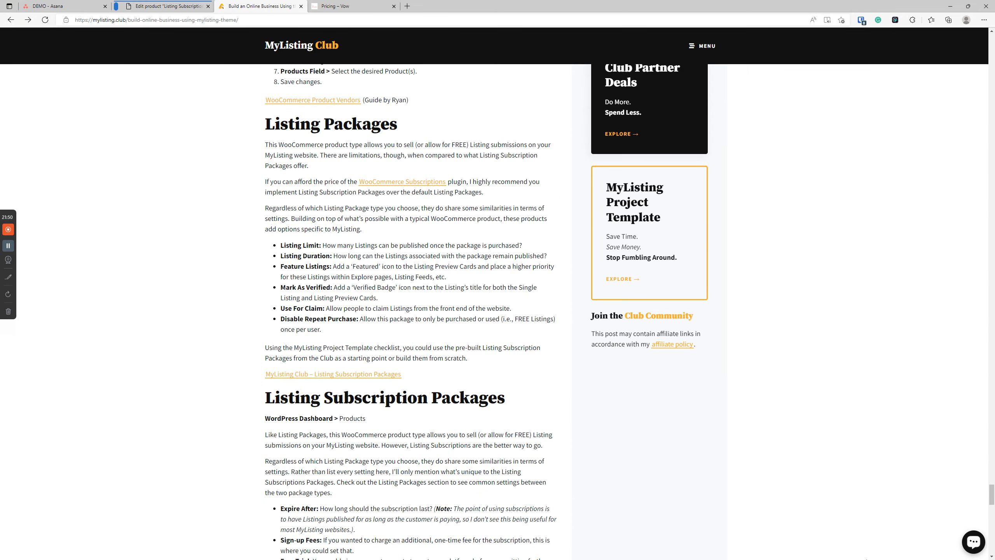
{"action": "scroll", "coordinate": [474, 381], "scroll_direction": "down", "scroll_amount": 3}
{"action": "scroll", "coordinate": [474, 380], "scroll_direction": "down", "scroll_amount": 10}
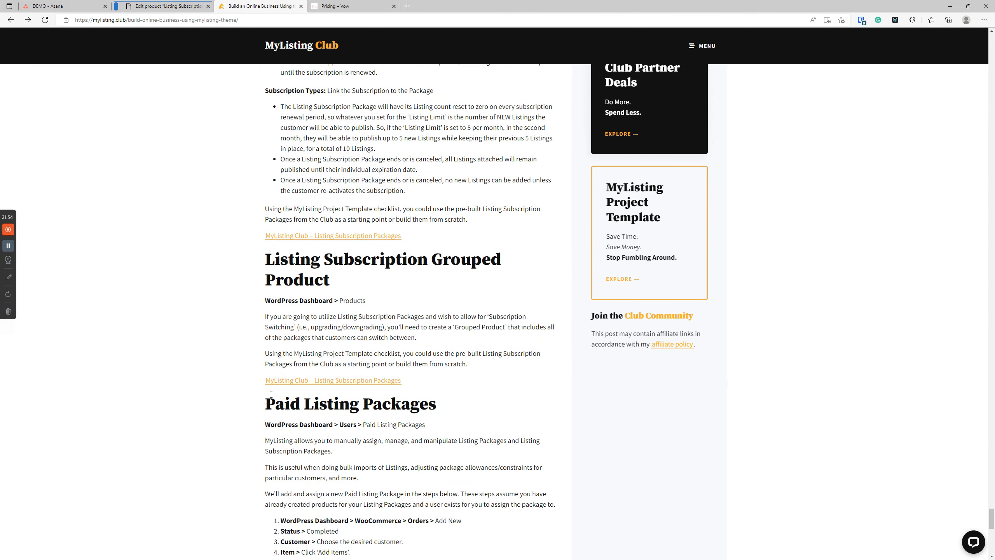
{"action": "left_click", "coordinate": [354, 5]}
{"action": "left_click", "coordinate": [268, 5]}
{"action": "scroll", "coordinate": [422, 236], "scroll_direction": "down", "scroll_amount": 4}
{"action": "scroll", "coordinate": [411, 298], "scroll_direction": "up", "scroll_amount": 1}
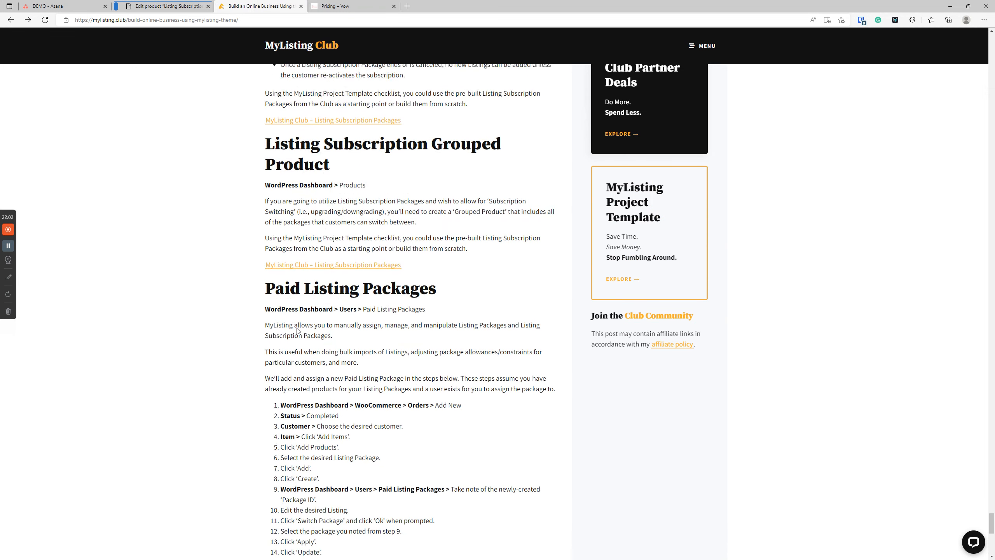
{"action": "scroll", "coordinate": [438, 377], "scroll_direction": "down", "scroll_amount": 3}
{"action": "scroll", "coordinate": [189, 172], "scroll_direction": "up", "scroll_amount": 10}
{"action": "key", "text": "ctrl+shift+Tab"}
{"action": "scroll", "coordinate": [235, 353], "scroll_direction": "up", "scroll_amount": 3}
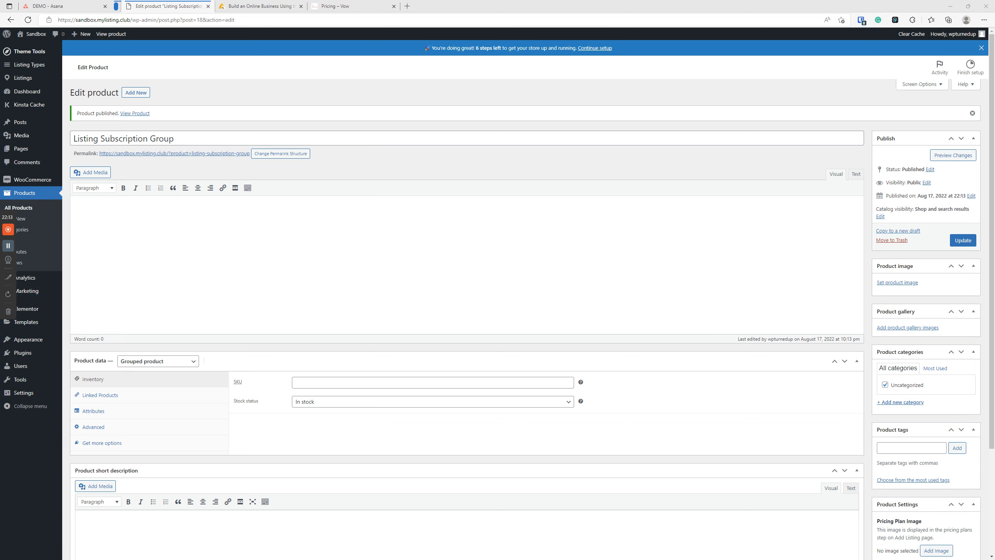
Step: Switch to the Asana DEMO project board
{"action": "left_click", "coordinate": [58, 6]}
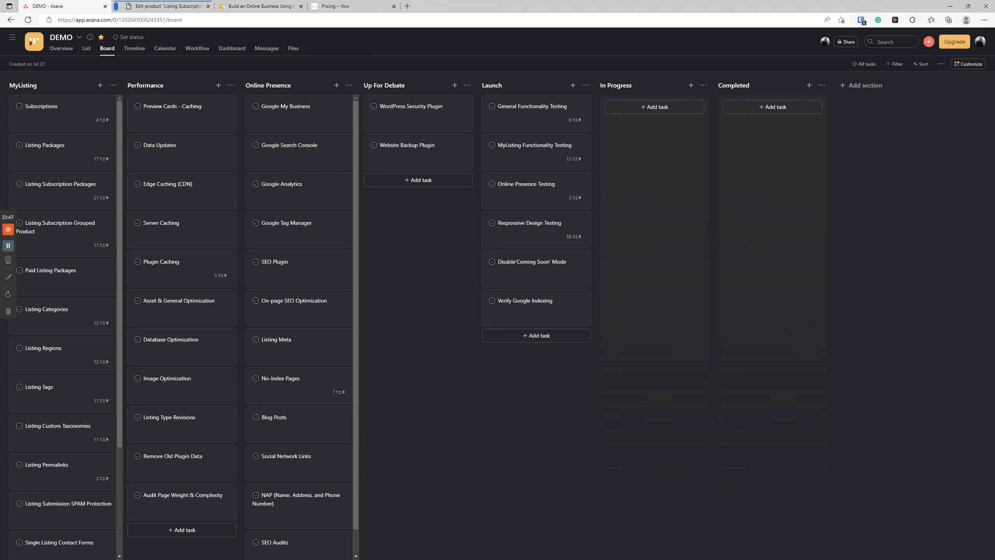
Step: Review the MyListing Club article's Paid Listing Packages steps, then return to the product editor
{"action": "left_click", "coordinate": [276, 5]}
{"action": "scroll", "coordinate": [485, 364], "scroll_direction": "down", "scroll_amount": 8}
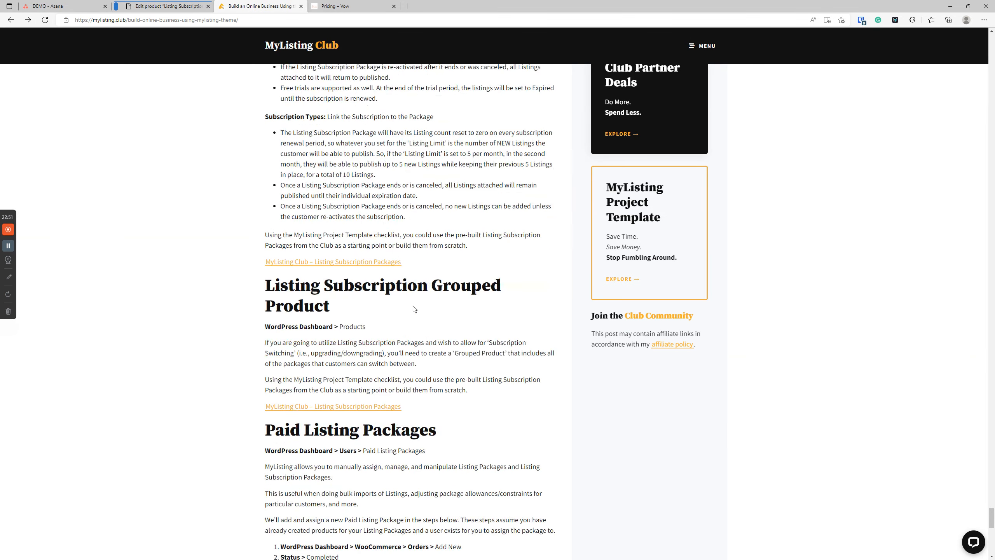
{"action": "left_click_drag", "start_coordinate": [344, 348], "coordinate": [265, 198]}
{"action": "left_click", "coordinate": [221, 241]}
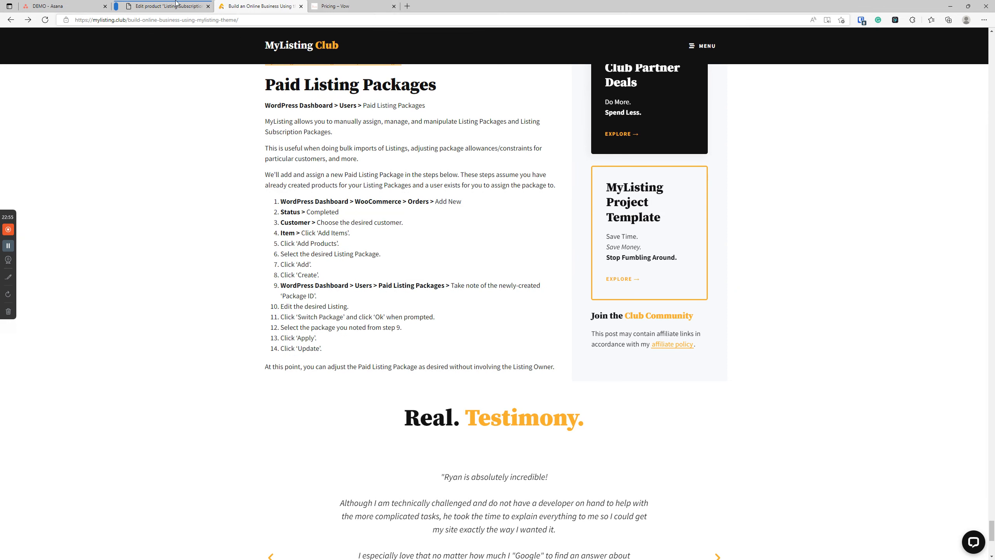
{"action": "left_click", "coordinate": [153, 5]}
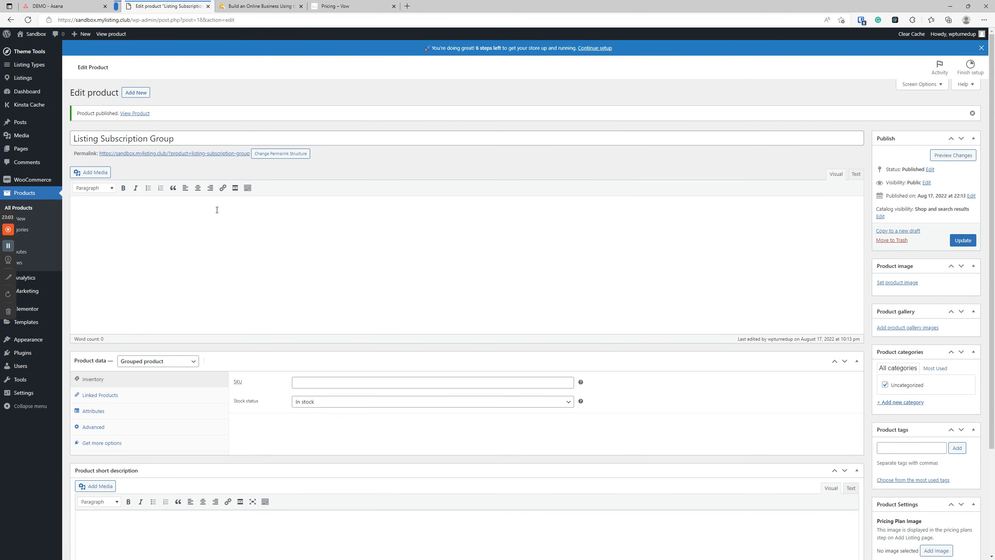
Step: Start a new WooCommerce order and set its status to Completed
{"action": "mouse_move", "coordinate": [49, 183]}
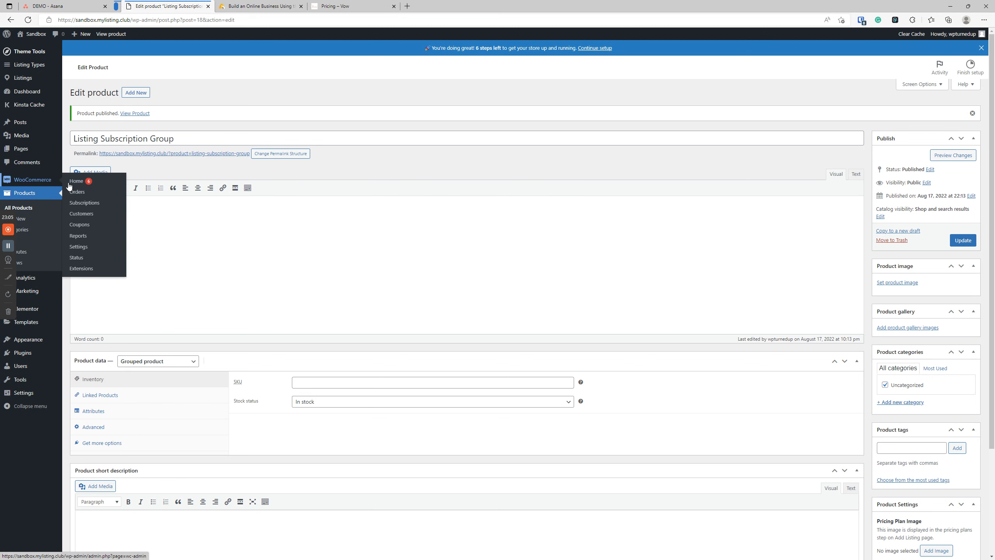
{"action": "left_click", "coordinate": [77, 192]}
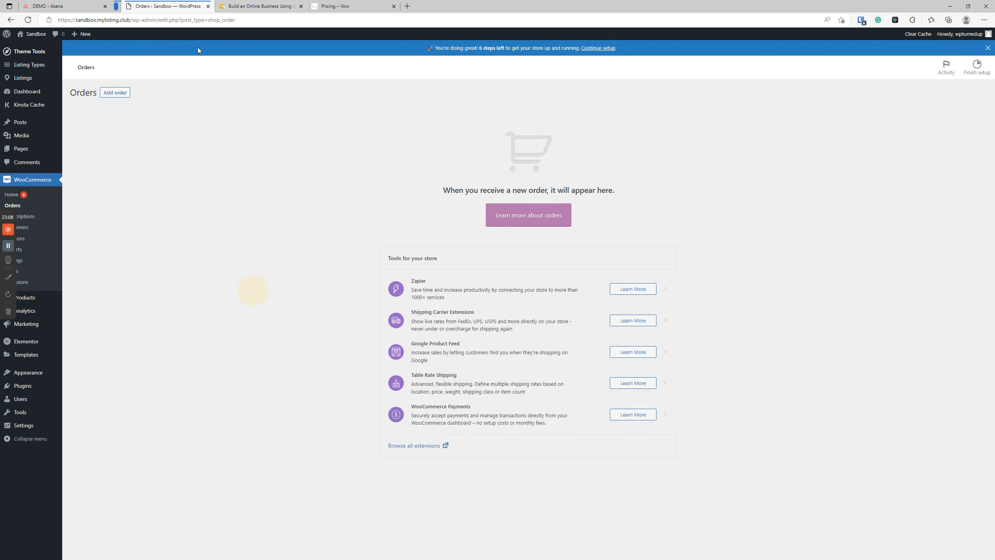
{"action": "left_click", "coordinate": [117, 94]}
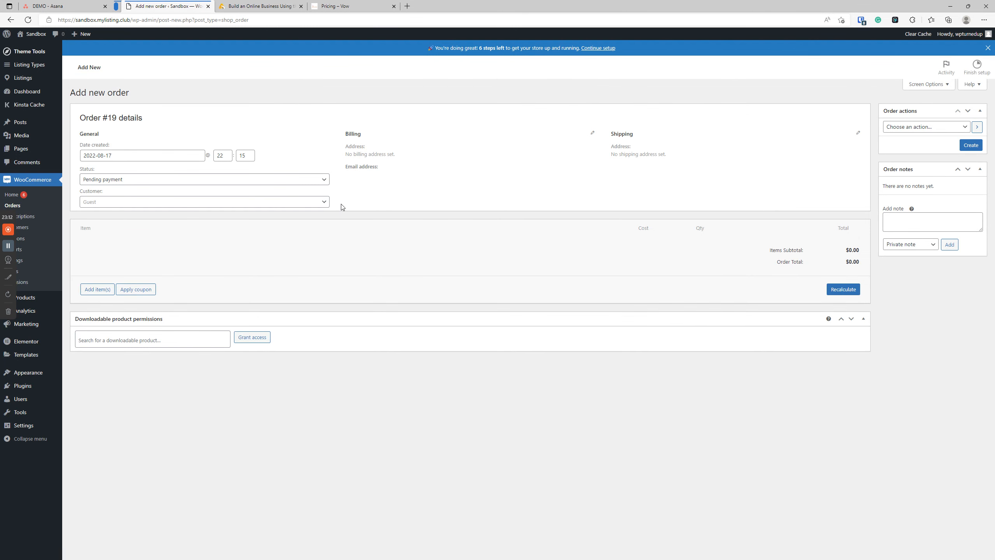
{"action": "left_click", "coordinate": [132, 181]}
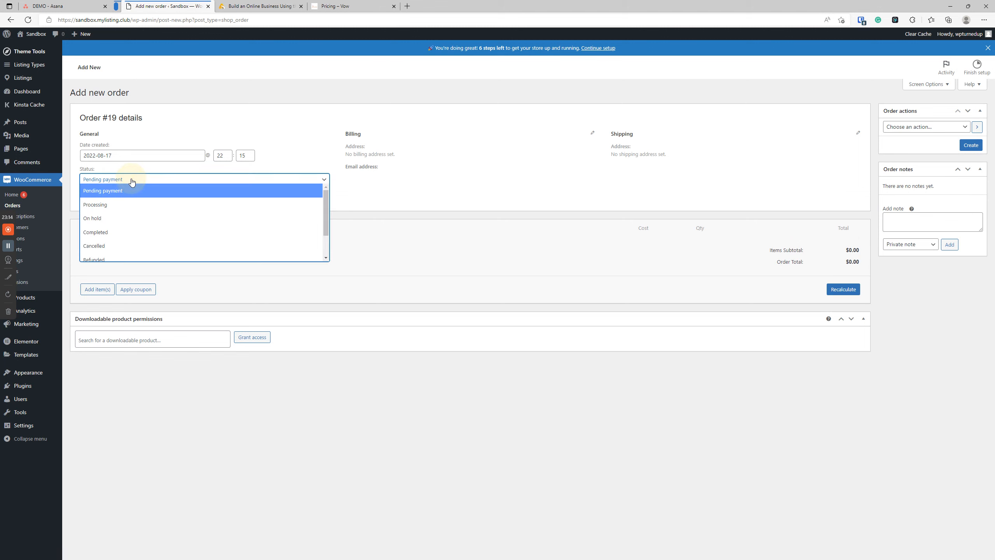
{"action": "left_click", "coordinate": [129, 232]}
Step: Bring up the link options for Users > Add New to open it separately
{"action": "left_click", "coordinate": [134, 204]}
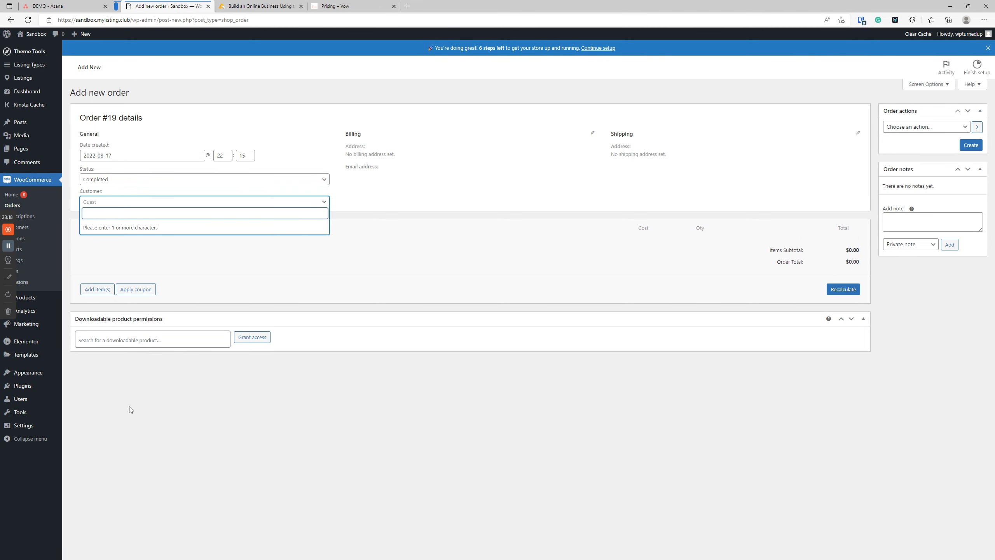
{"action": "mouse_move", "coordinate": [23, 400]}
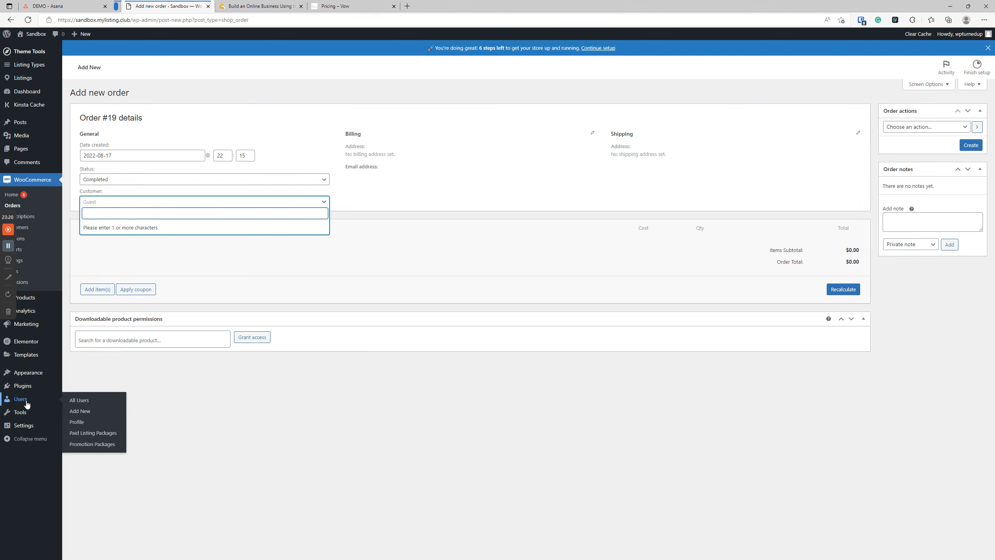
{"action": "right_click", "coordinate": [79, 410]}
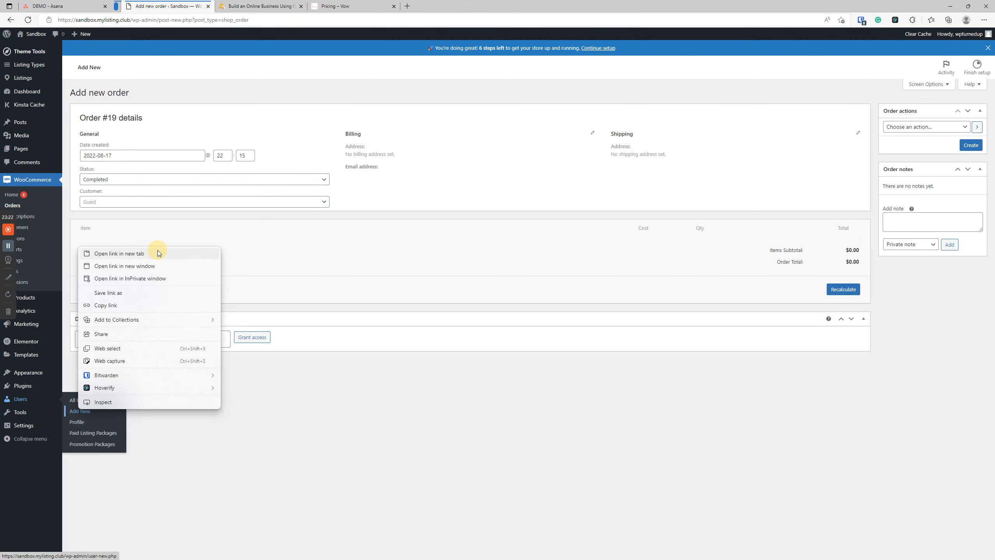
Step: In a new tab, add a user with the customer's username and e-mail, notification unchecked
{"action": "left_click", "coordinate": [160, 253]}
{"action": "left_click", "coordinate": [266, 6]}
{"action": "left_click", "coordinate": [198, 86]}
{"action": "type", "text": "chuck"}
{"action": "left_click", "coordinate": [170, 112]}
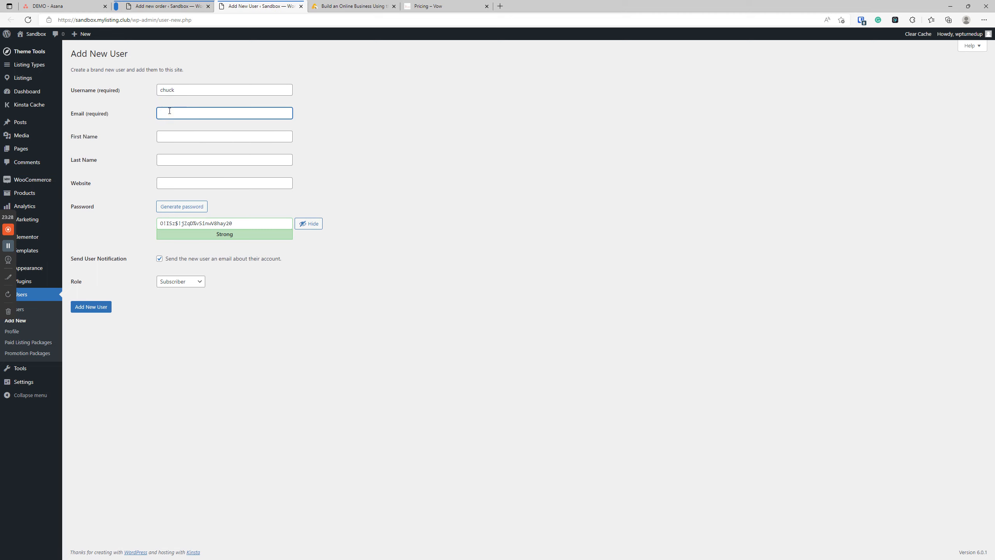
{"action": "left_click", "coordinate": [159, 258]}
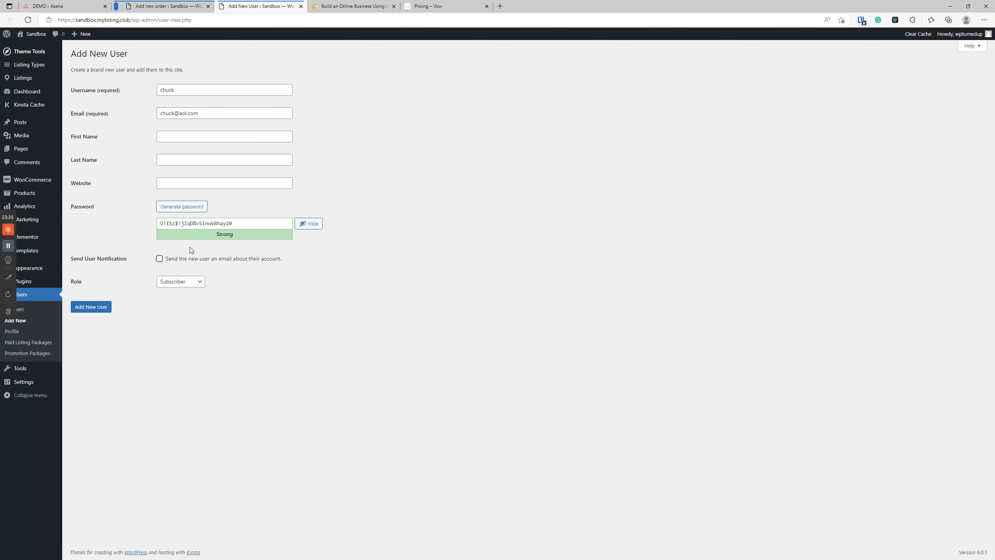
{"action": "left_click", "coordinate": [101, 309]}
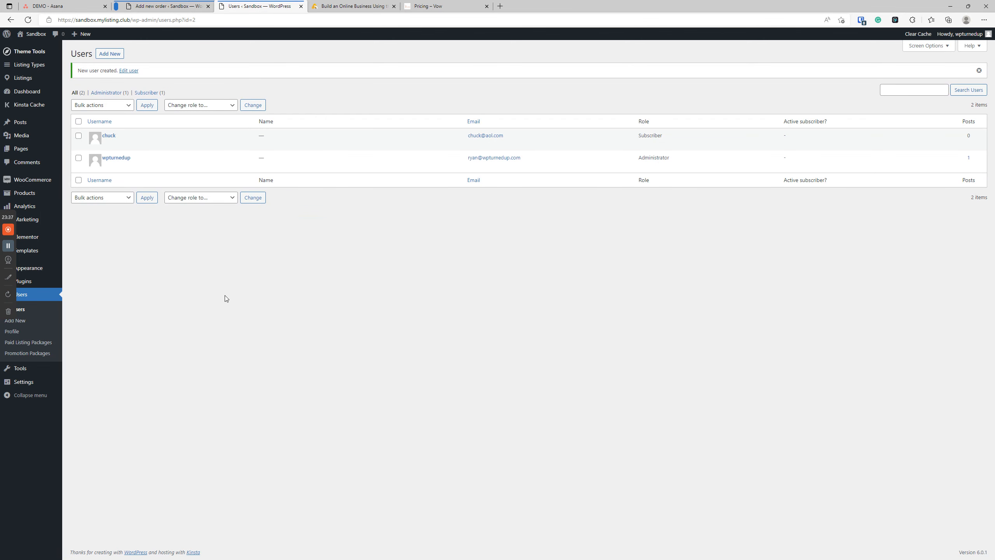
Step: Back on the new order, assign the newly created user as the customer
{"action": "left_click", "coordinate": [145, 7]}
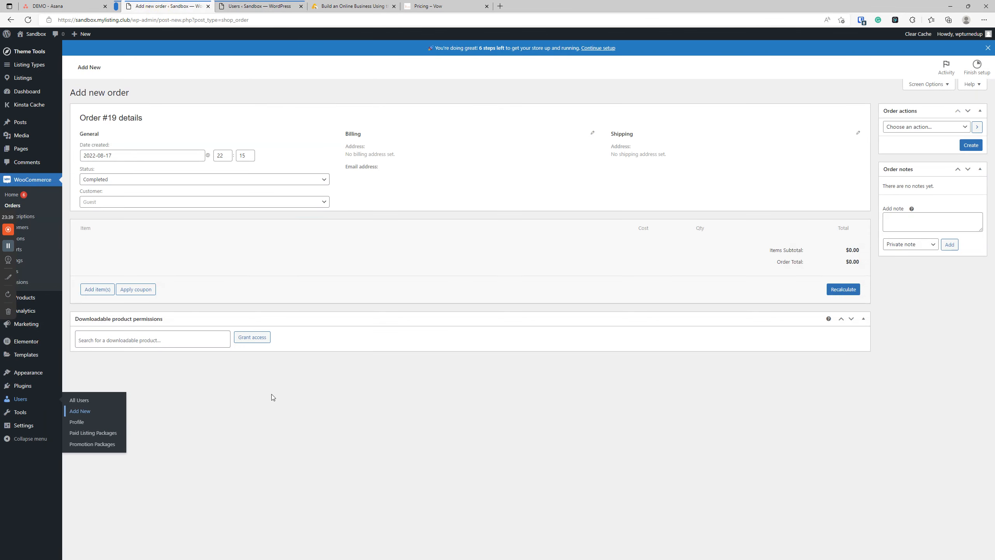
{"action": "left_click", "coordinate": [98, 202]}
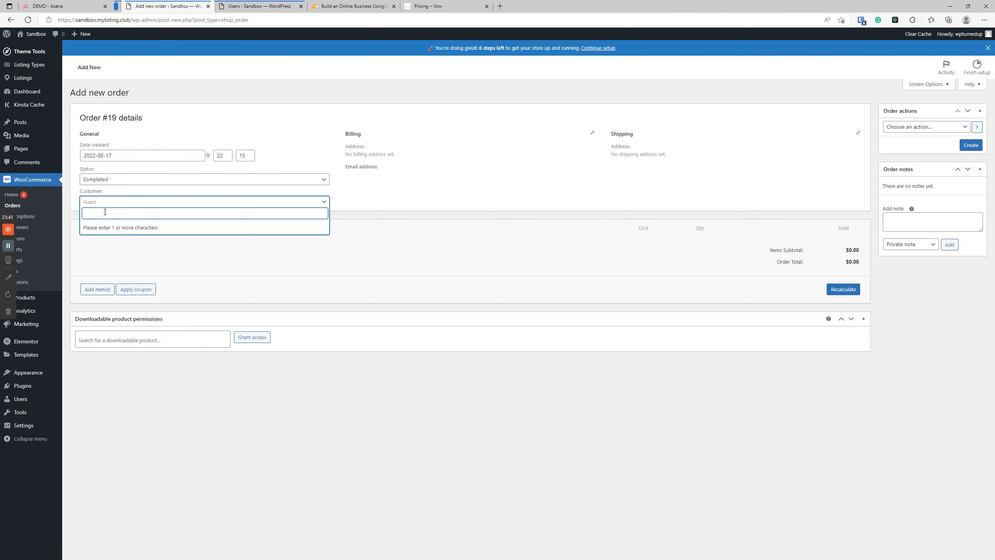
{"action": "type", "text": "chu"}
{"action": "left_click", "coordinate": [120, 225]}
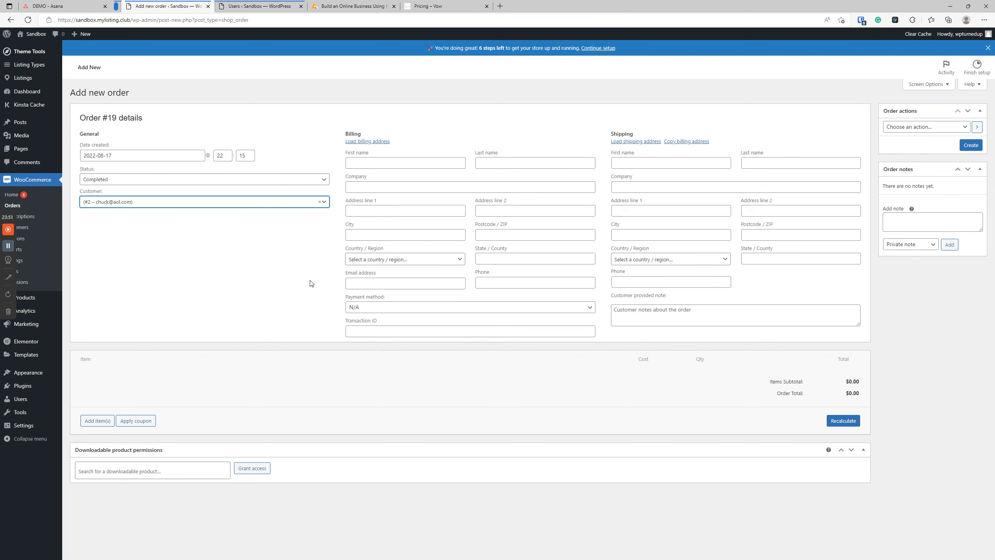
Step: Add the Listing Subscription Package - Ultimate product as a $10.00 line item
{"action": "left_click", "coordinate": [98, 421]}
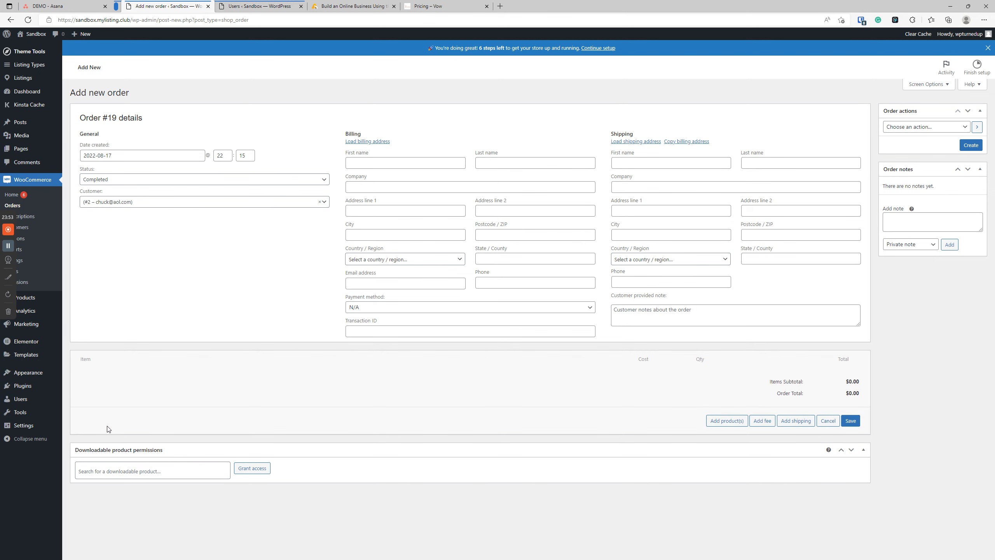
{"action": "left_click", "coordinate": [727, 421]}
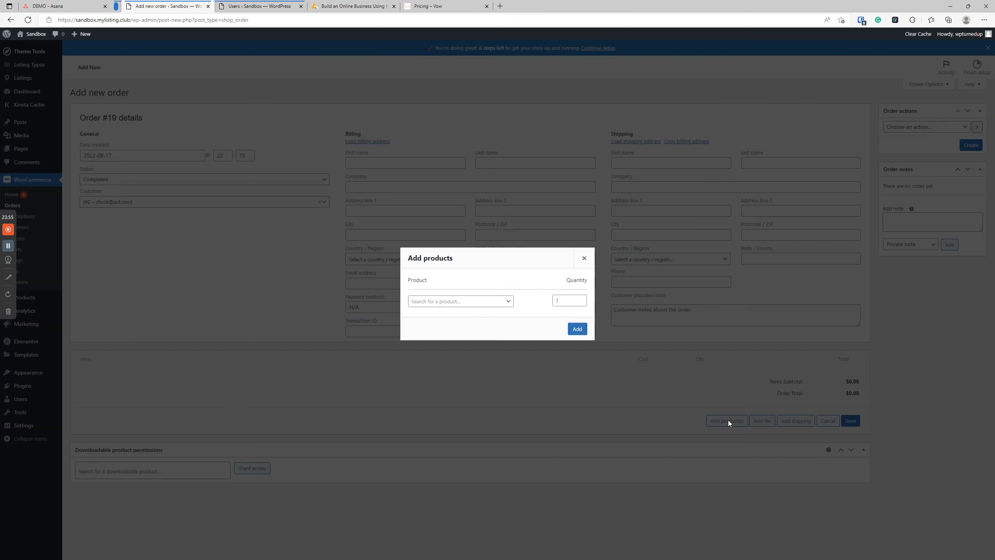
{"action": "left_click", "coordinate": [441, 304]}
{"action": "type", "text": "sub"}
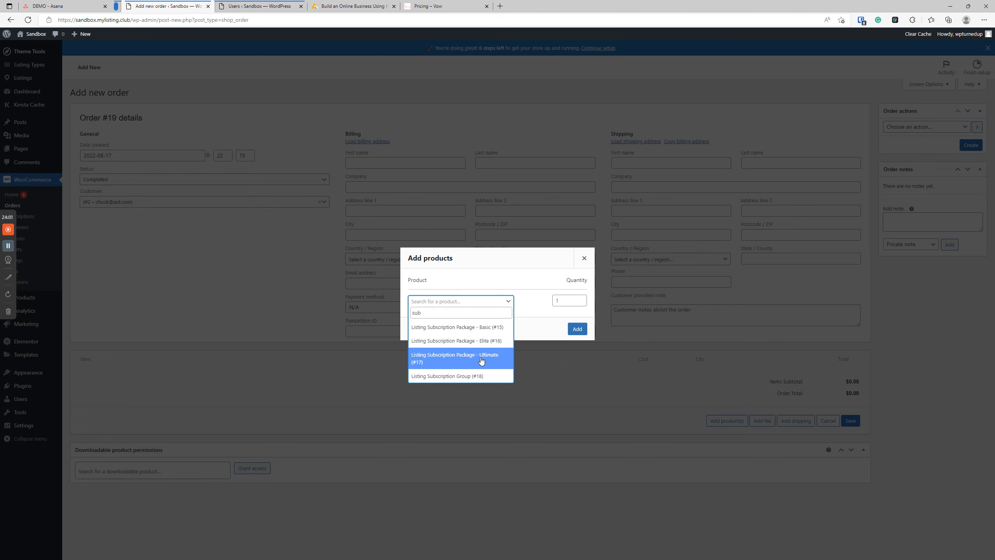
{"action": "left_click", "coordinate": [479, 356]}
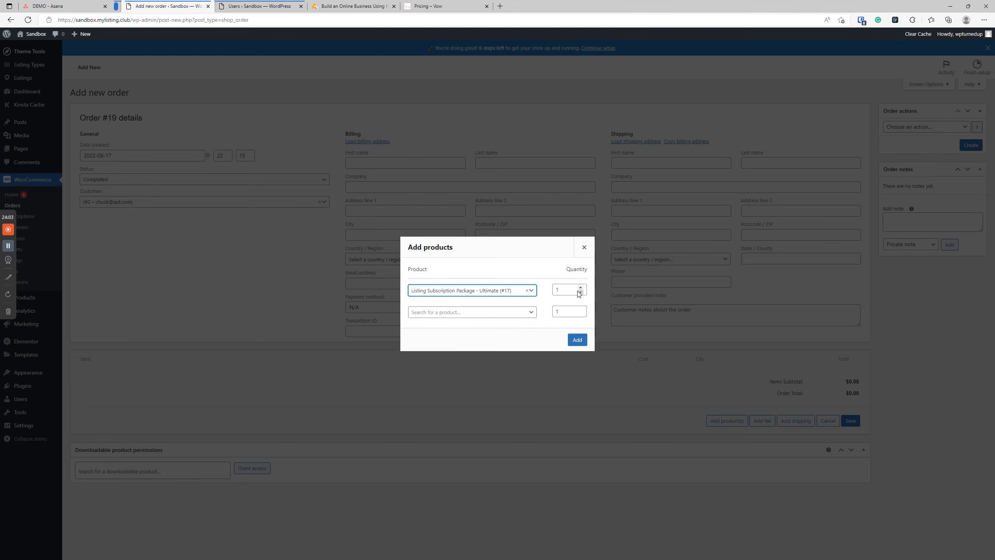
{"action": "left_click", "coordinate": [577, 339]}
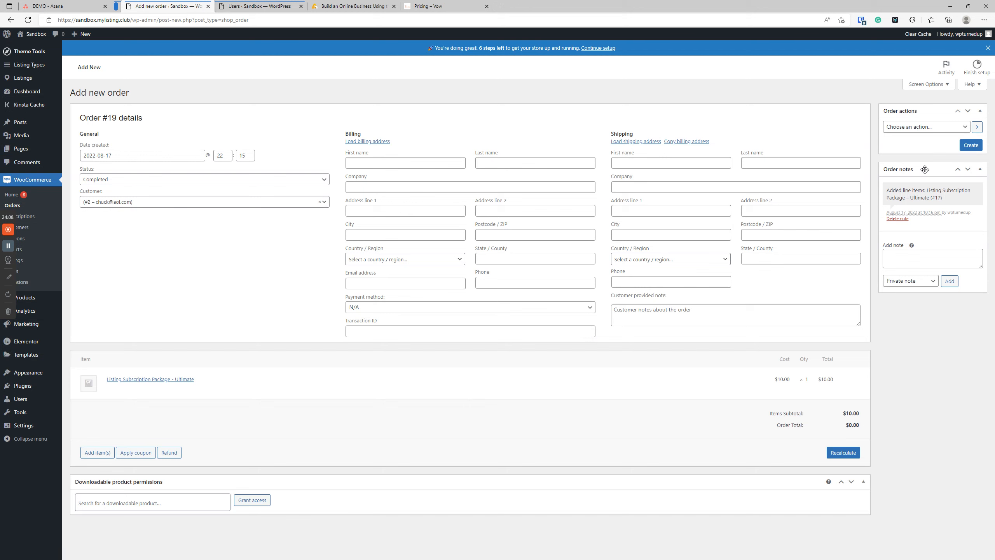
Step: Create order #19, saving it as Completed with $10.00 paid
{"action": "left_click", "coordinate": [973, 148]}
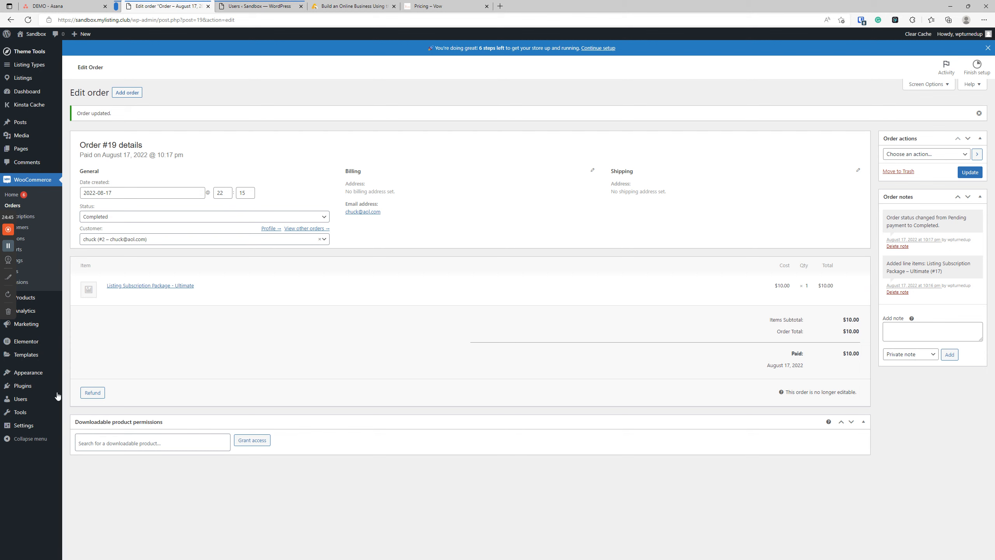
Step: Open Users > Paid Listing Packages in a new tab and reload the empty list
{"action": "mouse_move", "coordinate": [35, 397]}
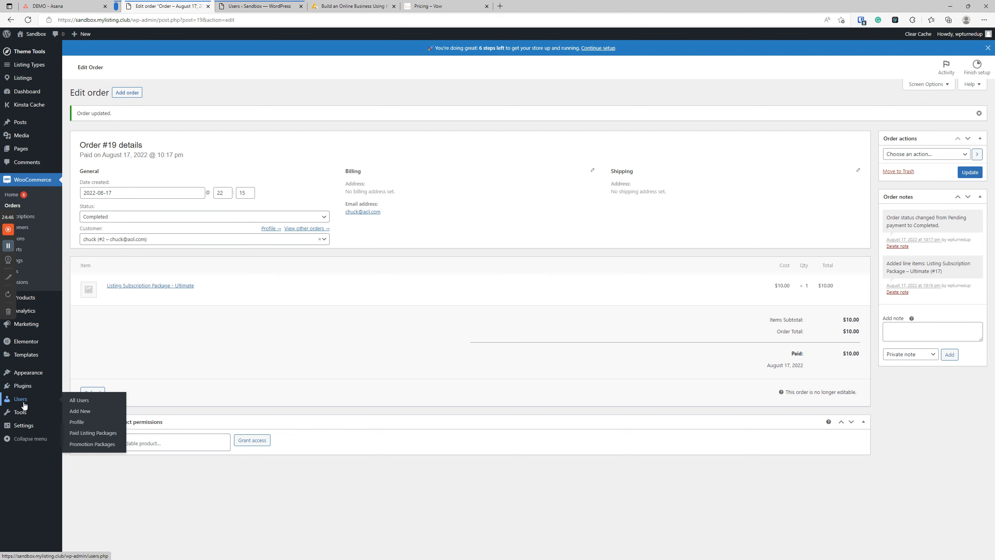
{"action": "right_click", "coordinate": [98, 433]}
{"action": "left_click", "coordinate": [133, 274]}
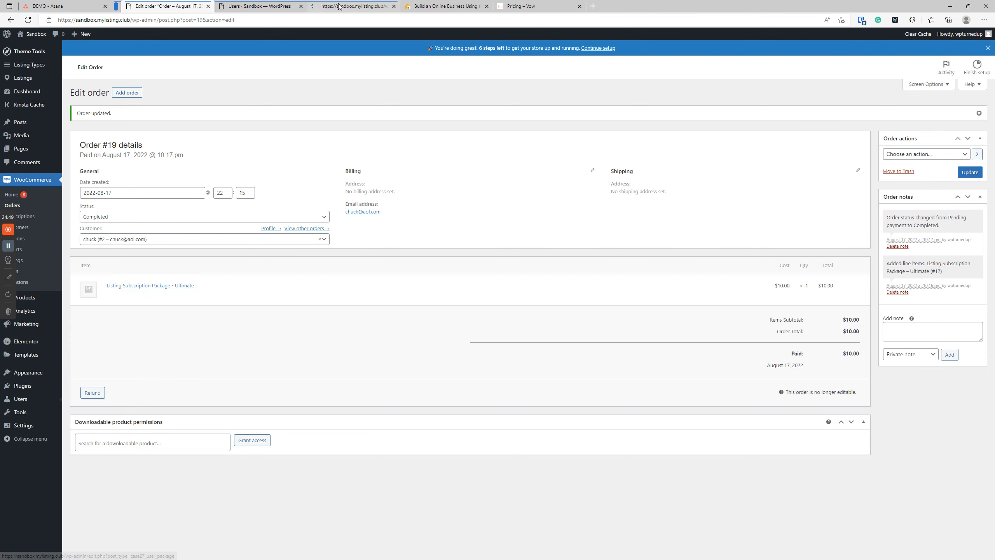
{"action": "left_click", "coordinate": [339, 6]}
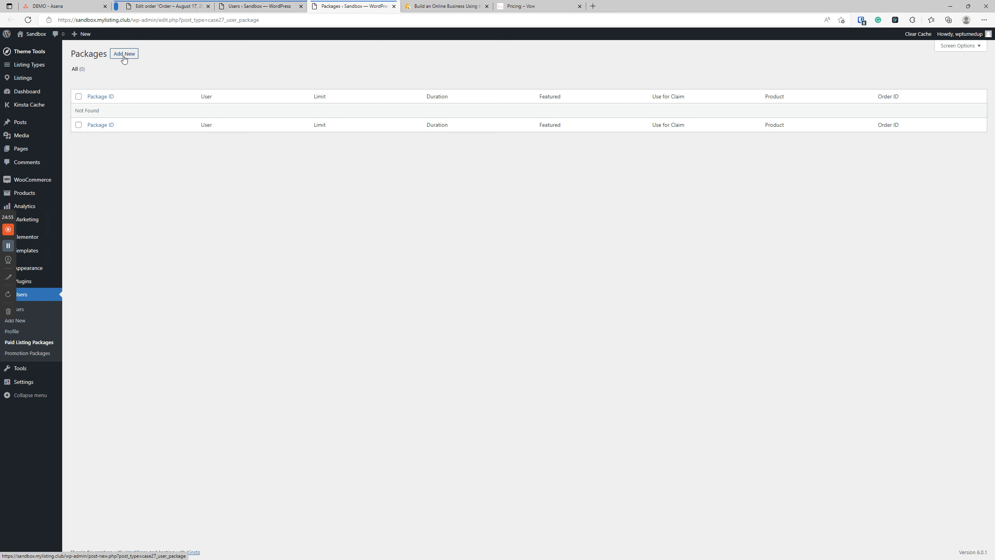
{"action": "left_click", "coordinate": [180, 283]}
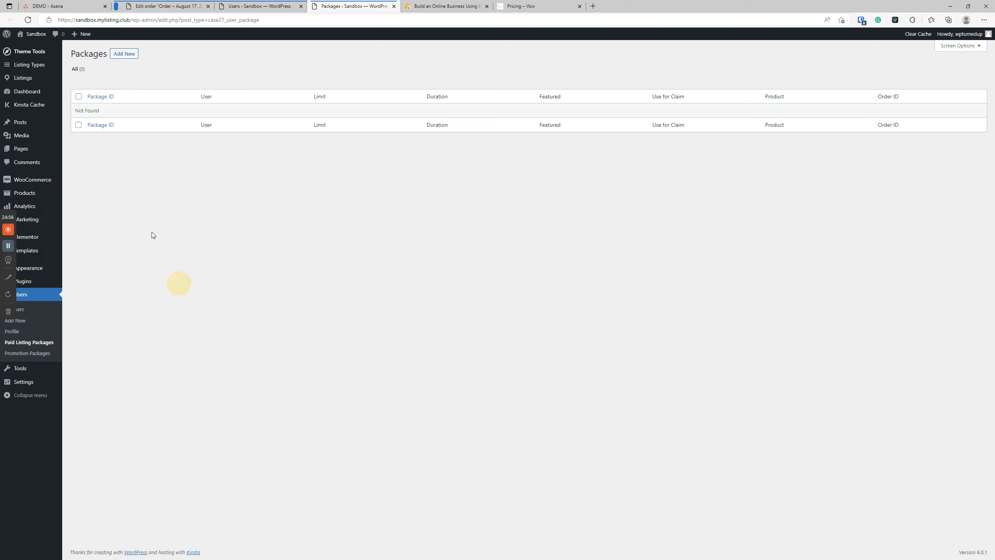
{"action": "left_click", "coordinate": [28, 19]}
{"action": "left_click", "coordinate": [239, 242]}
Step: Check the Users list and saved order tabs, then return to the packages list
{"action": "left_click", "coordinate": [256, 6]}
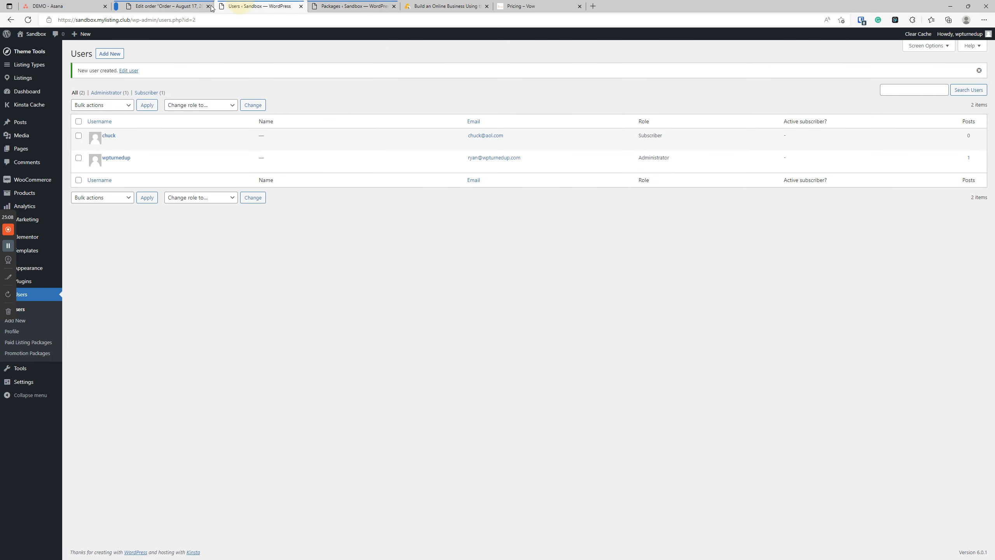
{"action": "left_click", "coordinate": [191, 6]}
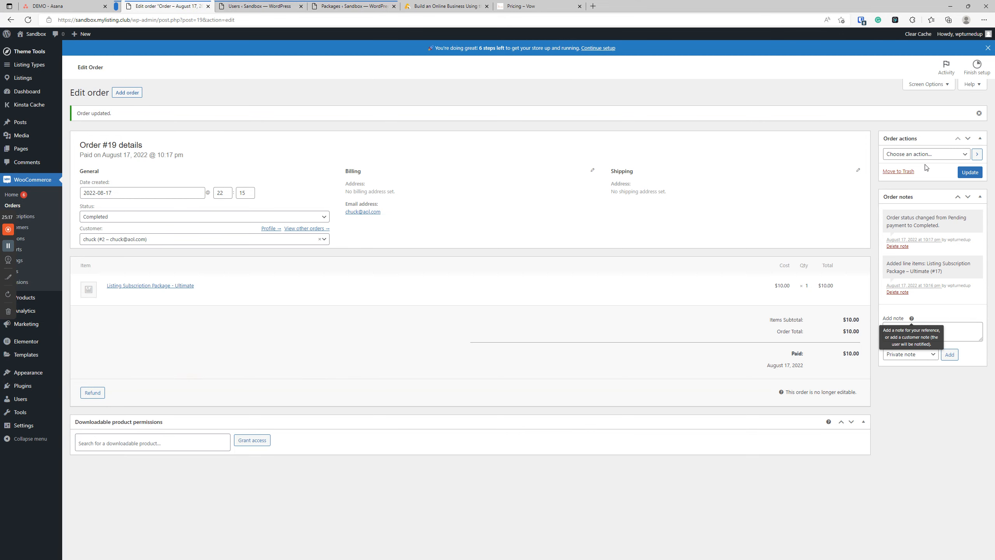
{"action": "left_click", "coordinate": [267, 6]}
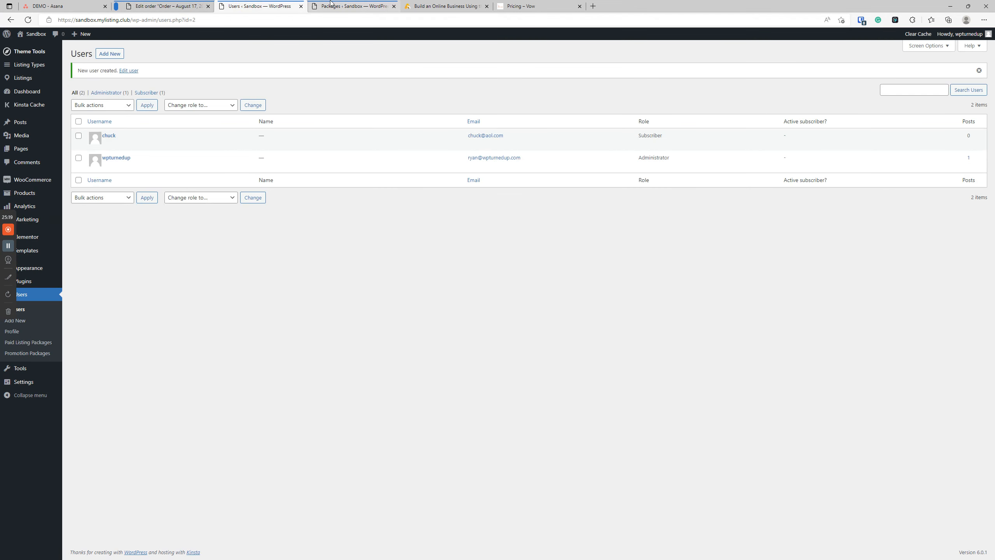
{"action": "left_click", "coordinate": [330, 3]}
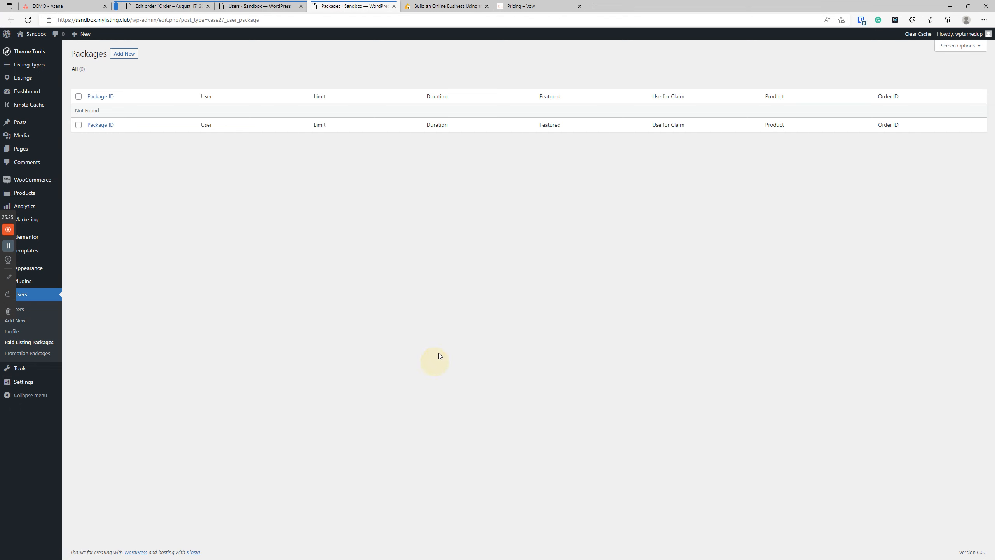
Step: Start a new paid listing package for the new customer using the Ultimate product
{"action": "left_click", "coordinate": [124, 55]}
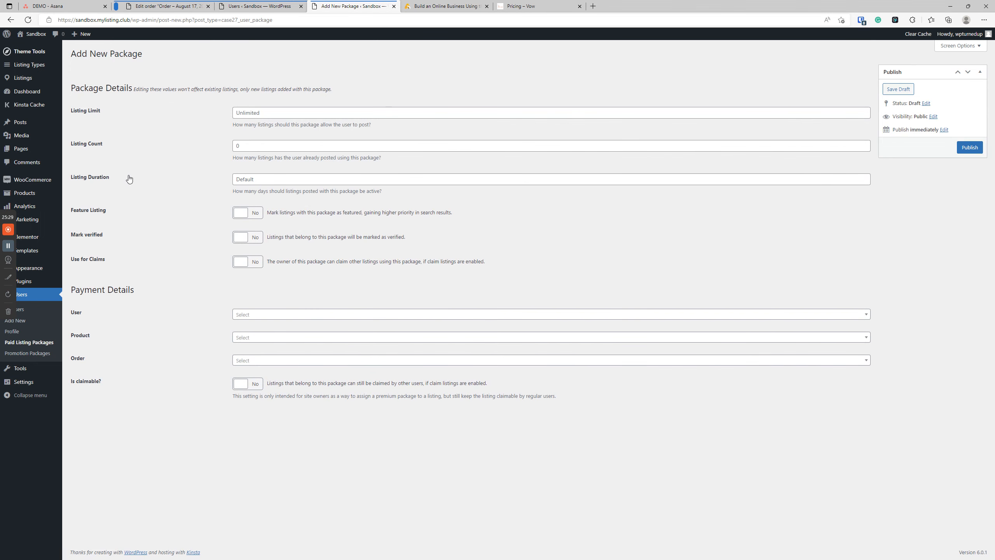
{"action": "left_click", "coordinate": [268, 319]}
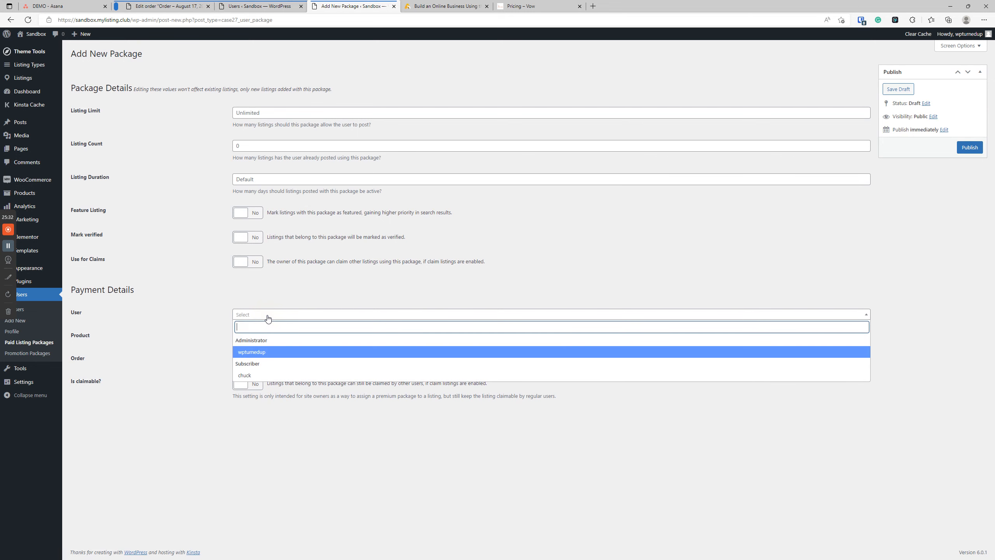
{"action": "left_click", "coordinate": [268, 376]}
{"action": "left_click", "coordinate": [271, 338]}
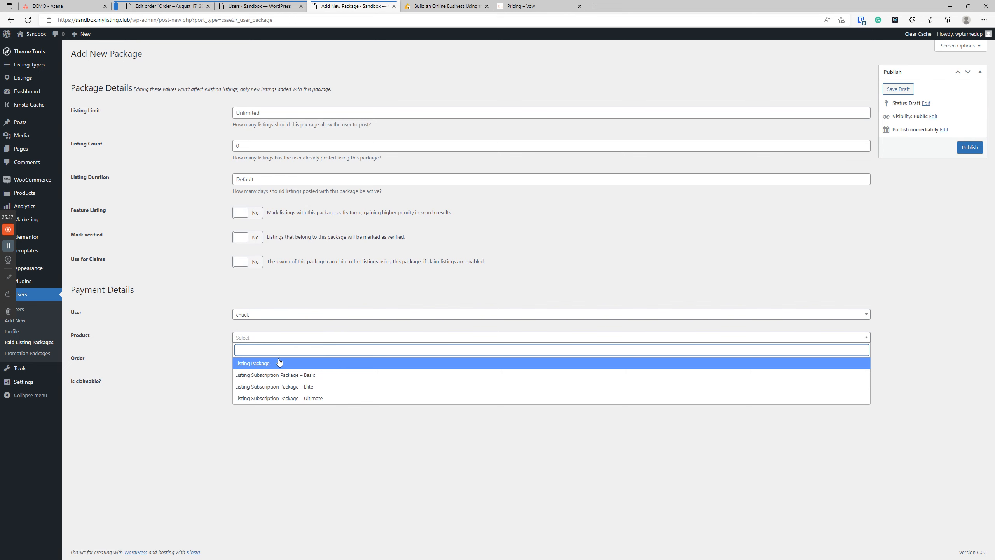
{"action": "left_click", "coordinate": [281, 375]}
{"action": "left_click", "coordinate": [296, 338]}
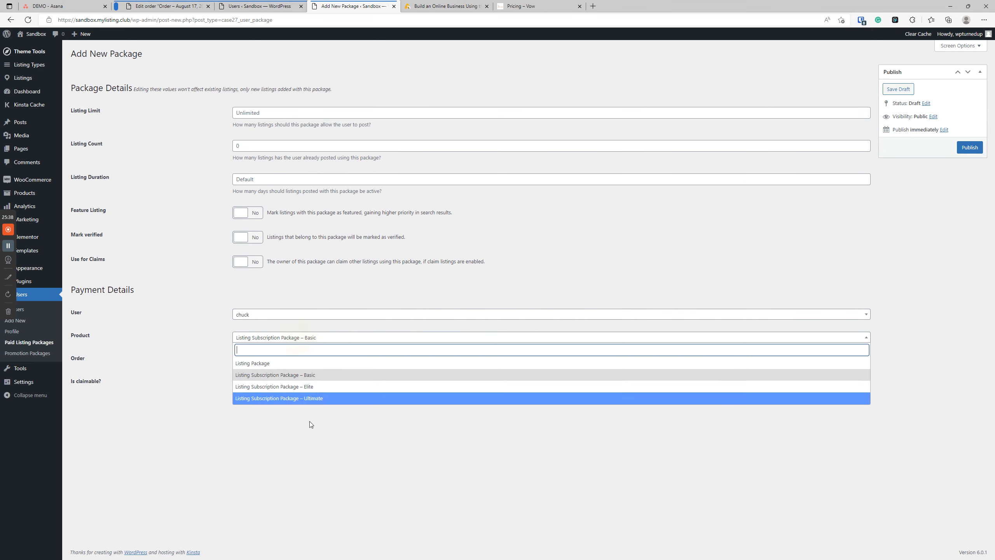
{"action": "left_click", "coordinate": [322, 398]}
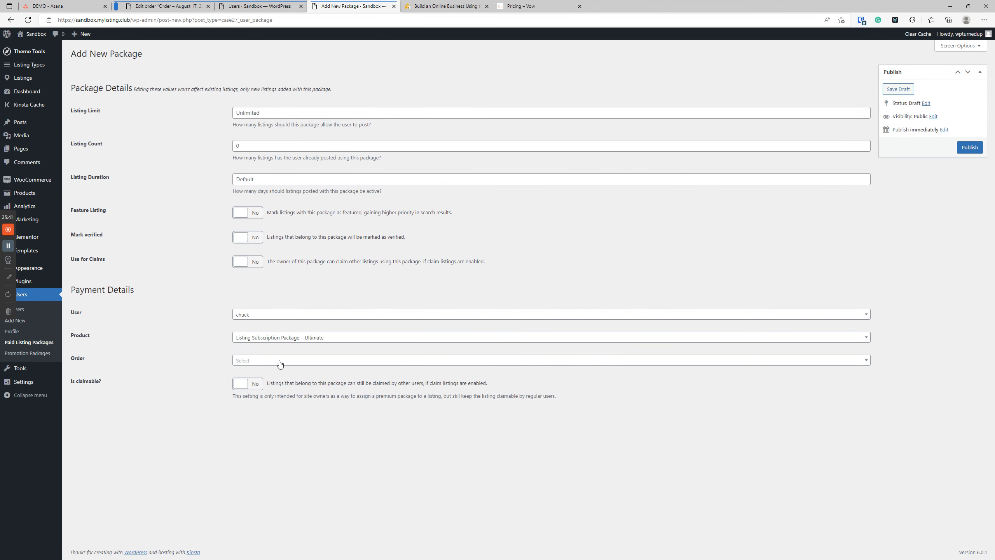
{"action": "left_click", "coordinate": [313, 339]}
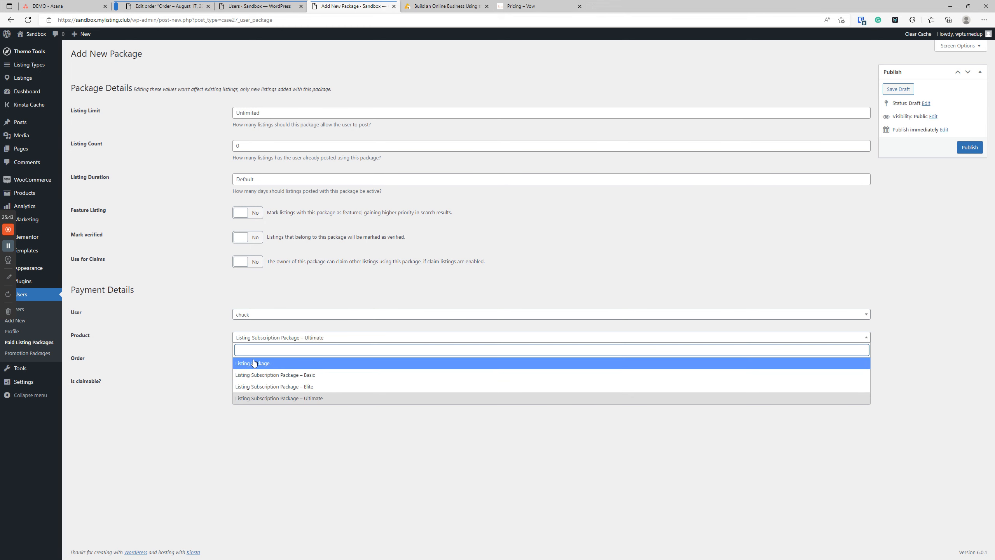
{"action": "left_click", "coordinate": [181, 362]}
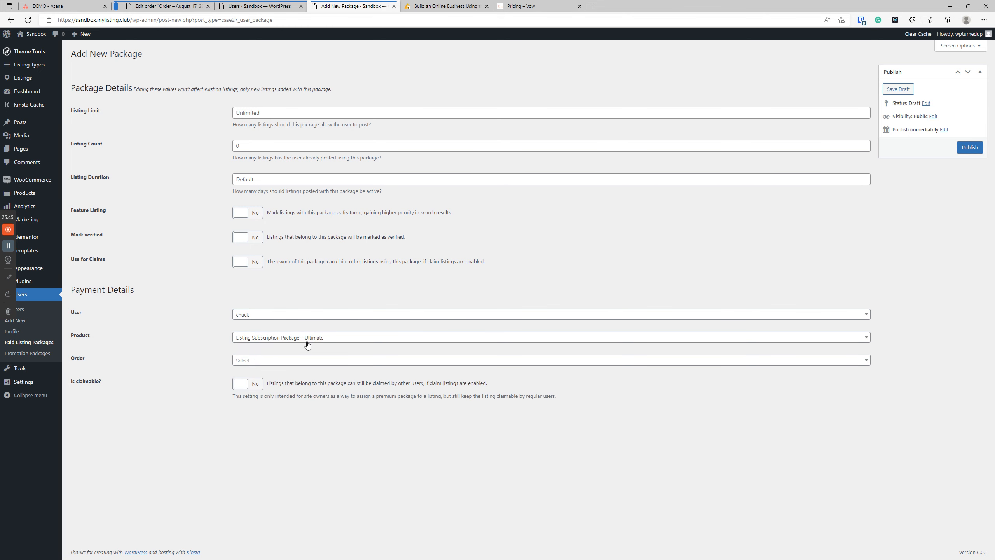
Step: Link order #19, publish package #20, and return to the packages list
{"action": "left_click", "coordinate": [243, 361]}
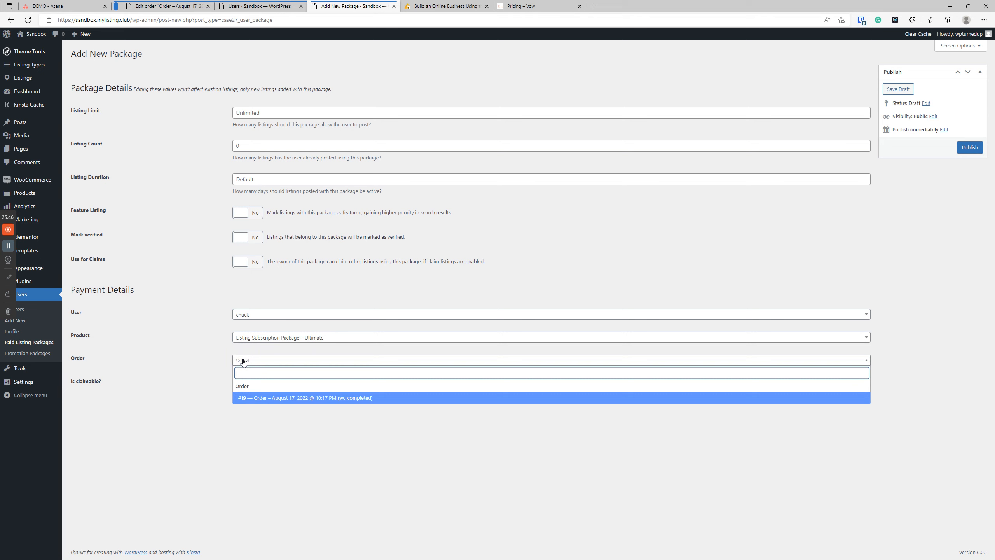
{"action": "left_click", "coordinate": [298, 398]}
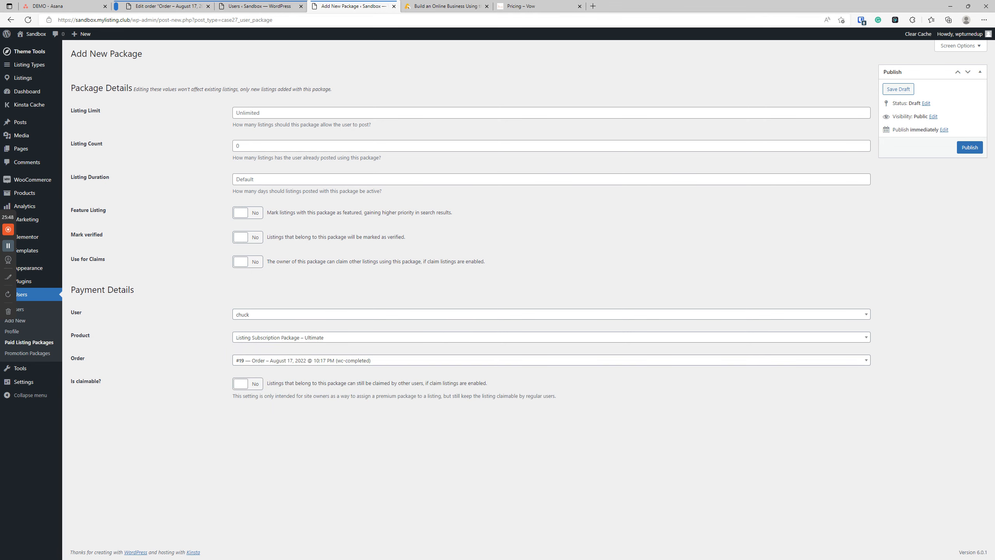
{"action": "left_click", "coordinate": [964, 150]}
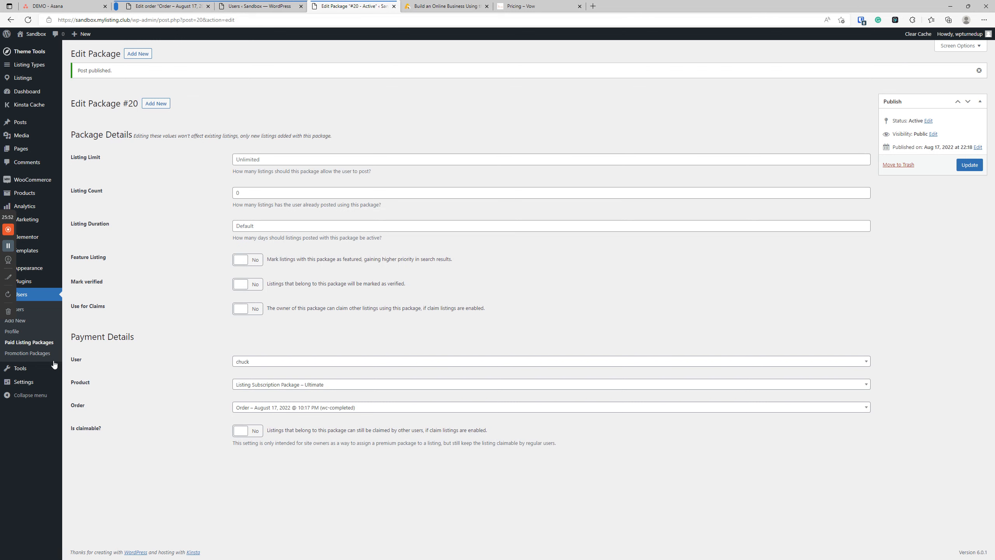
{"action": "left_click", "coordinate": [43, 342]}
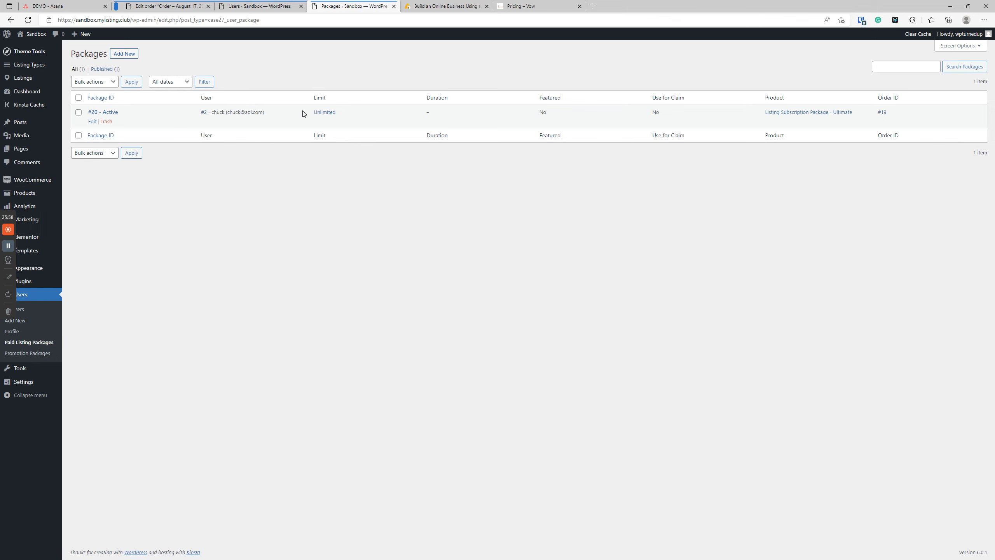
{"action": "left_click", "coordinate": [251, 6]}
Step: Set the Ultimate subscription product's listing limit to 1 and update it
{"action": "left_click", "coordinate": [187, 315]}
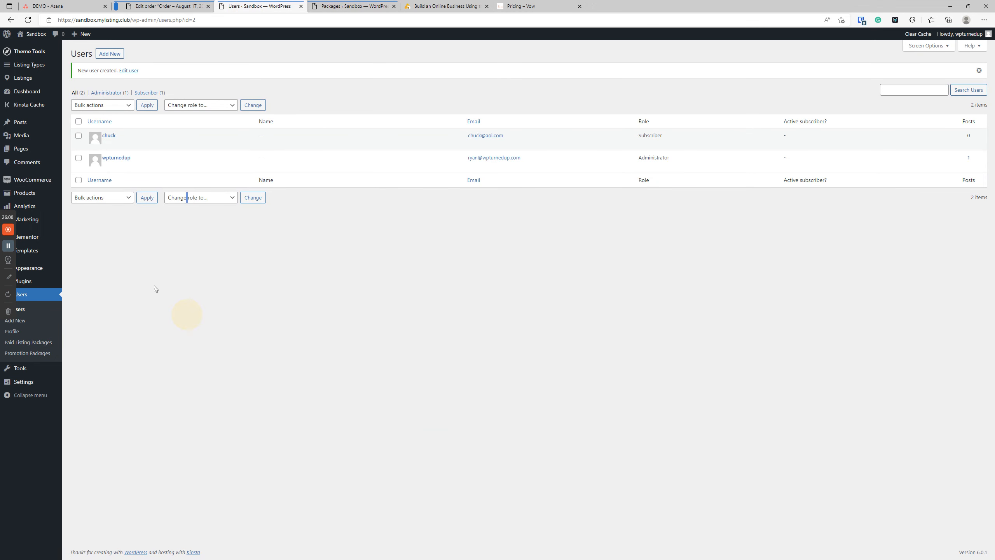
{"action": "left_click", "coordinate": [30, 194]}
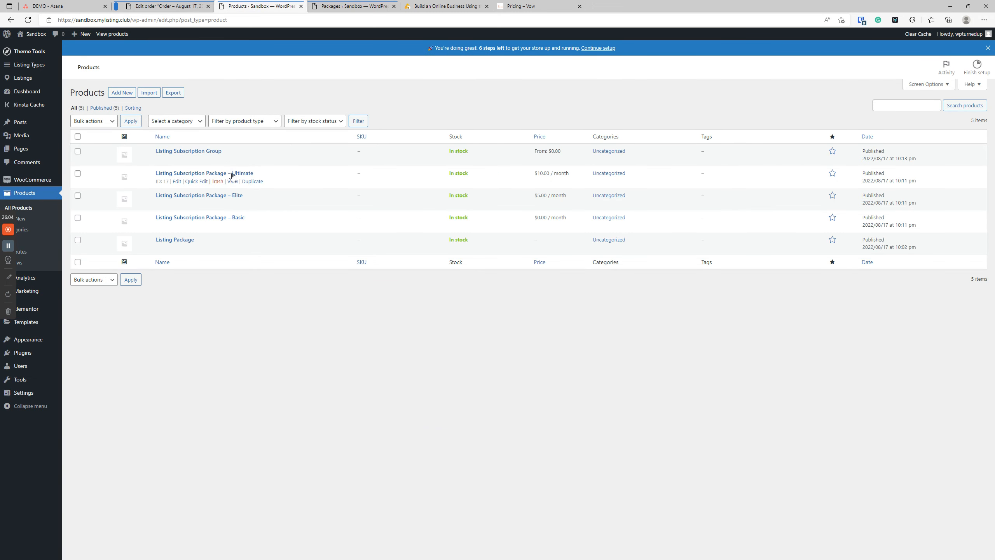
{"action": "left_click", "coordinate": [233, 175]}
{"action": "scroll", "coordinate": [302, 259], "scroll_direction": "down", "scroll_amount": 5}
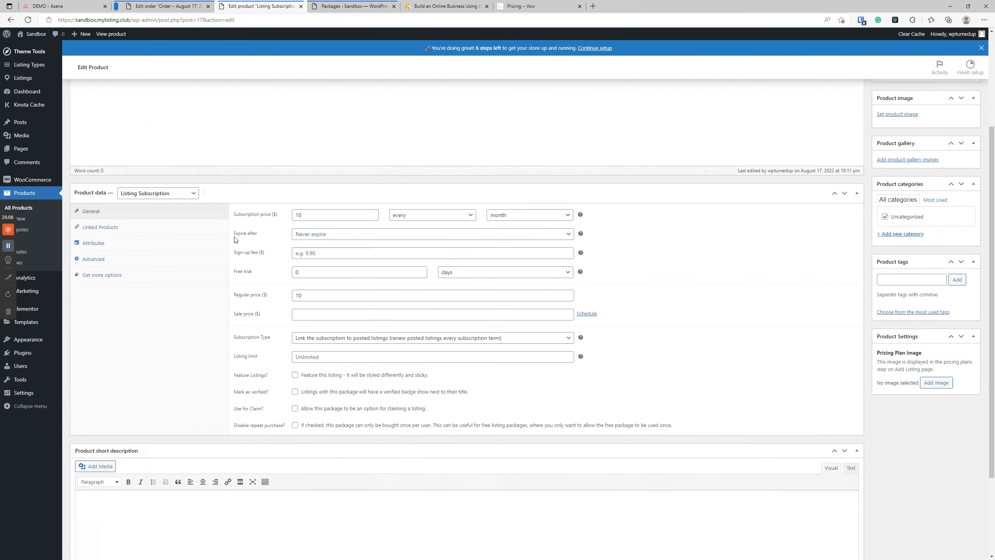
{"action": "left_click", "coordinate": [301, 260]}
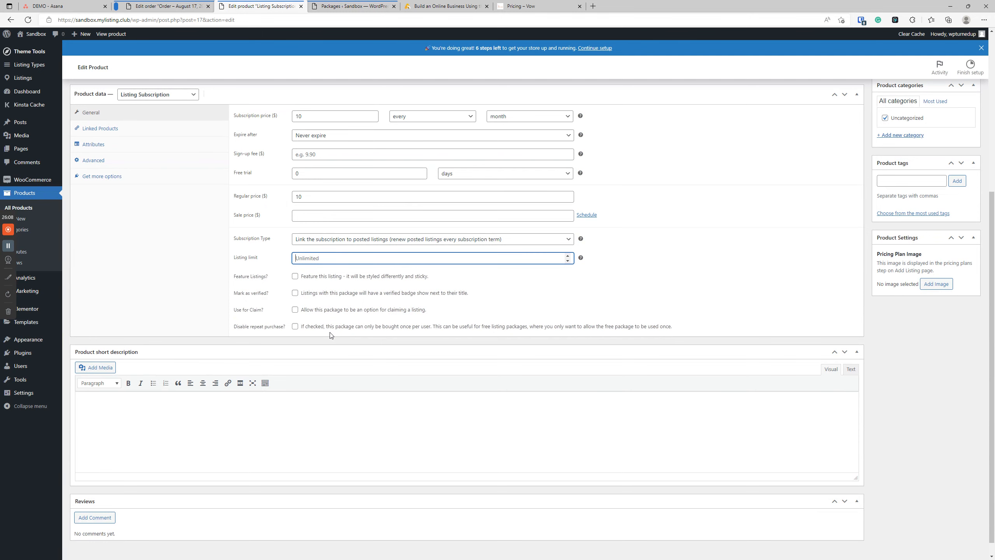
{"action": "type", "text": "1"}
{"action": "scroll", "coordinate": [333, 335], "scroll_direction": "up", "scroll_amount": 5}
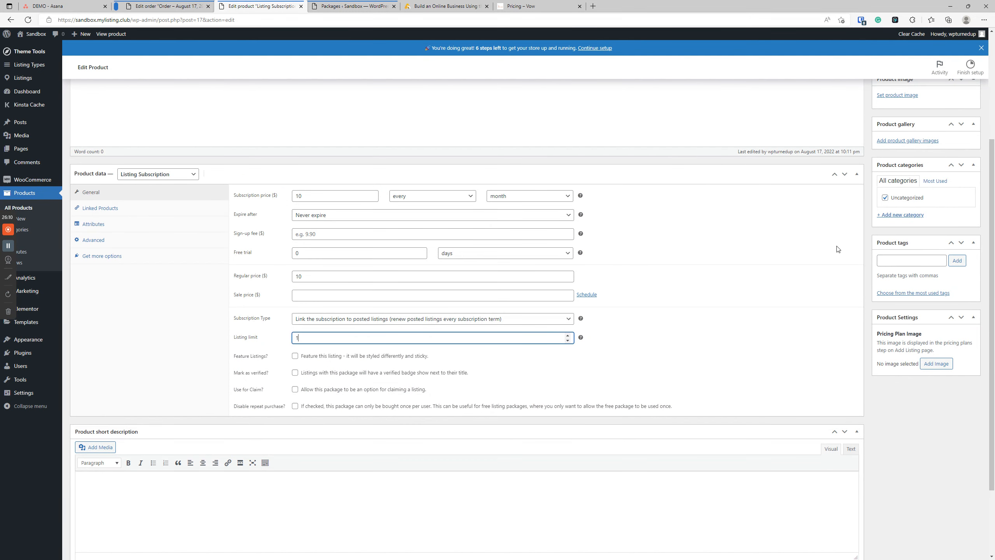
{"action": "left_click", "coordinate": [962, 212]}
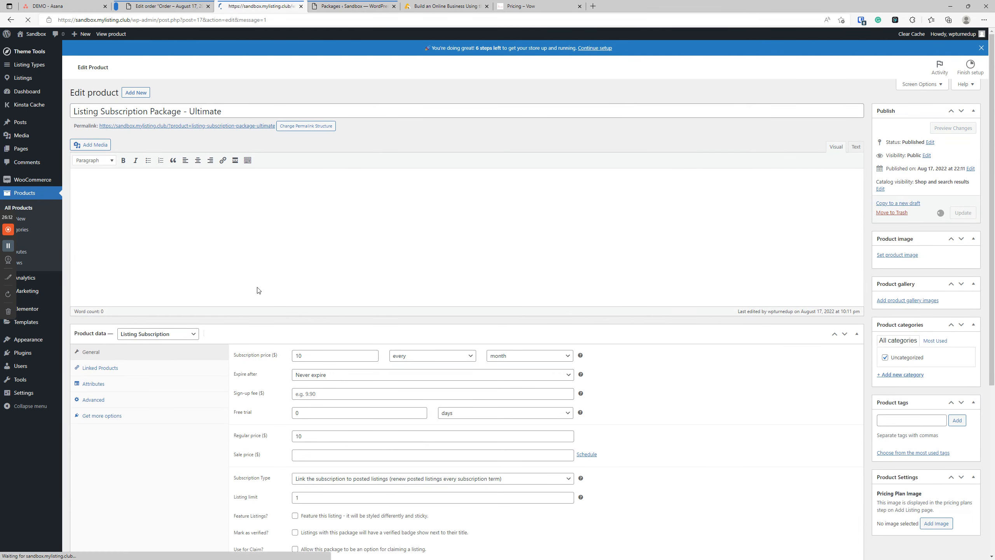
Step: Reload the packages list, open package #20, and view order #19's details
{"action": "key", "text": "ctrl+Tab"}
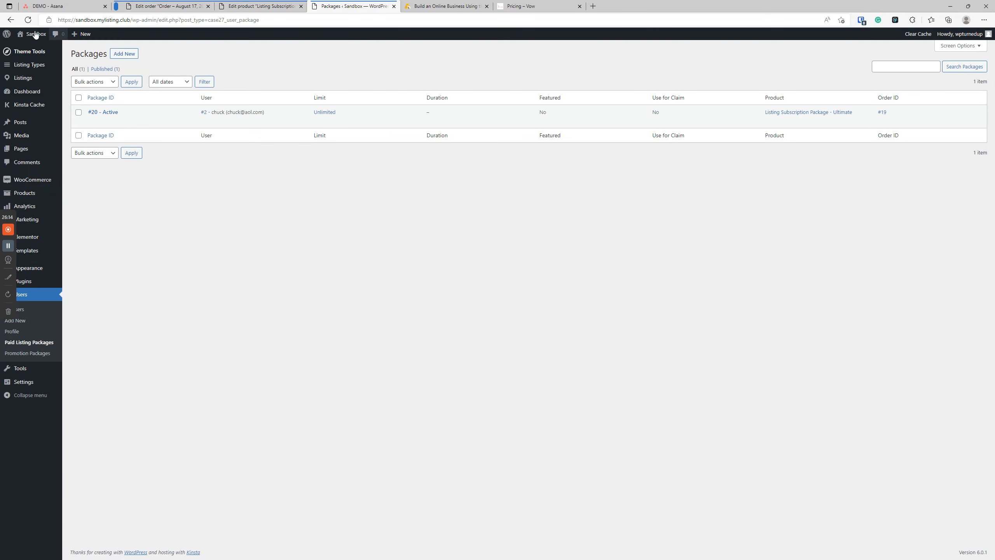
{"action": "left_click", "coordinate": [29, 20]}
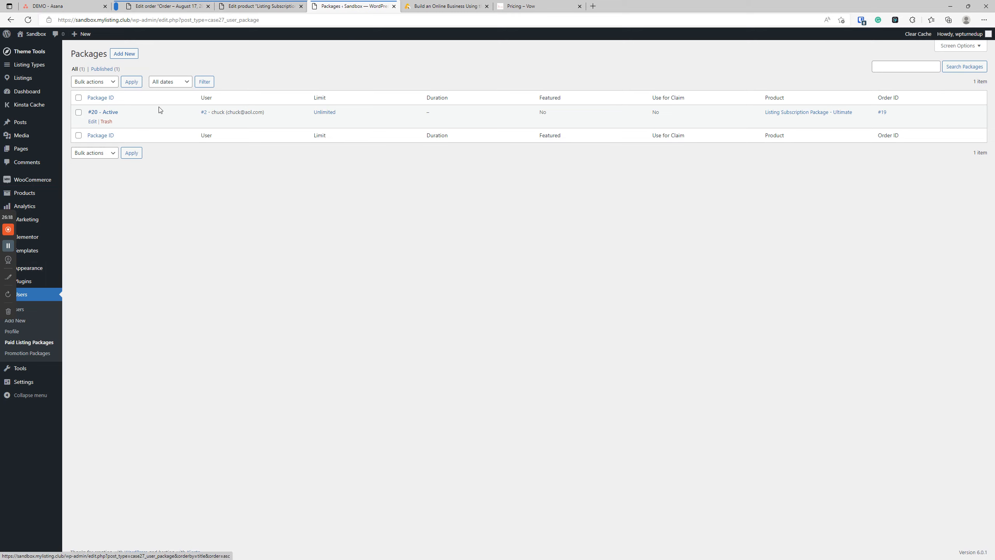
{"action": "left_click", "coordinate": [103, 112]}
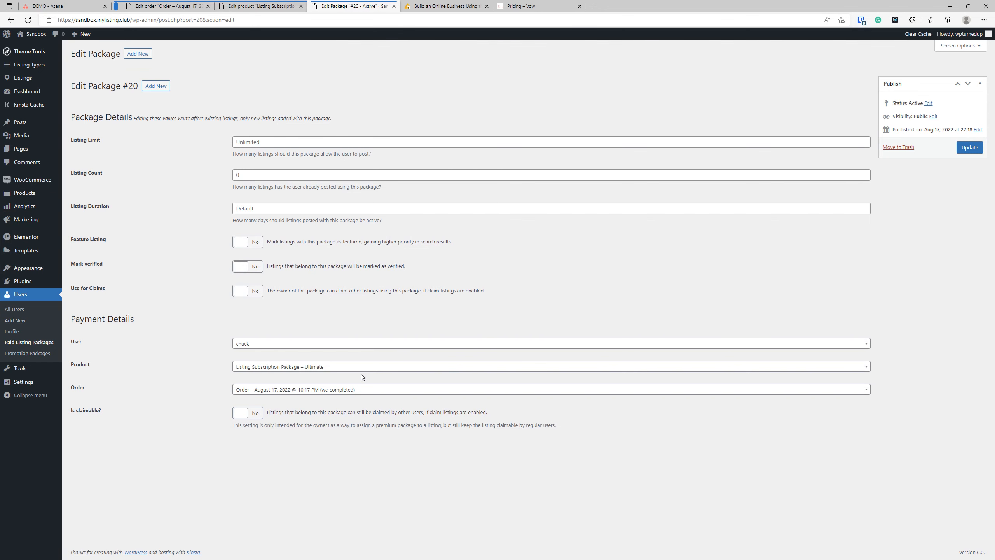
{"action": "left_click", "coordinate": [156, 5]}
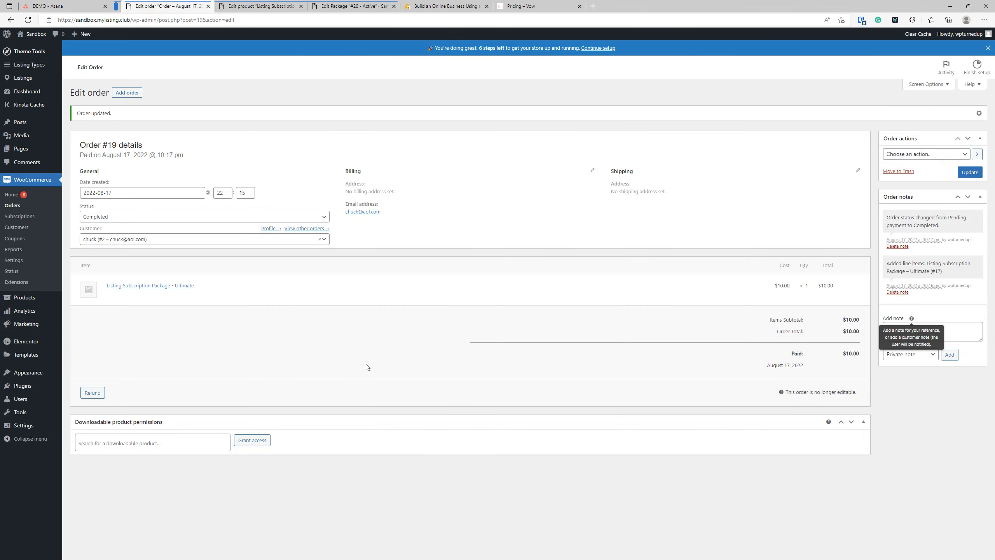
Step: Re-enter listing limit 1 on the Ultimate product and update it again
{"action": "left_click", "coordinate": [258, 6]}
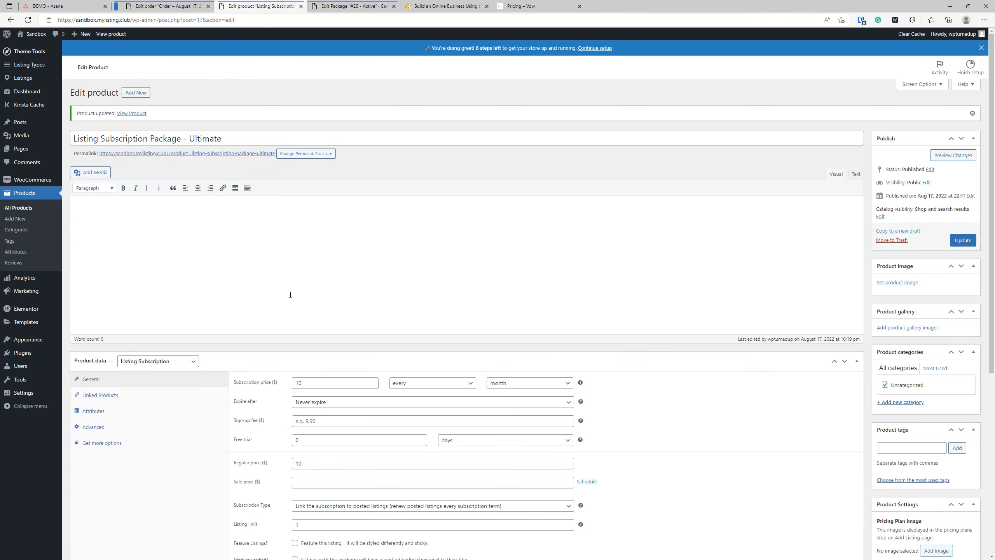
{"action": "scroll", "coordinate": [298, 293], "scroll_direction": "down", "scroll_amount": 6}
{"action": "left_click", "coordinate": [268, 287]}
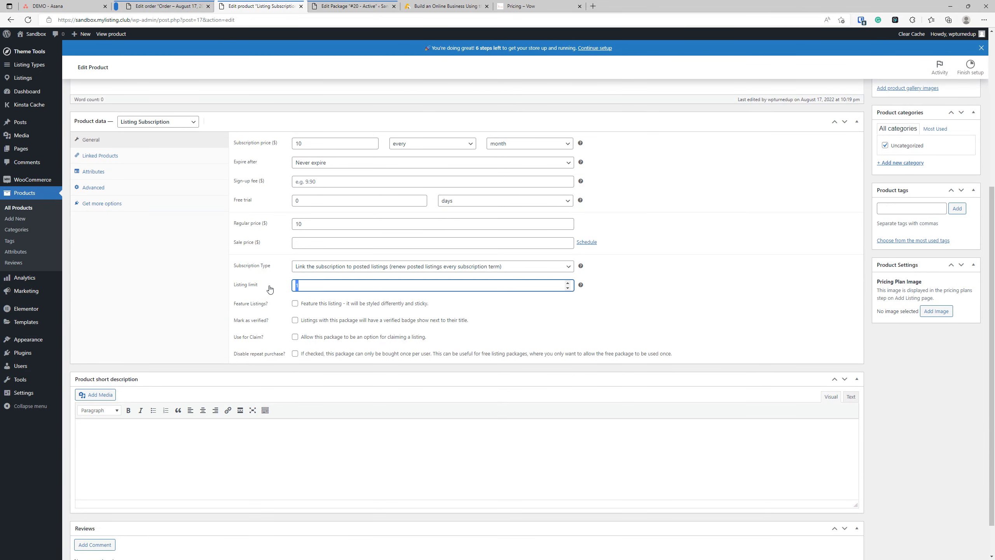
{"action": "key", "text": "BackSpace"}
{"action": "type", "text": "1"}
{"action": "scroll", "coordinate": [381, 333], "scroll_direction": "up", "scroll_amount": 5}
{"action": "left_click", "coordinate": [958, 238]}
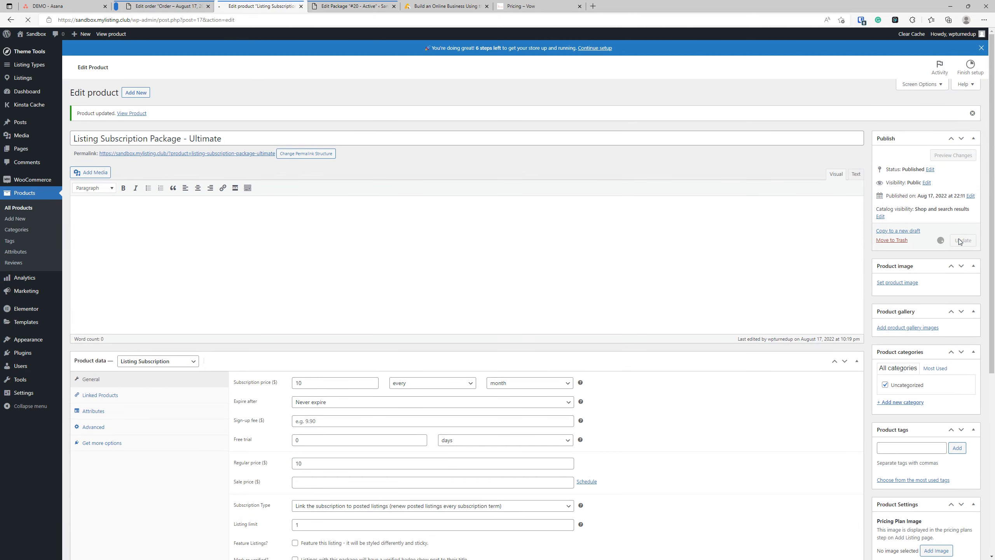
{"action": "left_click", "coordinate": [166, 6]}
Step: Bulk-move order #19 to Trash, then empty the Trash to delete it permanently
{"action": "left_click", "coordinate": [21, 207]}
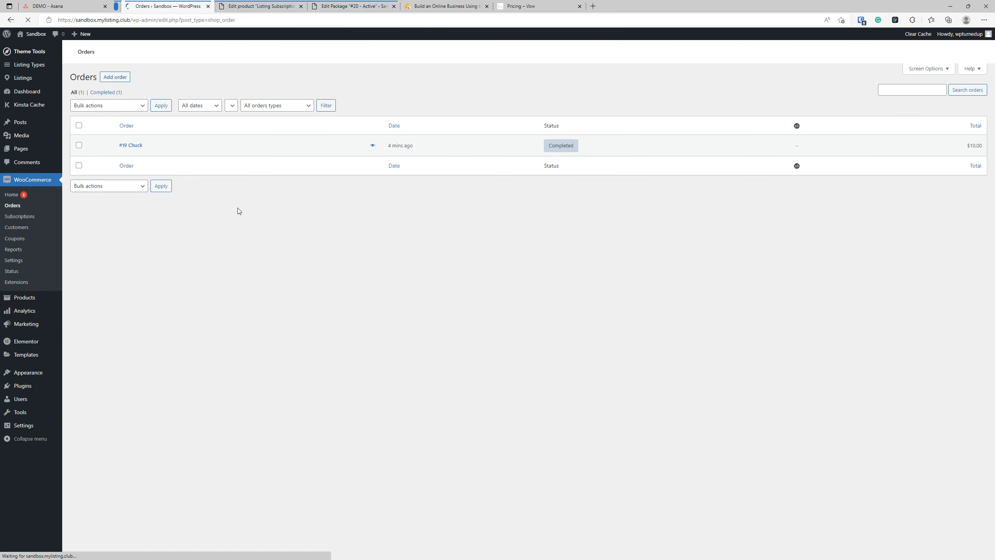
{"action": "left_click", "coordinate": [78, 140]}
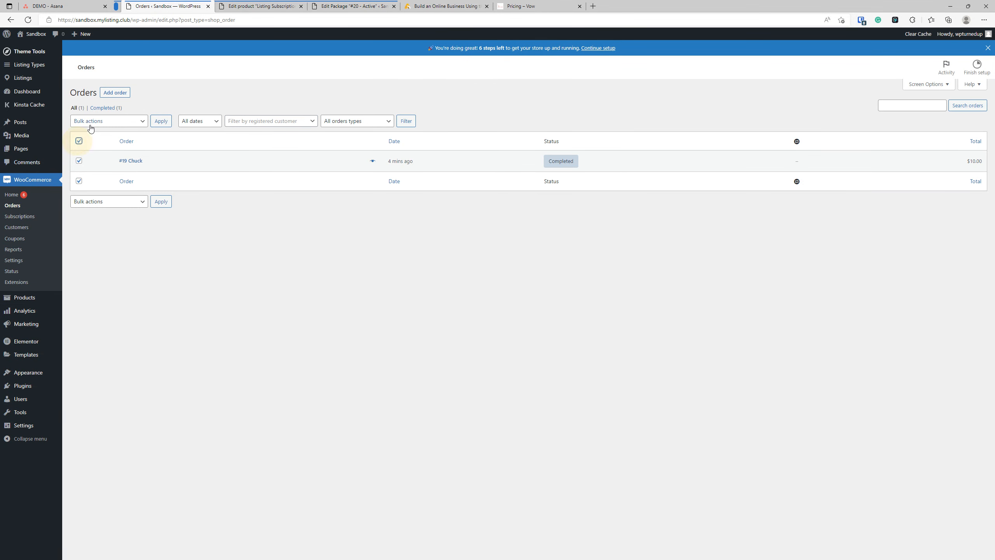
{"action": "left_click", "coordinate": [96, 121]}
{"action": "left_click", "coordinate": [100, 141]}
{"action": "left_click", "coordinate": [160, 121]}
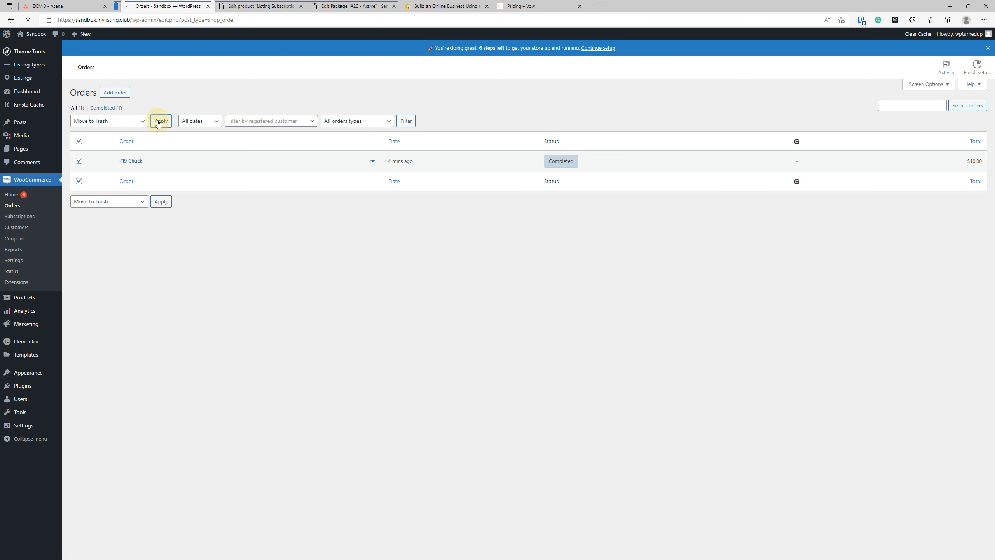
{"action": "left_click", "coordinate": [99, 135]}
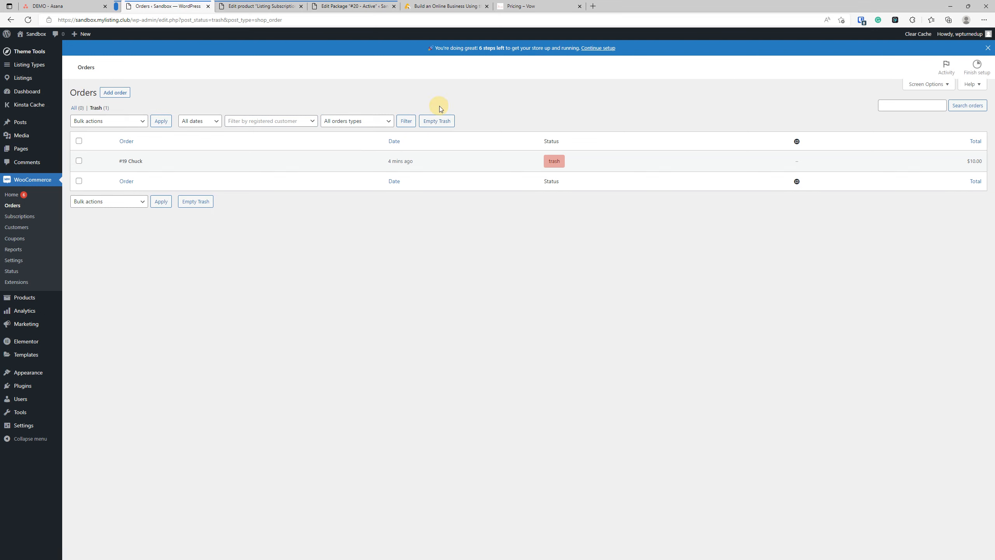
{"action": "left_click", "coordinate": [439, 122]}
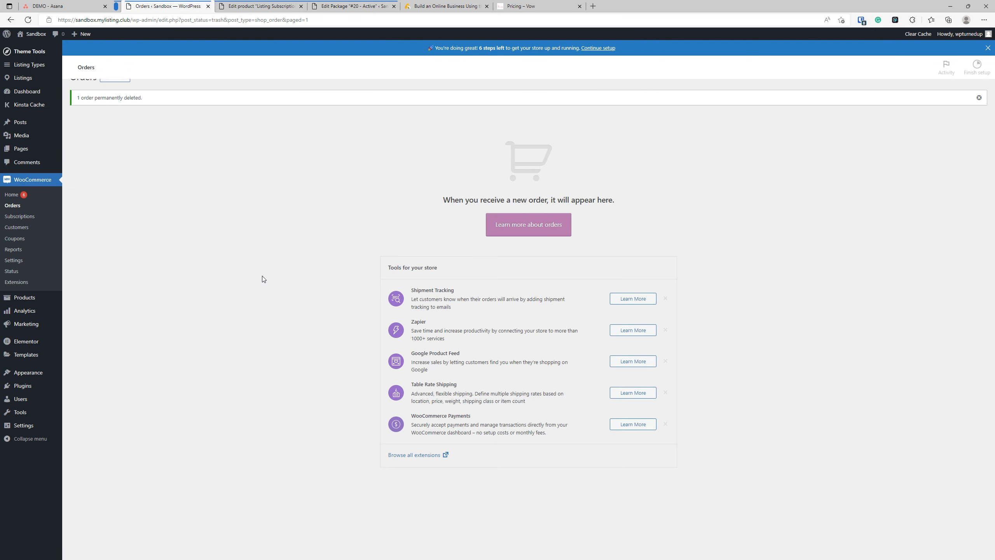
Step: Trash paid listing package #20, then permanently delete it by emptying the trash
{"action": "mouse_move", "coordinate": [19, 400]}
{"action": "left_click", "coordinate": [103, 432]}
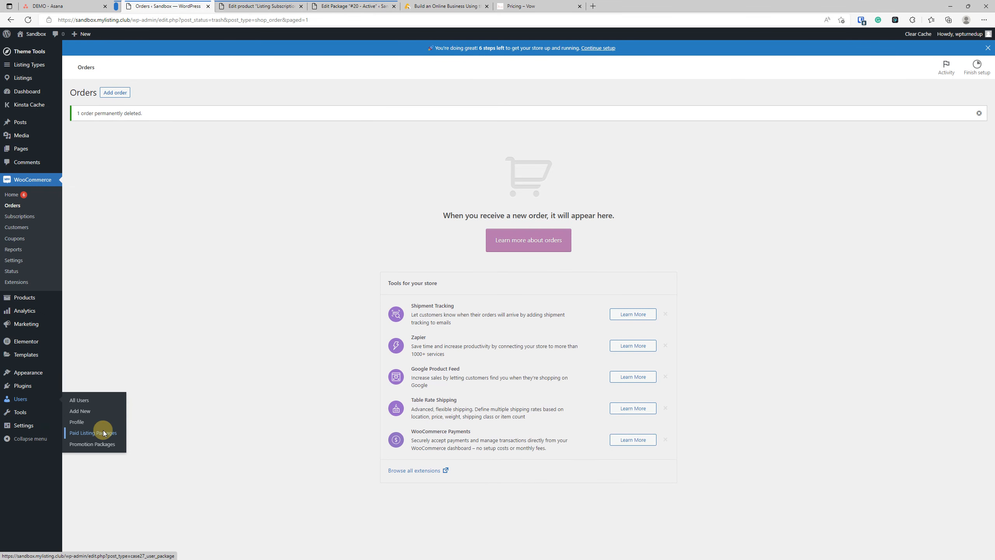
{"action": "left_click", "coordinate": [112, 121]}
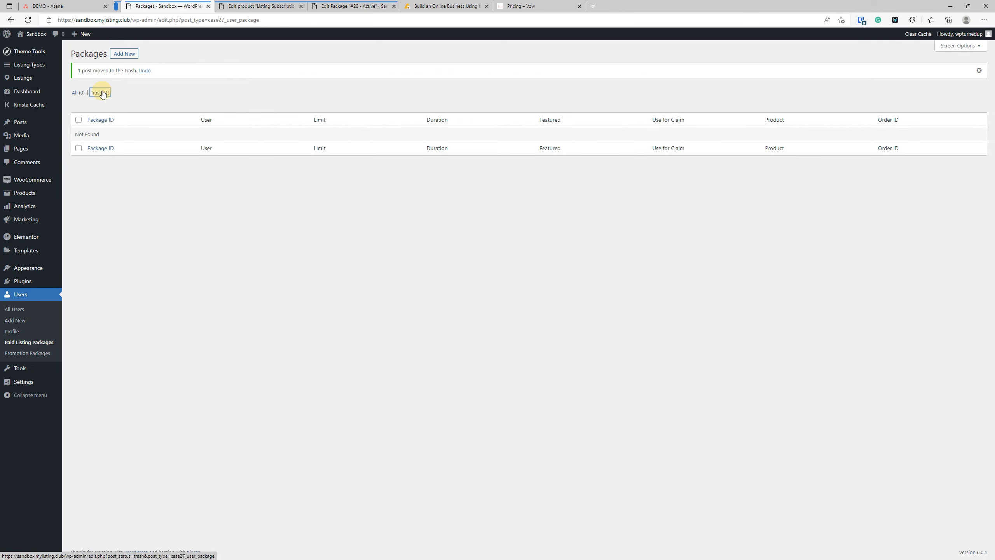
{"action": "left_click", "coordinate": [102, 94]}
{"action": "left_click", "coordinate": [250, 82]}
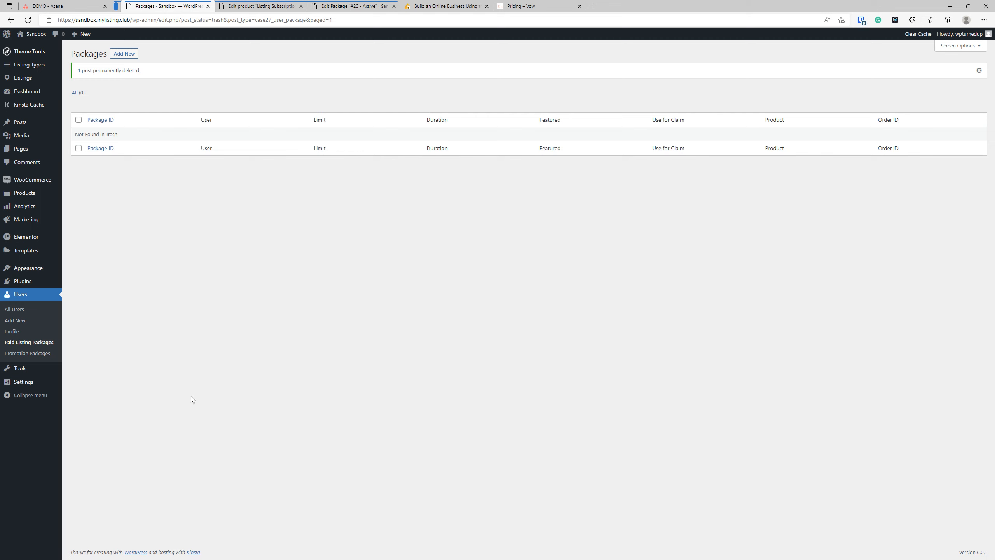
Step: Start a new order with status Completed, assigned to the customer account
{"action": "mouse_move", "coordinate": [42, 184]}
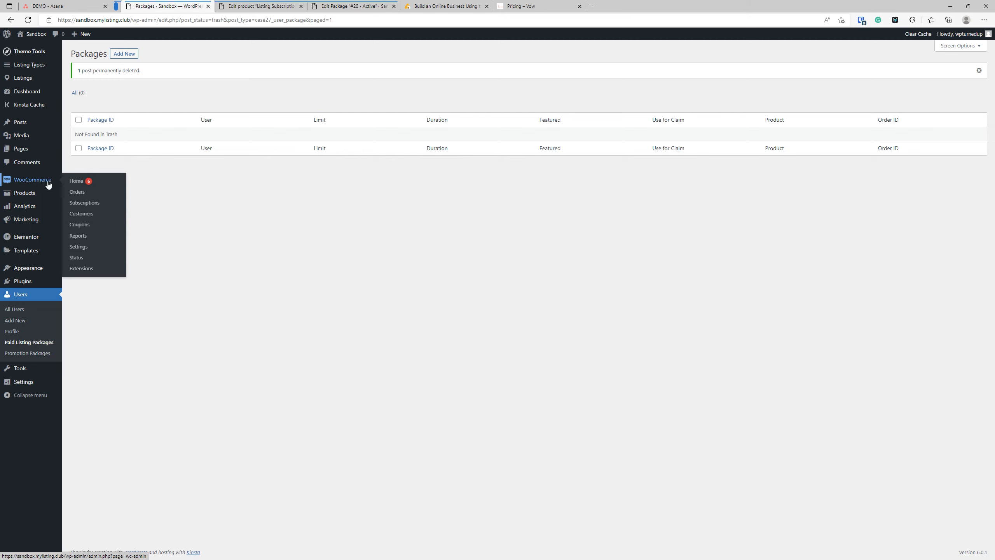
{"action": "left_click", "coordinate": [82, 194]}
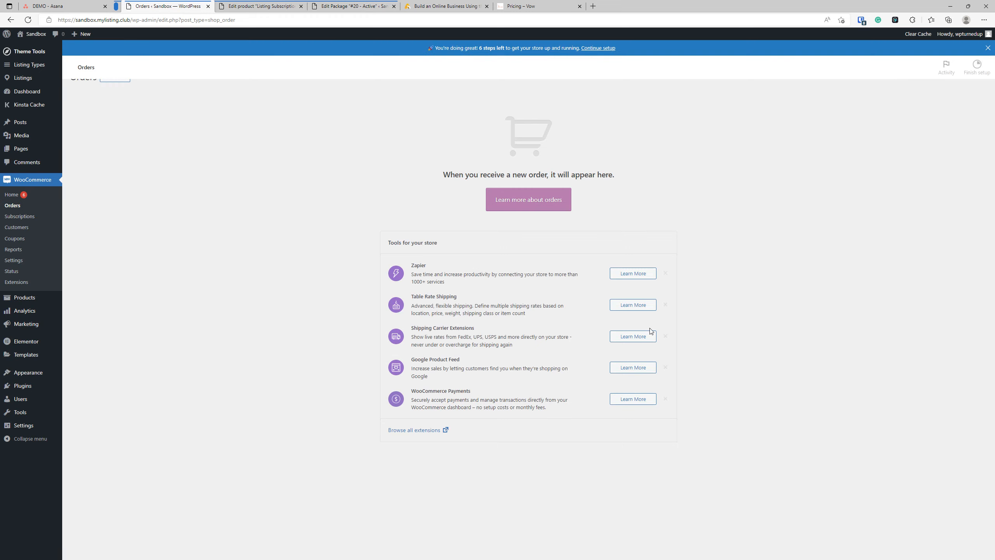
{"action": "left_click", "coordinate": [106, 95]}
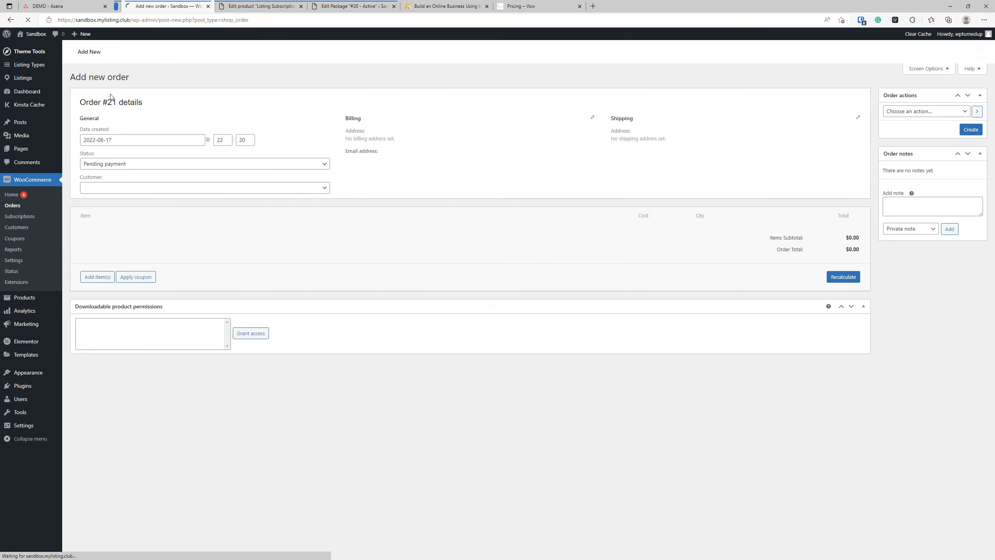
{"action": "left_click", "coordinate": [145, 181]}
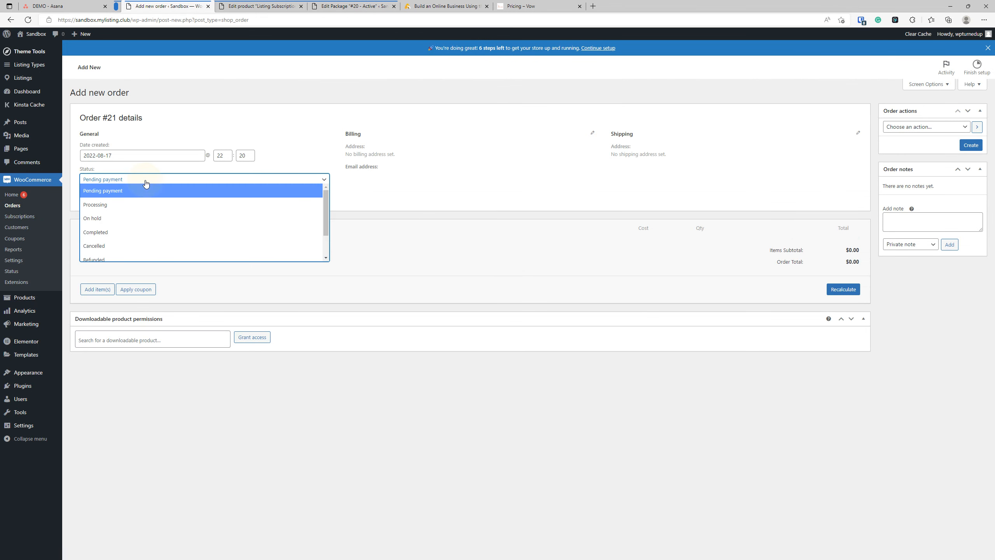
{"action": "left_click", "coordinate": [115, 235]}
{"action": "left_click", "coordinate": [131, 201]}
{"action": "type", "text": "chuck"}
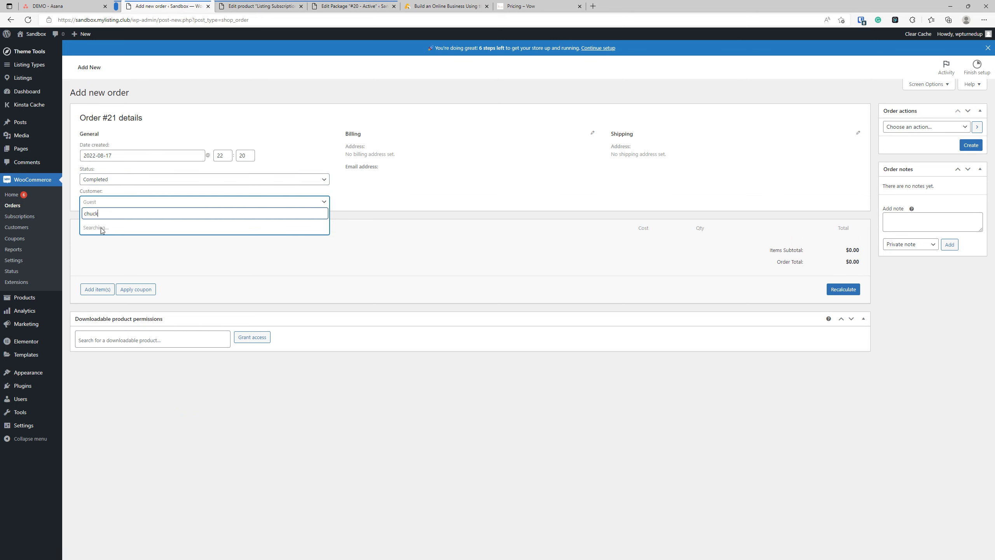
{"action": "left_click", "coordinate": [114, 224]}
Step: Add a Listing Subscription Package – Elite line item and create order #21
{"action": "left_click", "coordinate": [97, 420]}
{"action": "left_click", "coordinate": [728, 420]}
{"action": "left_click", "coordinate": [432, 300]}
{"action": "type", "text": "eli"}
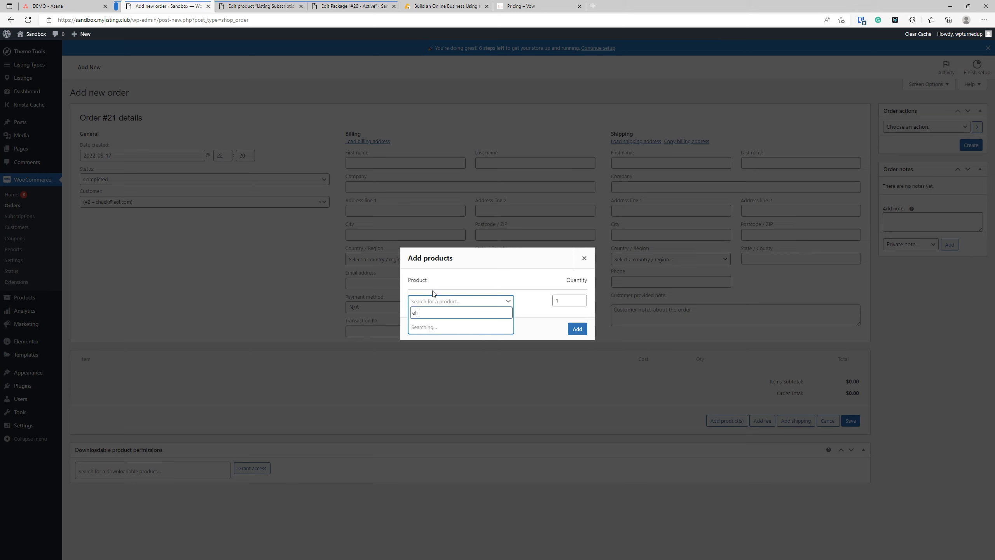
{"action": "left_click", "coordinate": [465, 333]}
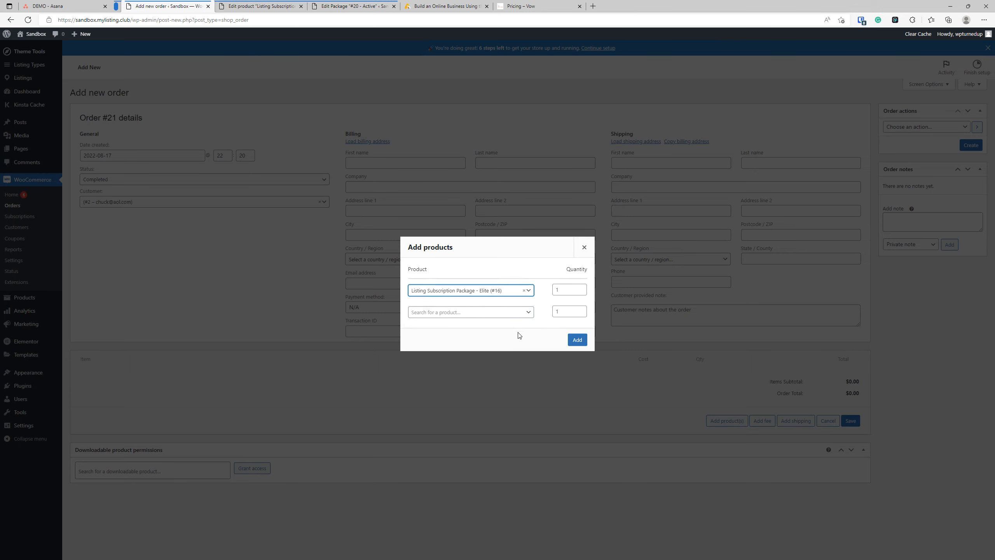
{"action": "left_click", "coordinate": [567, 340]}
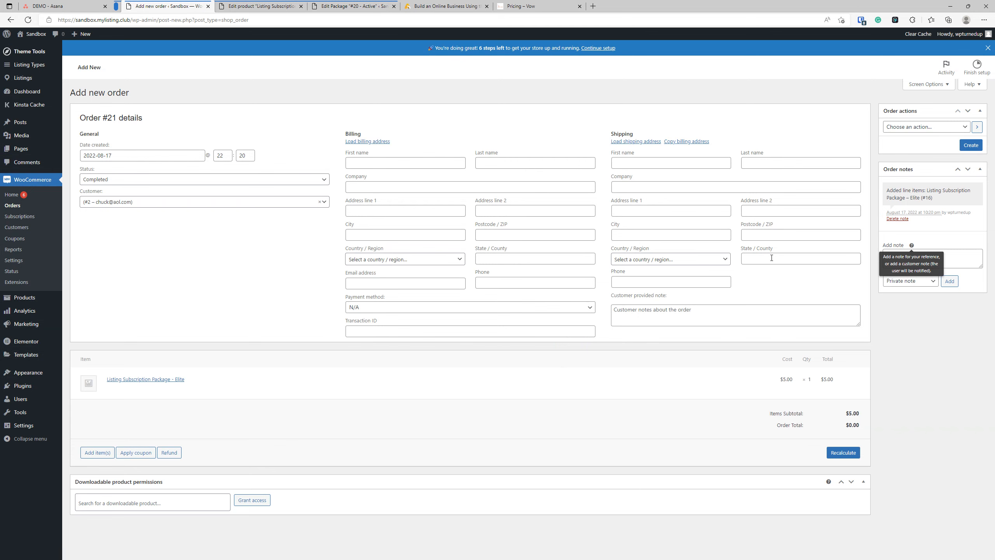
{"action": "left_click", "coordinate": [971, 145]}
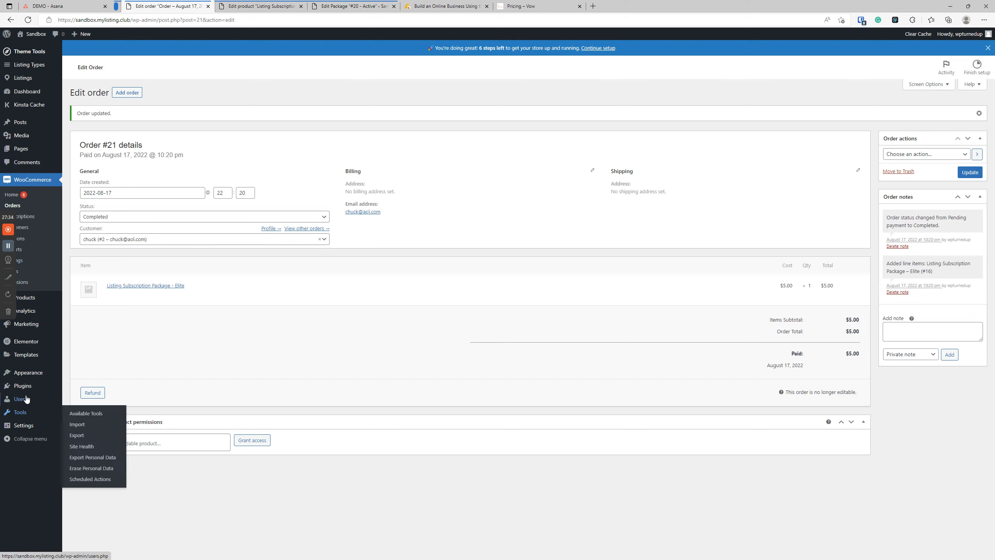
Step: Show the Paid Listing Packages list, with the Orders list open in a separate tab
{"action": "mouse_move", "coordinate": [47, 399]}
{"action": "left_click", "coordinate": [97, 433]}
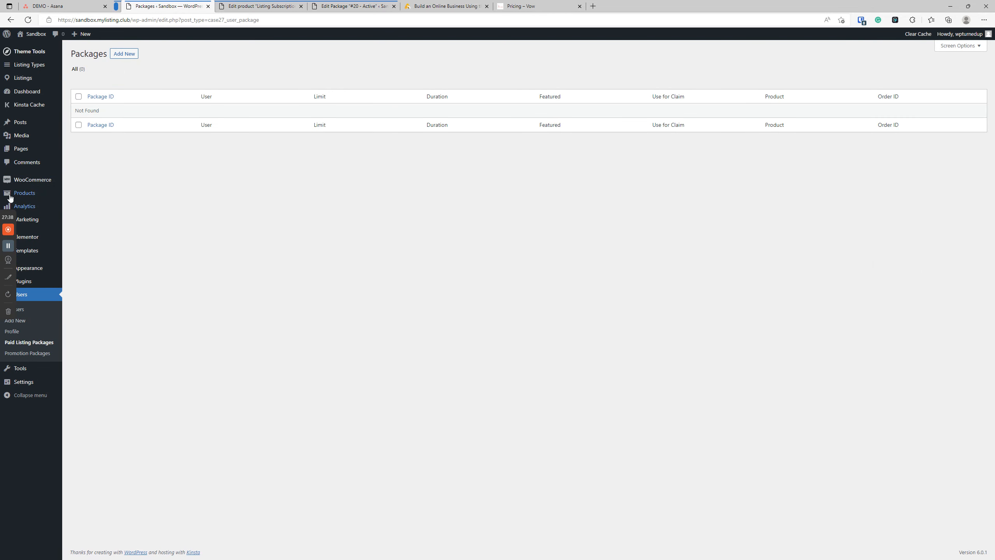
{"action": "mouse_move", "coordinate": [22, 178]}
{"action": "right_click", "coordinate": [80, 192]}
{"action": "left_click", "coordinate": [108, 199]}
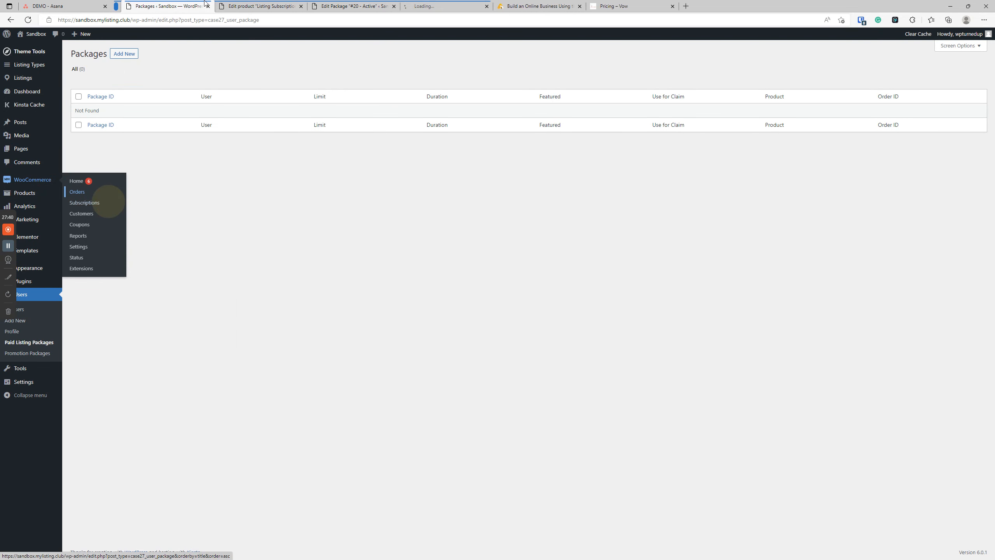
{"action": "left_click_drag", "start_coordinate": [401, 10], "coordinate": [156, 6]}
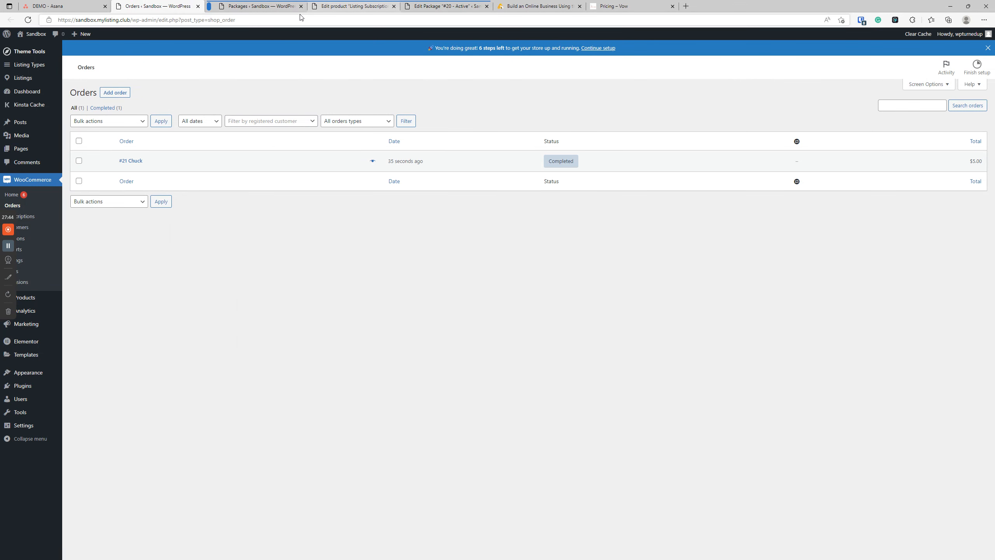
{"action": "left_click", "coordinate": [259, 6]}
Step: Publish a new paid listing package (#22) linked to order #21
{"action": "left_click", "coordinate": [124, 53]}
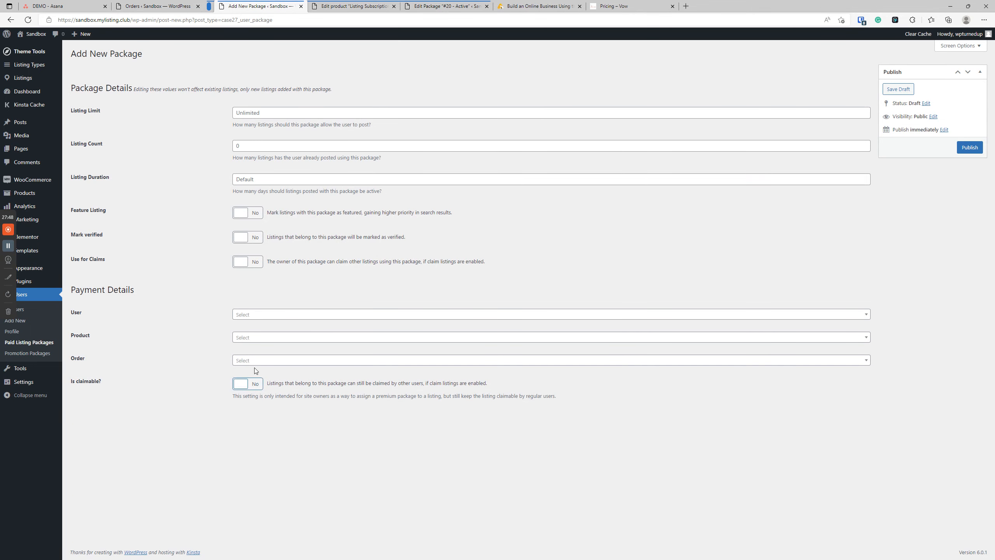
{"action": "left_click", "coordinate": [260, 361]}
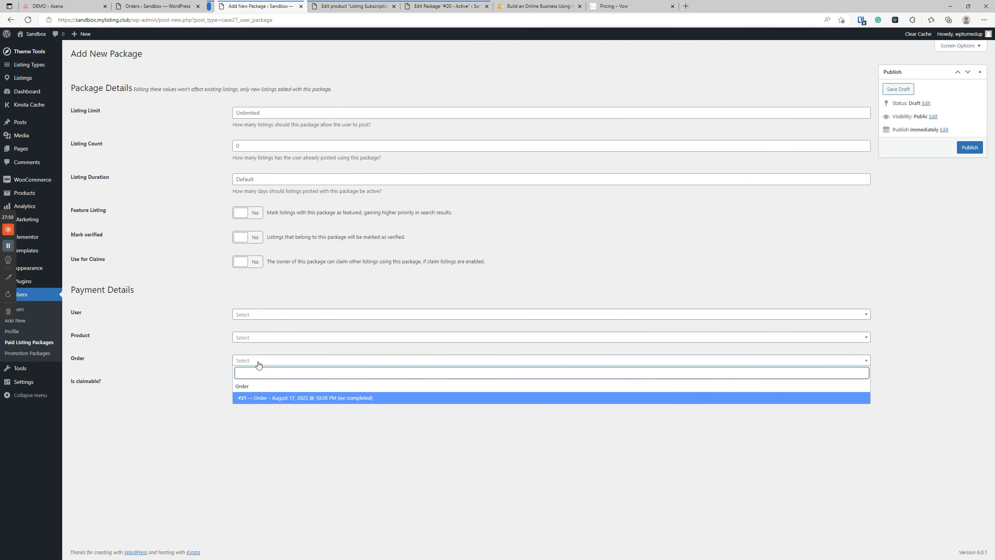
{"action": "left_click", "coordinate": [346, 399]}
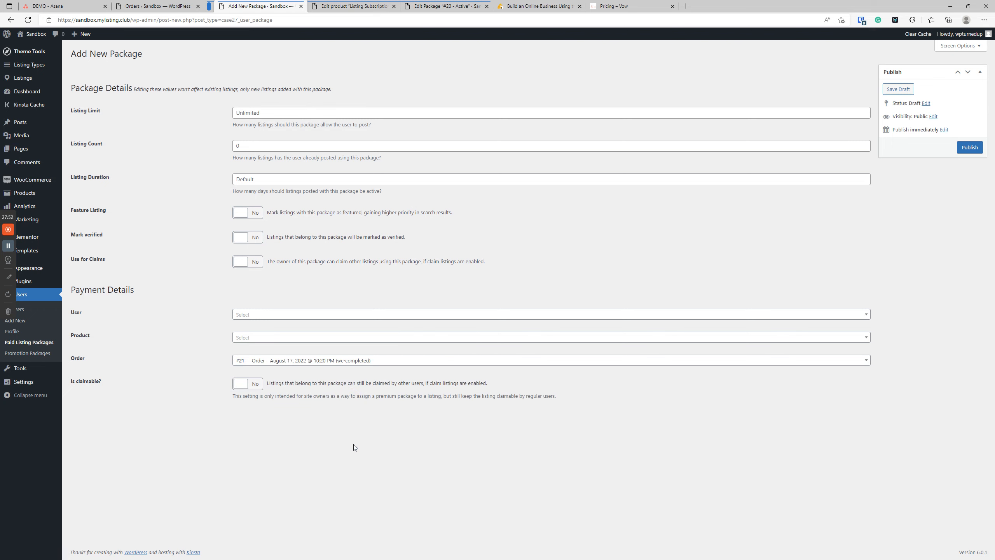
{"action": "left_click", "coordinate": [982, 151]}
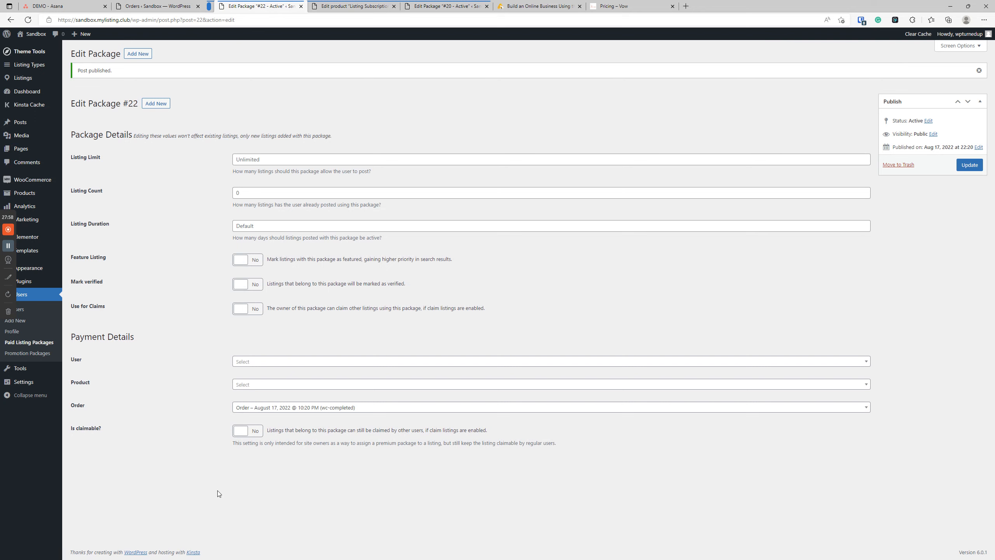
Step: Assign package #22 to the customer user, leaving the product empty, and update it
{"action": "left_click", "coordinate": [252, 361]}
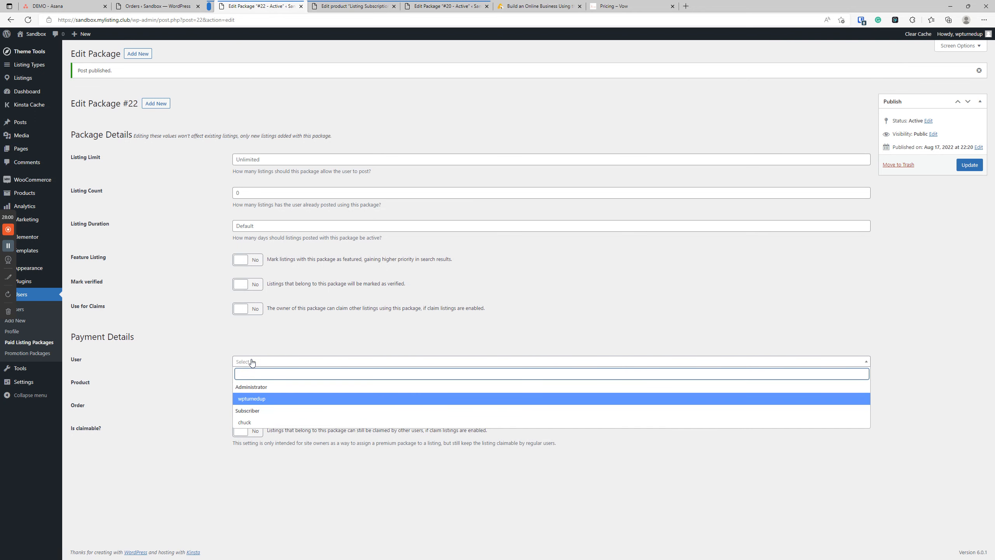
{"action": "left_click", "coordinate": [254, 420]}
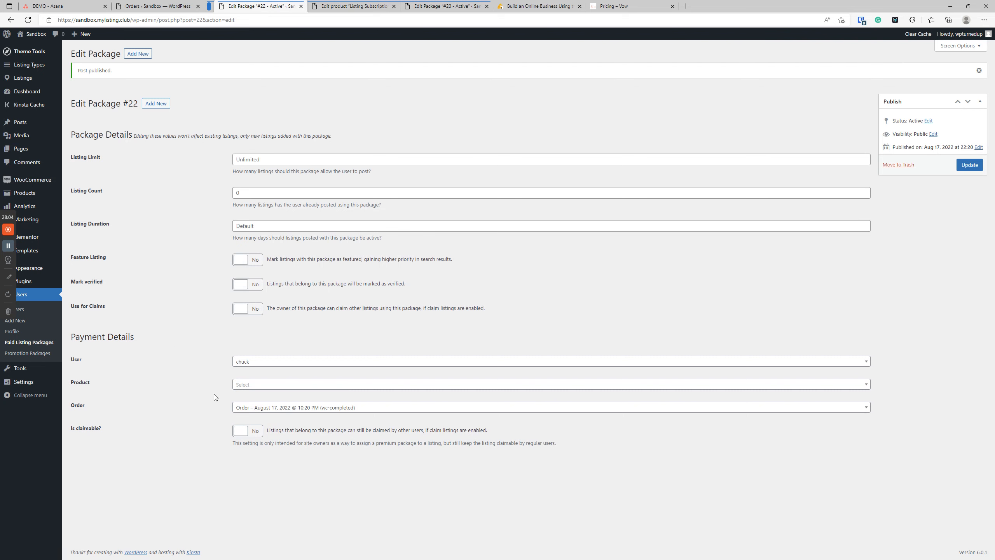
{"action": "left_click", "coordinate": [257, 384]}
{"action": "left_click", "coordinate": [212, 368]}
{"action": "left_click", "coordinate": [970, 165]}
Step: Compare the Packages list against the Ultimate product's settings
{"action": "left_click", "coordinate": [32, 342]}
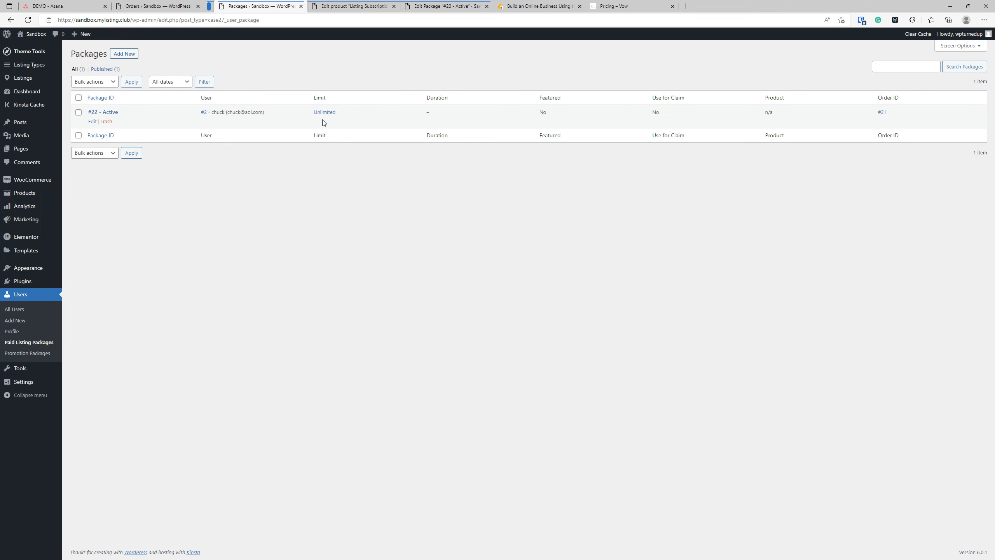
{"action": "left_click", "coordinate": [349, 6]}
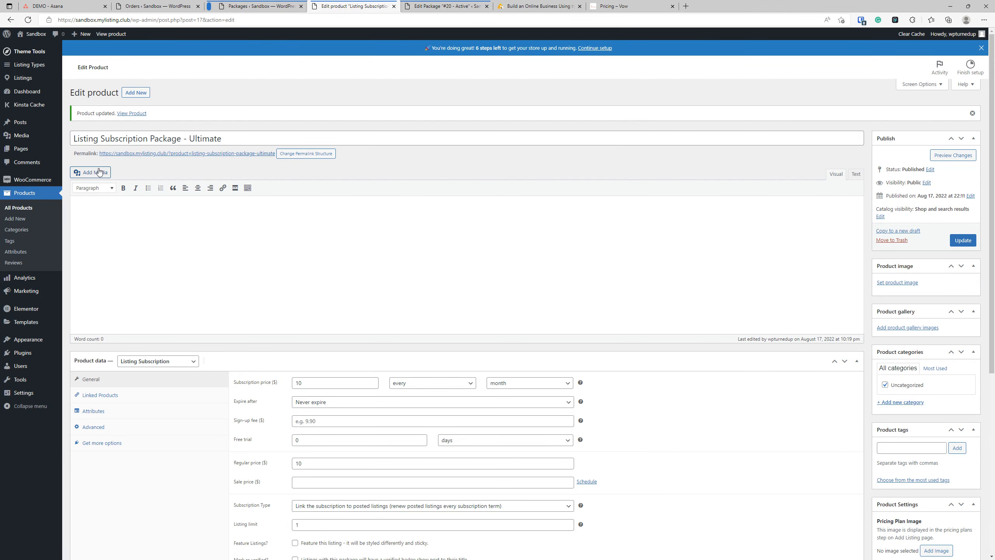
{"action": "scroll", "coordinate": [440, 430], "scroll_direction": "down", "scroll_amount": 5}
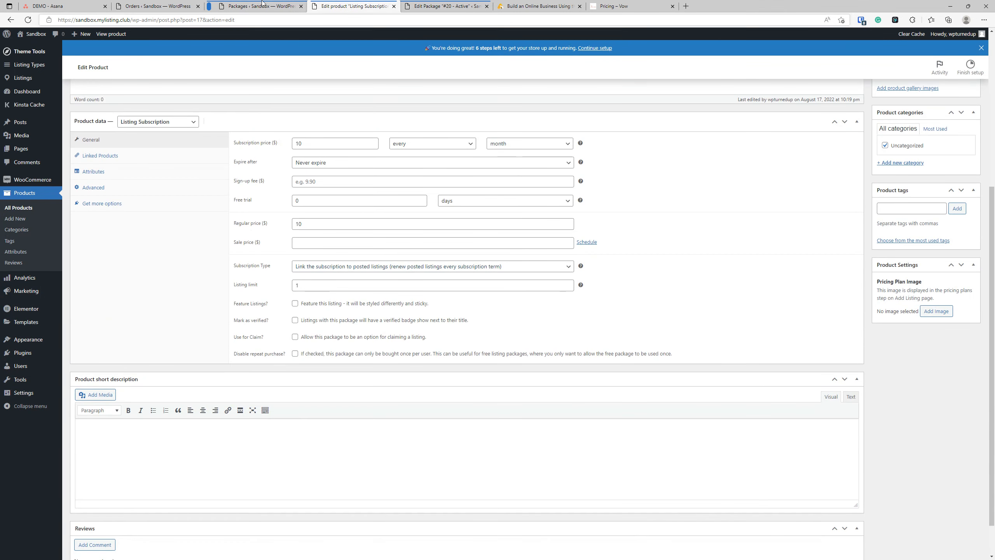
{"action": "left_click", "coordinate": [258, 7]}
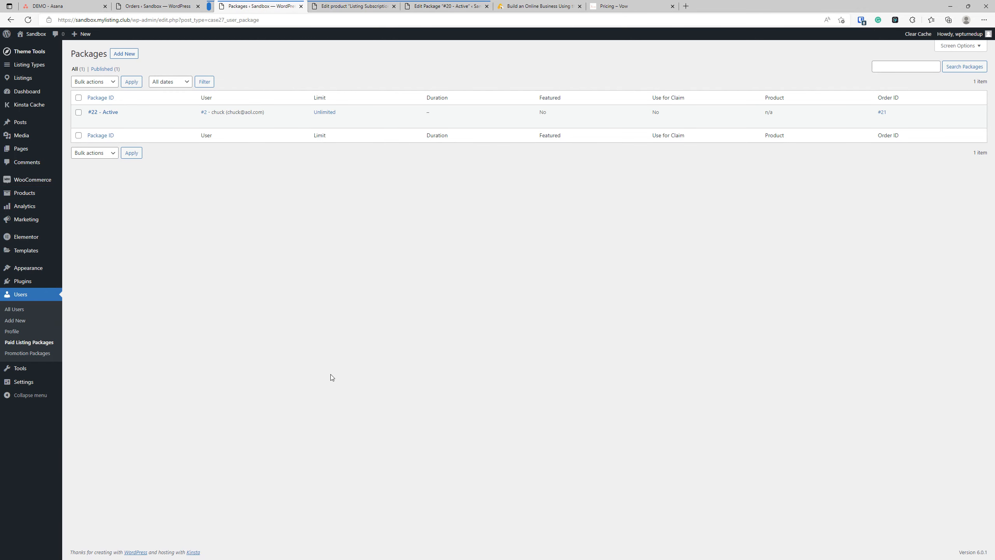
{"action": "left_click", "coordinate": [359, 8]}
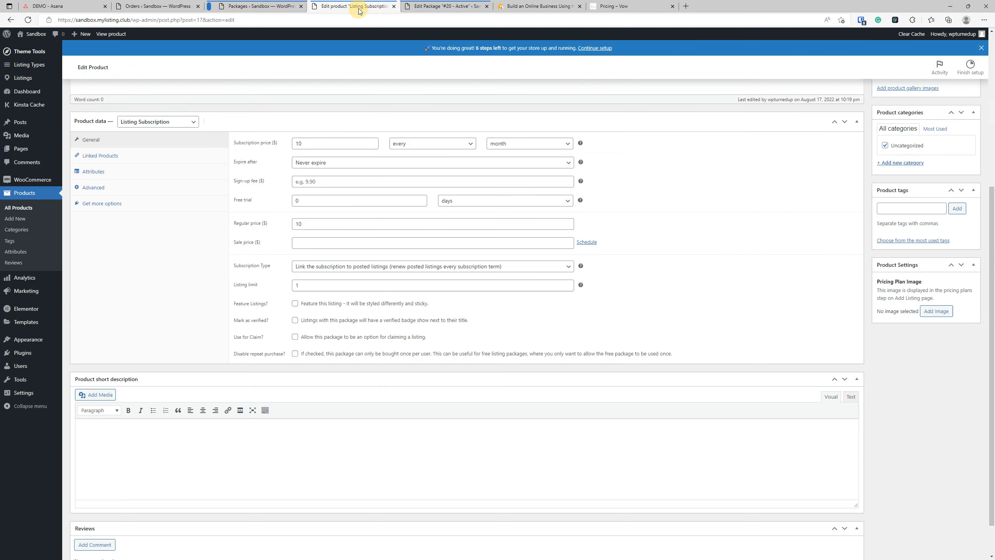
{"action": "left_click", "coordinate": [261, 11]}
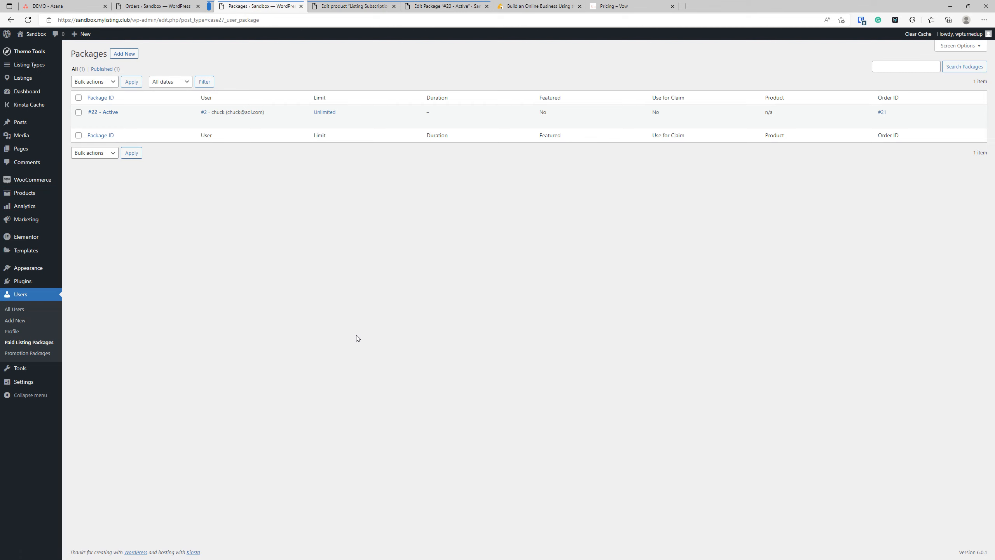
Step: Set package #22's product to Listing Subscription Package – Ultimate and update it
{"action": "left_click", "coordinate": [107, 114]}
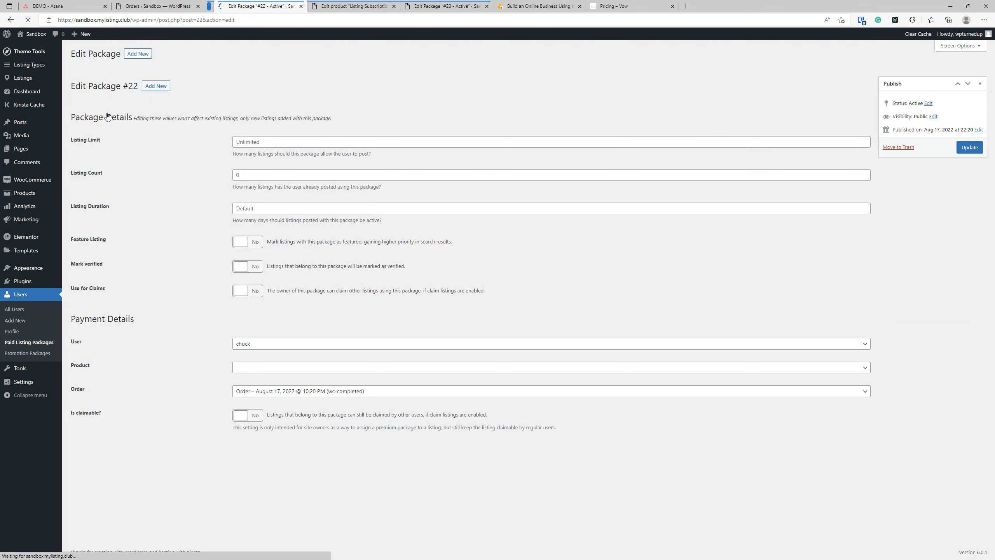
{"action": "left_click", "coordinate": [276, 367]}
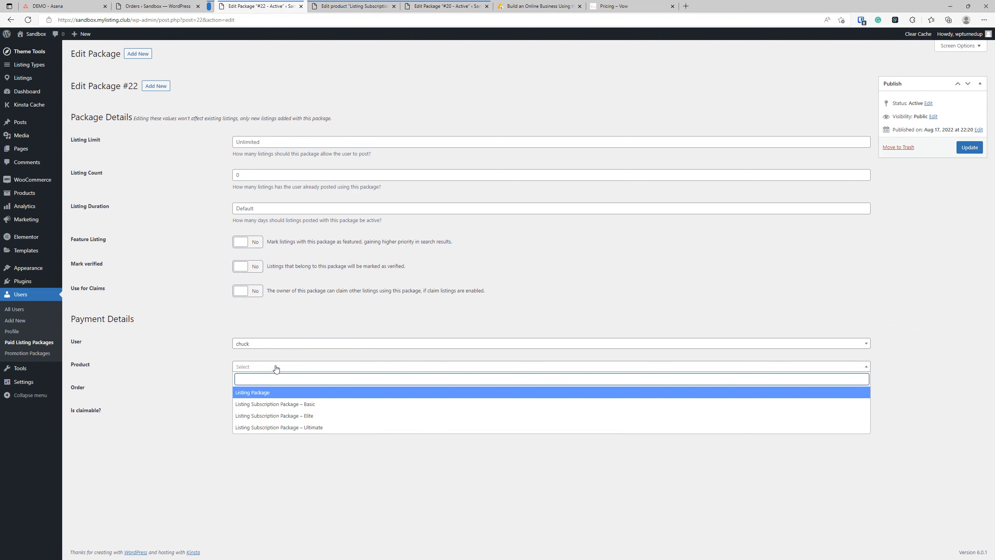
{"action": "left_click", "coordinate": [311, 427]}
{"action": "left_click", "coordinate": [958, 152]}
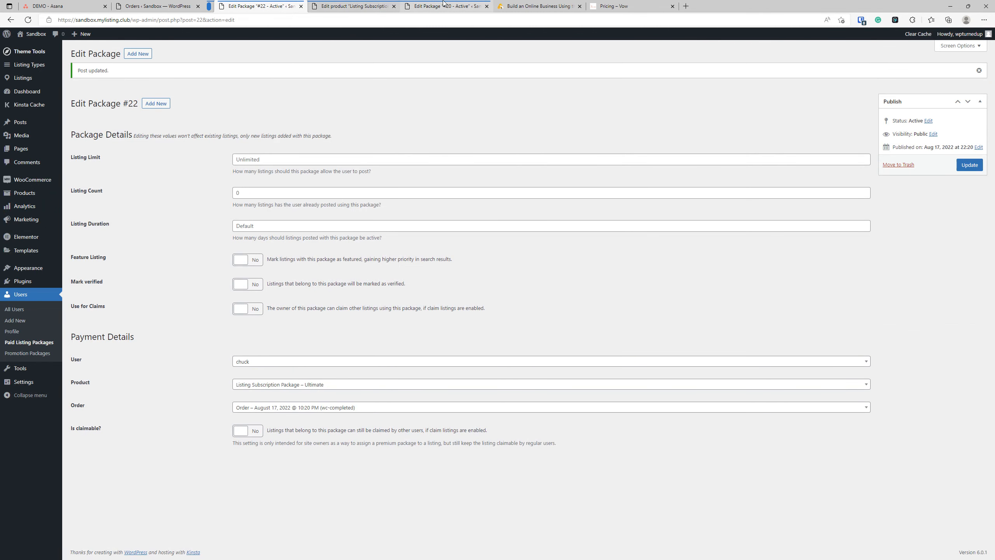
Step: Close the Package #20 tab and go back to the Paid Listing Packages list
{"action": "left_click", "coordinate": [444, 4]}
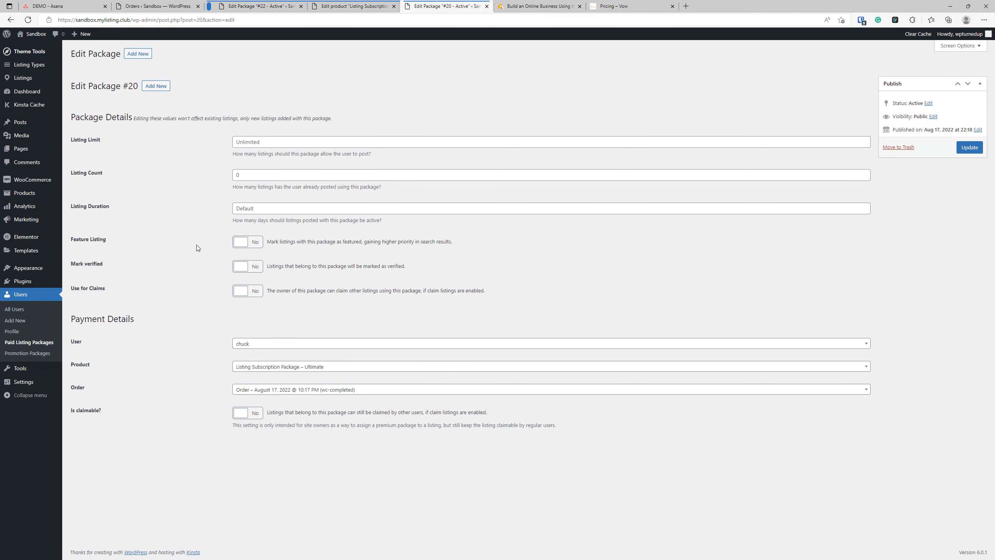
{"action": "left_click", "coordinate": [486, 6]}
{"action": "left_click", "coordinate": [258, 6]}
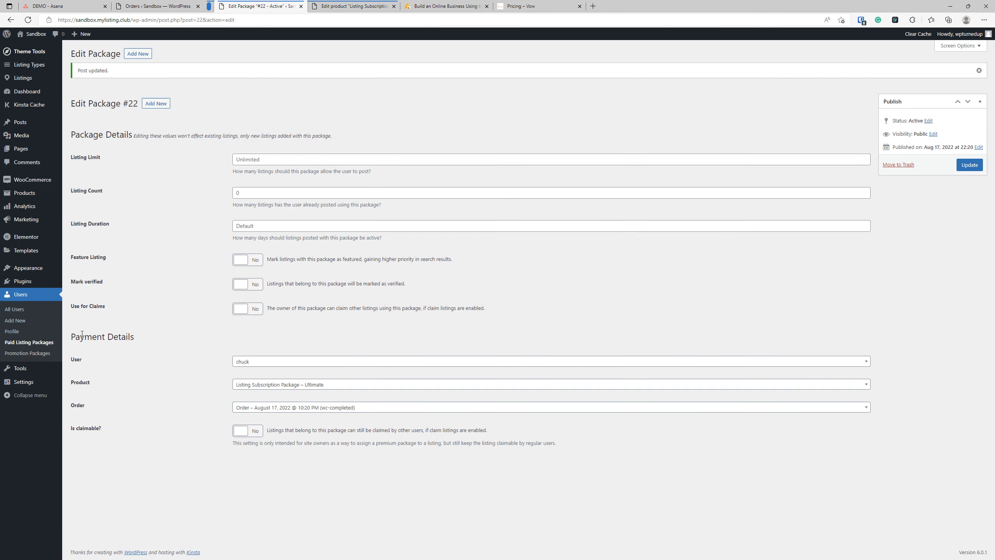
{"action": "left_click", "coordinate": [37, 343]}
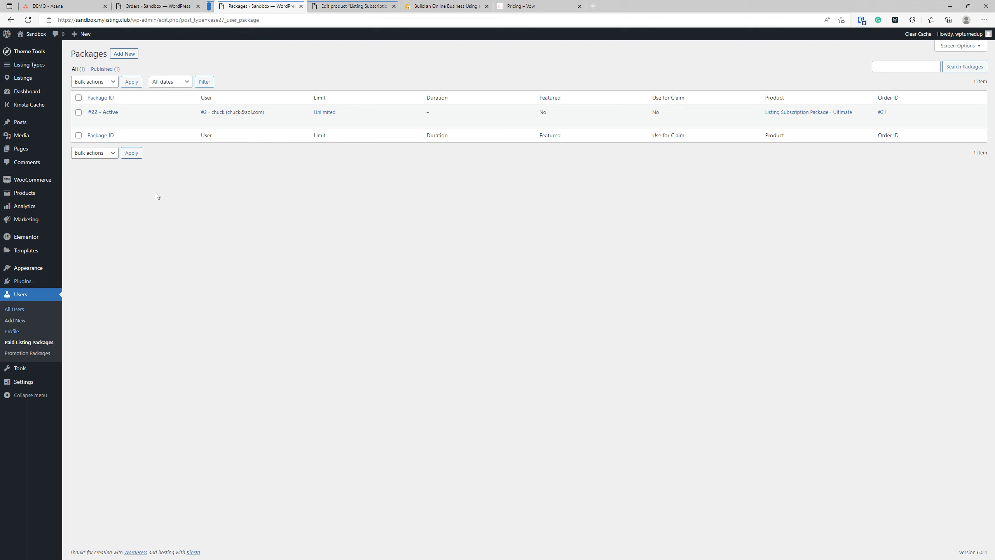
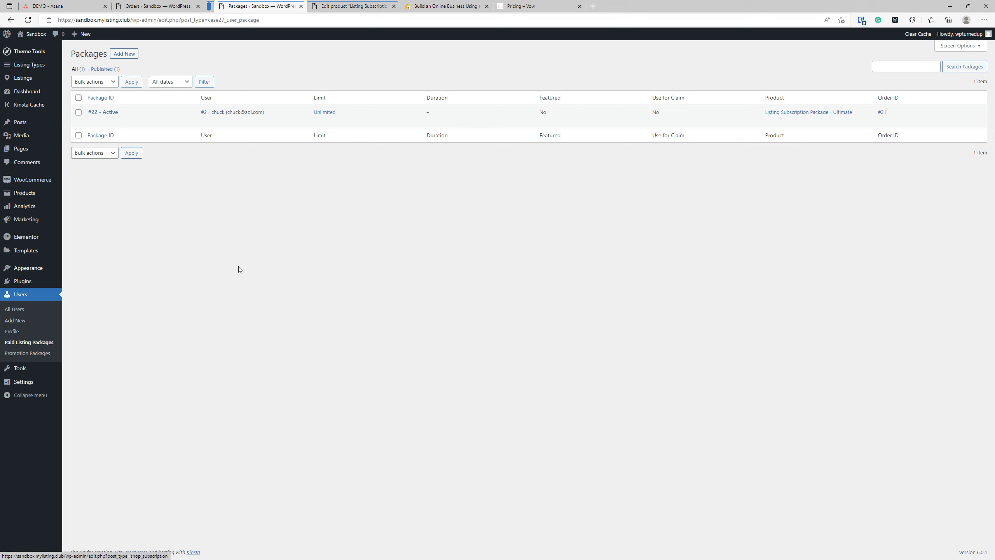
Step: Clear the site cache, then check package #22's Listing Limit without changing it
{"action": "mouse_move", "coordinate": [42, 185]}
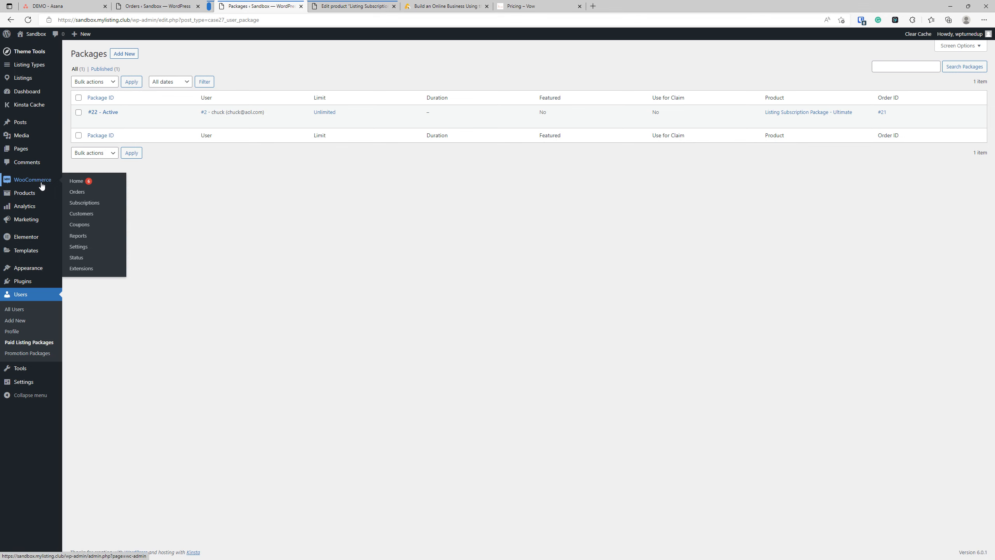
{"action": "left_click", "coordinate": [914, 33]}
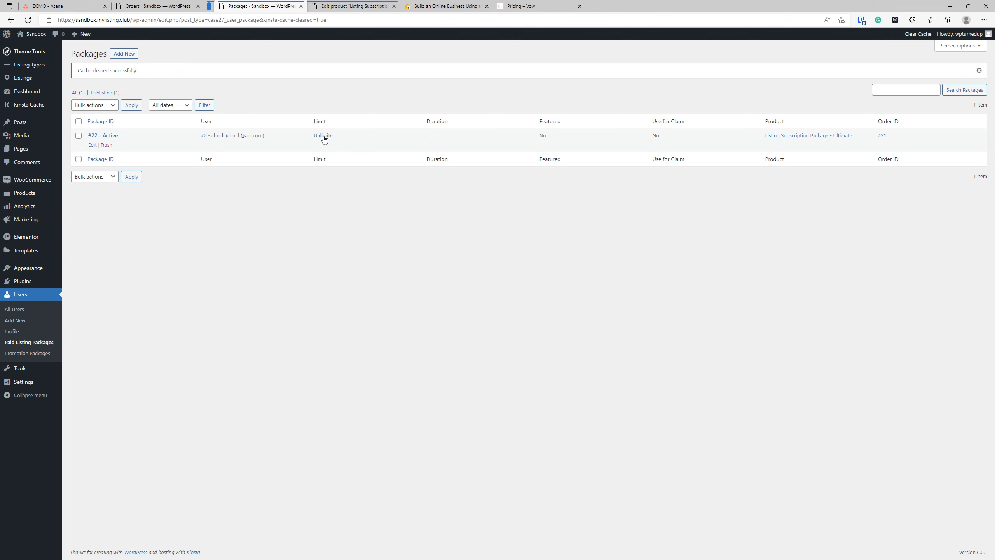
{"action": "left_click", "coordinate": [104, 135]}
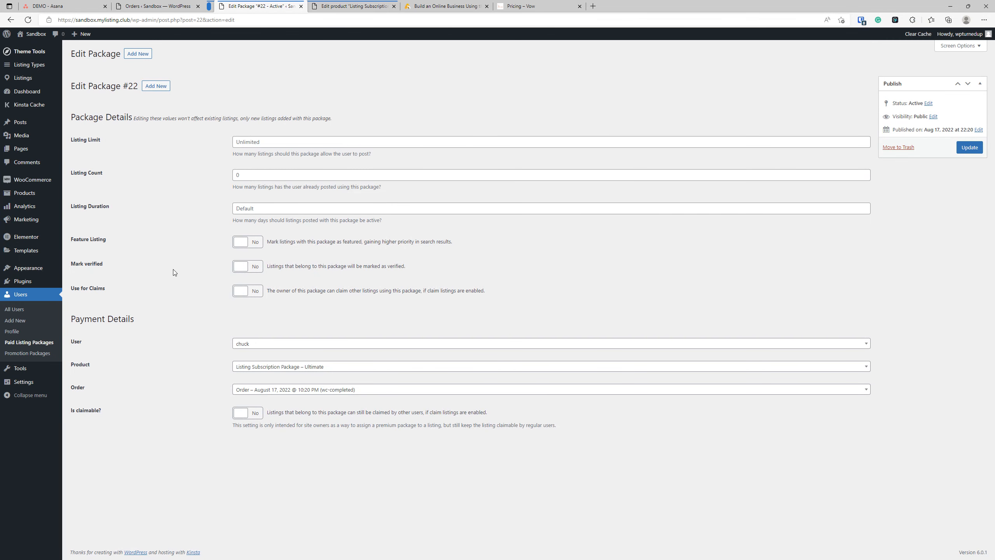
{"action": "left_click", "coordinate": [270, 139]}
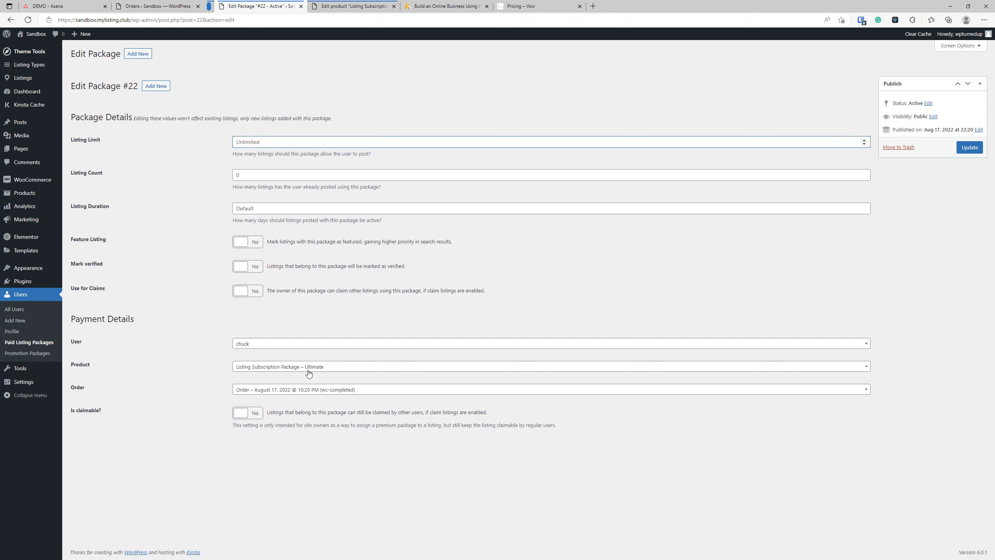
{"action": "left_click", "coordinate": [145, 335]}
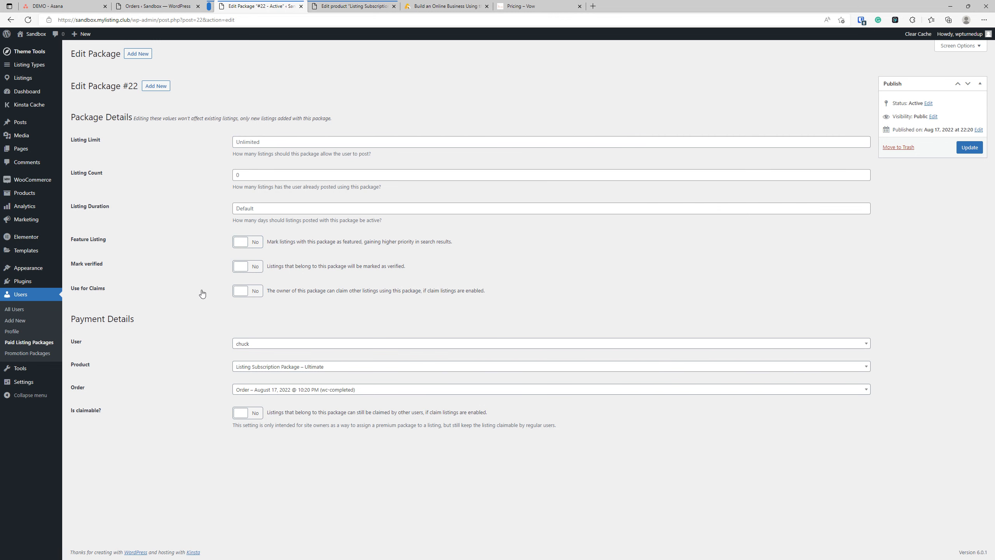
{"action": "left_click", "coordinate": [349, 5]}
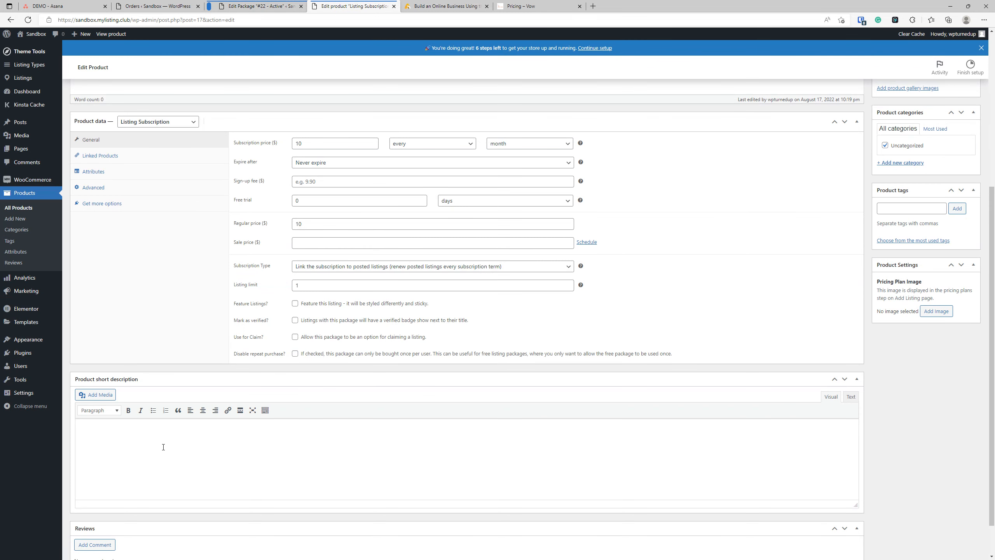
Step: Clear the product's listing limit of 1 so it is unlimited, and update the product
{"action": "scroll", "coordinate": [163, 447], "scroll_direction": "up", "scroll_amount": 2}
{"action": "left_click", "coordinate": [272, 369]}
{"action": "key", "text": "BackSpace"}
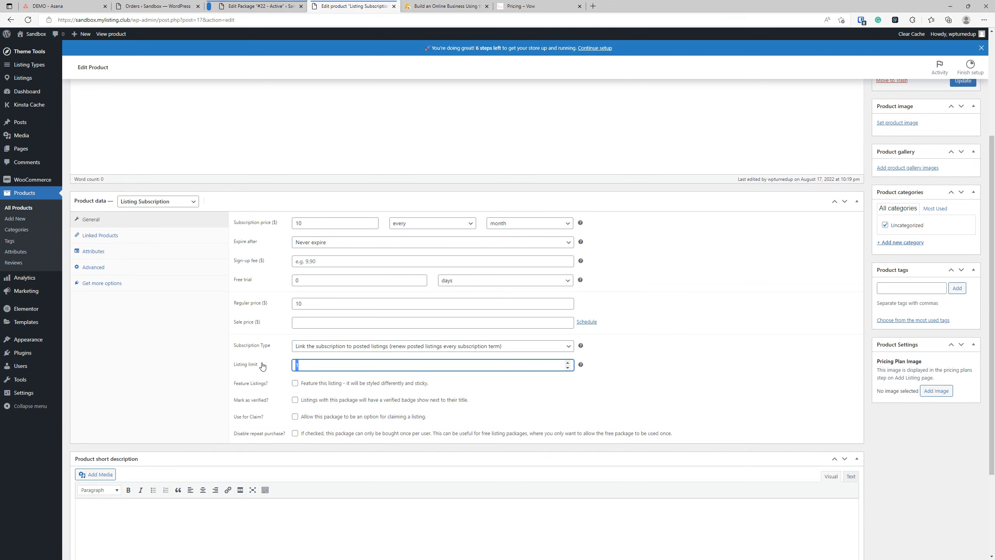
{"action": "scroll", "coordinate": [755, 305], "scroll_direction": "up", "scroll_amount": 4}
{"action": "left_click", "coordinate": [964, 241]}
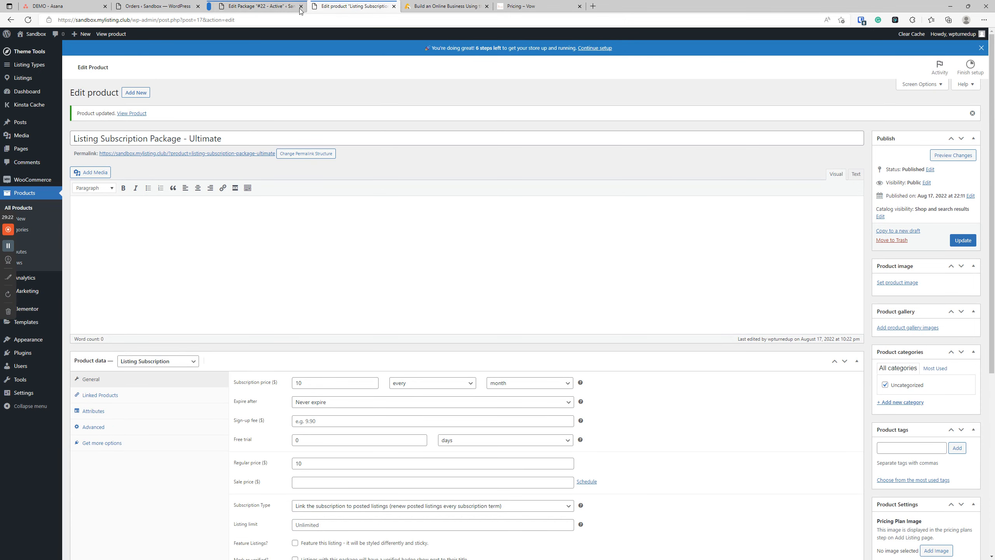
Step: Return to package #22, then open the WooCommerce Orders list
{"action": "left_click", "coordinate": [251, 7]}
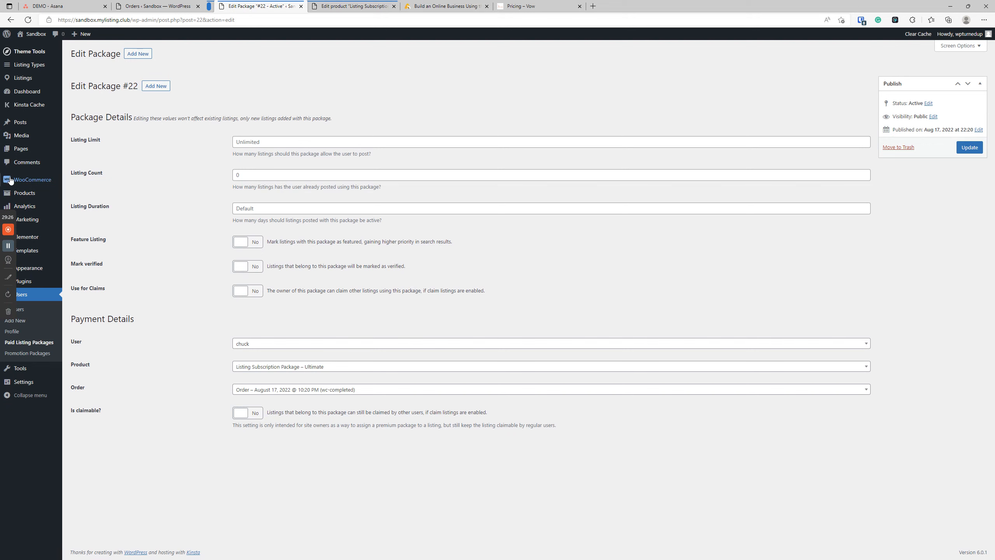
{"action": "mouse_move", "coordinate": [42, 183]}
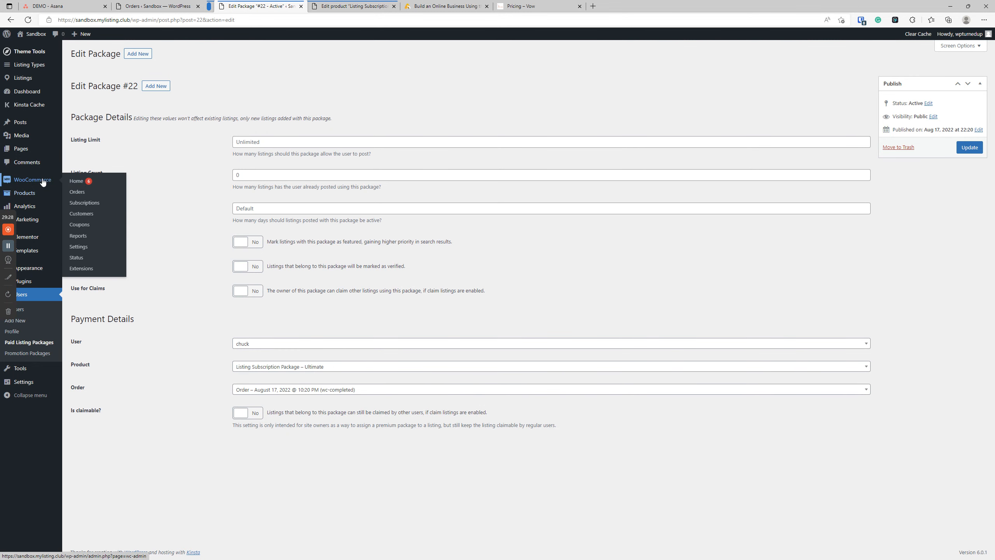
{"action": "left_click", "coordinate": [83, 192]}
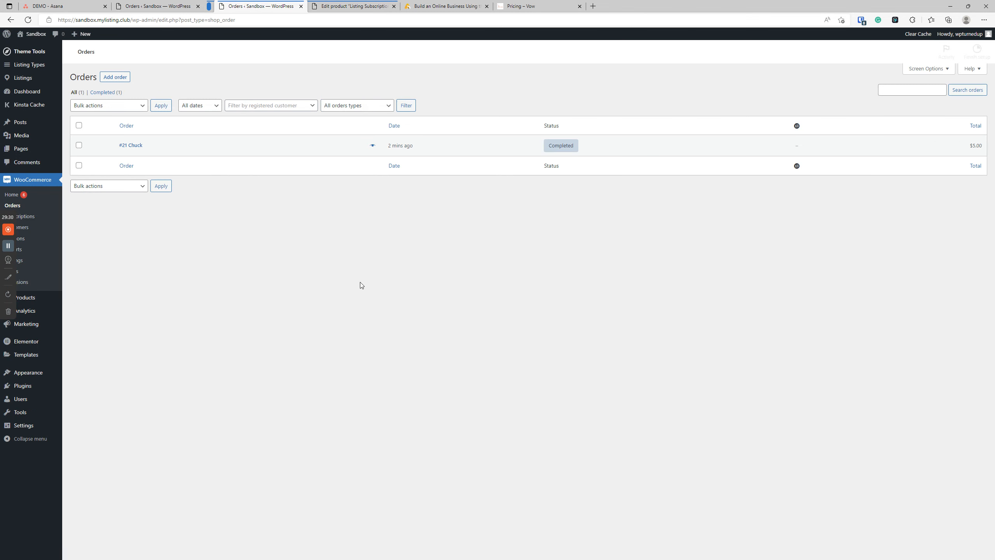
Step: Start a new order with status Completed for the searched customer
{"action": "left_click", "coordinate": [110, 94]}
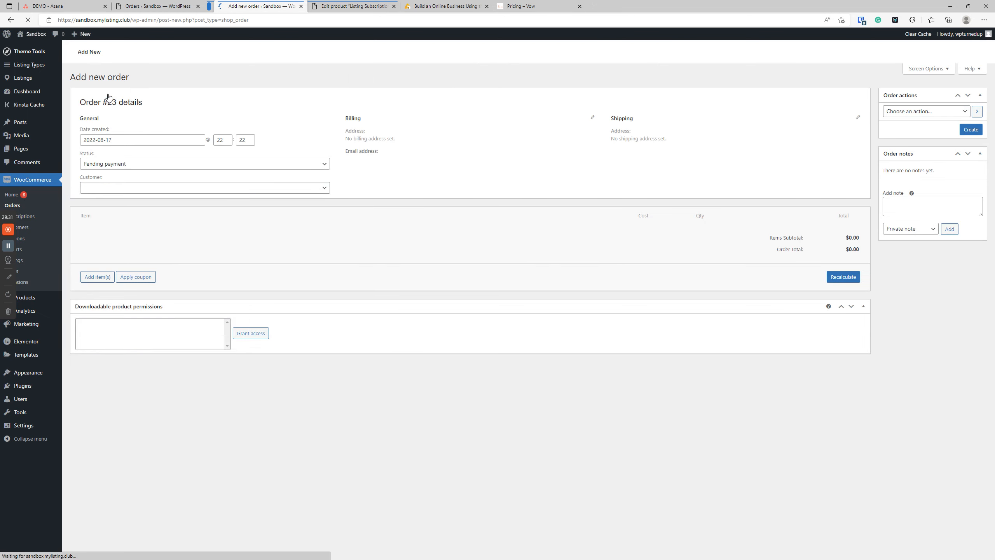
{"action": "left_click", "coordinate": [183, 180]}
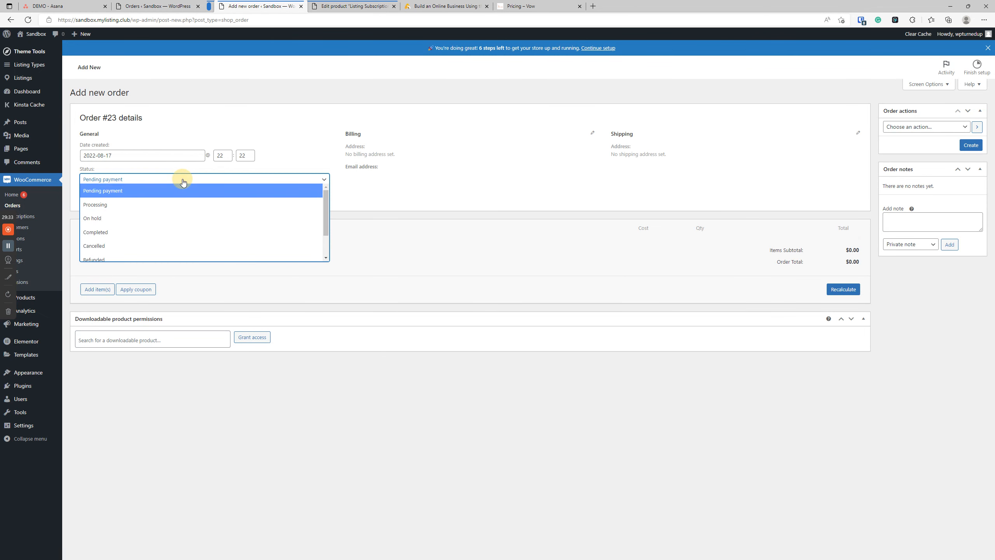
{"action": "left_click", "coordinate": [125, 233]}
{"action": "left_click", "coordinate": [120, 203]}
{"action": "type", "text": "chuck"}
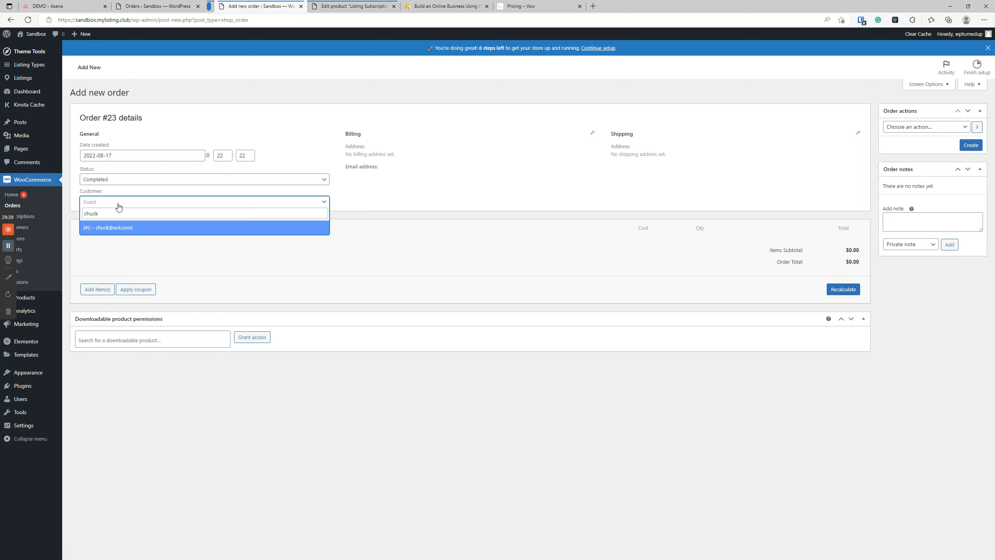
{"action": "left_click", "coordinate": [112, 228]}
Step: Add Listing Subscription Package - Elite (#16) as the order's line item
{"action": "left_click", "coordinate": [103, 421]}
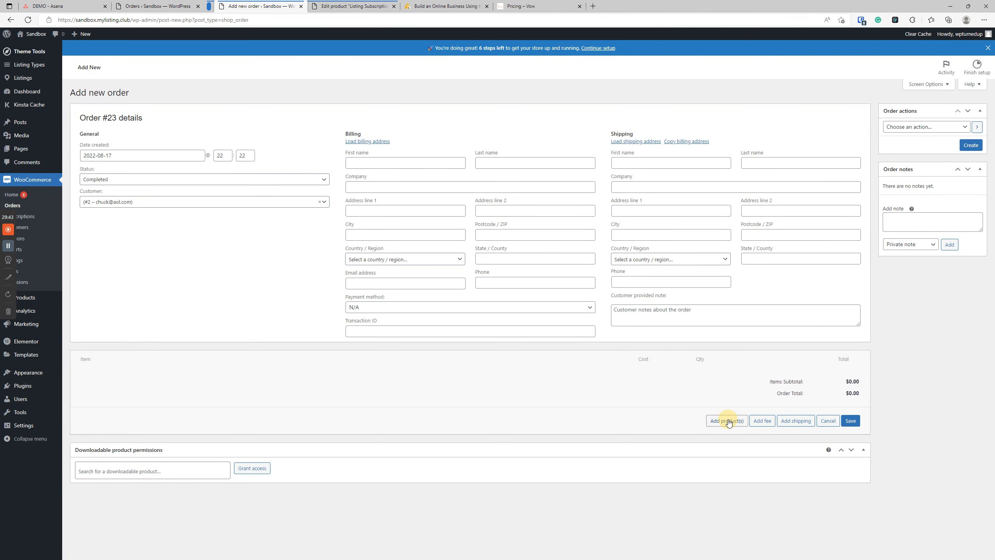
{"action": "left_click", "coordinate": [727, 419]}
{"action": "left_click", "coordinate": [448, 301]}
{"action": "type", "text": "eli"}
{"action": "left_click", "coordinate": [453, 328]}
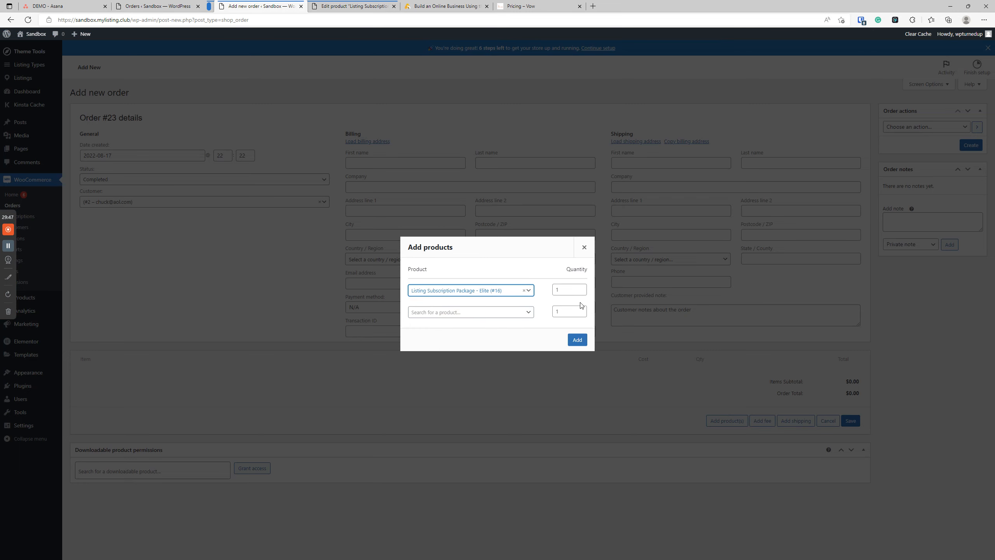
{"action": "left_click", "coordinate": [577, 340]}
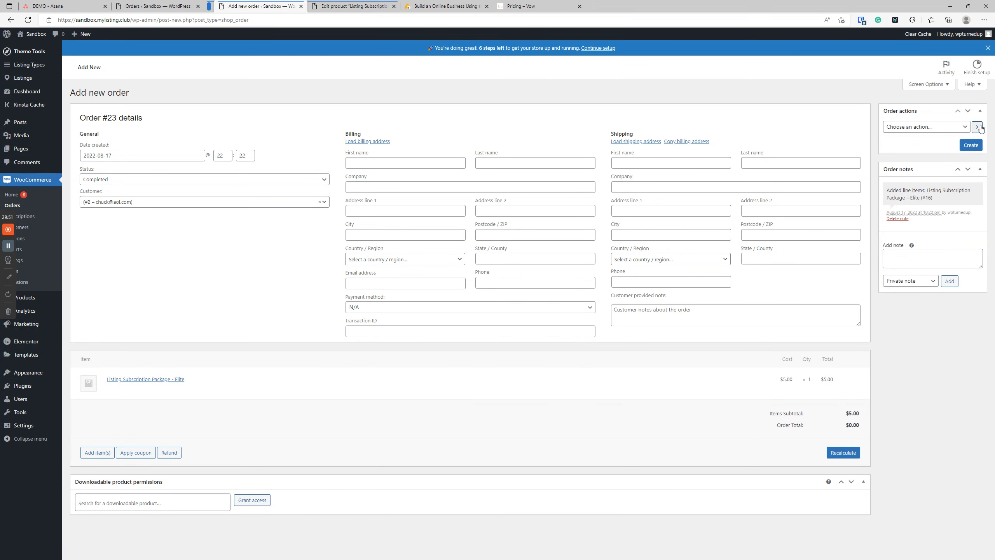
Step: Create order #23, then go to the Paid Listing Packages list
{"action": "left_click", "coordinate": [973, 145]}
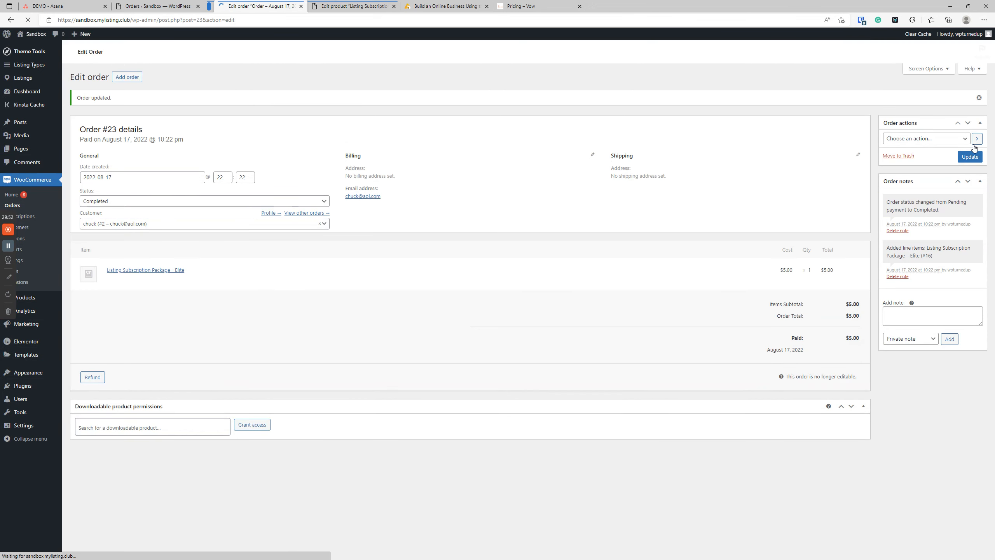
{"action": "left_click", "coordinate": [948, 139]}
{"action": "left_click", "coordinate": [936, 143]}
{"action": "left_click", "coordinate": [936, 153]}
{"action": "left_click", "coordinate": [935, 153]}
{"action": "left_click", "coordinate": [936, 153]}
{"action": "left_click", "coordinate": [936, 154]}
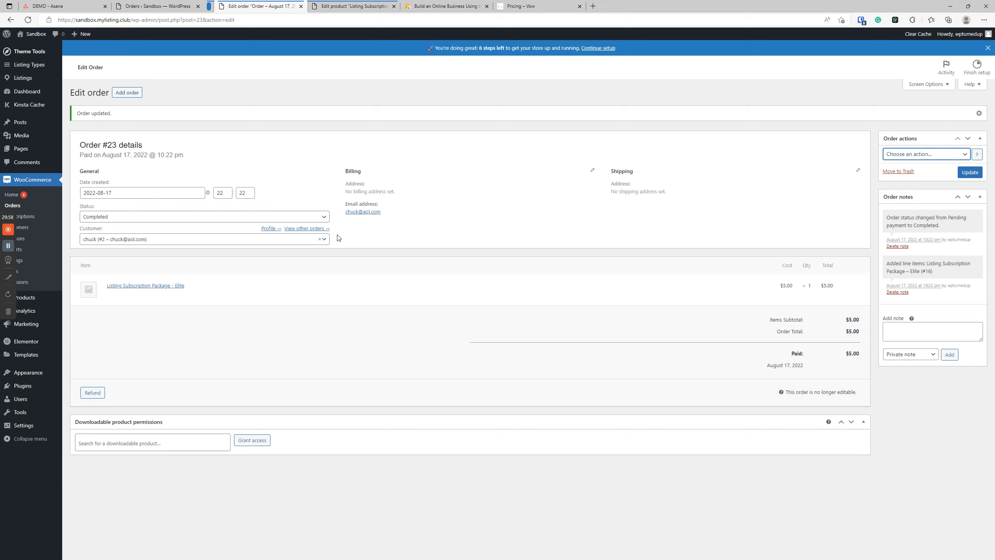
{"action": "mouse_move", "coordinate": [47, 398]}
{"action": "left_click", "coordinate": [107, 434]}
{"action": "right_click", "coordinate": [107, 434]}
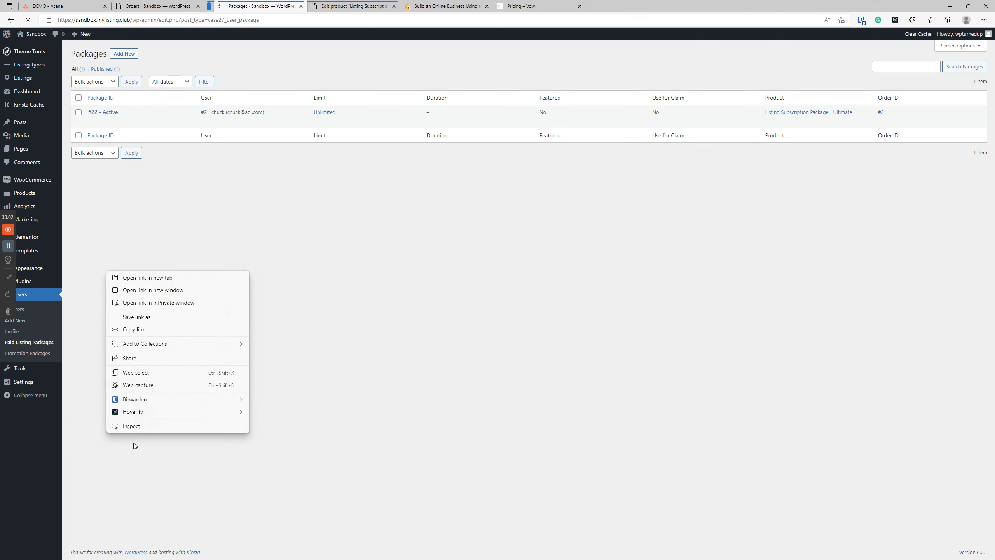
Step: Open the WooCommerce Subscriptions list and reload it
{"action": "left_click", "coordinate": [524, 381]}
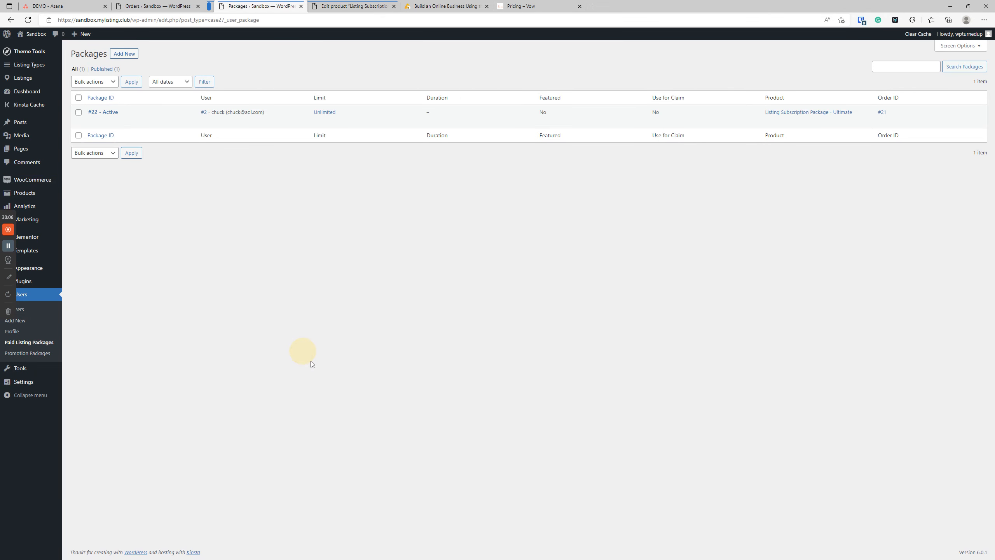
{"action": "mouse_move", "coordinate": [16, 179]}
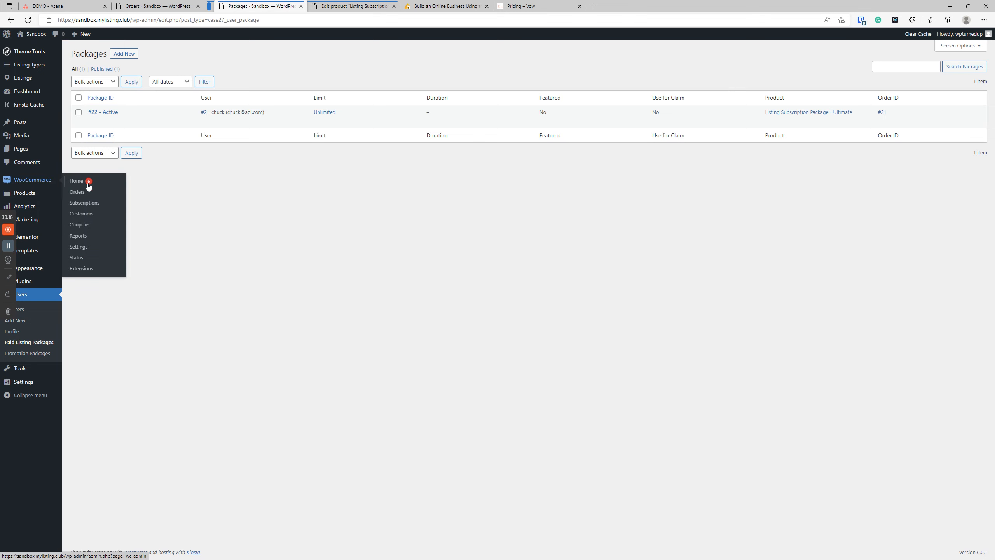
{"action": "left_click", "coordinate": [84, 202]}
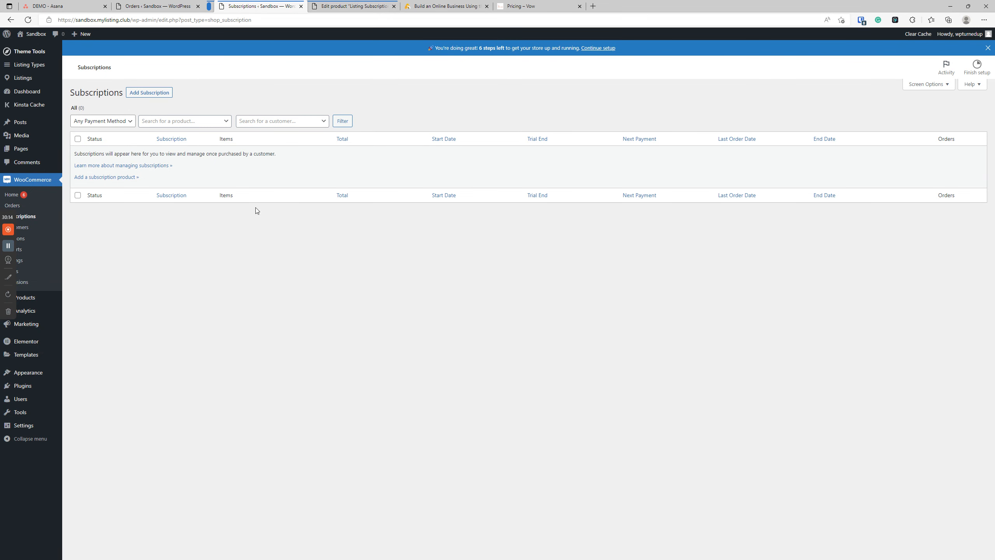
{"action": "left_click", "coordinate": [28, 20]}
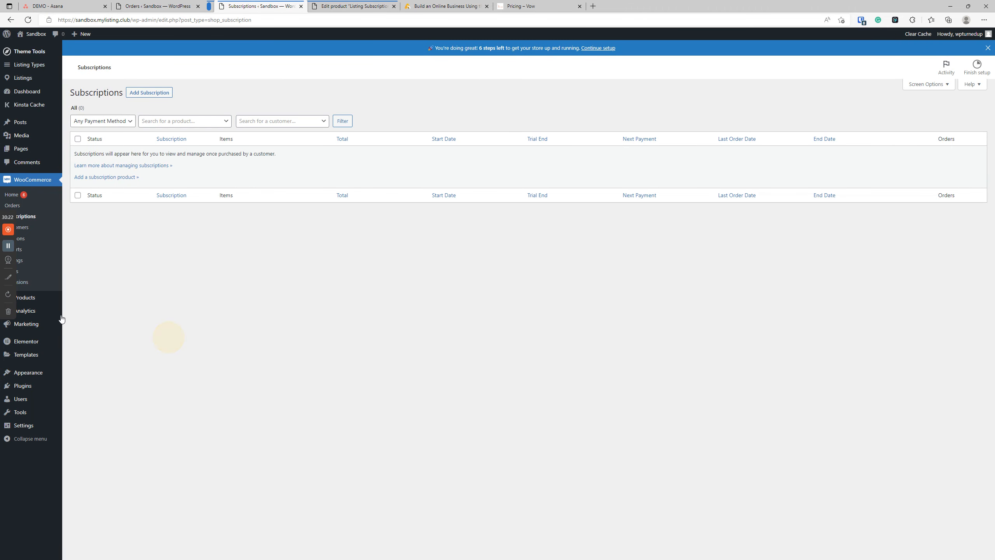
Step: Review order #21 and its available order actions
{"action": "mouse_move", "coordinate": [46, 345]}
{"action": "mouse_move", "coordinate": [40, 402]}
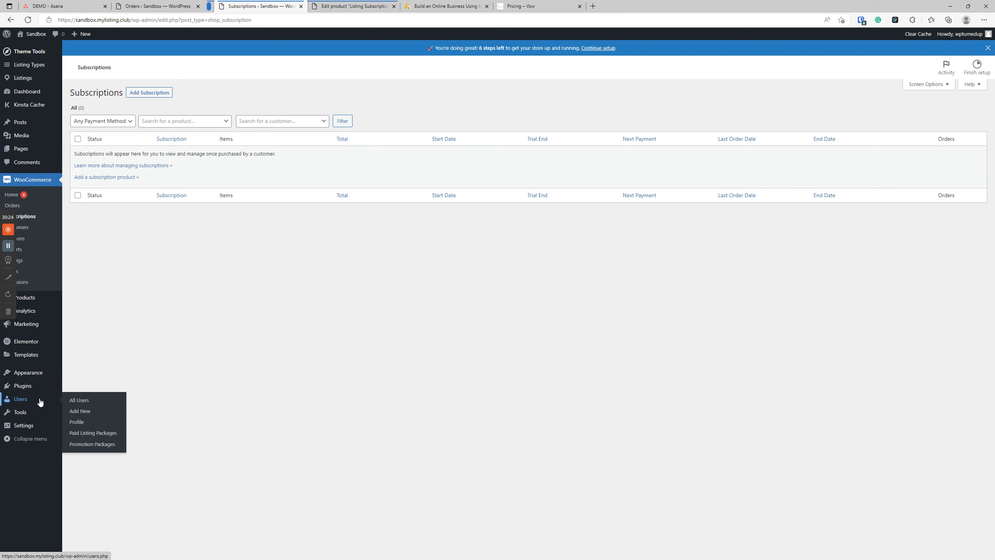
{"action": "left_click", "coordinate": [18, 205]}
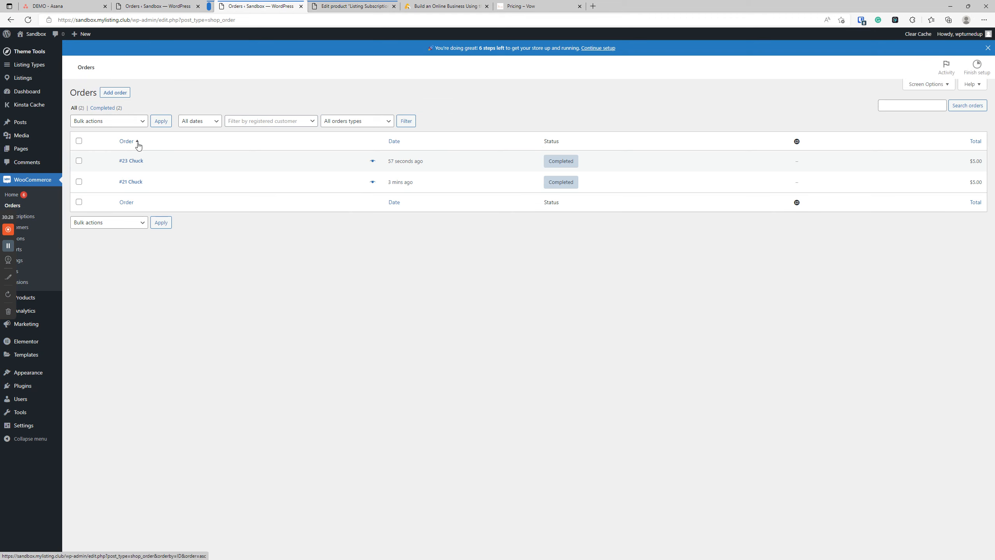
{"action": "left_click", "coordinate": [133, 182]}
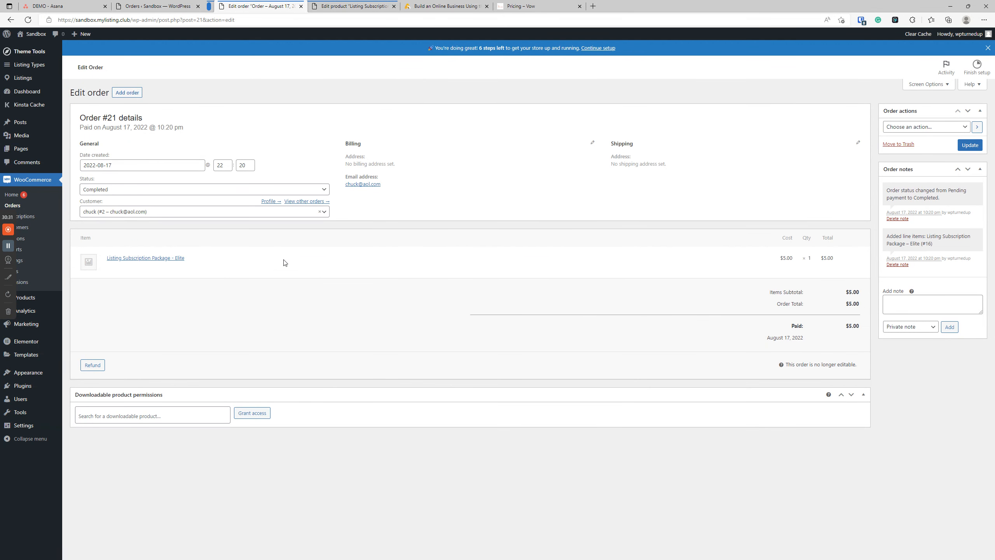
{"action": "left_click", "coordinate": [893, 129]}
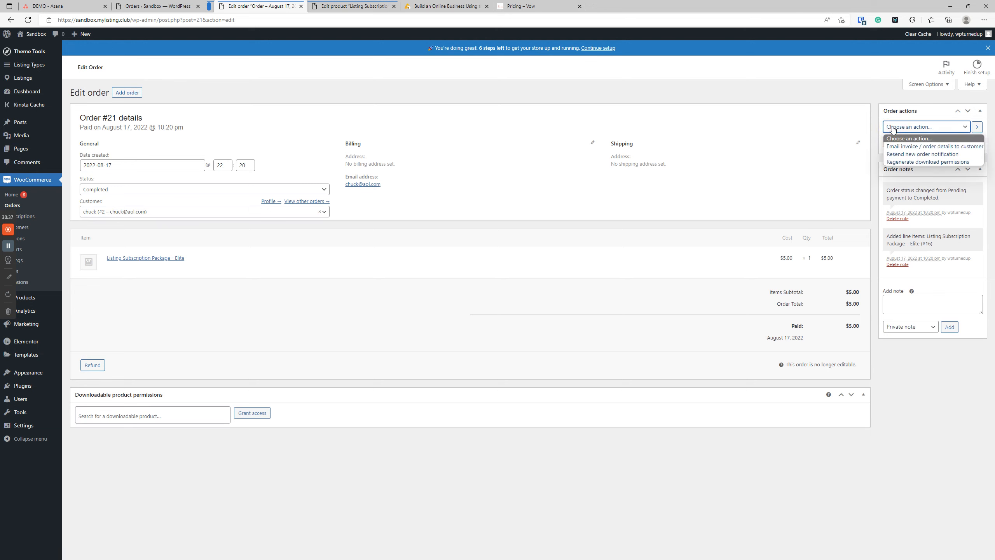
{"action": "left_click", "coordinate": [946, 429]}
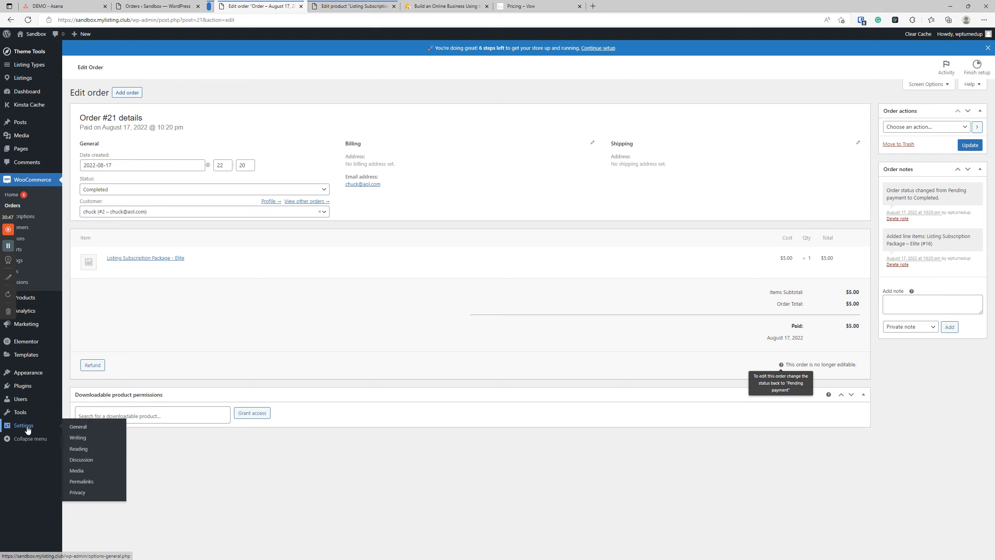
Step: Check package #22 in Paid Listing Packages, then go back to Subscriptions
{"action": "mouse_move", "coordinate": [26, 400]}
{"action": "left_click", "coordinate": [107, 435]}
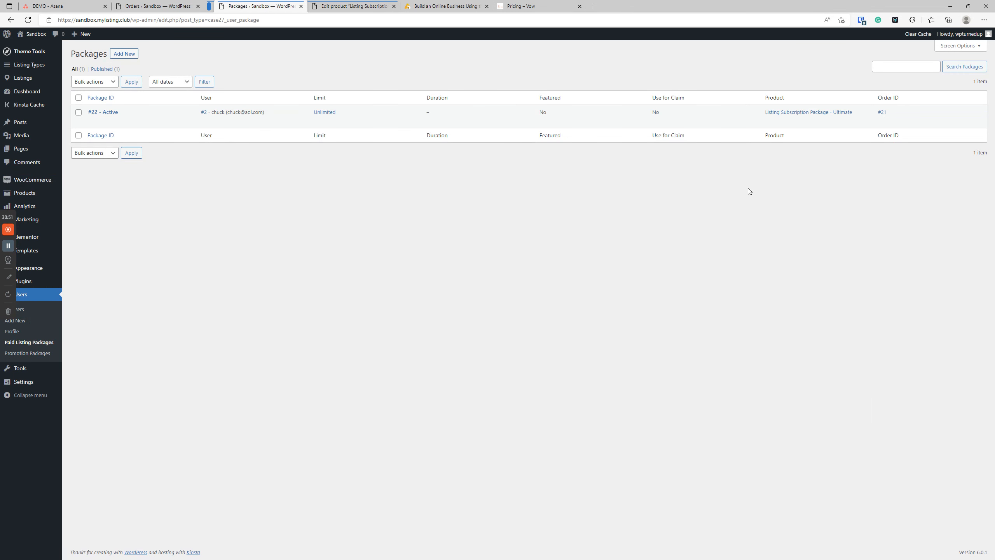
{"action": "left_click", "coordinate": [102, 112]}
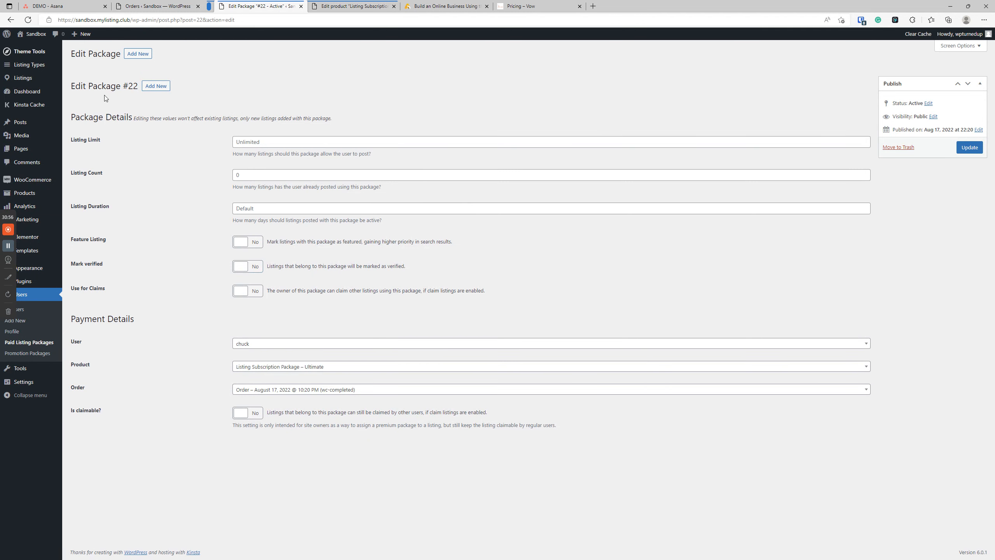
{"action": "mouse_move", "coordinate": [39, 182]}
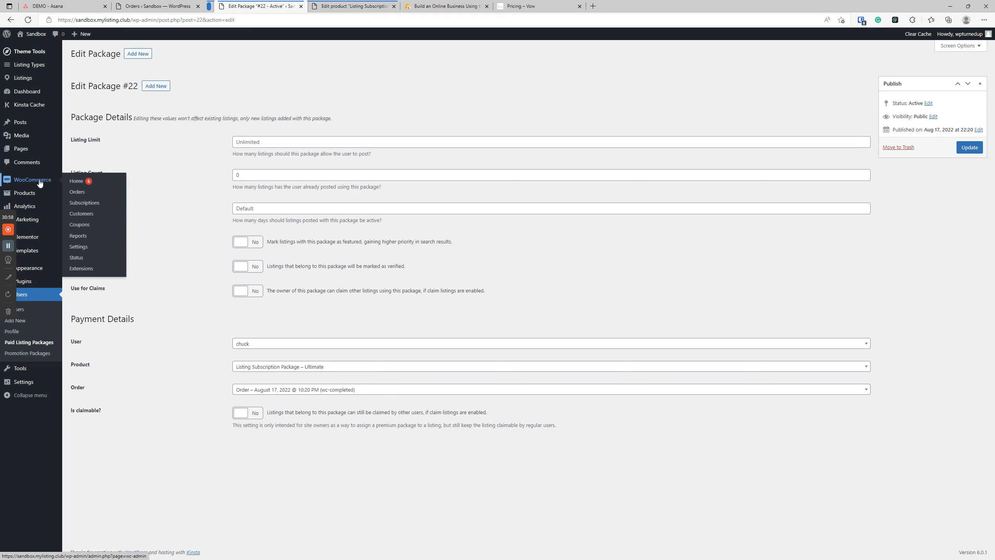
{"action": "left_click", "coordinate": [84, 202]}
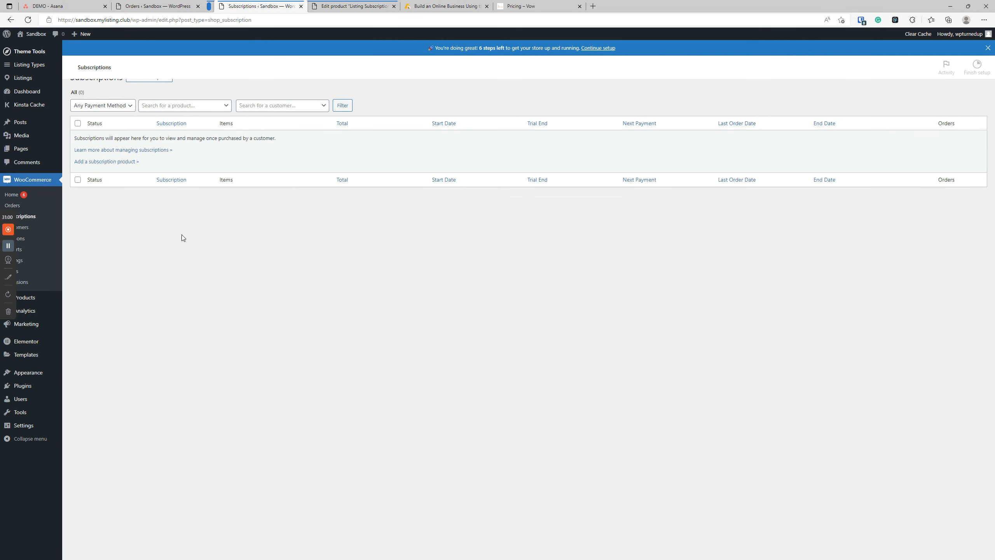
Step: Start a new subscription for the searched customer with status Active
{"action": "left_click", "coordinate": [162, 95]}
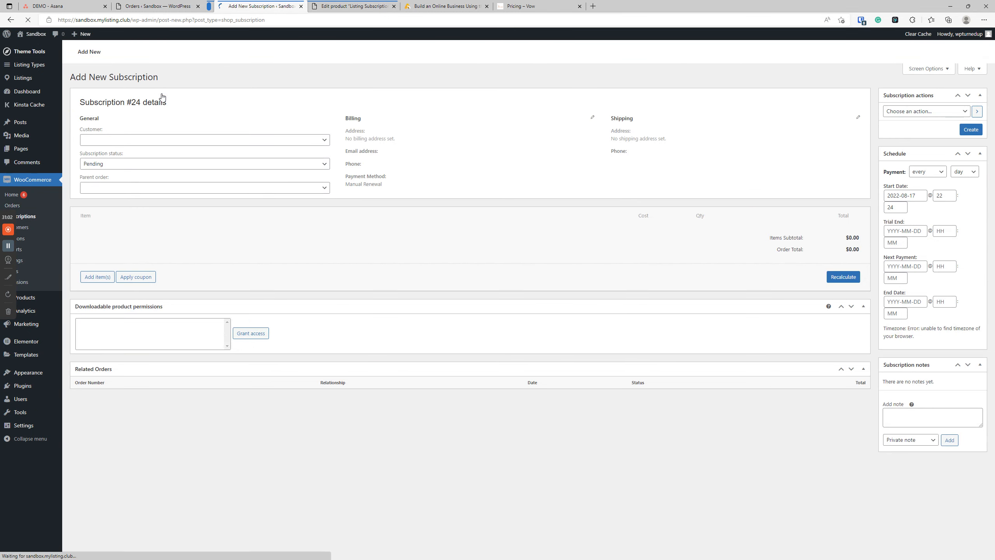
{"action": "left_click", "coordinate": [145, 156]}
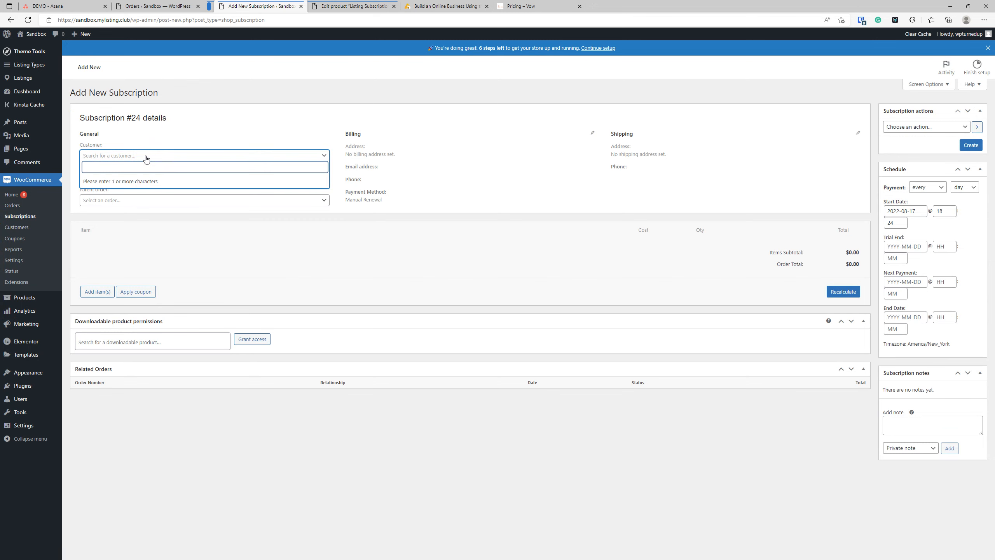
{"action": "type", "text": "chuck"}
{"action": "left_click", "coordinate": [110, 182]}
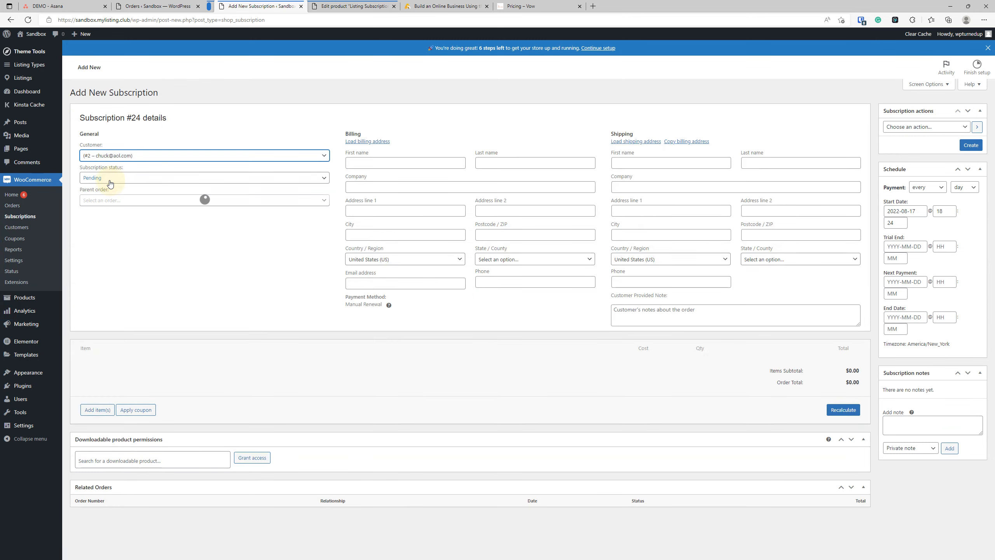
{"action": "left_click", "coordinate": [98, 180]}
{"action": "left_click", "coordinate": [97, 187]}
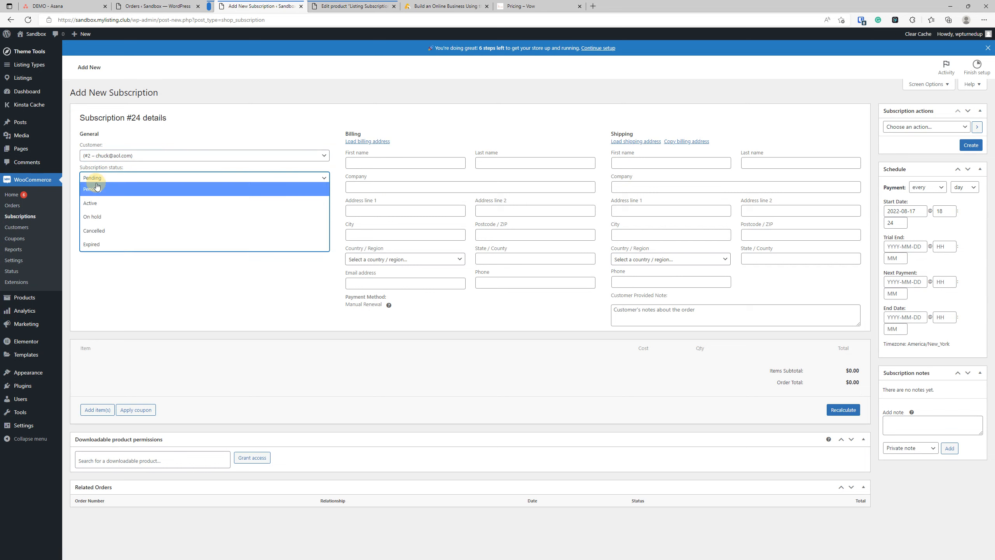
{"action": "left_click", "coordinate": [99, 179]}
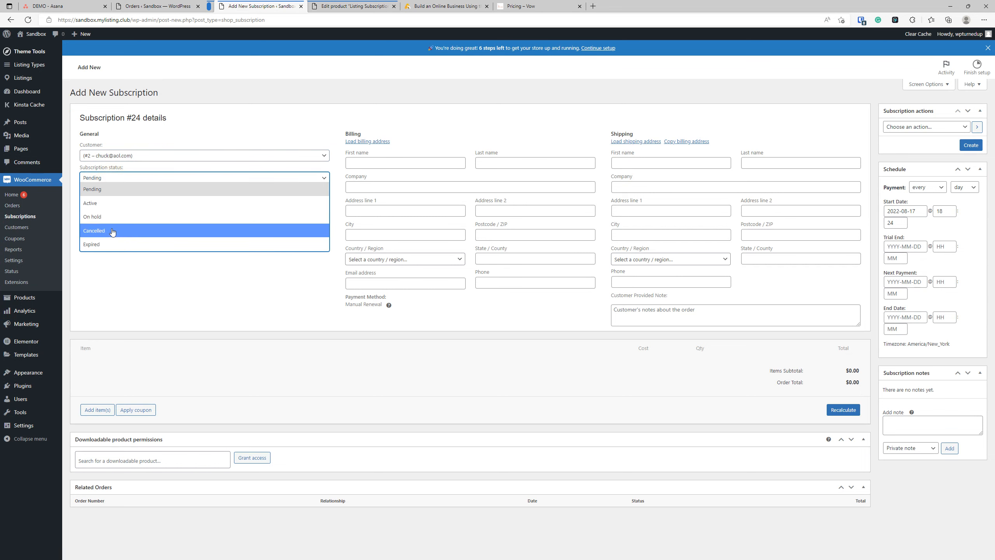
{"action": "left_click", "coordinate": [115, 208]}
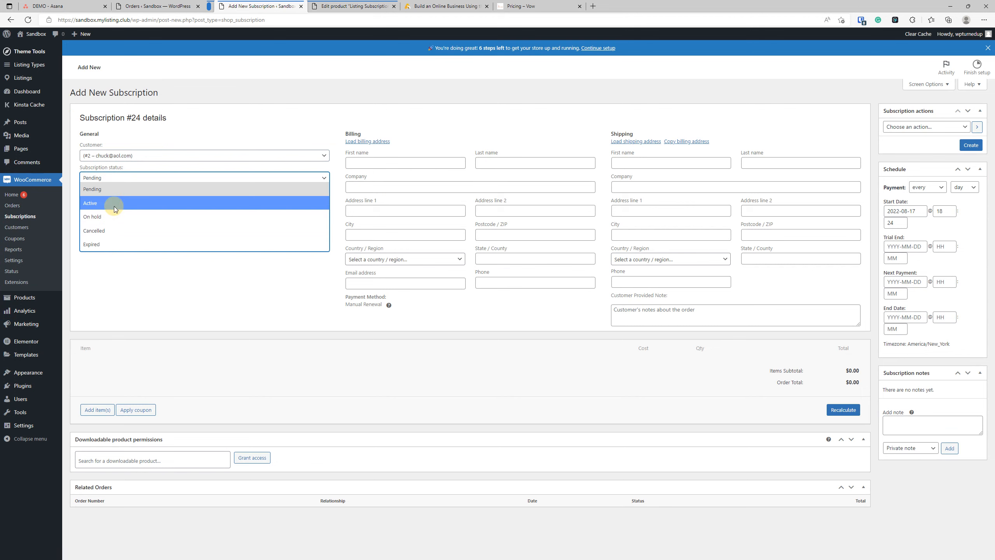
Step: Link order 21 as the parent order and save the subscription
{"action": "left_click", "coordinate": [117, 201]}
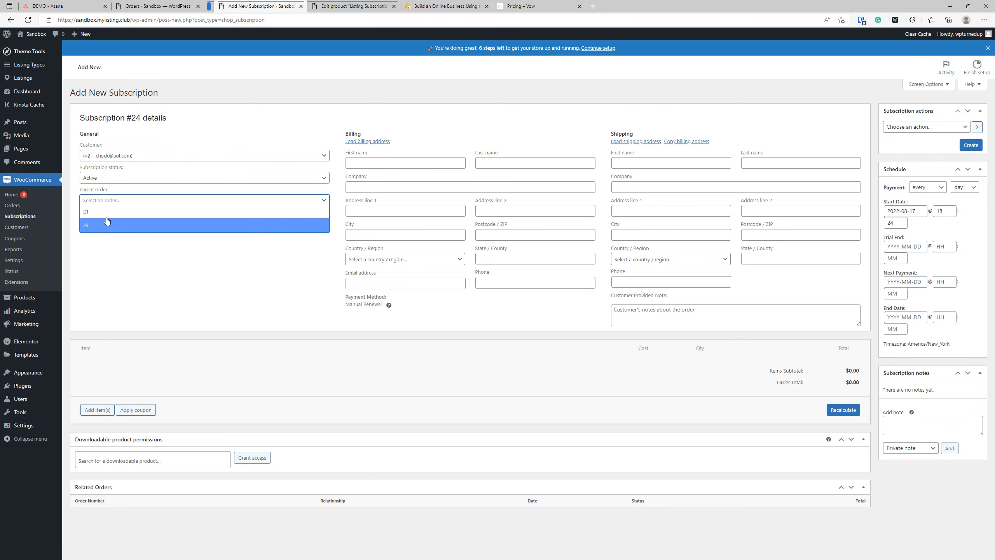
{"action": "left_click", "coordinate": [184, 7]}
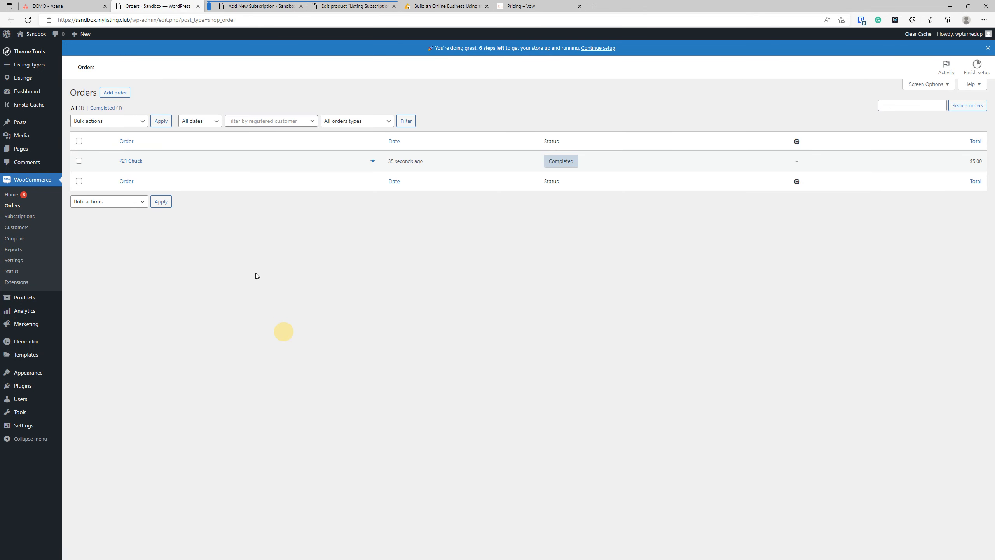
{"action": "left_click", "coordinate": [75, 108]}
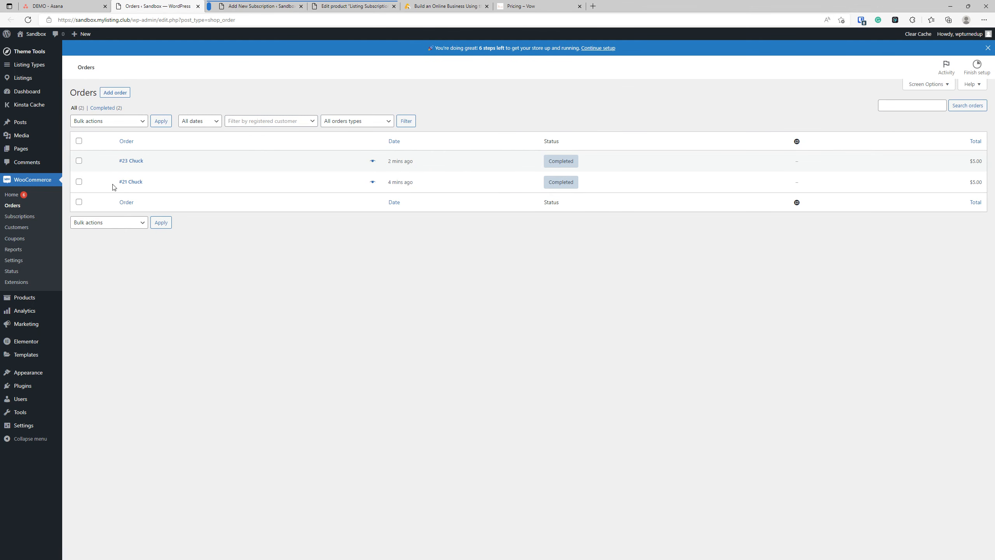
{"action": "left_click", "coordinate": [245, 7]}
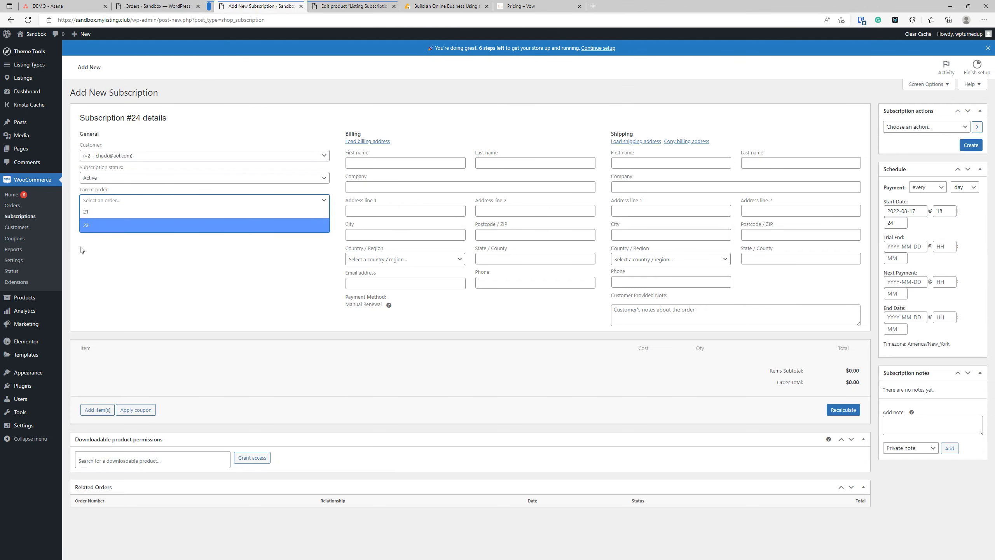
{"action": "left_click", "coordinate": [98, 213]}
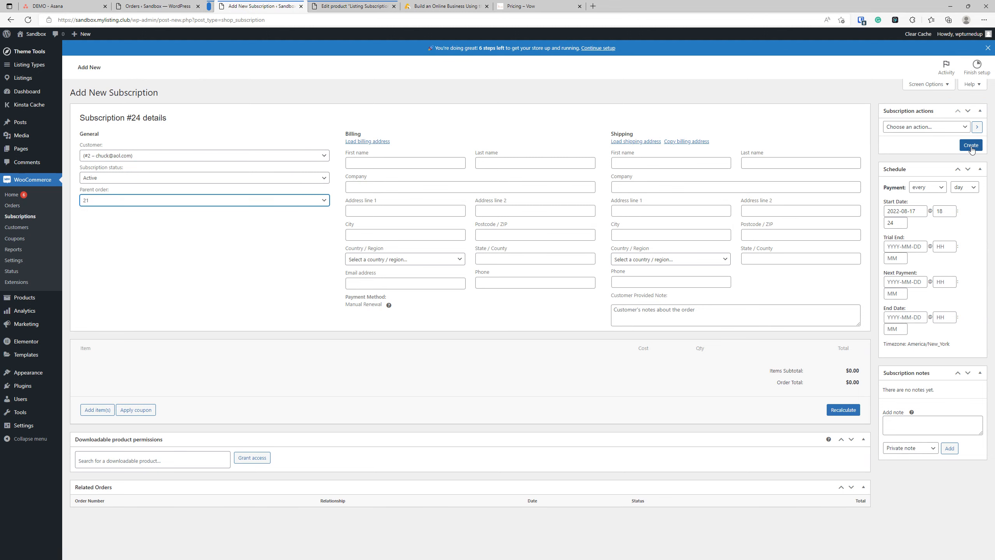
{"action": "left_click", "coordinate": [912, 128]}
{"action": "left_click", "coordinate": [912, 130]}
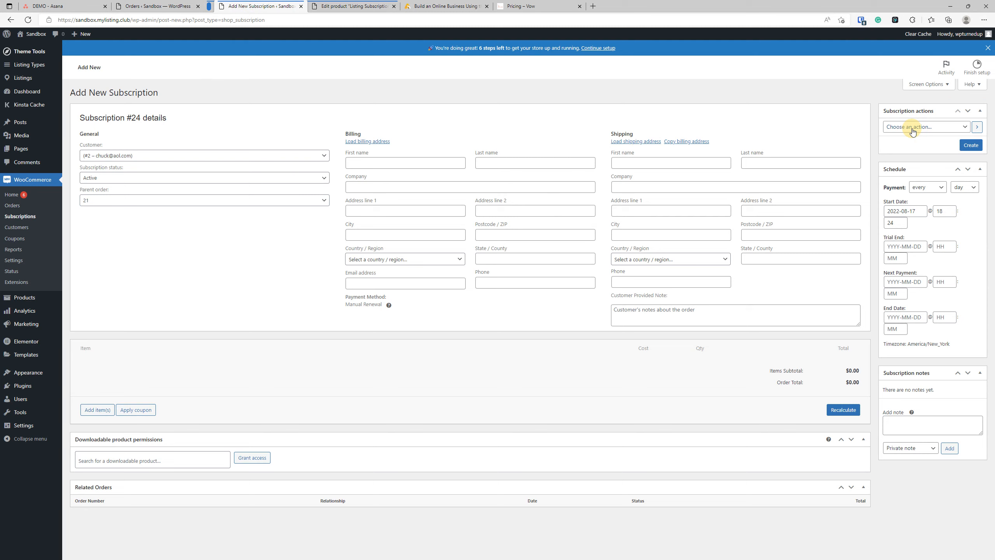
{"action": "left_click", "coordinate": [971, 145]}
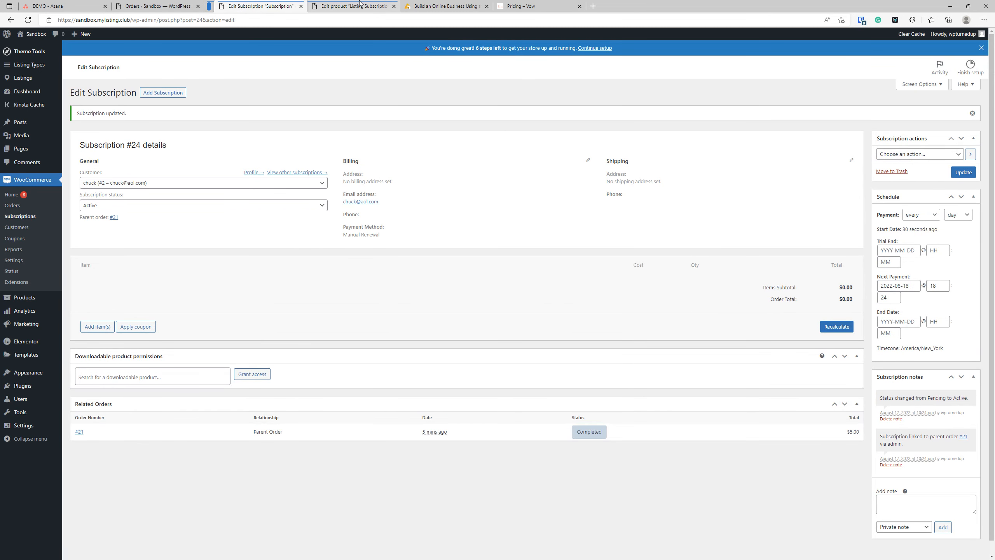
Step: Open Paid Listing Packages in a new browser tab, reload it, then go to Products
{"action": "mouse_move", "coordinate": [30, 399]}
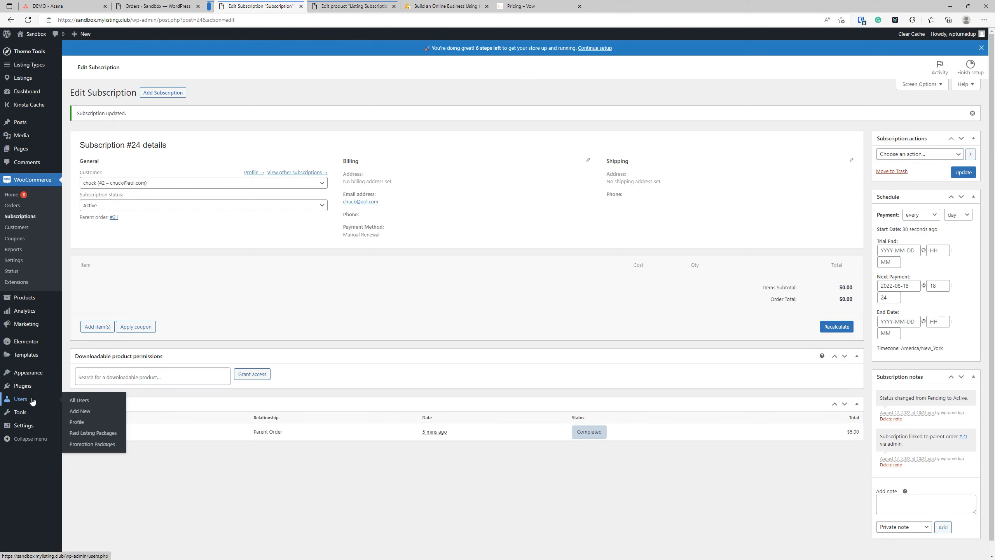
{"action": "right_click", "coordinate": [103, 433]}
{"action": "left_click", "coordinate": [146, 284]}
{"action": "left_click", "coordinate": [436, 9]}
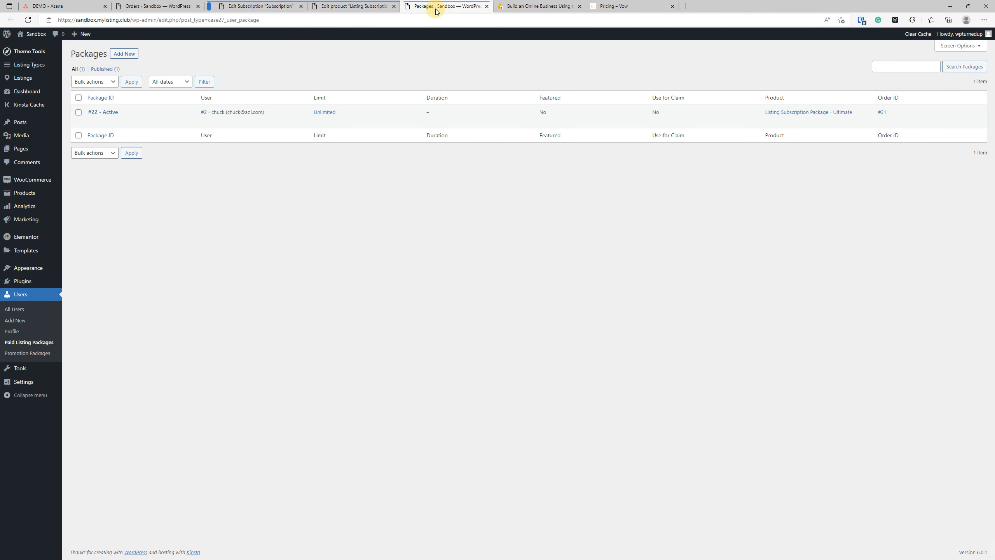
{"action": "left_click", "coordinate": [399, 247]}
{"action": "left_click", "coordinate": [27, 20]}
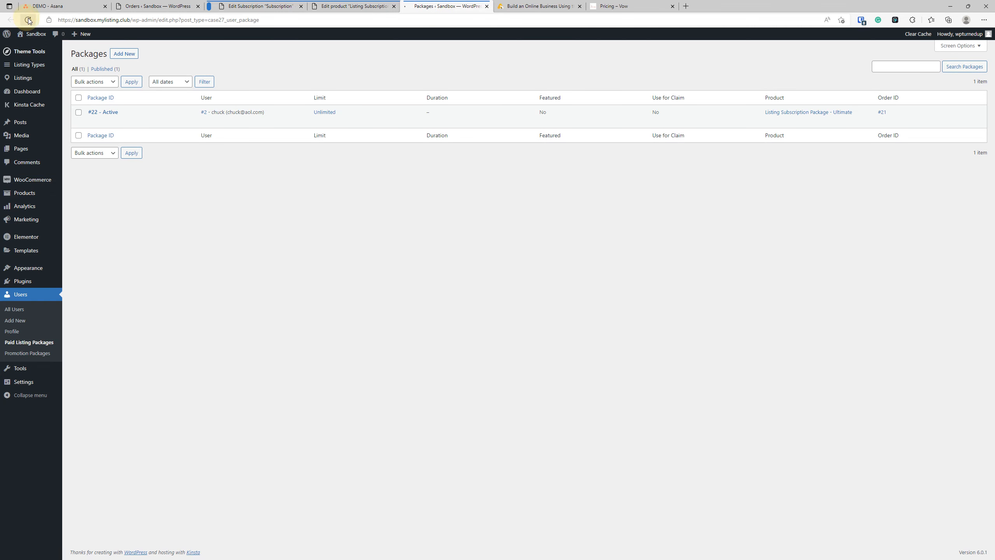
{"action": "left_click", "coordinate": [406, 258]}
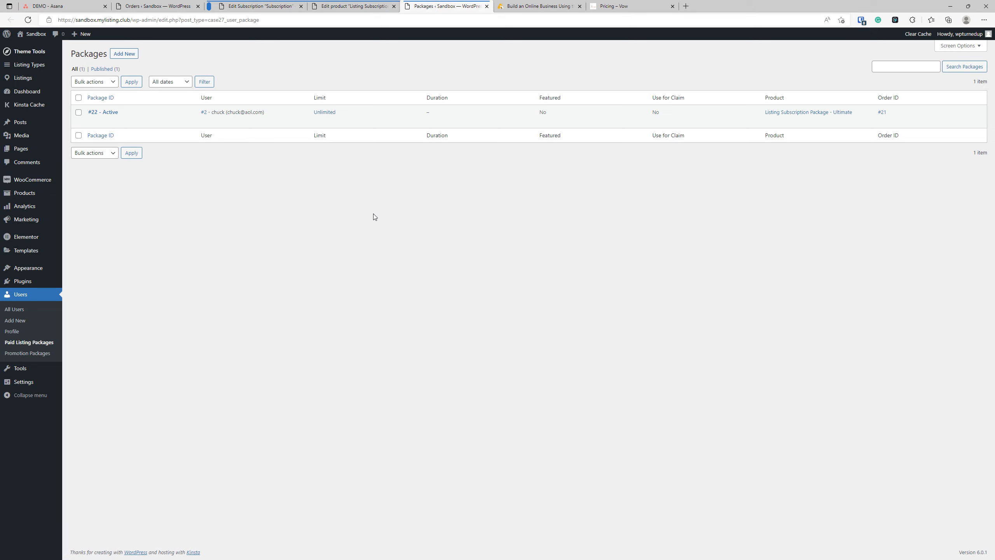
{"action": "left_click", "coordinate": [316, 316]}
{"action": "mouse_move", "coordinate": [28, 195]}
{"action": "left_click", "coordinate": [28, 195]}
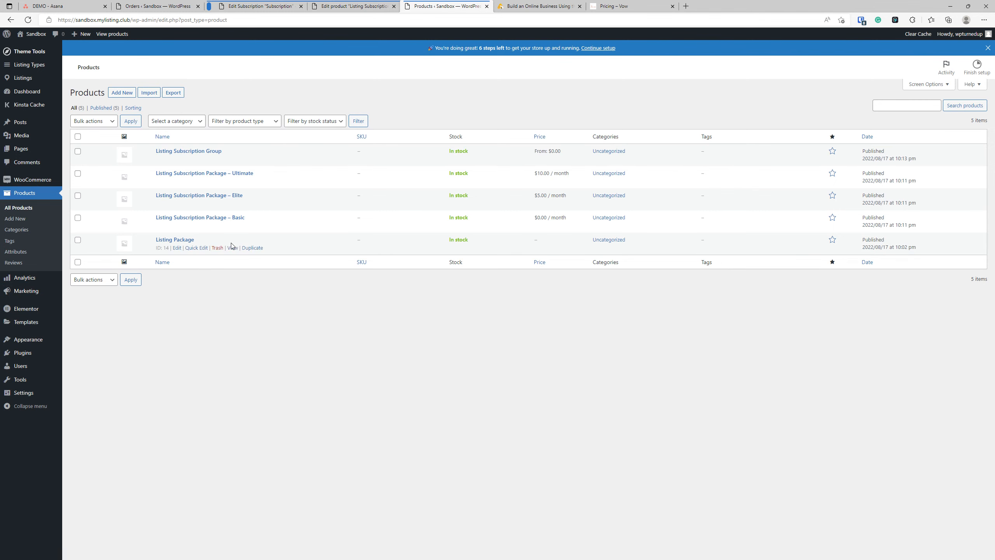
Step: Look over the Ultimate package product and the subscriptions plugin settings
{"action": "left_click", "coordinate": [209, 173]}
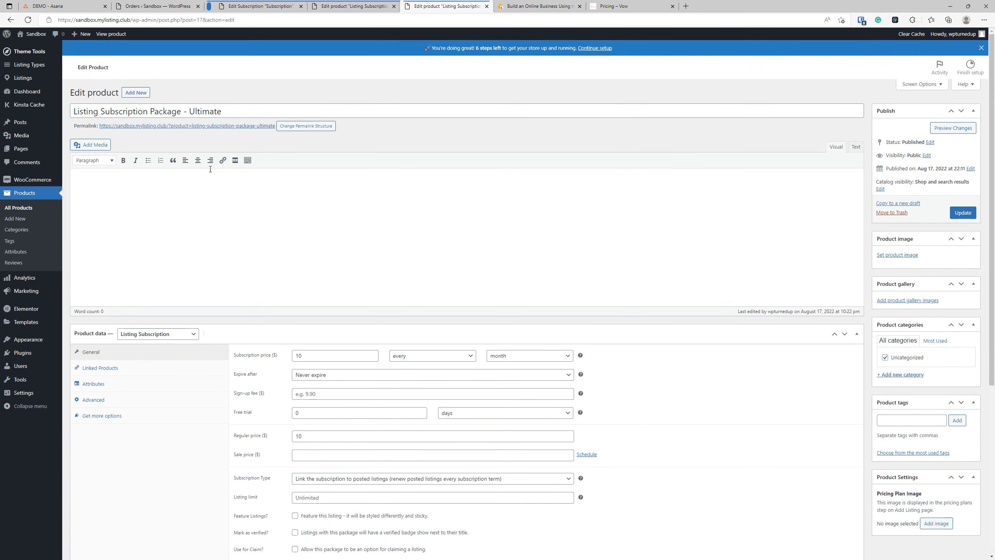
{"action": "scroll", "coordinate": [410, 348], "scroll_direction": "down", "scroll_amount": 4}
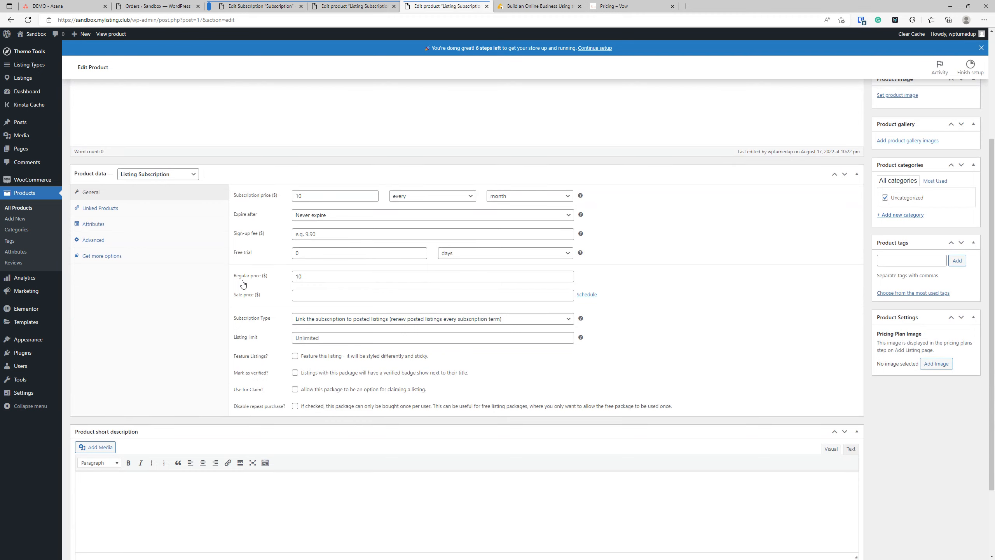
{"action": "scroll", "coordinate": [207, 343], "scroll_direction": "down", "scroll_amount": 1}
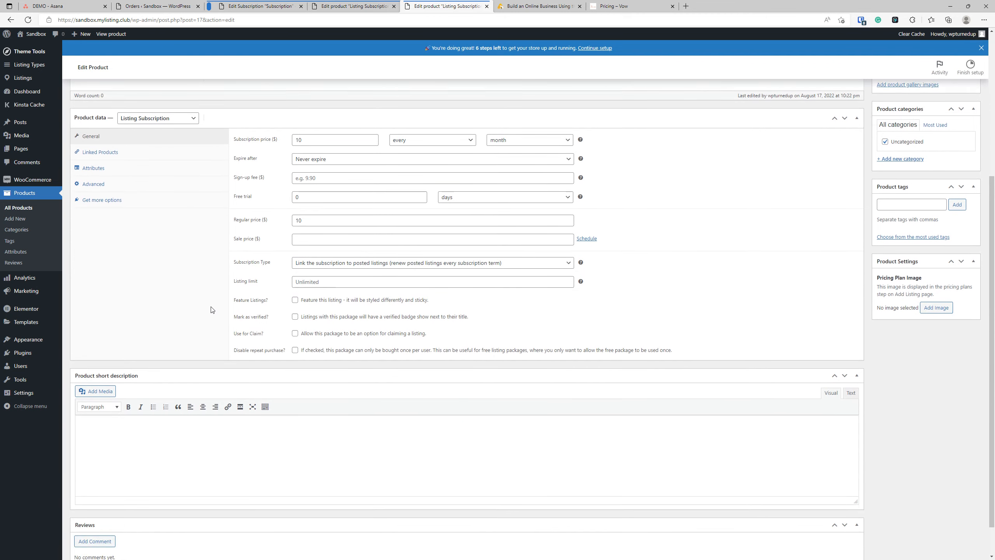
{"action": "left_click", "coordinate": [23, 353]}
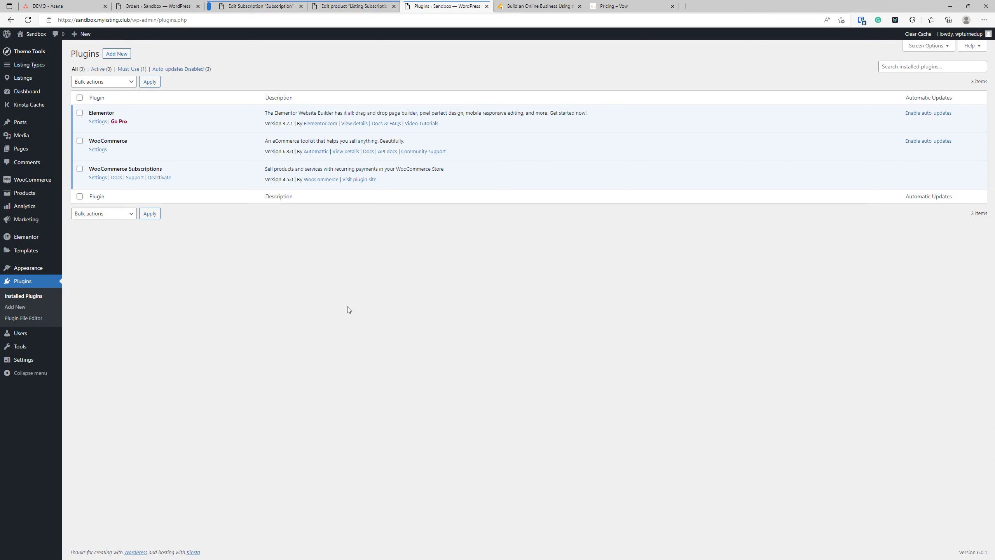
{"action": "left_click", "coordinate": [98, 177]}
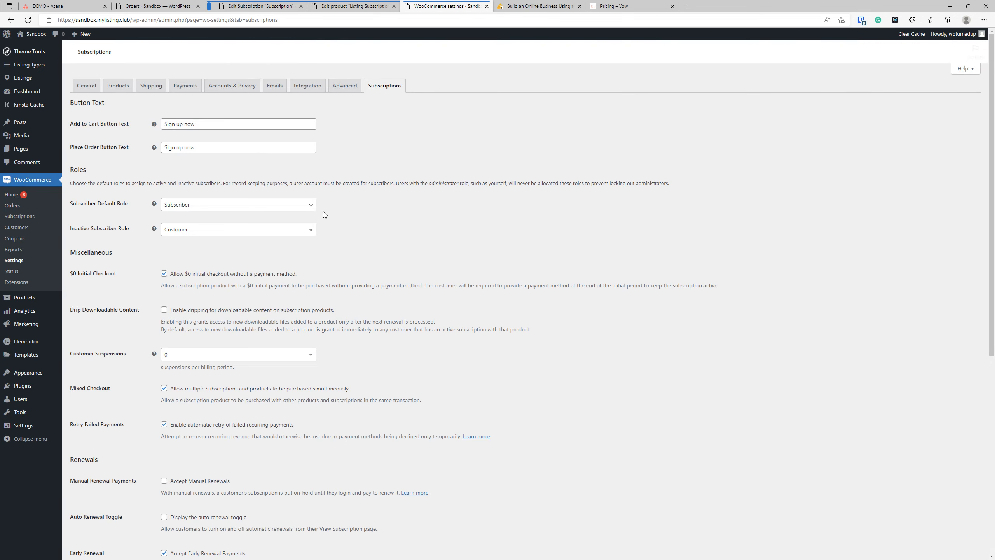
{"action": "scroll", "coordinate": [492, 285], "scroll_direction": "down", "scroll_amount": 8}
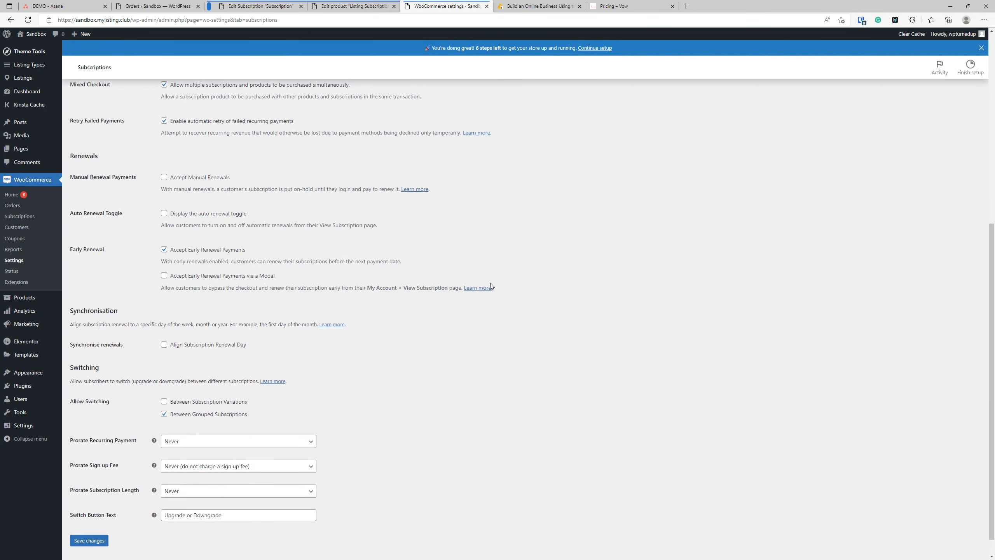
{"action": "scroll", "coordinate": [490, 314], "scroll_direction": "up", "scroll_amount": 9}
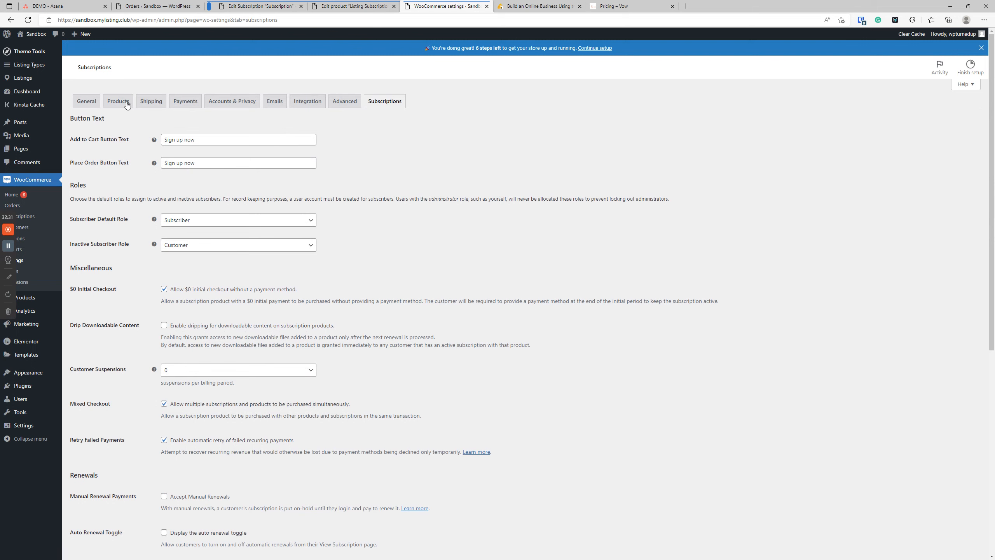
{"action": "left_click", "coordinate": [37, 300]}
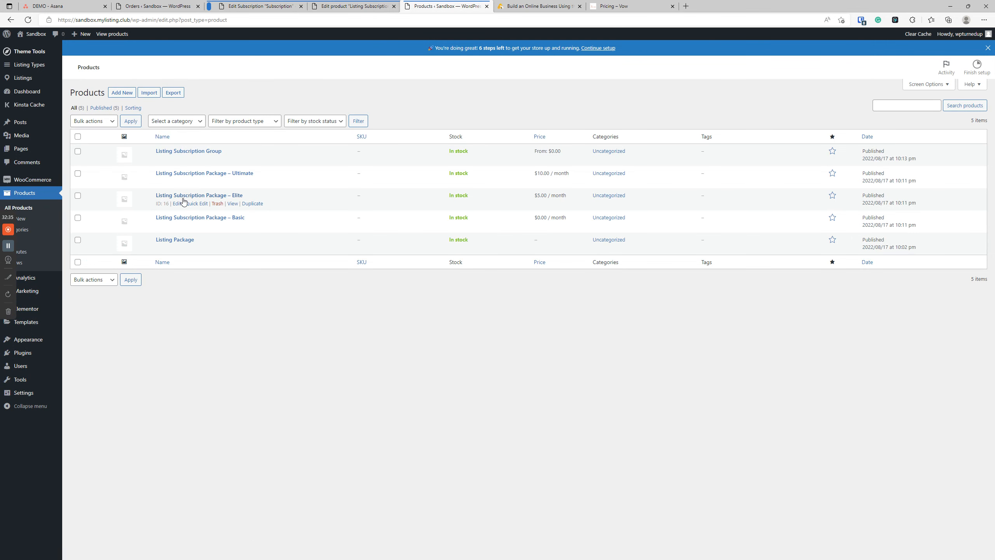
Step: Inspect the Ultimate package's subscription type in a new editor tab, then return to Orders
{"action": "right_click", "coordinate": [176, 182]}
{"action": "left_click", "coordinate": [196, 189]}
{"action": "key", "text": "ctrl+Tab"}
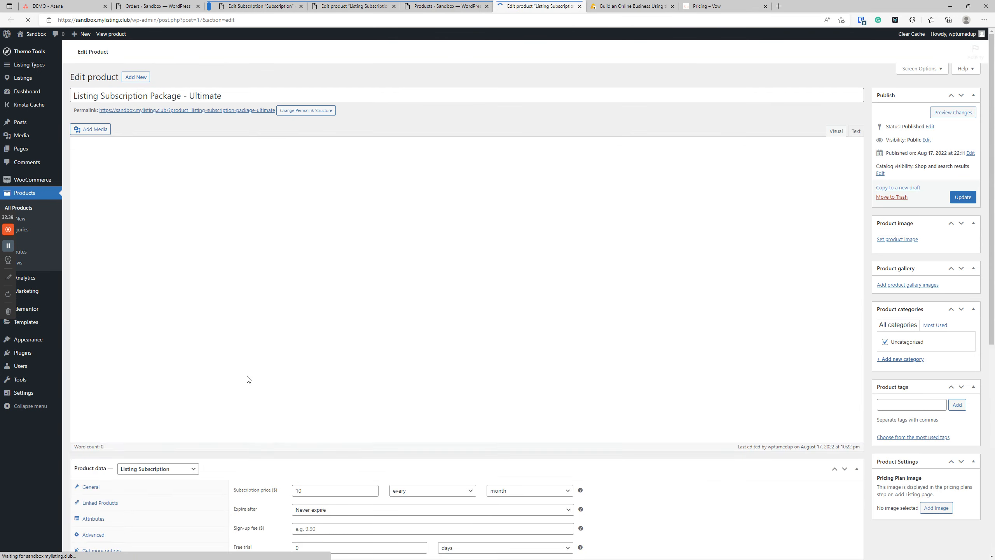
{"action": "scroll", "coordinate": [294, 404], "scroll_direction": "down", "scroll_amount": 4}
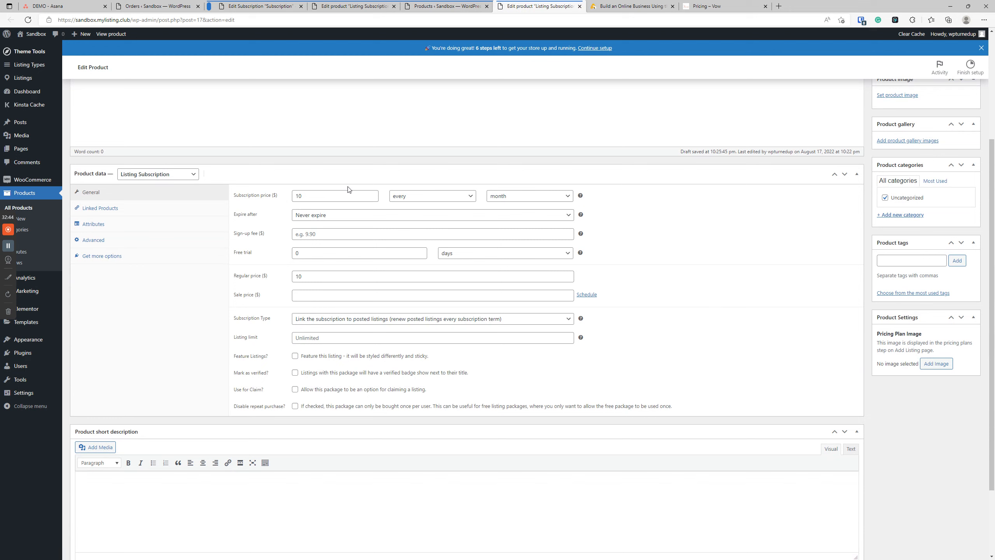
{"action": "left_click", "coordinate": [378, 320]}
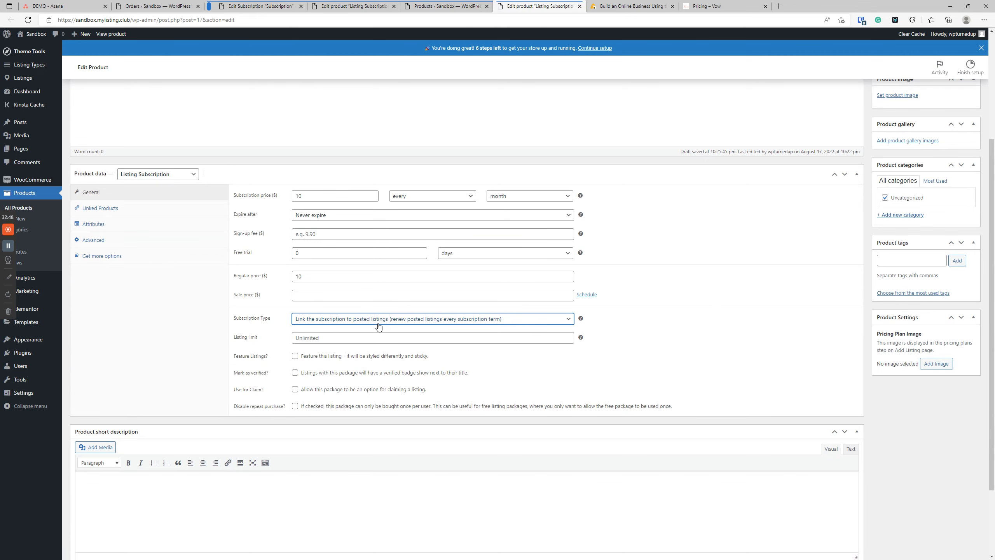
{"action": "scroll", "coordinate": [500, 403], "scroll_direction": "up", "scroll_amount": 4}
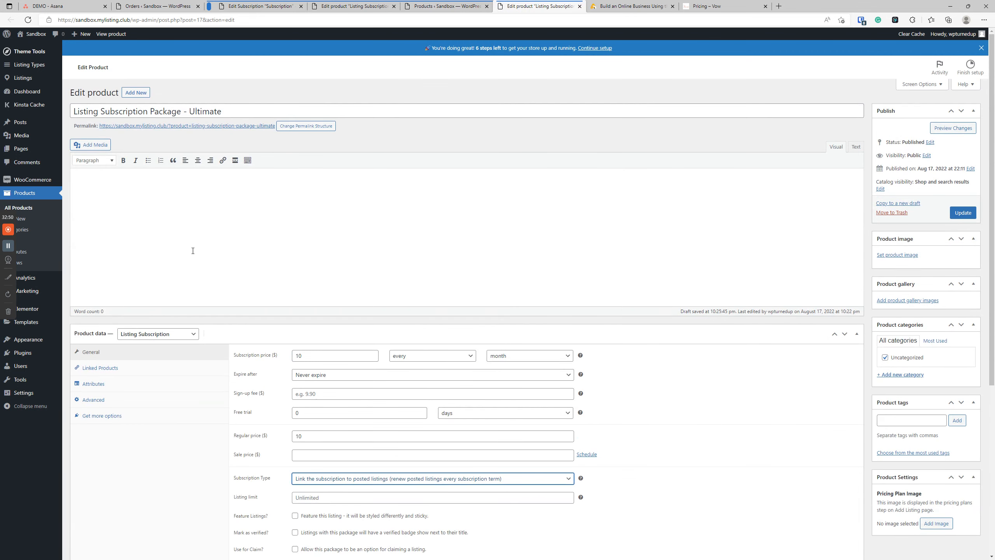
{"action": "left_click", "coordinate": [24, 206]}
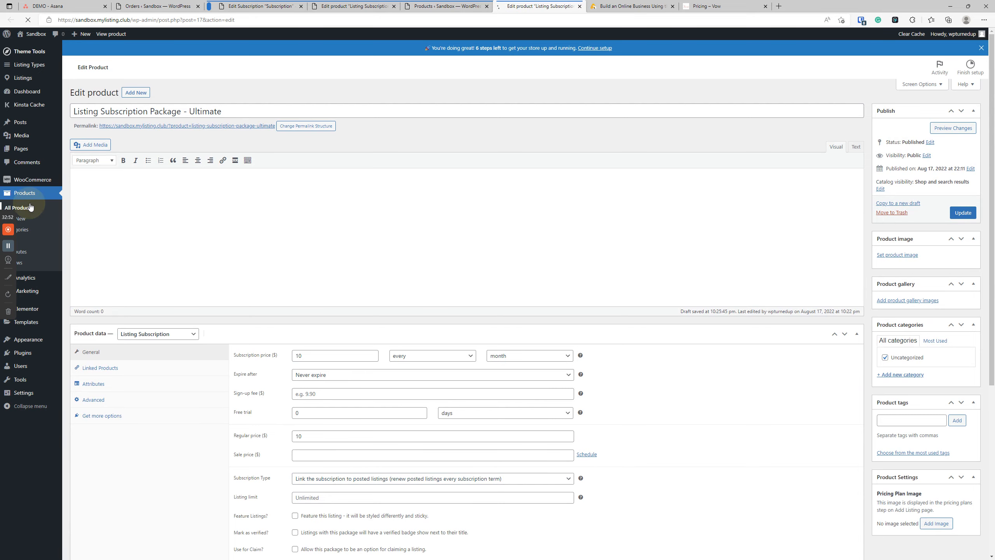
{"action": "left_click", "coordinate": [242, 310]}
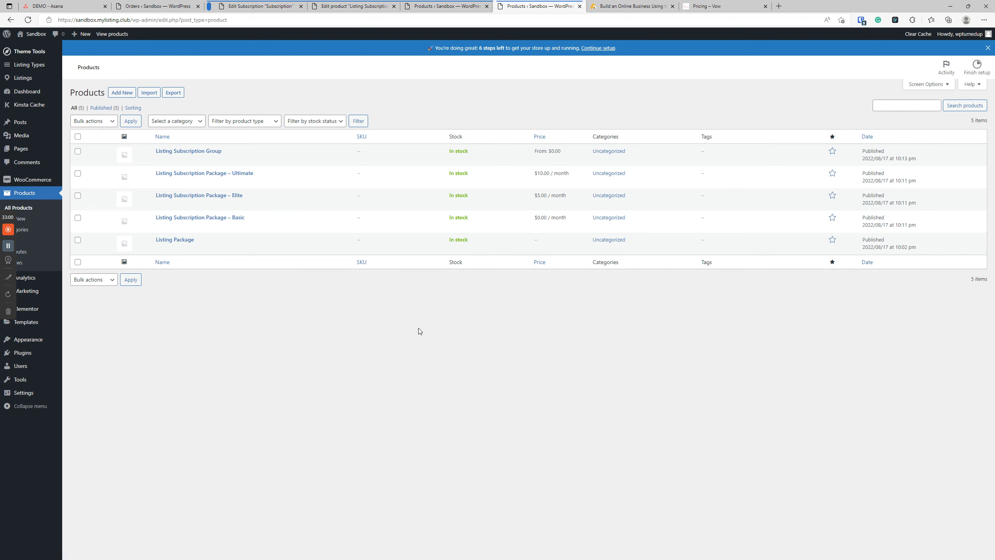
{"action": "left_click", "coordinate": [140, 7]}
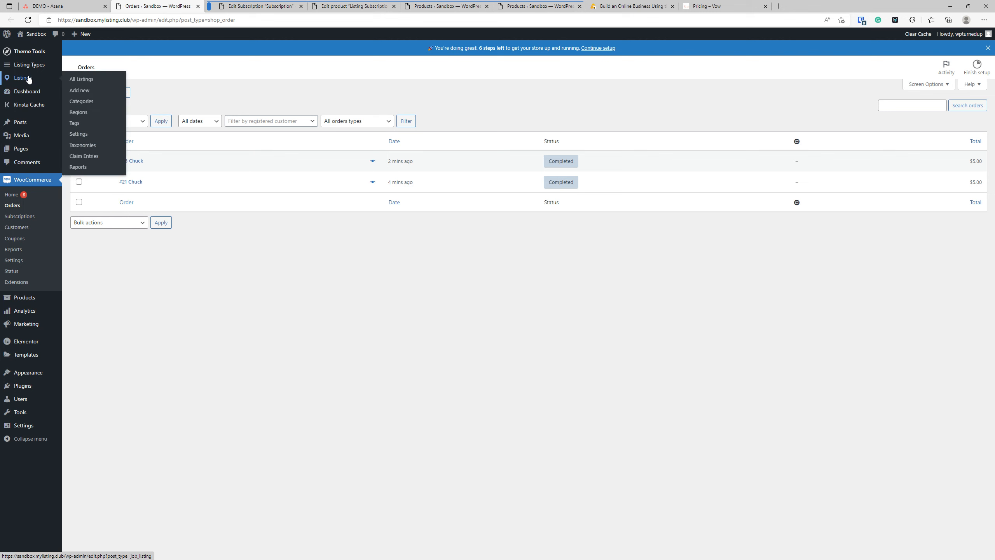
Step: Create and publish a new listing type titled 'Listing Type 1'
{"action": "right_click", "coordinate": [34, 65]}
{"action": "left_click", "coordinate": [49, 74]}
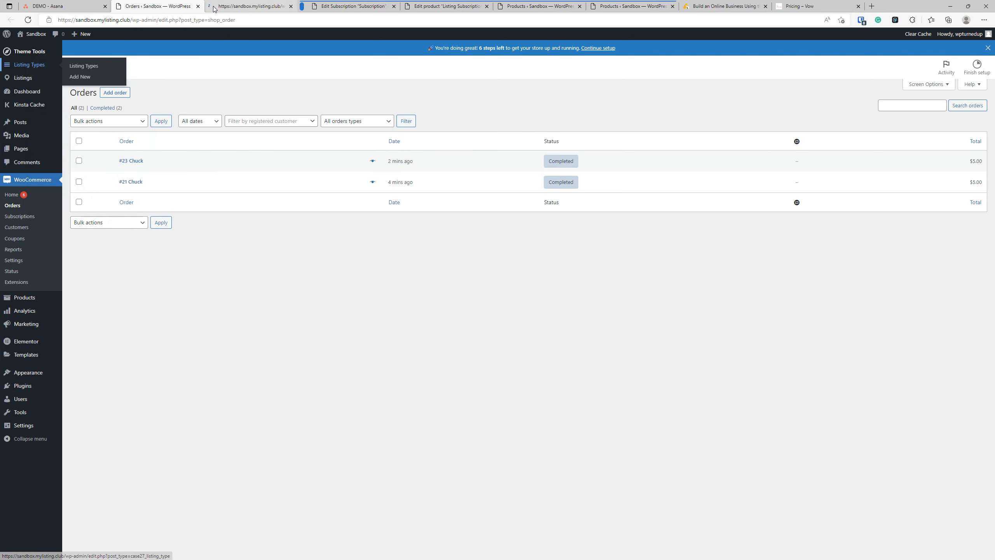
{"action": "left_click", "coordinate": [221, 7]}
{"action": "left_click", "coordinate": [138, 54]}
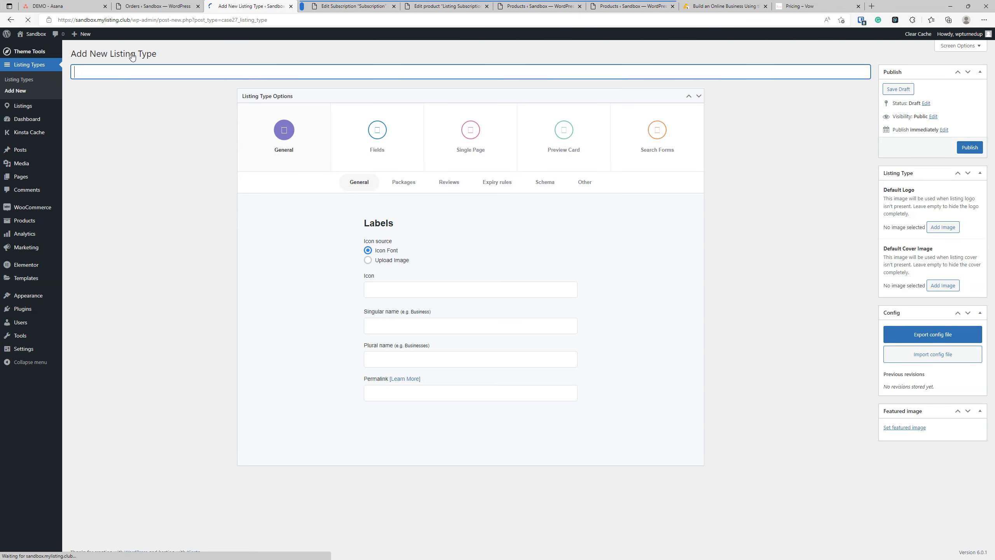
{"action": "type", "text": "Listing Type 1"}
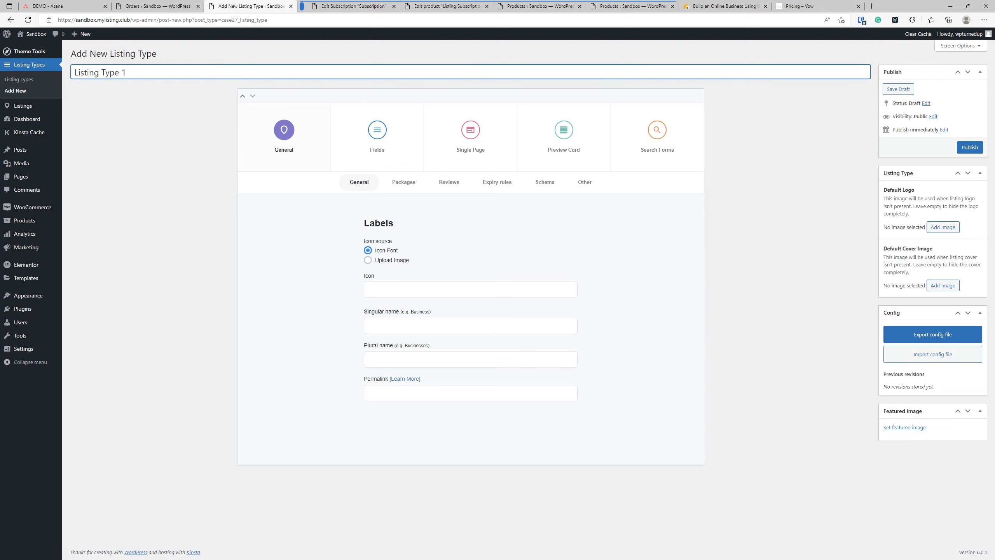
{"action": "left_click", "coordinate": [966, 150]}
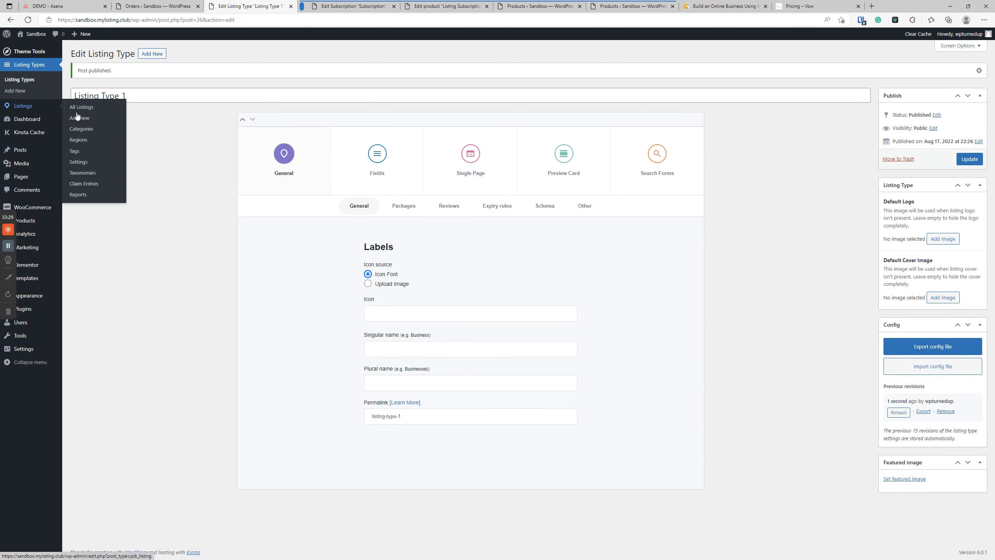
Step: Publish a new listing, Listing 1, assigned to Listing Type 1
{"action": "left_click", "coordinate": [79, 118]}
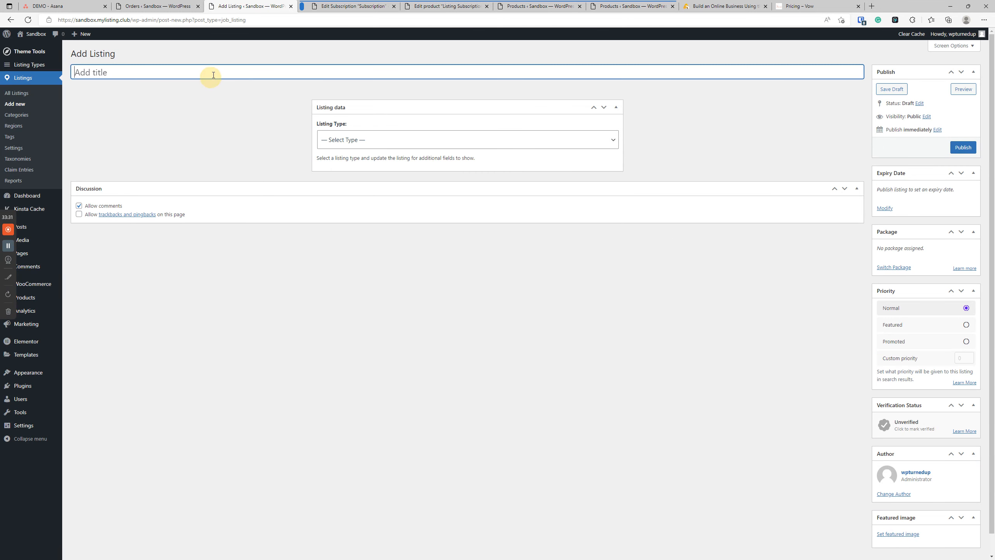
{"action": "type", "text": "L"}
{"action": "left_click", "coordinate": [372, 140]}
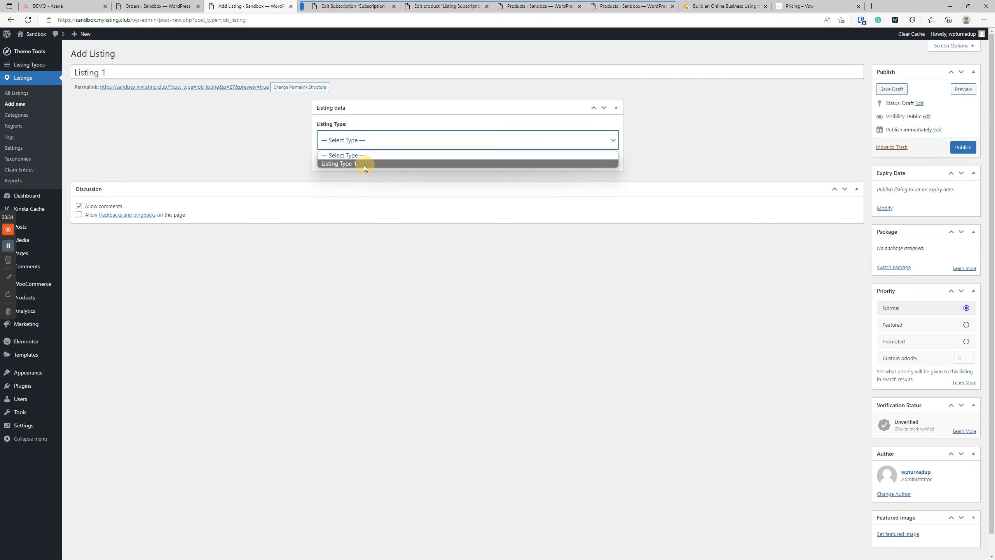
{"action": "left_click", "coordinate": [364, 165]}
{"action": "left_click", "coordinate": [535, 62]}
{"action": "left_click", "coordinate": [961, 171]}
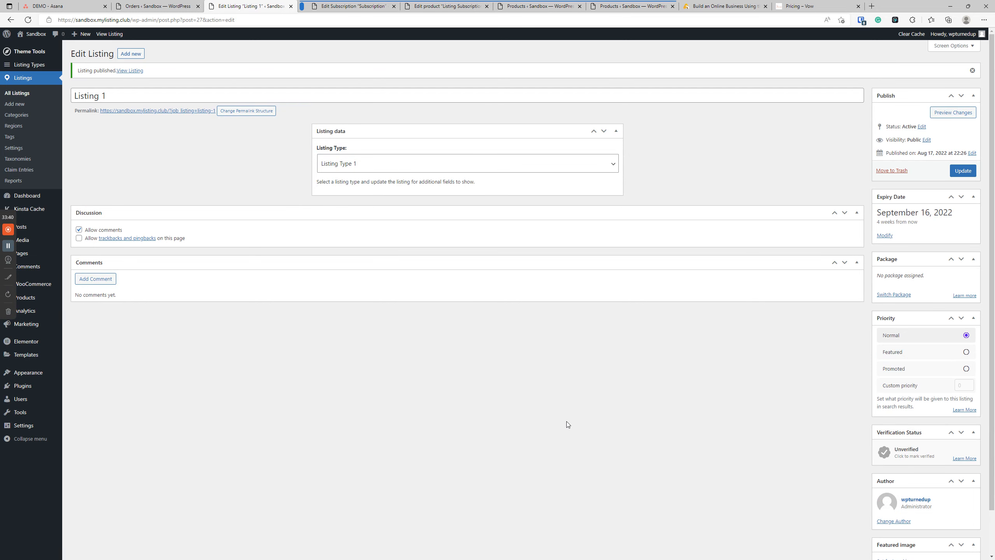
{"action": "left_click", "coordinate": [353, 5]}
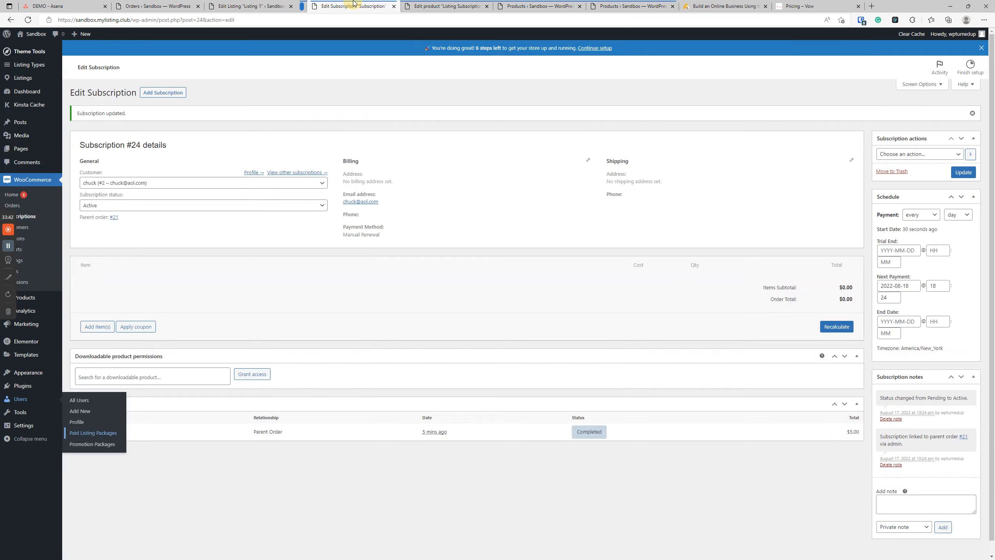
Step: Trash subscription #24 and permanently delete it from the trash
{"action": "left_click", "coordinate": [28, 217]}
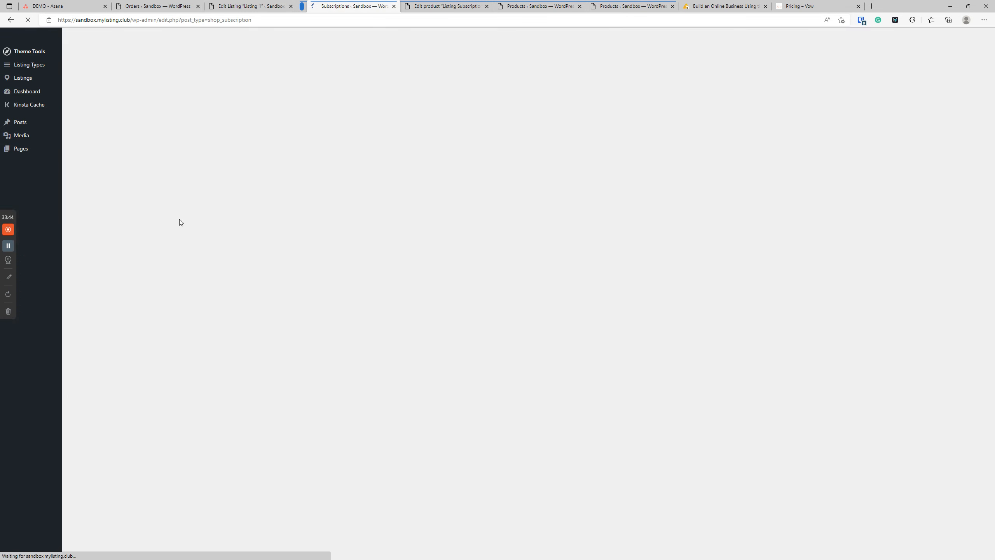
{"action": "left_click", "coordinate": [77, 140]}
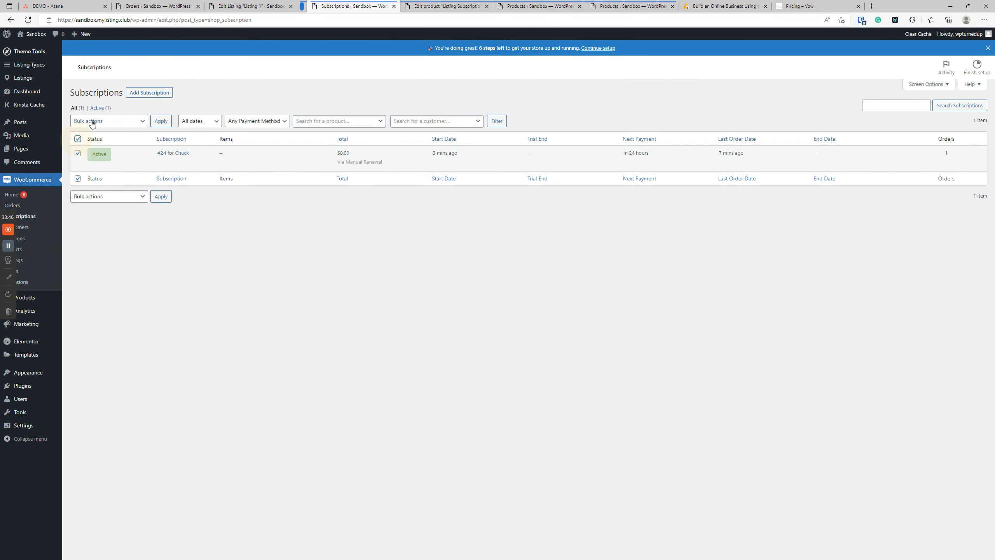
{"action": "left_click", "coordinate": [108, 121]}
{"action": "left_click", "coordinate": [90, 137]}
{"action": "left_click", "coordinate": [161, 122]}
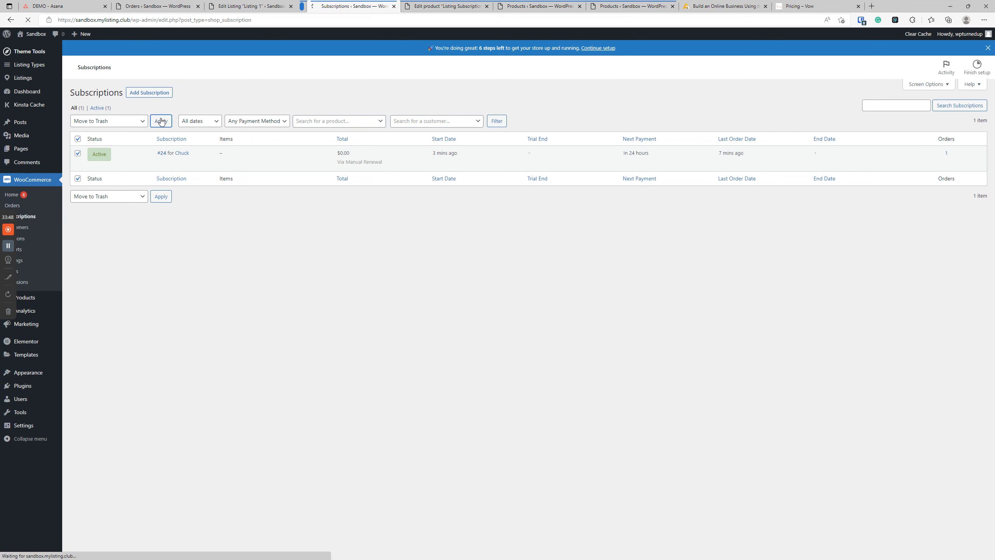
{"action": "left_click", "coordinate": [97, 134]}
{"action": "left_click", "coordinate": [509, 121]}
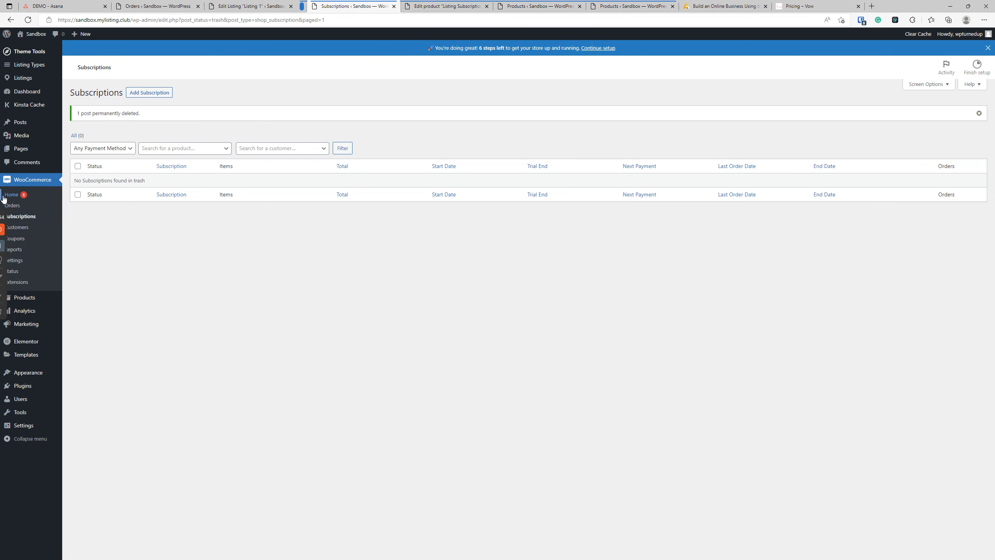
Step: Trash orders #23 and #21 and permanently delete them
{"action": "left_click", "coordinate": [12, 205]}
{"action": "left_click", "coordinate": [80, 126]}
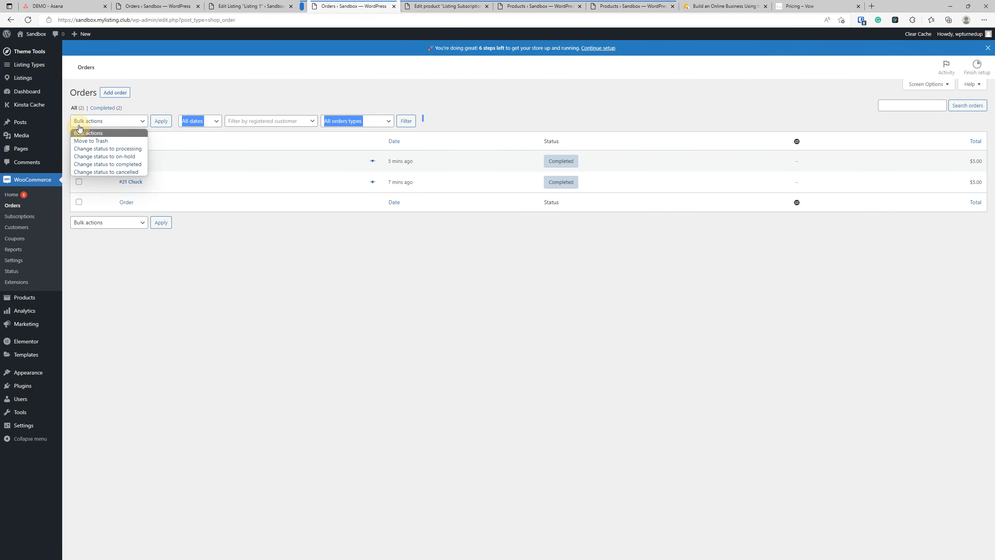
{"action": "left_click", "coordinate": [214, 308]}
{"action": "left_click", "coordinate": [80, 142]}
{"action": "left_click", "coordinate": [98, 122]}
{"action": "left_click", "coordinate": [95, 135]}
{"action": "left_click", "coordinate": [164, 125]}
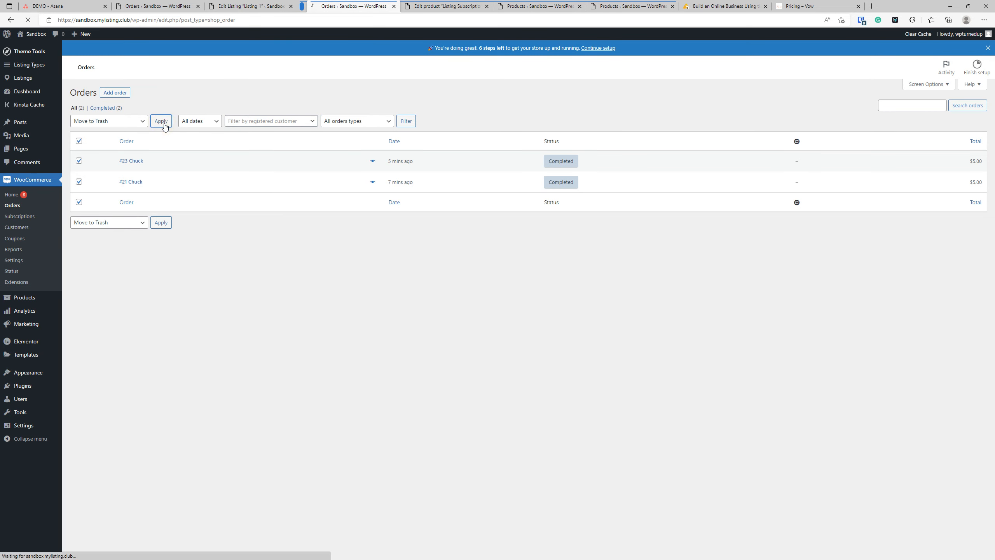
{"action": "left_click", "coordinate": [96, 135]}
{"action": "left_click", "coordinate": [434, 109]}
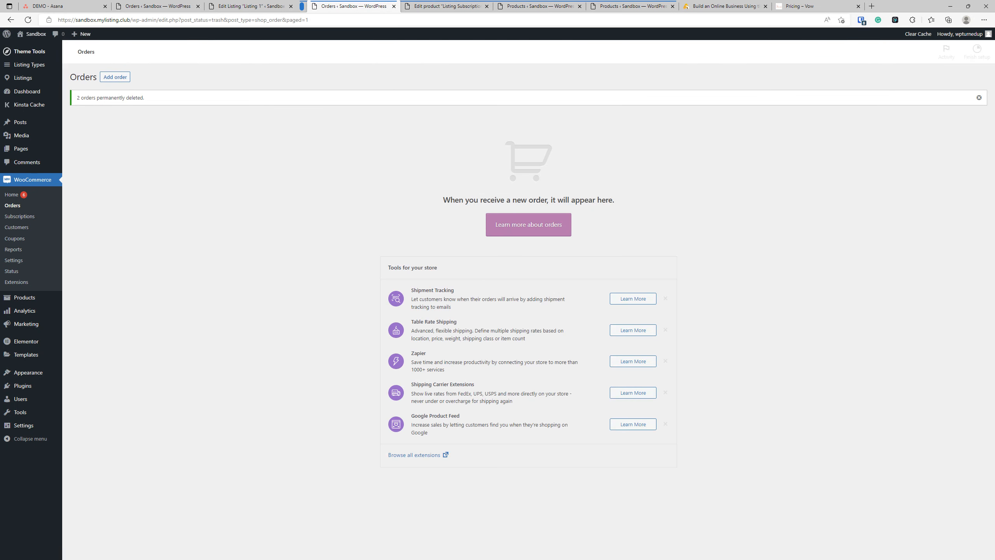
Step: Trash package #22 in Paid Listing Packages and permanently delete it
{"action": "left_click", "coordinate": [987, 49]}
{"action": "mouse_move", "coordinate": [58, 404]}
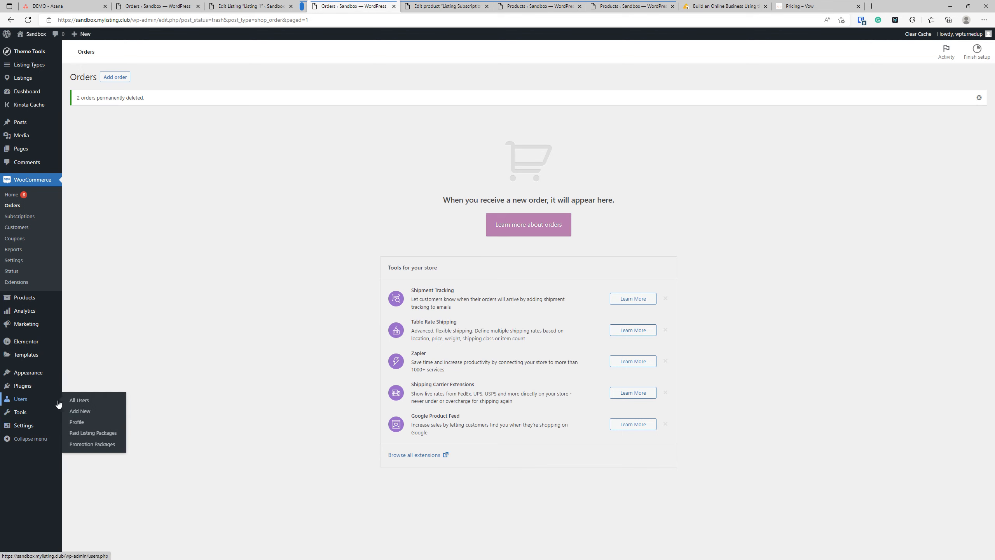
{"action": "left_click", "coordinate": [93, 432]}
{"action": "left_click", "coordinate": [104, 120]}
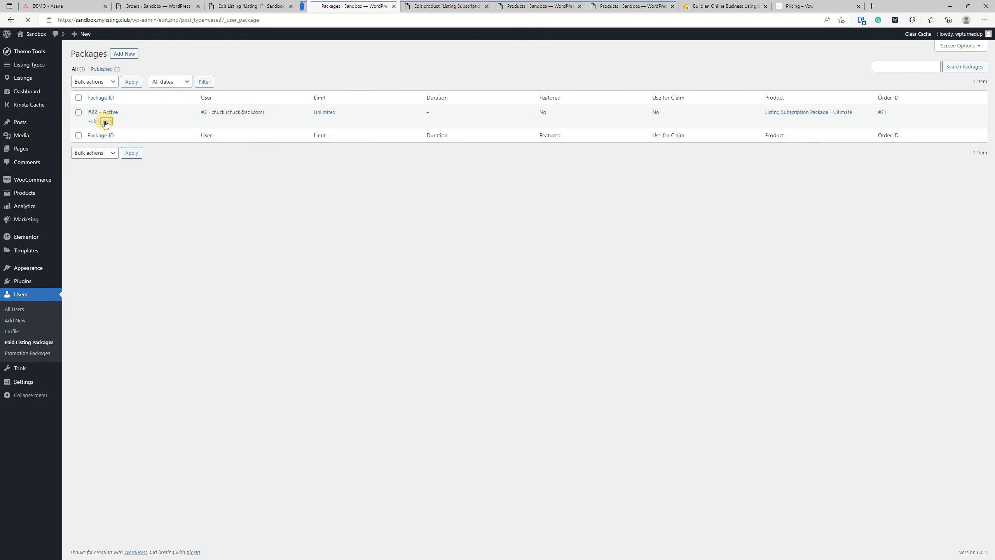
{"action": "left_click", "coordinate": [98, 93]}
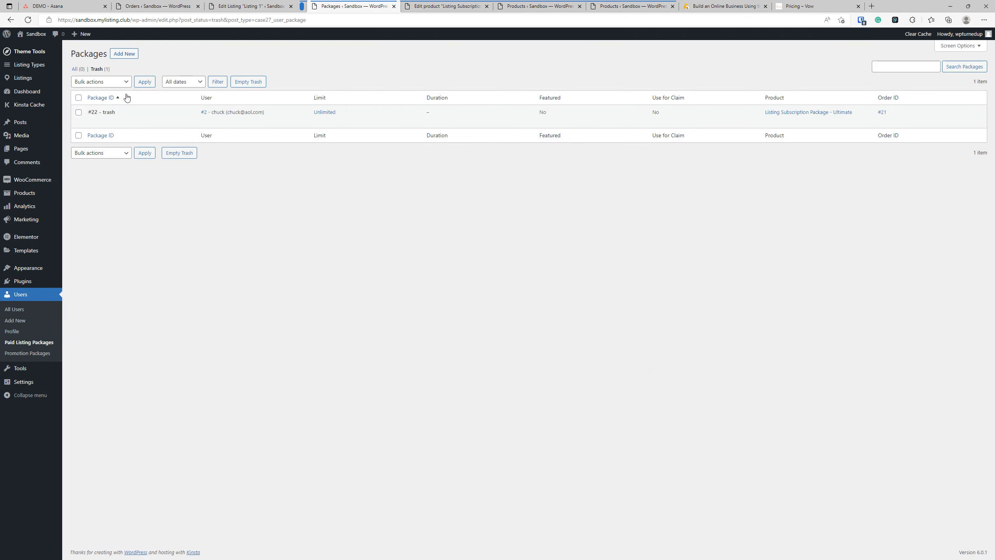
{"action": "left_click", "coordinate": [243, 82]}
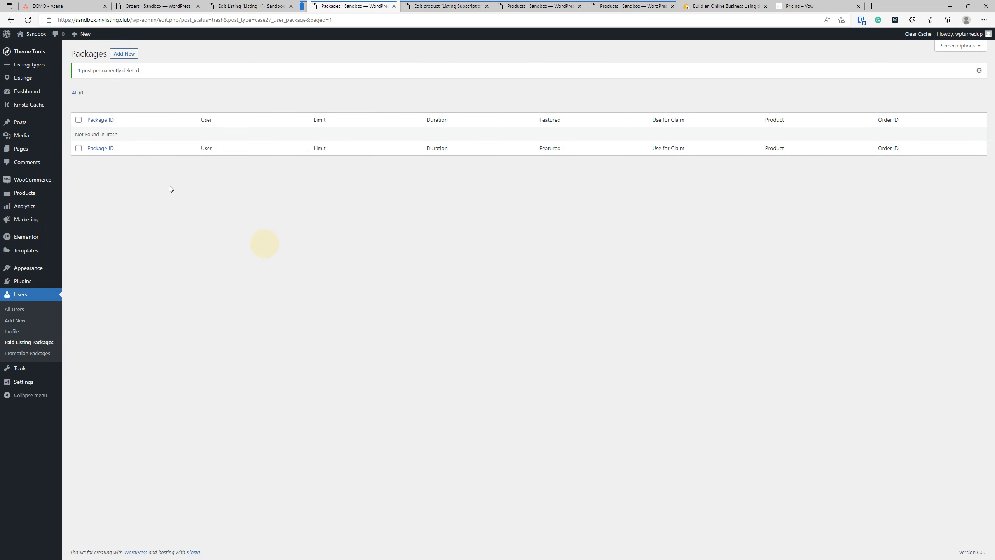
{"action": "left_click", "coordinate": [446, 6]}
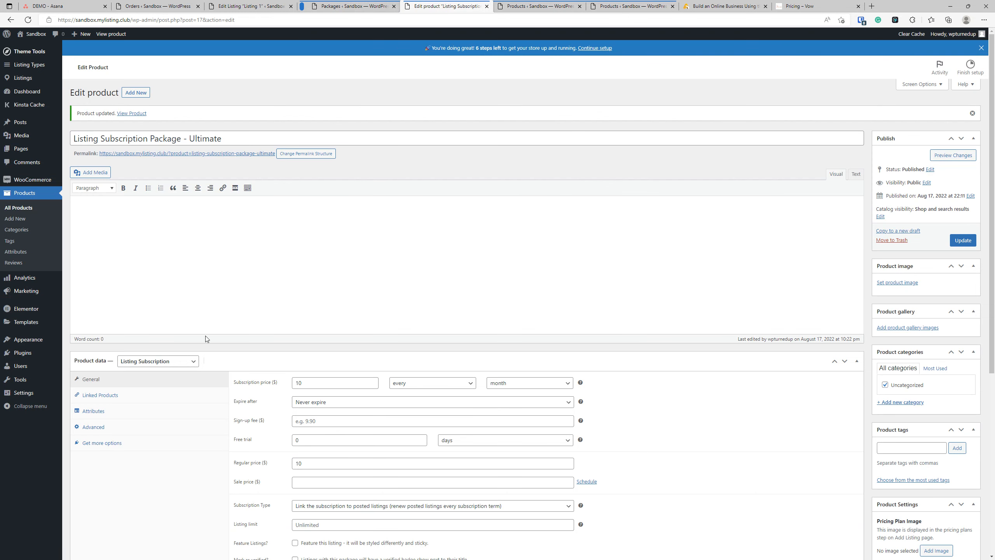
Step: Set the Ultimate subscription product's Listing limit to 5 and update the product
{"action": "scroll", "coordinate": [178, 389], "scroll_direction": "down", "scroll_amount": 6}
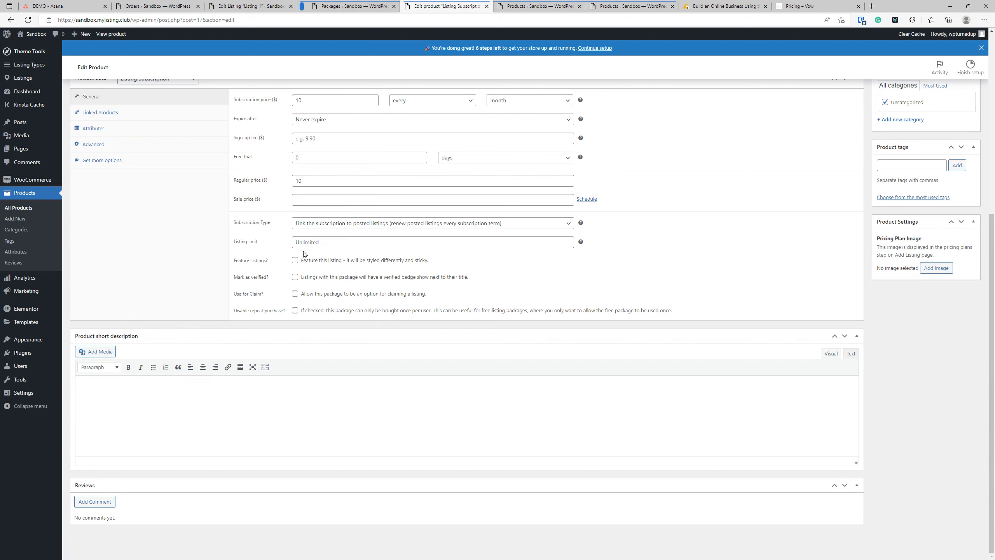
{"action": "left_click", "coordinate": [312, 242]}
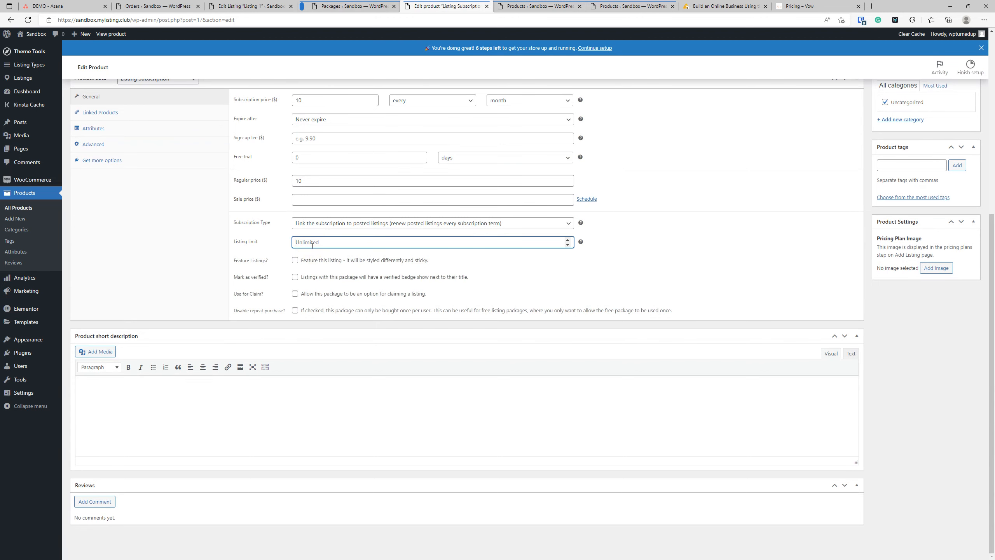
{"action": "type", "text": "1"}
{"action": "scroll", "coordinate": [745, 246], "scroll_direction": "up", "scroll_amount": 3}
{"action": "left_click", "coordinate": [245, 402]}
{"action": "type", "text": "5"}
{"action": "left_click", "coordinate": [964, 120]}
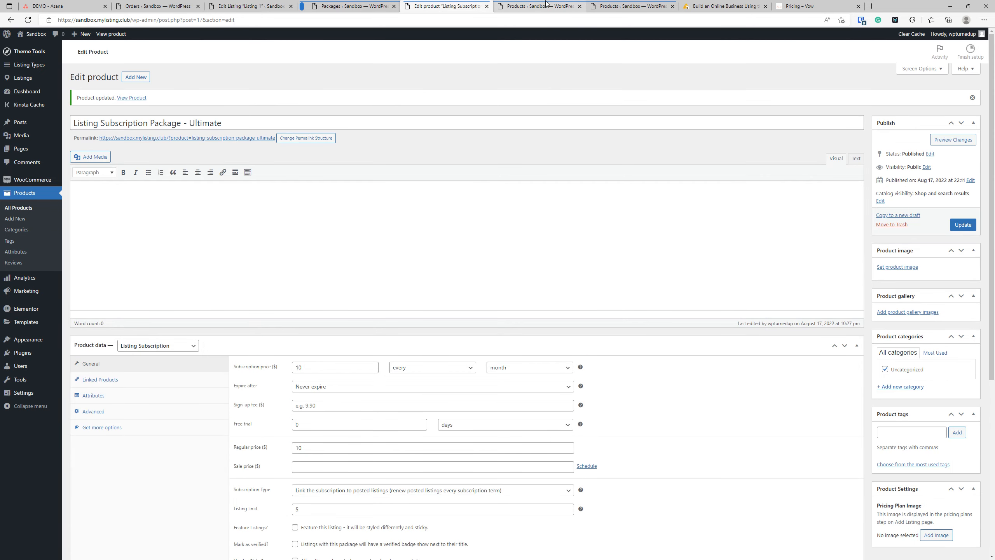
Step: Close the extra packages and product tabs, reload the Listing 1 editor, and bring up the Orders link
{"action": "left_click", "coordinate": [315, 3]}
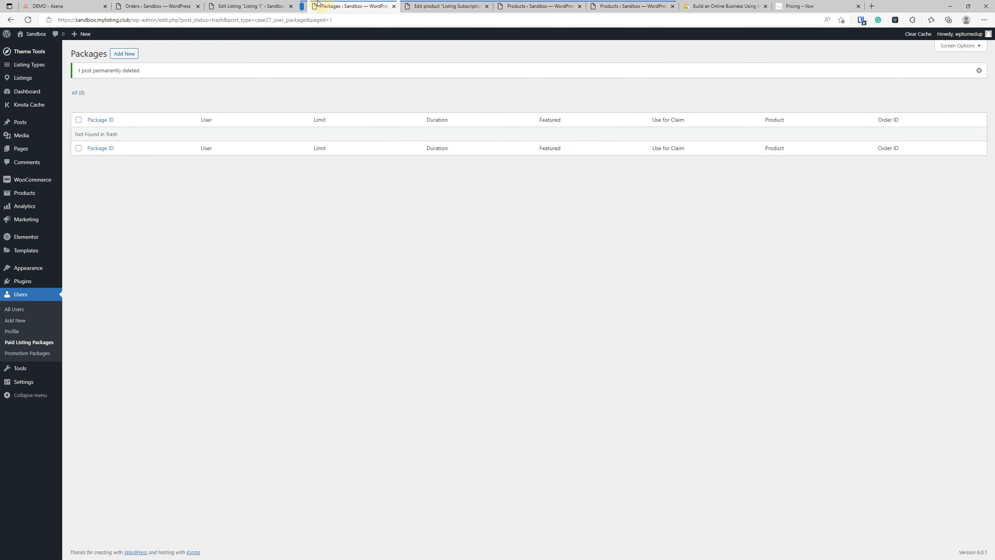
{"action": "left_click", "coordinate": [394, 6]}
{"action": "left_click", "coordinate": [395, 6]}
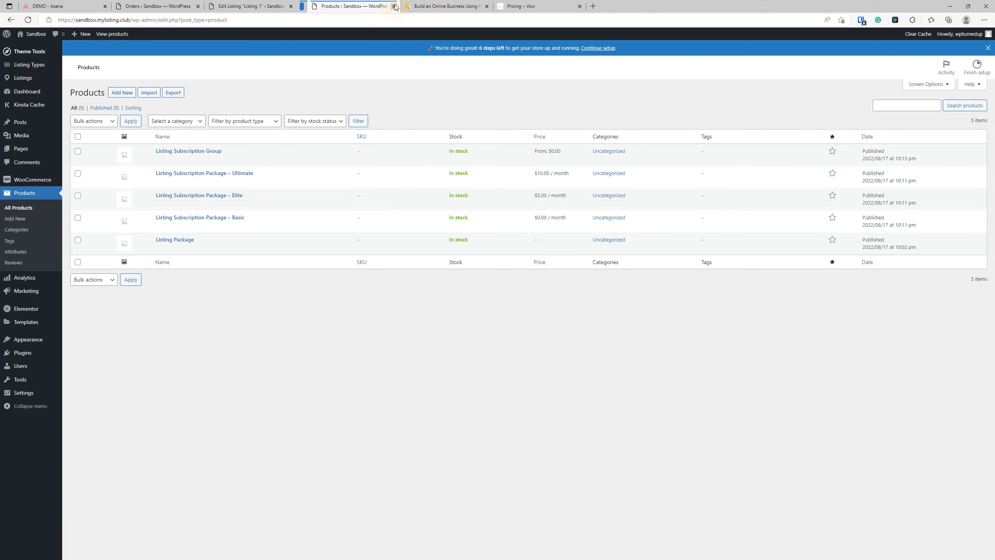
{"action": "left_click", "coordinate": [394, 6]}
{"action": "left_click", "coordinate": [395, 6]}
{"action": "left_click", "coordinate": [250, 5]}
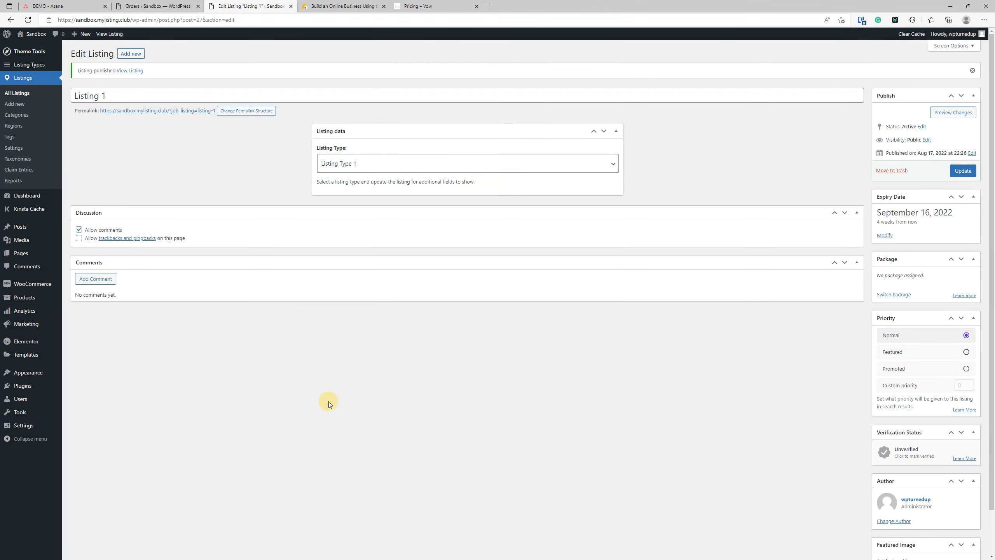
{"action": "left_click", "coordinate": [28, 19]}
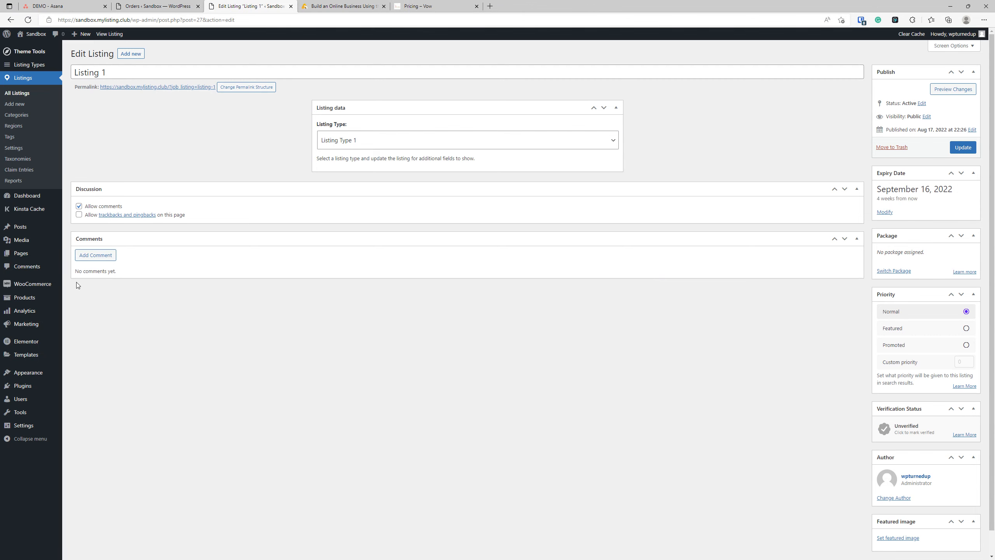
{"action": "mouse_move", "coordinate": [36, 284]}
{"action": "left_click", "coordinate": [78, 298]}
{"action": "right_click", "coordinate": [78, 298]}
Step: Start a new order with status Completed for the existing customer
{"action": "left_click", "coordinate": [102, 305]}
{"action": "left_click", "coordinate": [346, 5]}
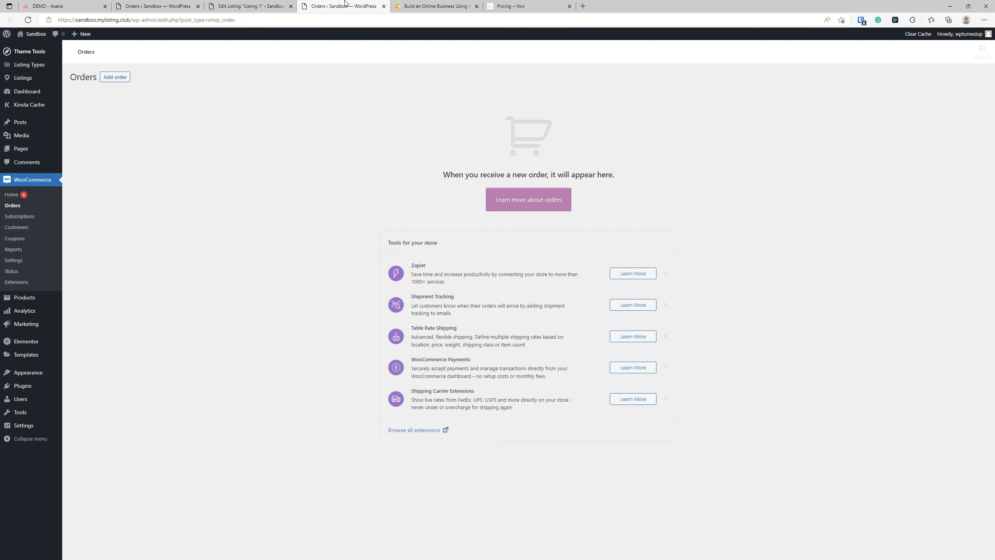
{"action": "left_click", "coordinate": [198, 6]}
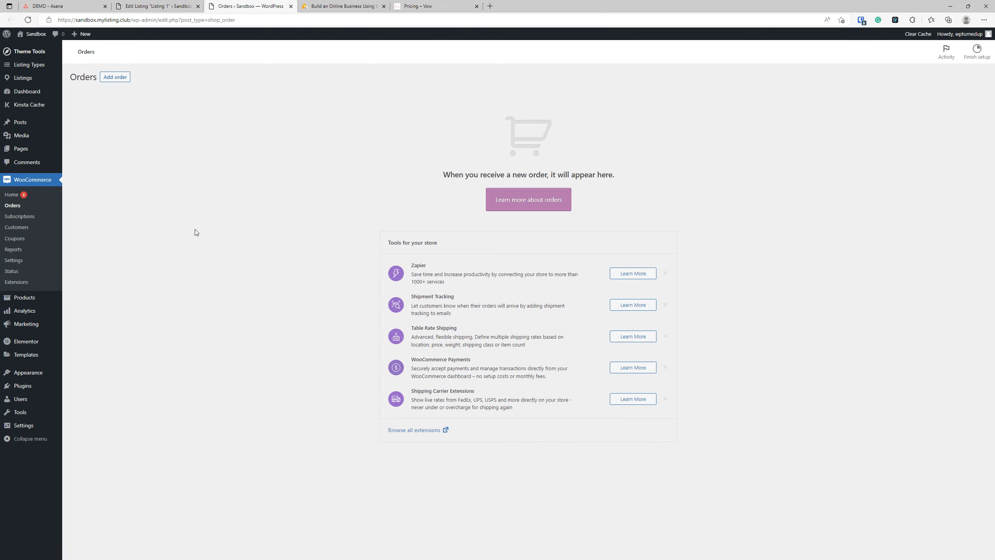
{"action": "left_click", "coordinate": [129, 77]}
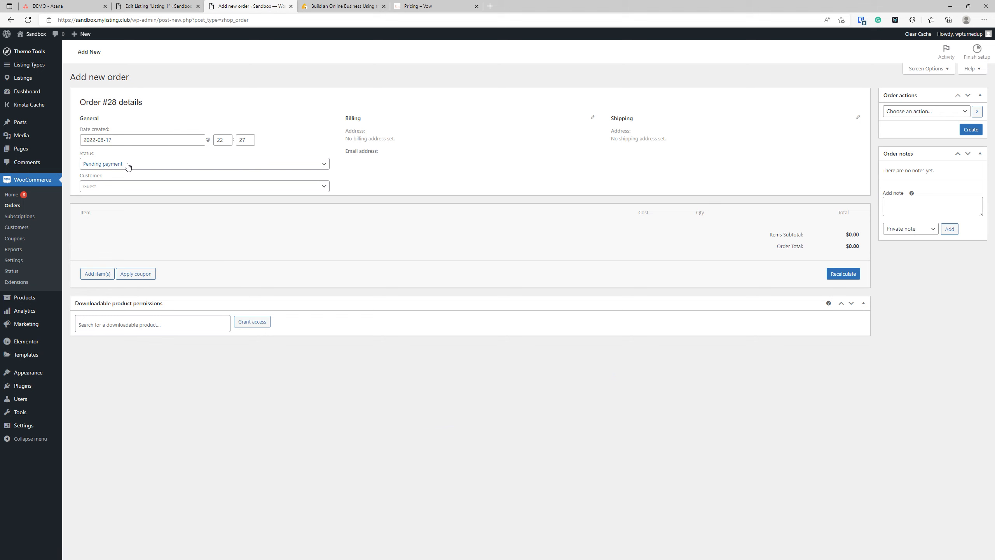
{"action": "left_click", "coordinate": [128, 166]}
{"action": "left_click", "coordinate": [121, 215]}
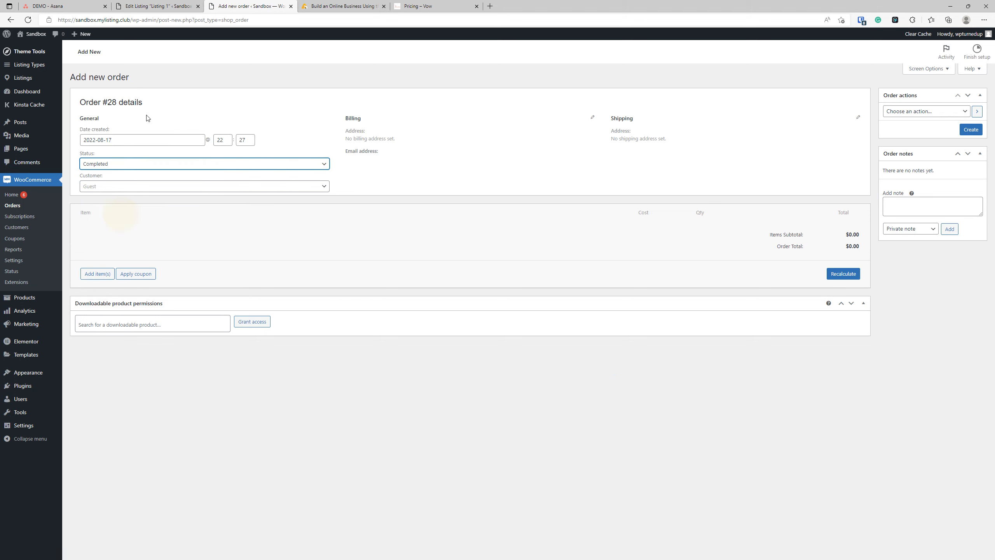
{"action": "left_click", "coordinate": [138, 187]}
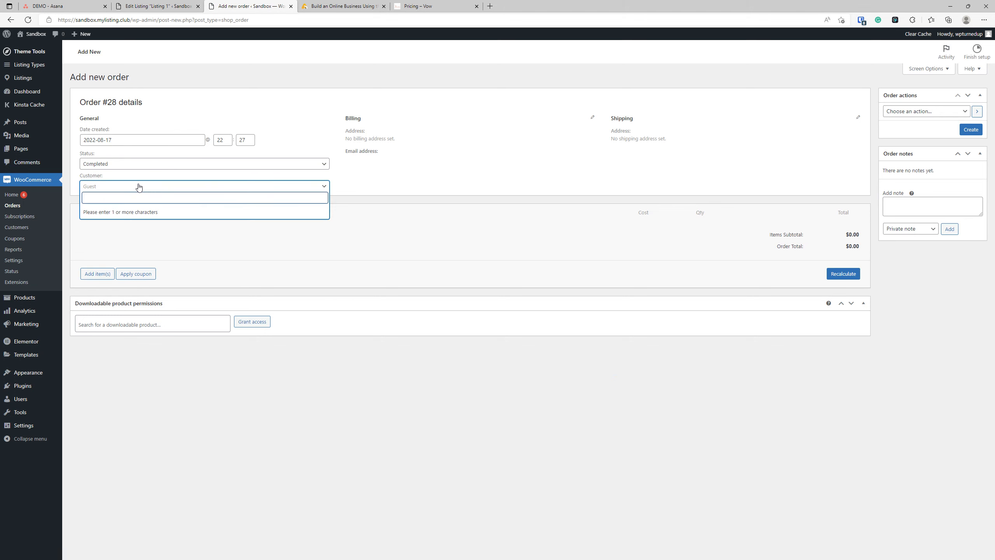
{"action": "type", "text": "chuck"}
{"action": "left_click", "coordinate": [112, 212]}
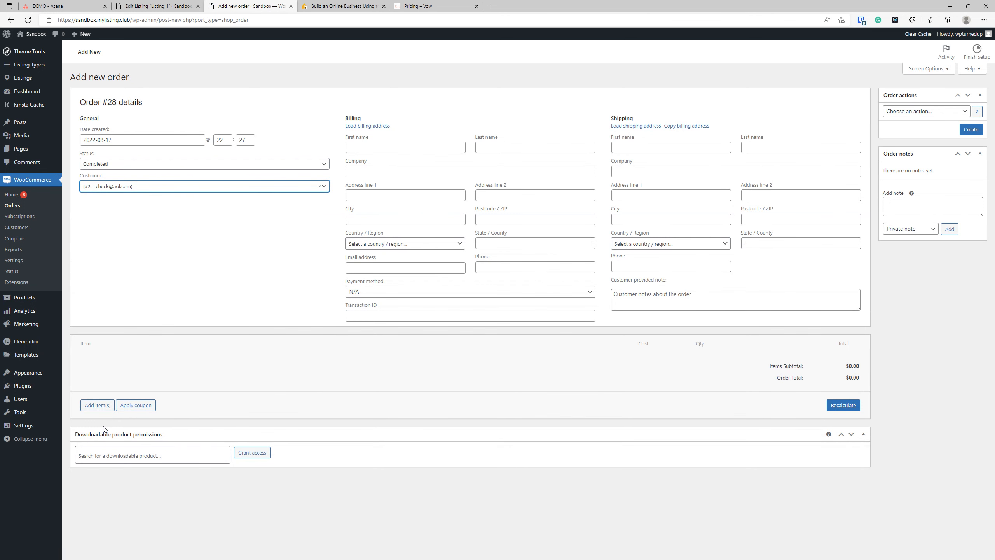
Step: Add the Listing Subscription Package – Ultimate ($10.00) to the order and create it as #28
{"action": "left_click", "coordinate": [97, 405]}
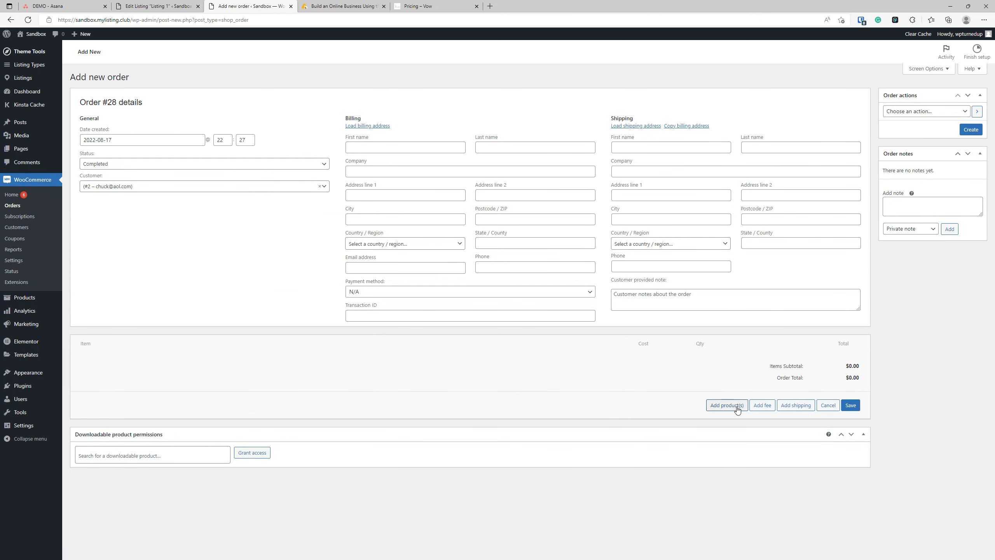
{"action": "left_click", "coordinate": [727, 404]}
{"action": "left_click", "coordinate": [458, 301]}
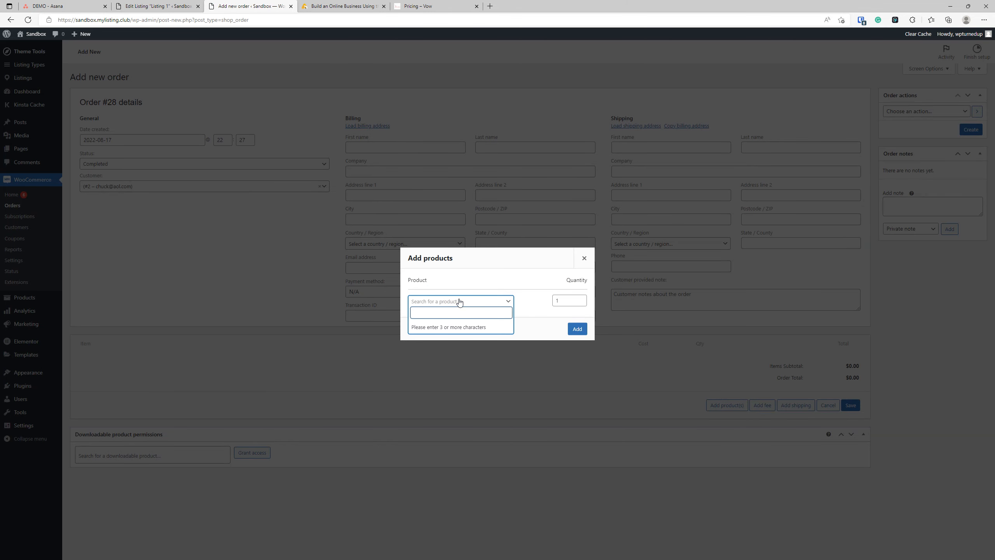
{"action": "type", "text": "ult"}
{"action": "left_click", "coordinate": [439, 330]}
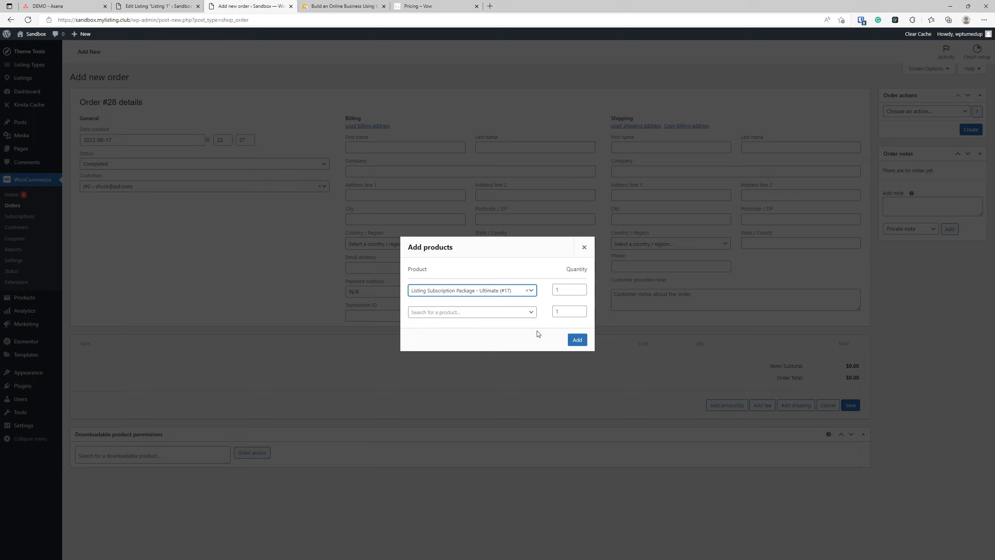
{"action": "left_click", "coordinate": [575, 332]}
{"action": "left_click", "coordinate": [971, 129]}
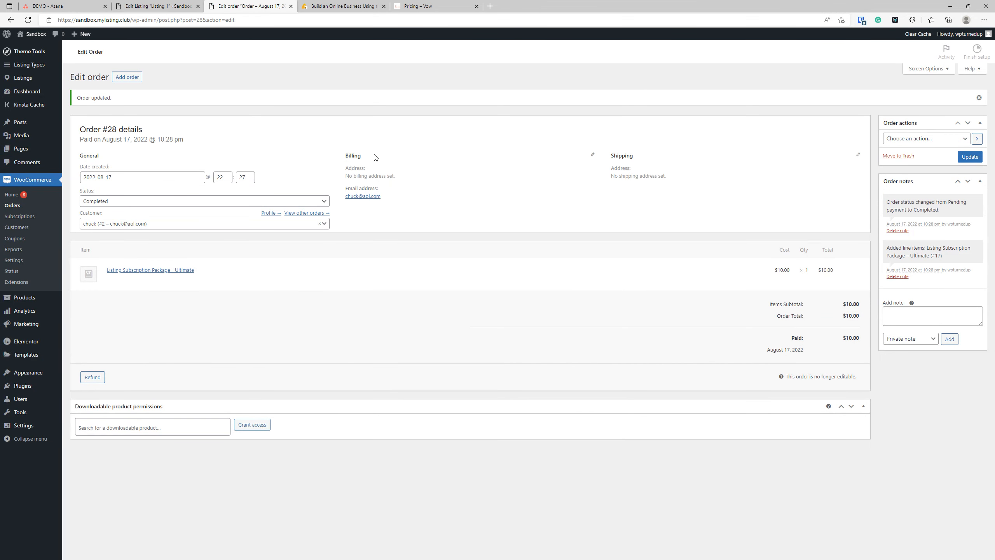
{"action": "left_click", "coordinate": [251, 505]}
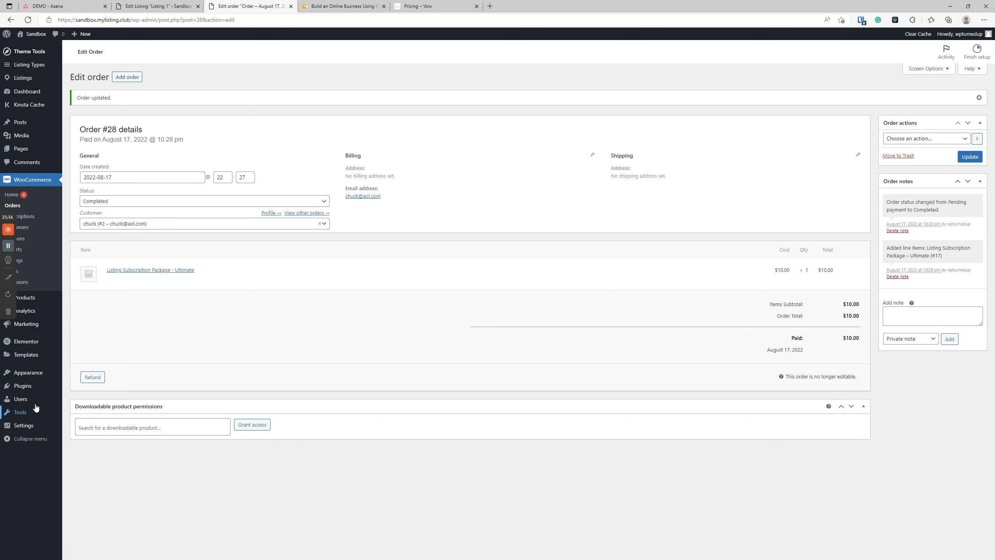
Step: Go to Paid Listing Packages and start a new package
{"action": "mouse_move", "coordinate": [37, 400]}
{"action": "left_click", "coordinate": [108, 433]}
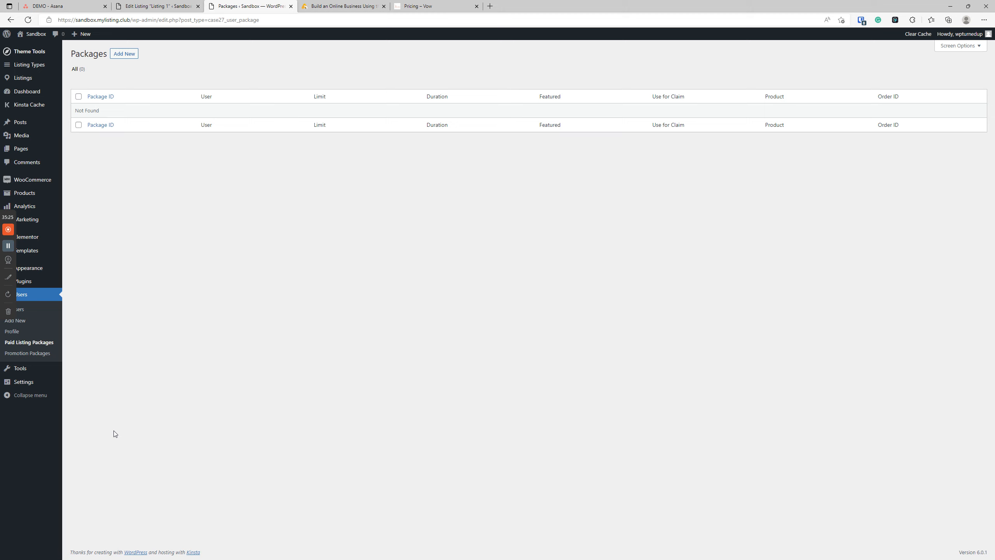
{"action": "left_click", "coordinate": [221, 248]}
{"action": "left_click", "coordinate": [124, 53]}
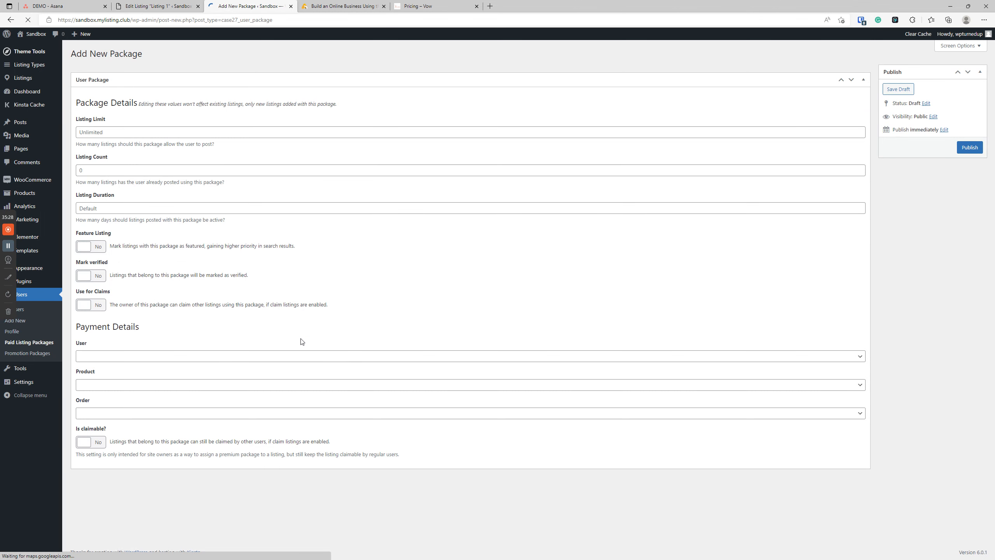
{"action": "mouse_move", "coordinate": [81, 34]}
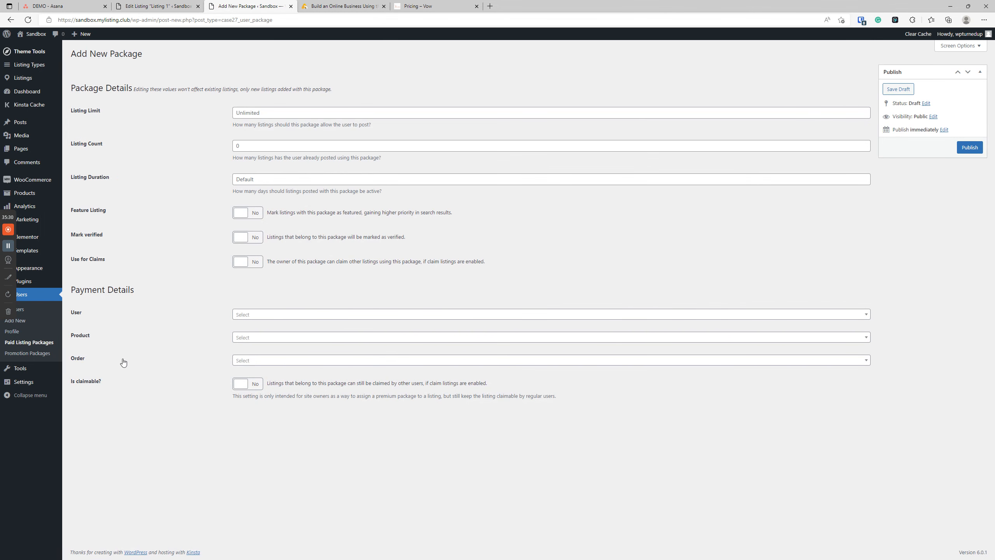
Step: Assign the customer, the Ultimate product and order #28, publish it, and return to the packages list
{"action": "left_click", "coordinate": [258, 314]}
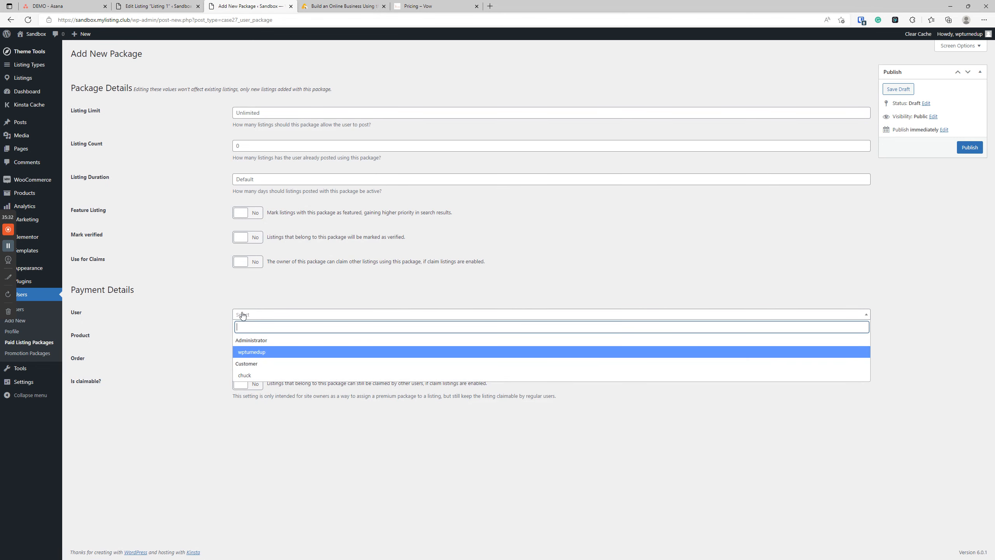
{"action": "left_click", "coordinate": [254, 375]}
{"action": "left_click", "coordinate": [274, 338]}
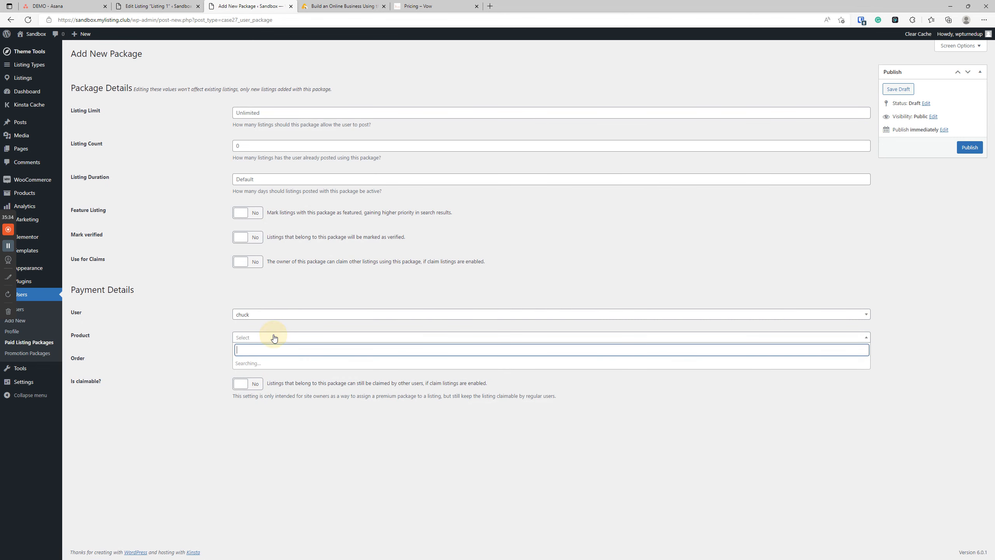
{"action": "left_click", "coordinate": [310, 398]}
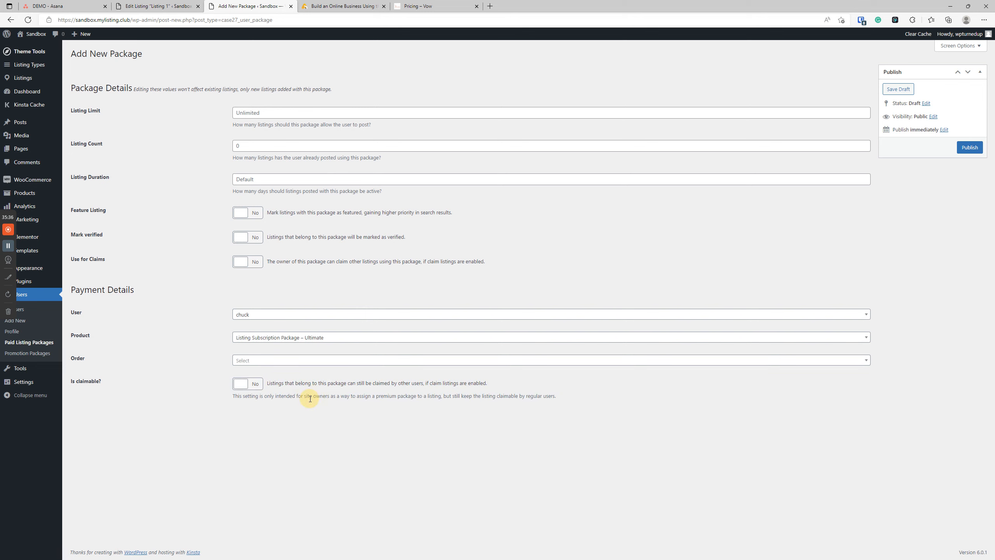
{"action": "left_click", "coordinate": [284, 364]}
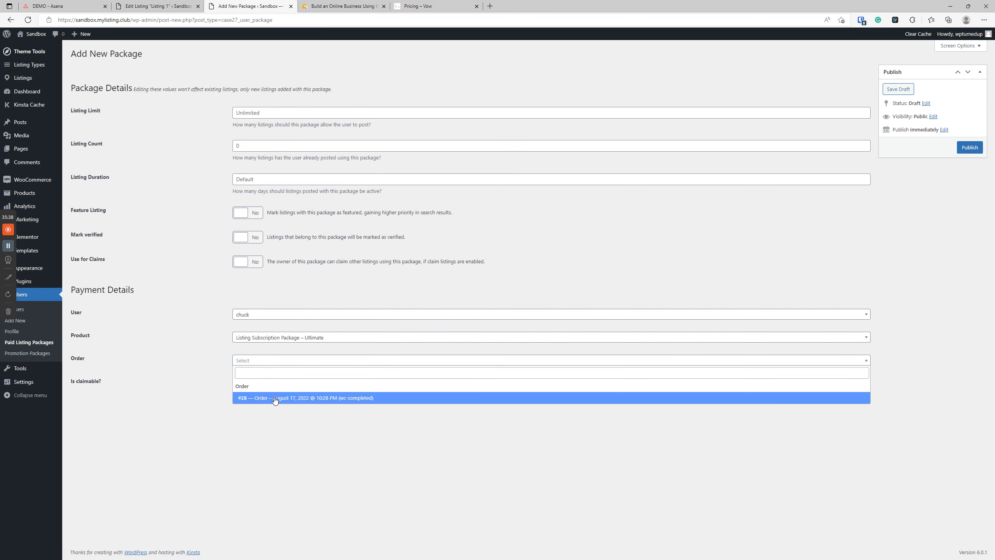
{"action": "left_click", "coordinate": [273, 400]}
{"action": "left_click", "coordinate": [970, 147]}
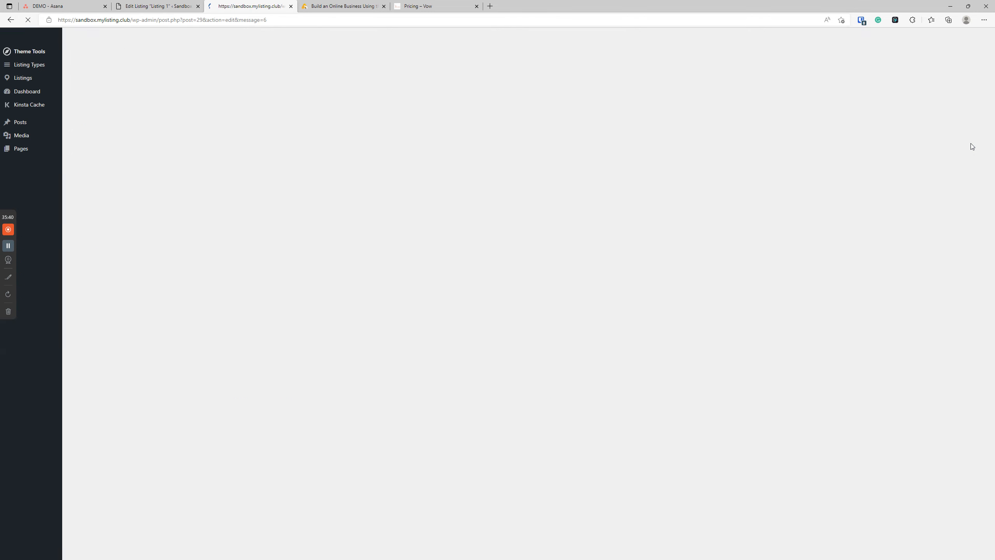
{"action": "left_click", "coordinate": [42, 342]}
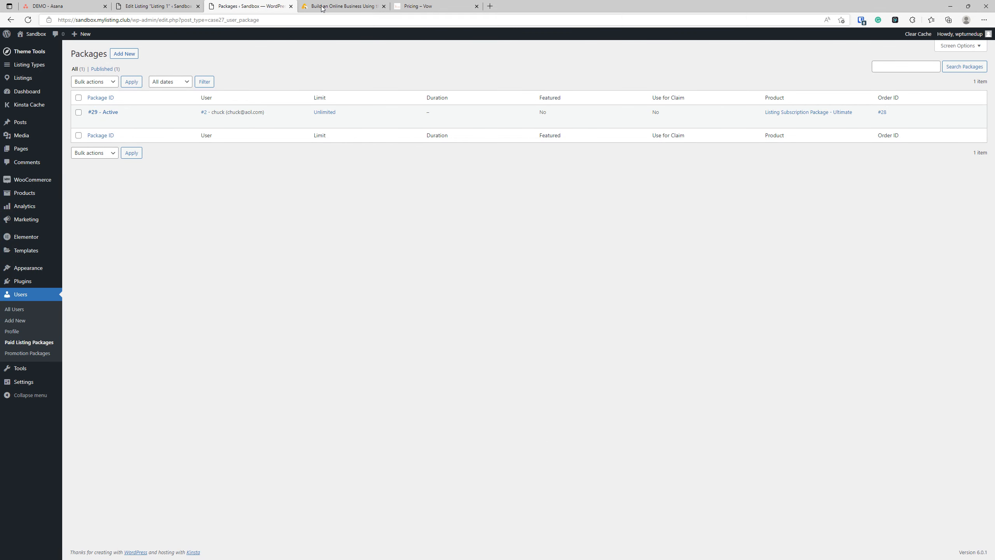
Step: Switch Listing 1's package to #29, confirming the warning
{"action": "key", "text": "ctrl+shift+Tab"}
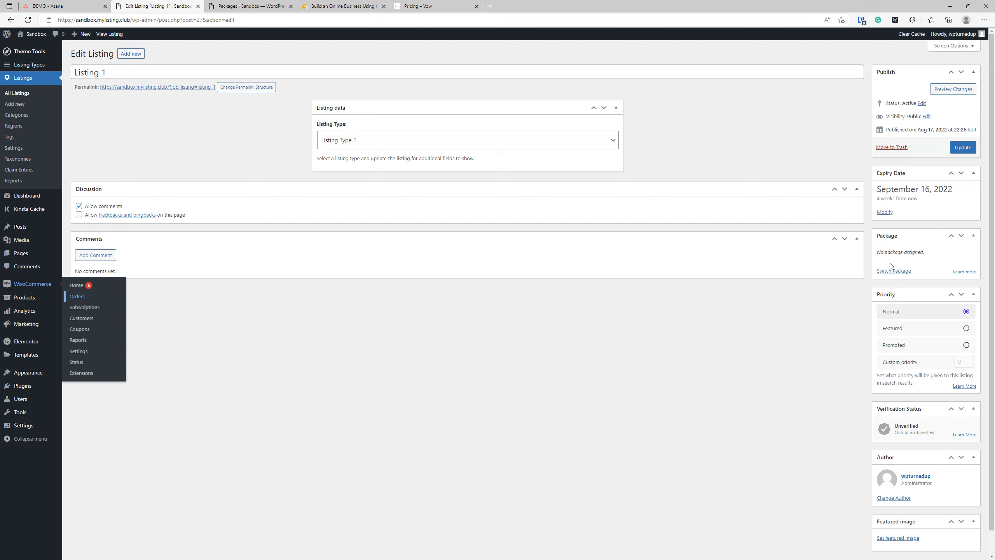
{"action": "left_click", "coordinate": [901, 270]}
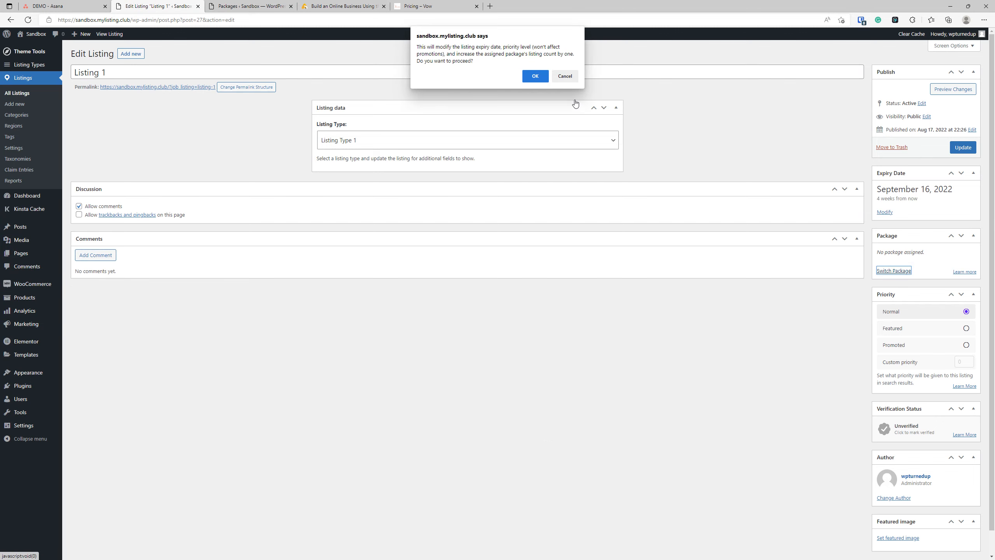
{"action": "left_click", "coordinate": [535, 76]}
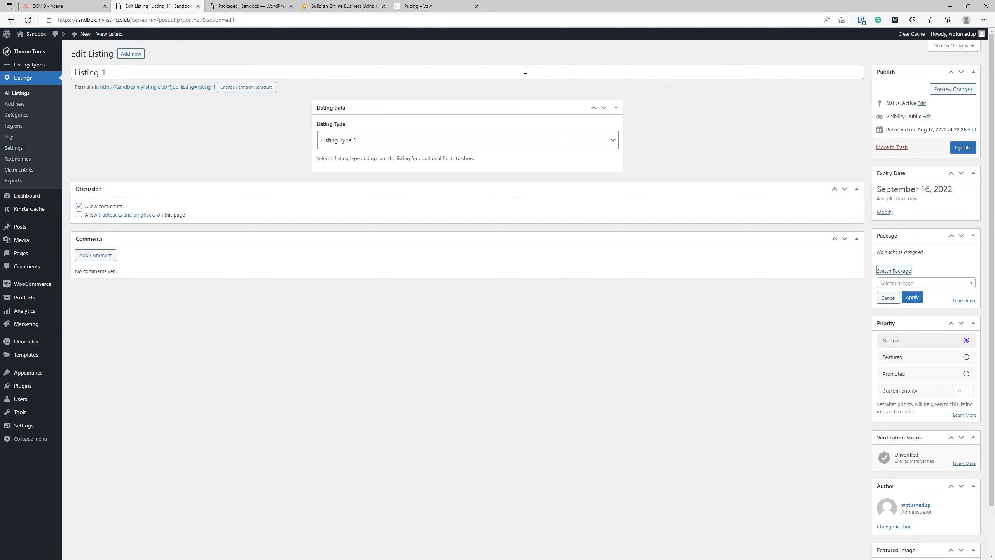
{"action": "left_click", "coordinate": [942, 285]}
{"action": "left_click", "coordinate": [916, 297]}
{"action": "left_click", "coordinate": [913, 298]}
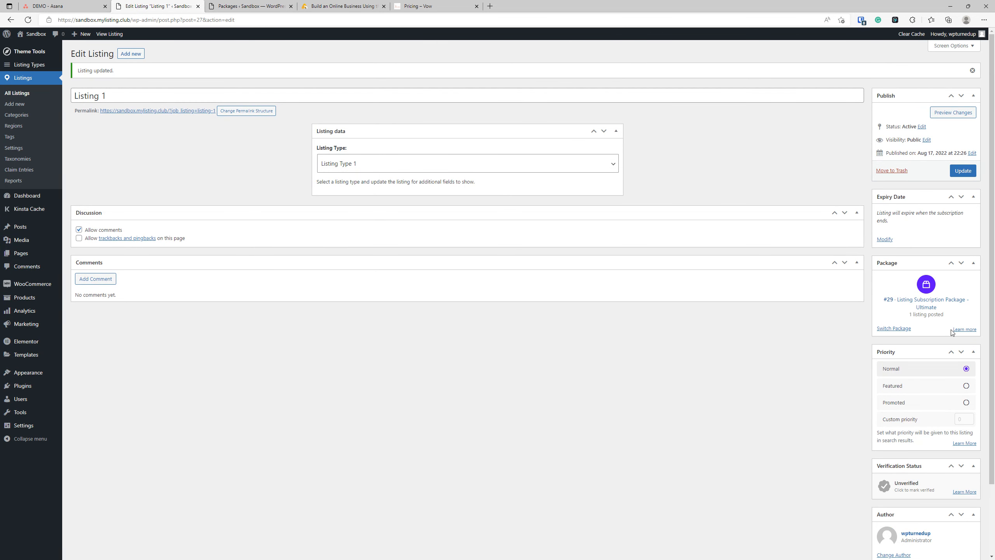
Step: Change Listing 1's author to the customer account and update the listing
{"action": "left_click_drag", "start_coordinate": [815, 347], "coordinate": [898, 348]}
{"action": "left_click", "coordinate": [812, 369]}
{"action": "scroll", "coordinate": [811, 369], "scroll_direction": "down", "scroll_amount": 3}
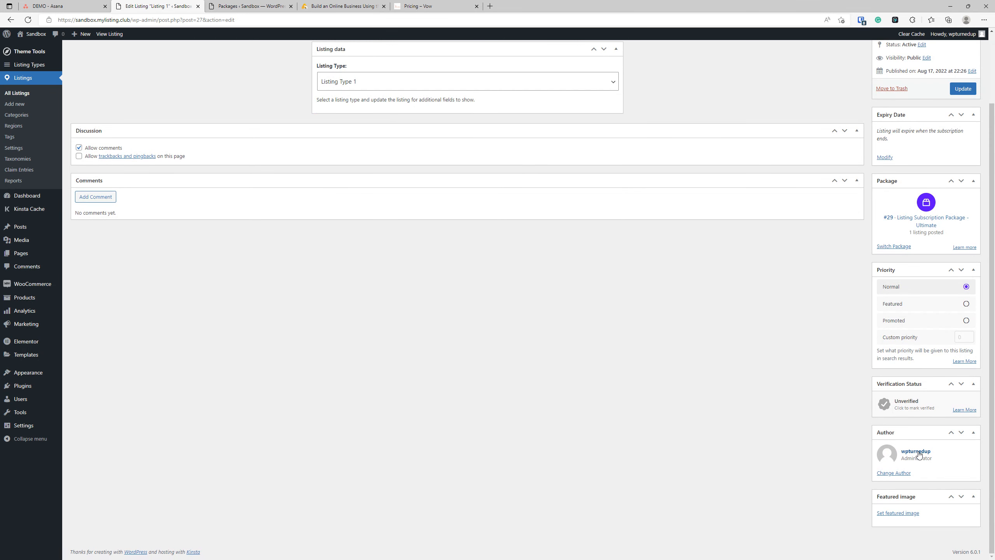
{"action": "left_click", "coordinate": [899, 474]}
{"action": "left_click", "coordinate": [901, 486]}
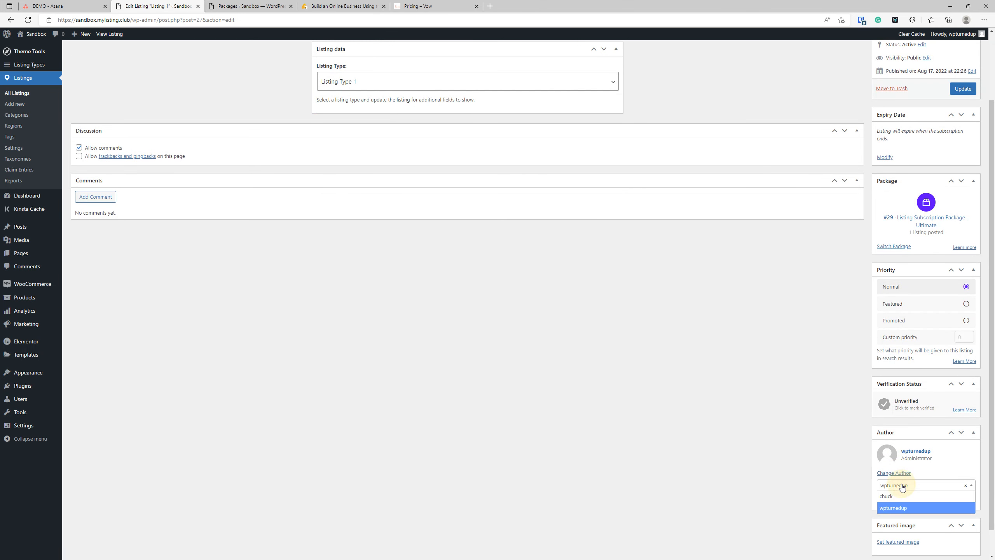
{"action": "left_click", "coordinate": [901, 495]}
{"action": "left_click", "coordinate": [913, 500]}
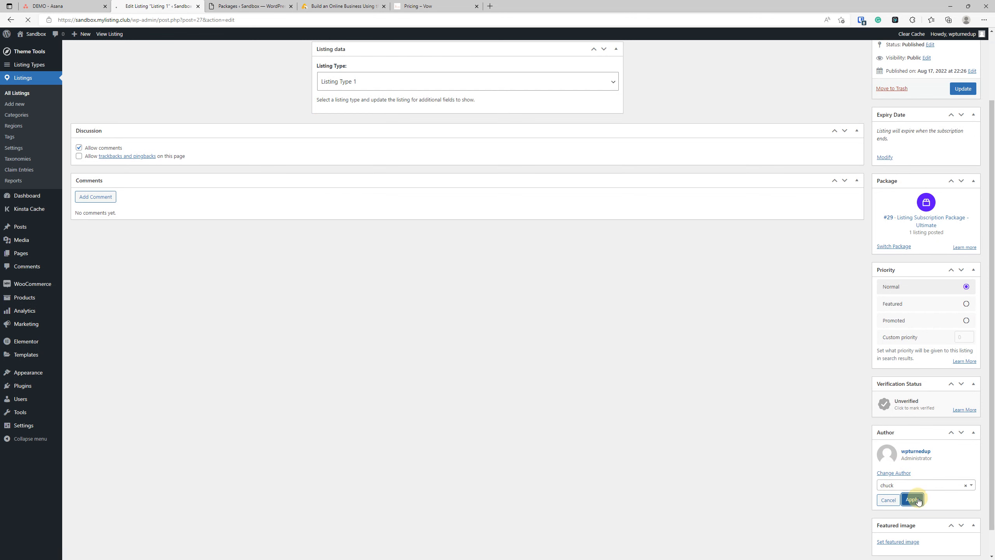
{"action": "left_click", "coordinate": [966, 171]}
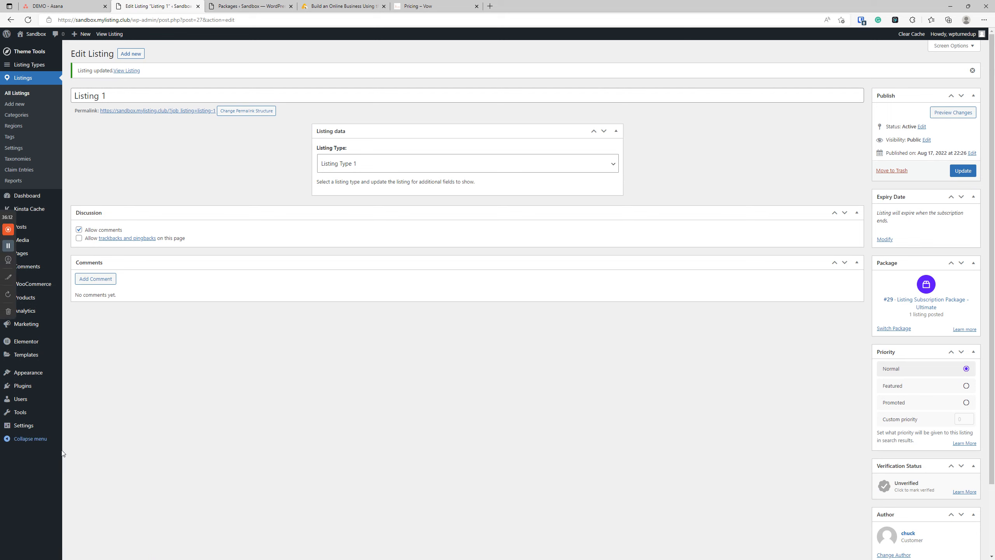
Step: Reopen Paid Listing Packages in a fresh tab, closing the old one
{"action": "mouse_move", "coordinate": [30, 404]}
{"action": "right_click", "coordinate": [85, 432]}
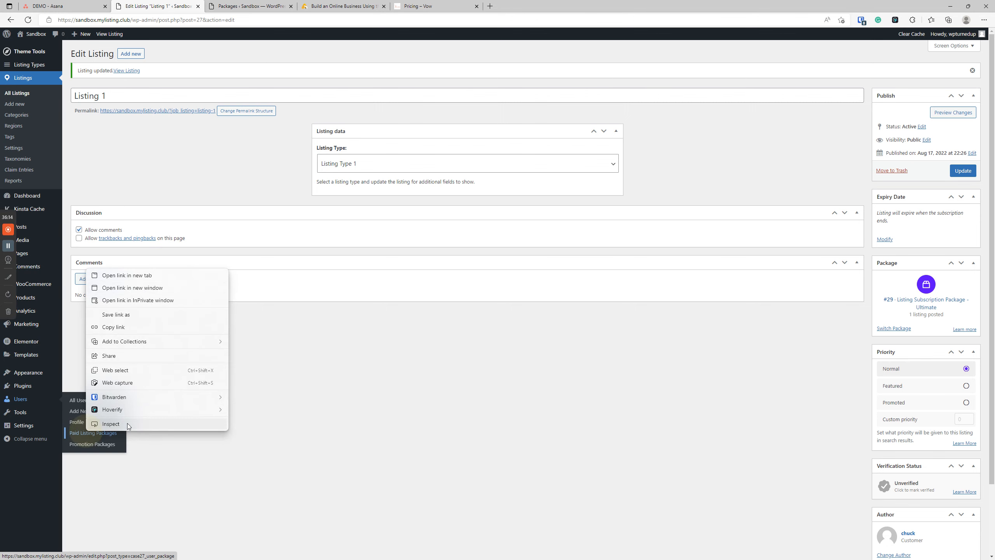
{"action": "left_click", "coordinate": [145, 278]}
{"action": "left_click", "coordinate": [293, 7]}
{"action": "left_click", "coordinate": [292, 9]}
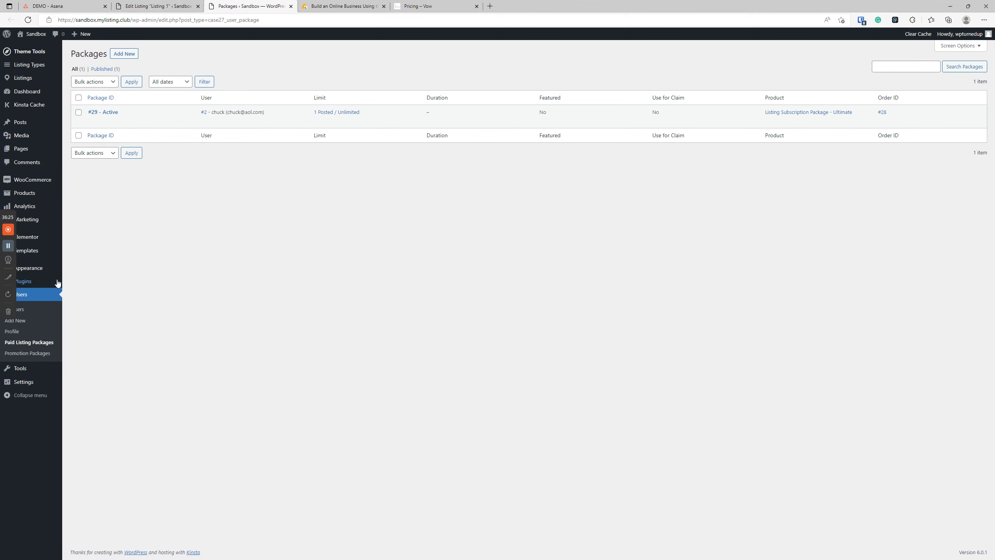
Step: Open the Ultimate subscription product to check its Listing limit, then return to the packages list
{"action": "mouse_move", "coordinate": [42, 207]}
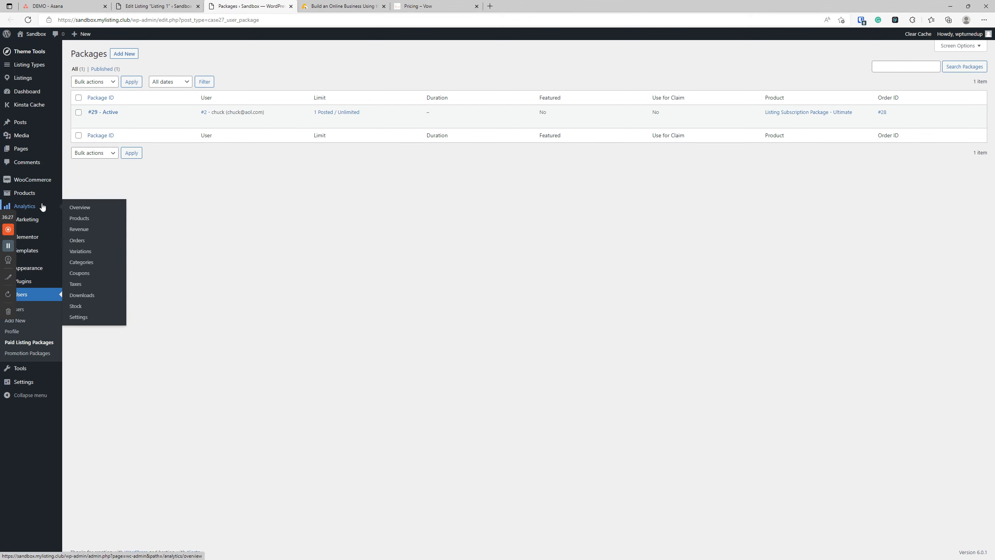
{"action": "right_click", "coordinate": [79, 197]}
{"action": "left_click", "coordinate": [102, 204]}
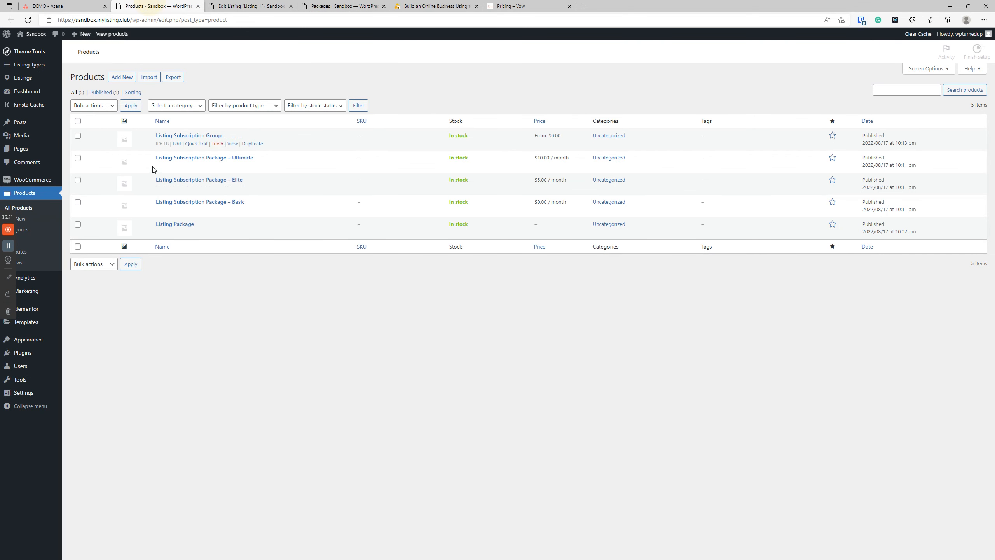
{"action": "left_click", "coordinate": [221, 157]}
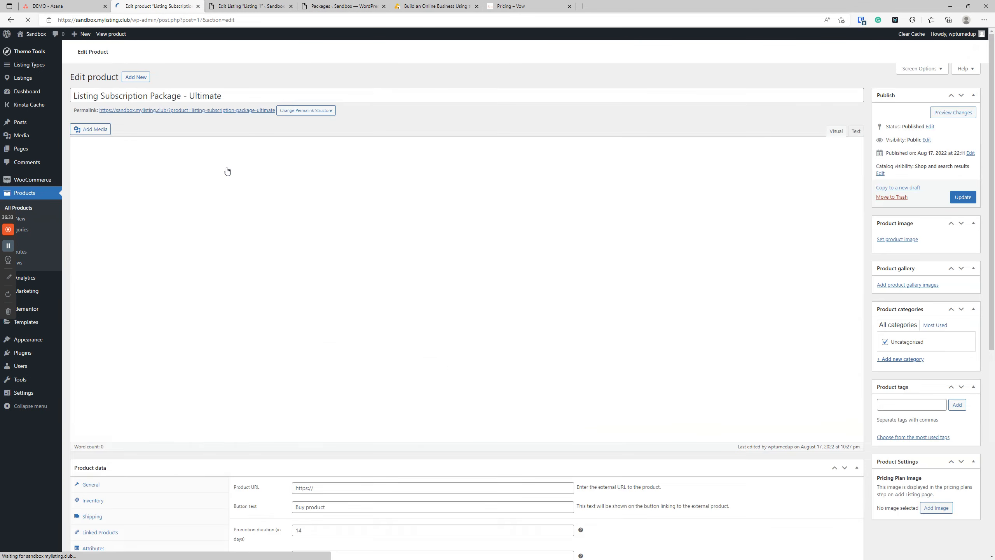
{"action": "scroll", "coordinate": [274, 215], "scroll_direction": "down", "scroll_amount": 6}
{"action": "double_click", "coordinate": [297, 242]}
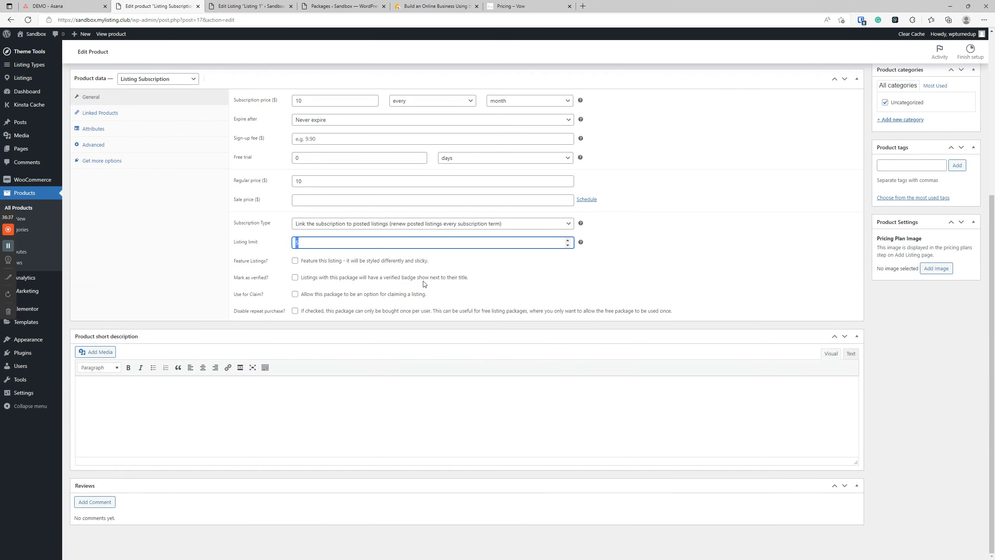
{"action": "left_click", "coordinate": [274, 6]}
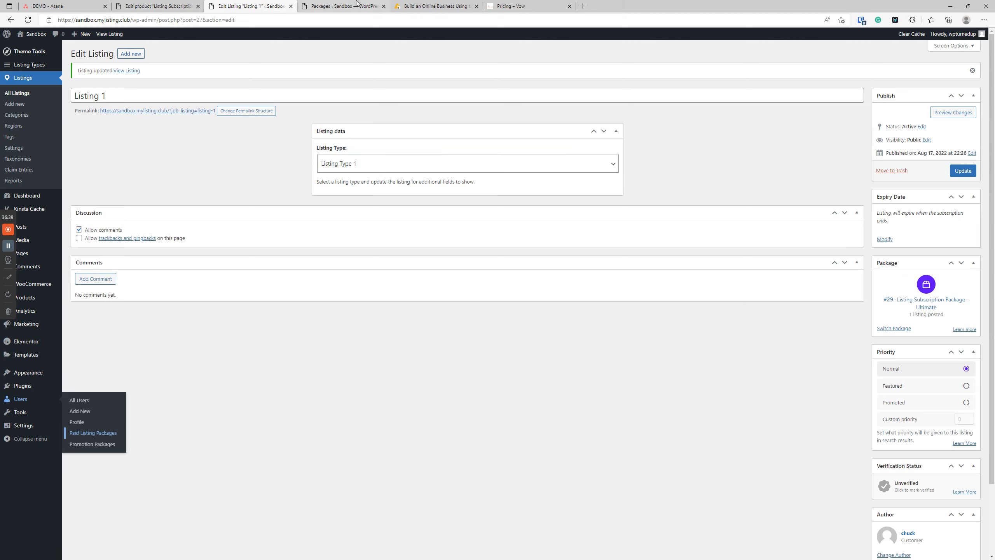
{"action": "left_click", "coordinate": [344, 6]}
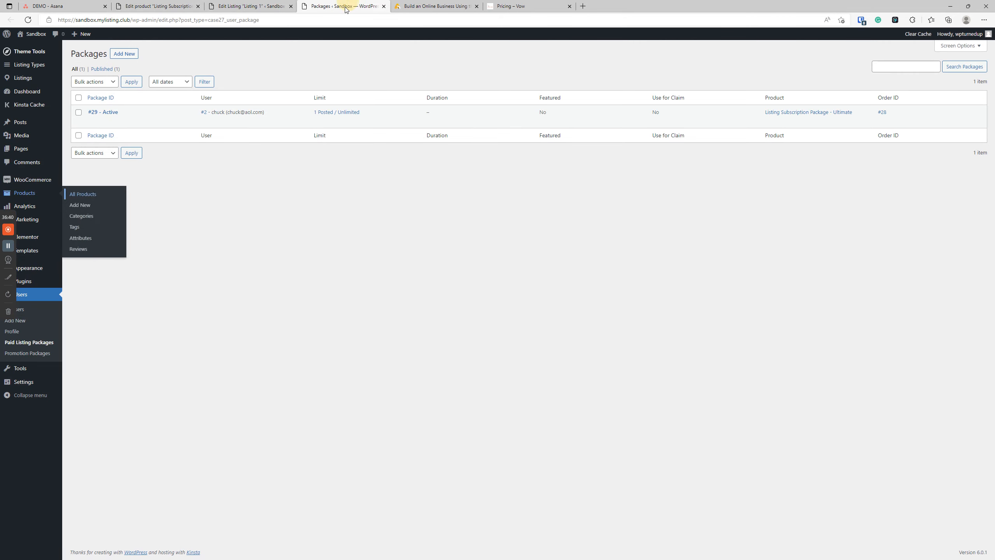
Step: Set package #29's Listing Limit to 5 and update it
{"action": "left_click", "coordinate": [102, 112]}
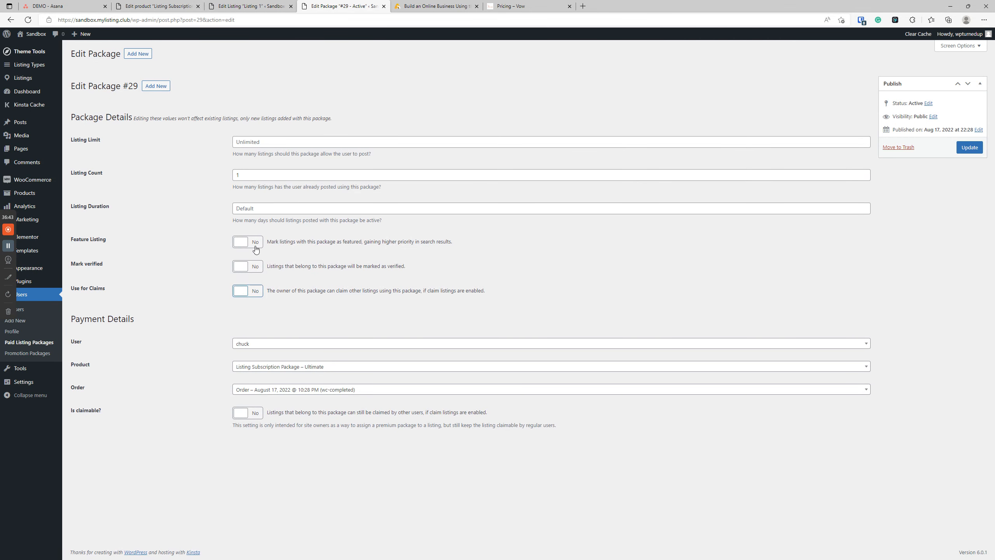
{"action": "left_click", "coordinate": [247, 141]}
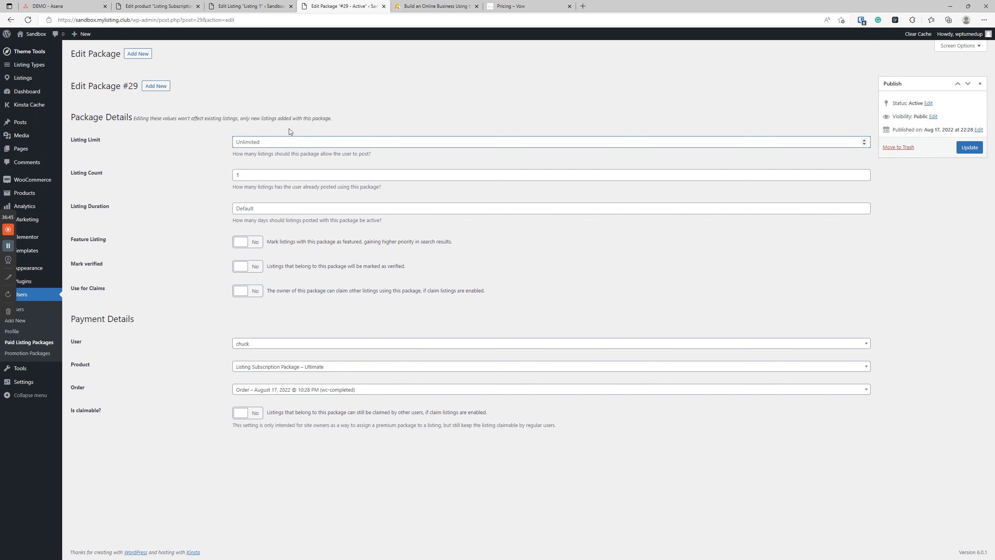
{"action": "type", "text": "5"}
{"action": "left_click", "coordinate": [969, 147]}
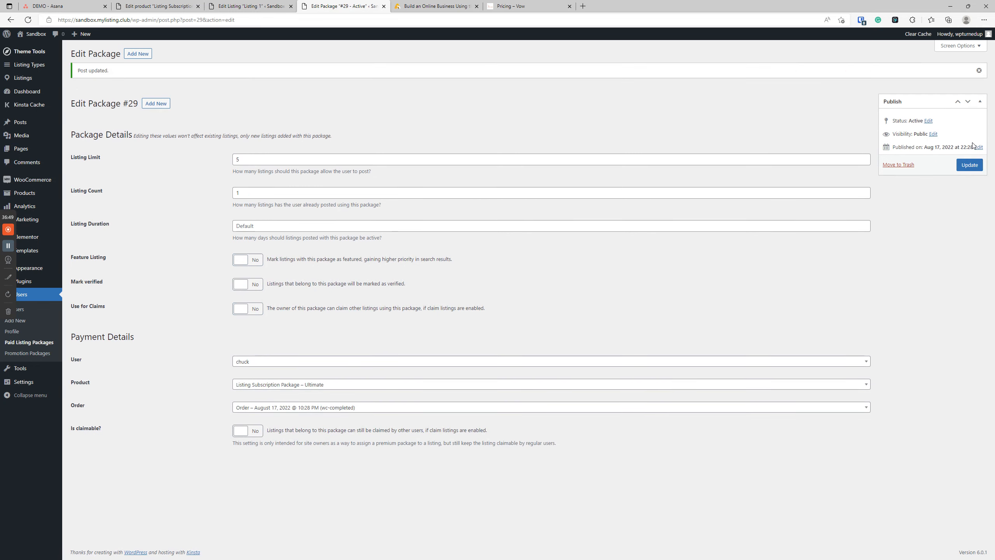
Step: Update Listing 1 so its package box shows 1 listing posted out of 5
{"action": "left_click", "coordinate": [250, 6]}
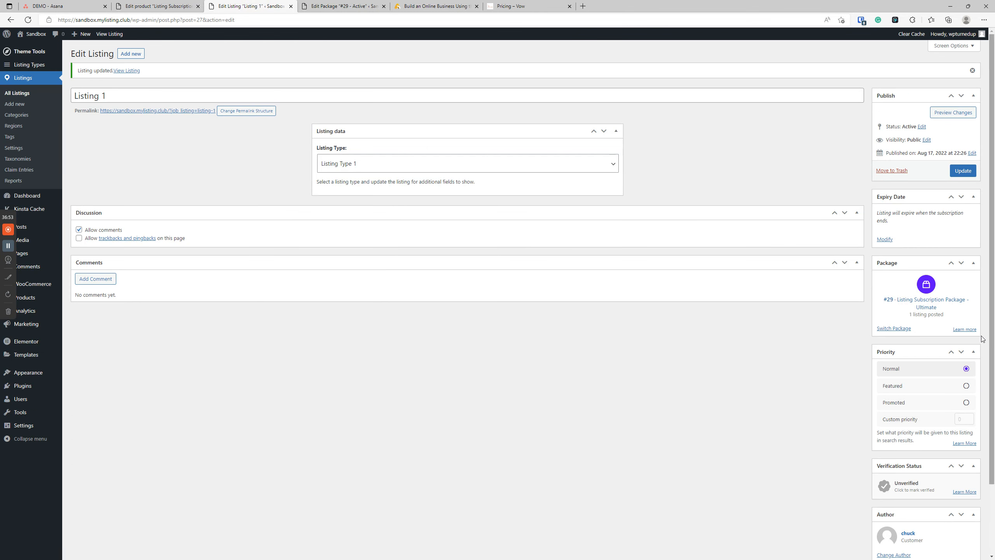
{"action": "left_click_drag", "start_coordinate": [948, 317], "coordinate": [901, 318]}
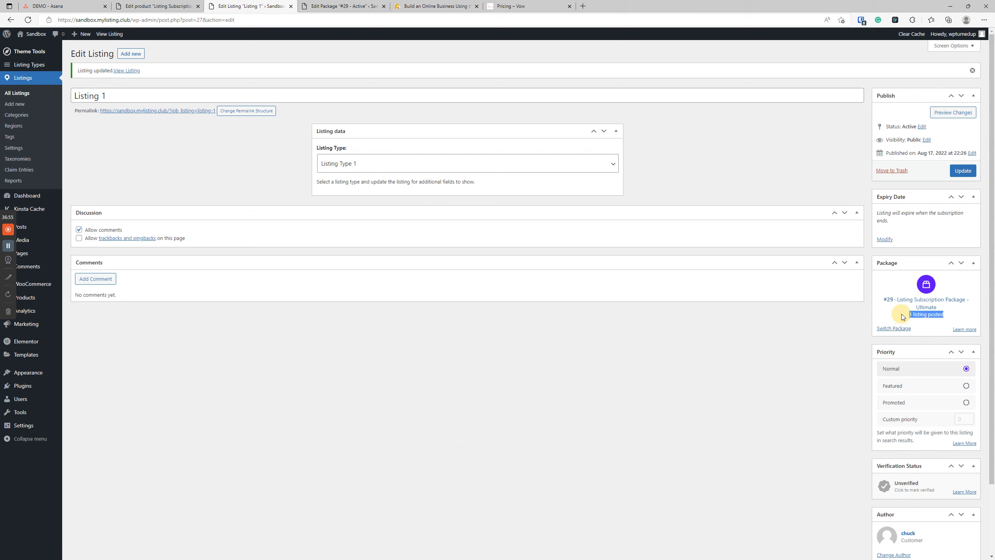
{"action": "left_click", "coordinate": [732, 386]}
{"action": "left_click", "coordinate": [957, 172]}
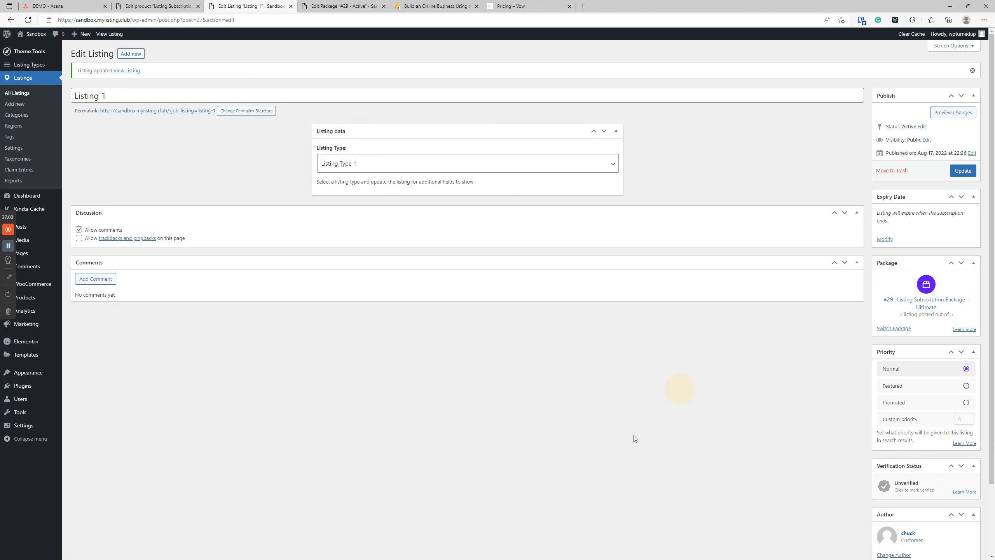
{"action": "scroll", "coordinate": [629, 417], "scroll_direction": "down", "scroll_amount": 2}
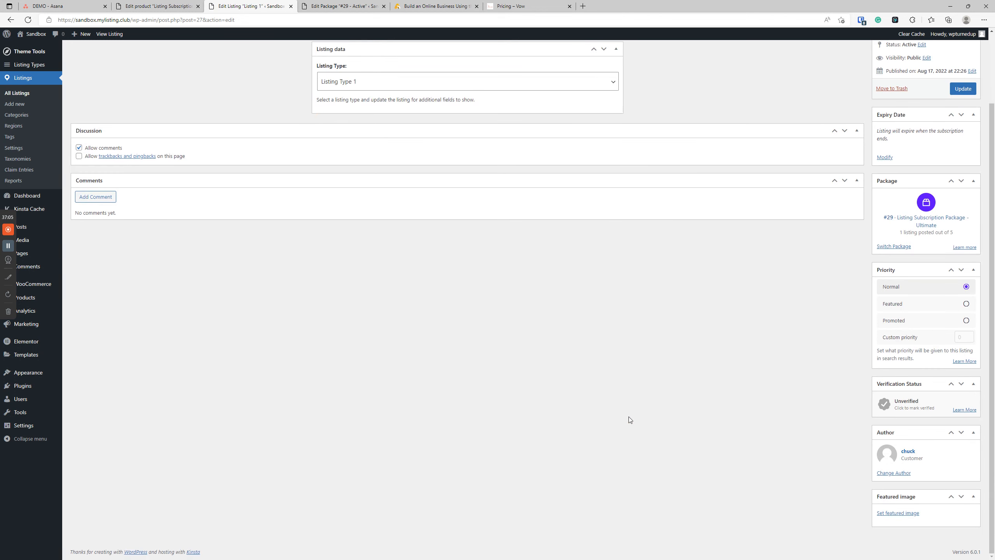
{"action": "scroll", "coordinate": [529, 251], "scroll_direction": "up", "scroll_amount": 2}
{"action": "left_click", "coordinate": [156, 6]}
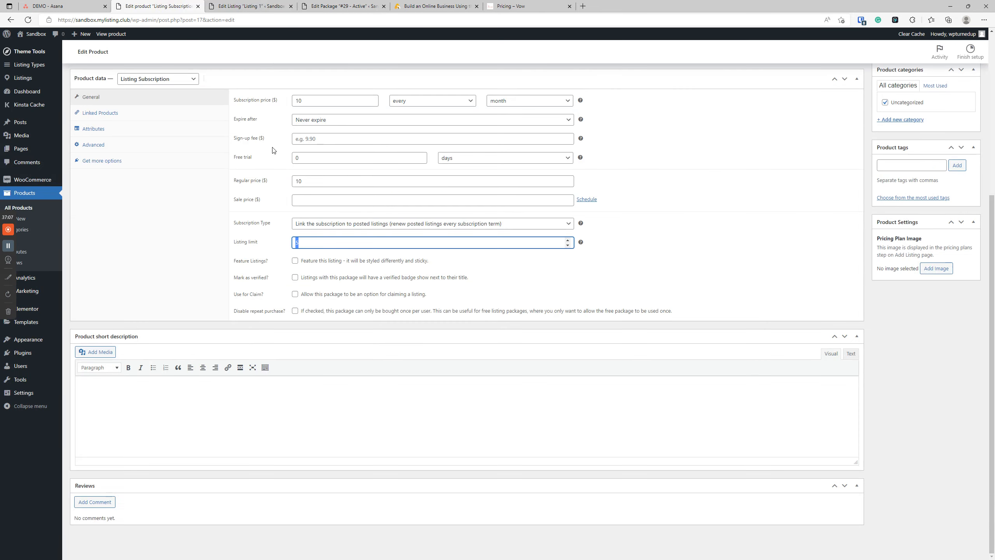
{"action": "left_click", "coordinate": [236, 4]}
{"action": "left_click", "coordinate": [341, 5]}
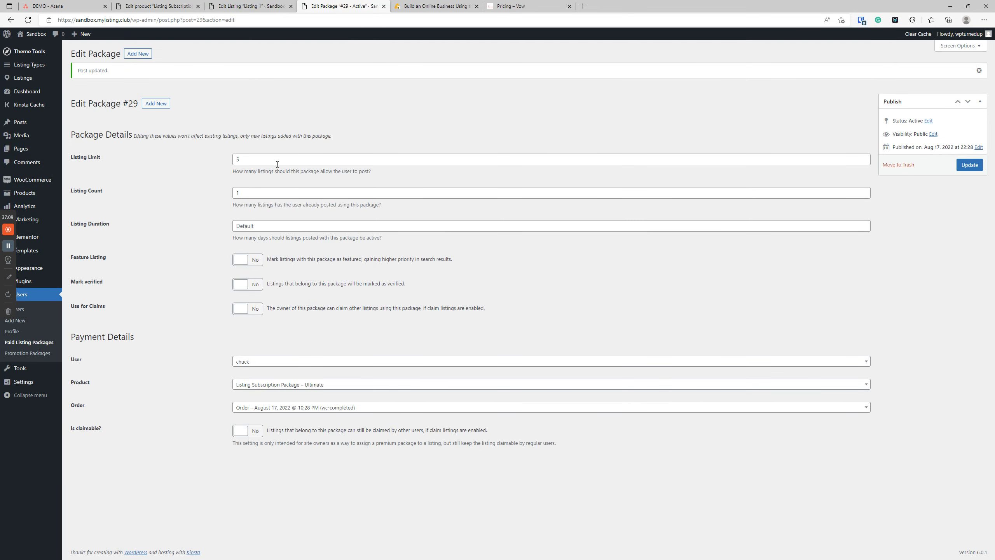
Step: Raise package #29's Listing Limit to 10, then re-save Listing 1 to show 1 out of 10
{"action": "left_click", "coordinate": [256, 158]}
{"action": "left_click", "coordinate": [155, 201]}
{"action": "left_click", "coordinate": [213, 157]}
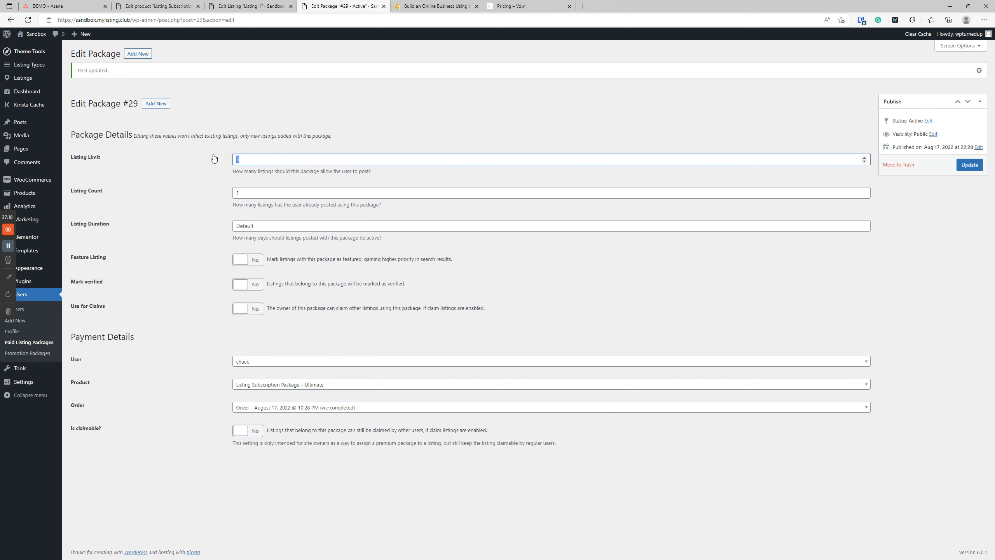
{"action": "left_click", "coordinate": [968, 165]}
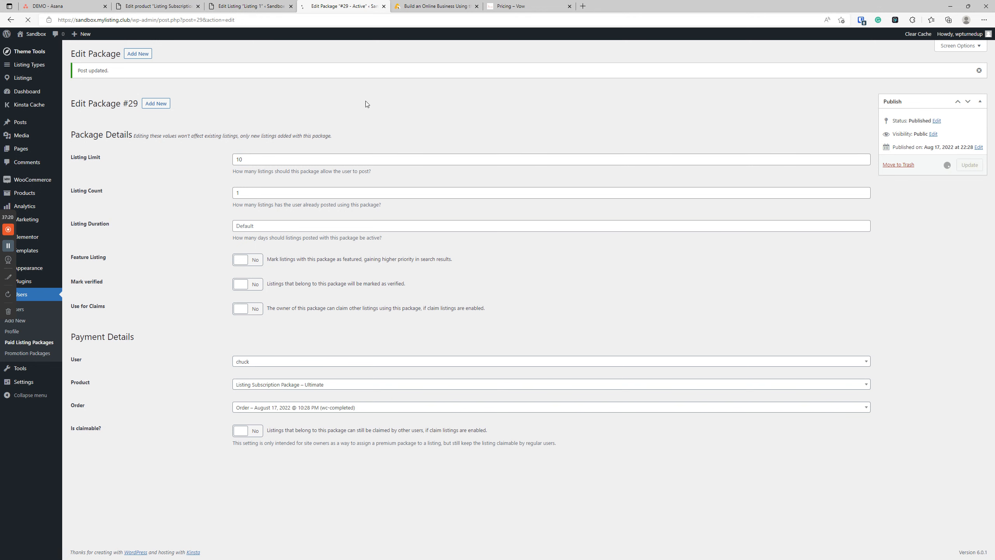
{"action": "left_click", "coordinate": [243, 5]}
{"action": "left_click", "coordinate": [958, 169]}
Step: Open Listing 1's public page from its permalink in a new tab
{"action": "left_click_drag", "start_coordinate": [964, 316], "coordinate": [893, 317]}
{"action": "left_click", "coordinate": [718, 378]}
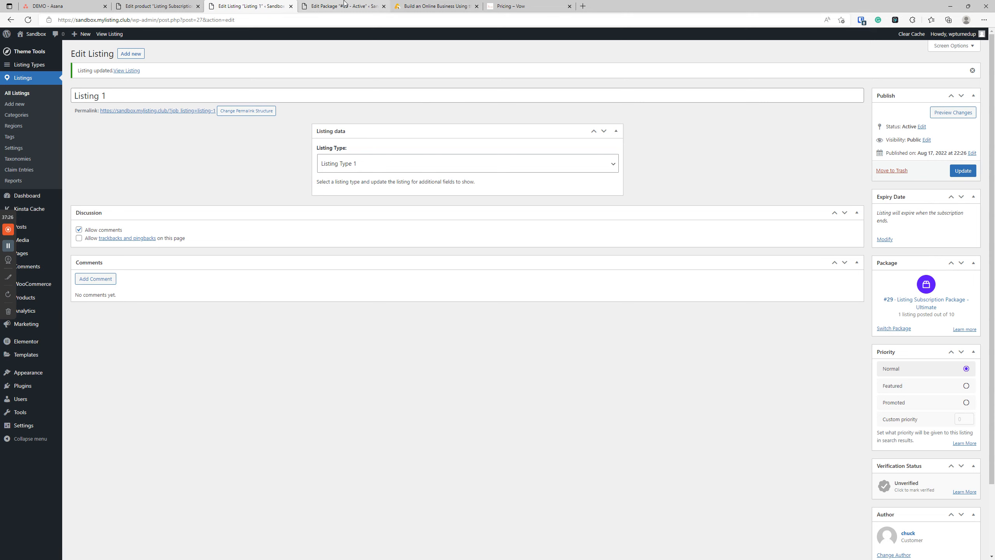
{"action": "left_click", "coordinate": [344, 6]}
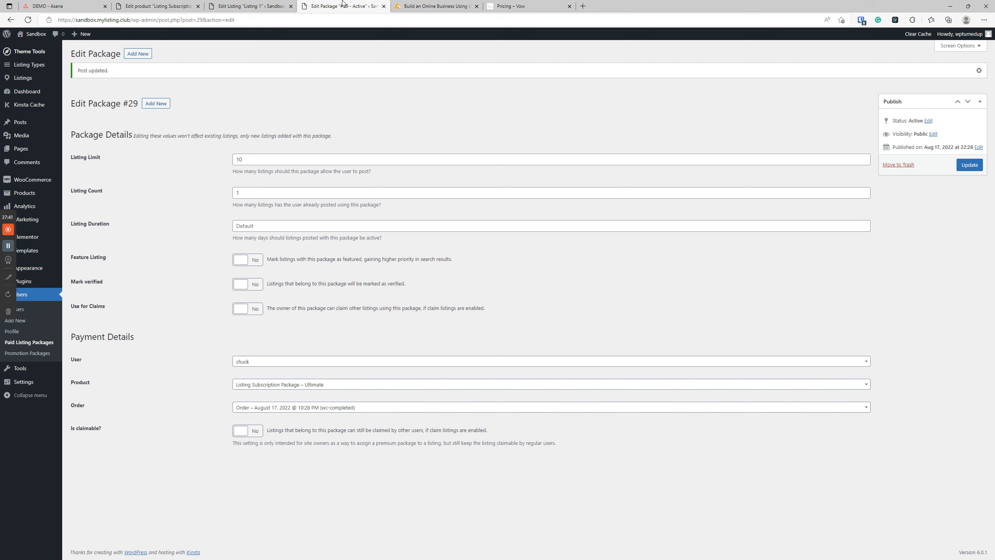
{"action": "left_click", "coordinate": [269, 5]}
{"action": "right_click", "coordinate": [196, 111]}
{"action": "left_click", "coordinate": [231, 117]}
{"action": "left_click", "coordinate": [335, 5]}
{"action": "left_click", "coordinate": [243, 5]}
Step: Switch Mark verified to Yes on package #29 and update it
{"action": "left_click", "coordinate": [181, 3]}
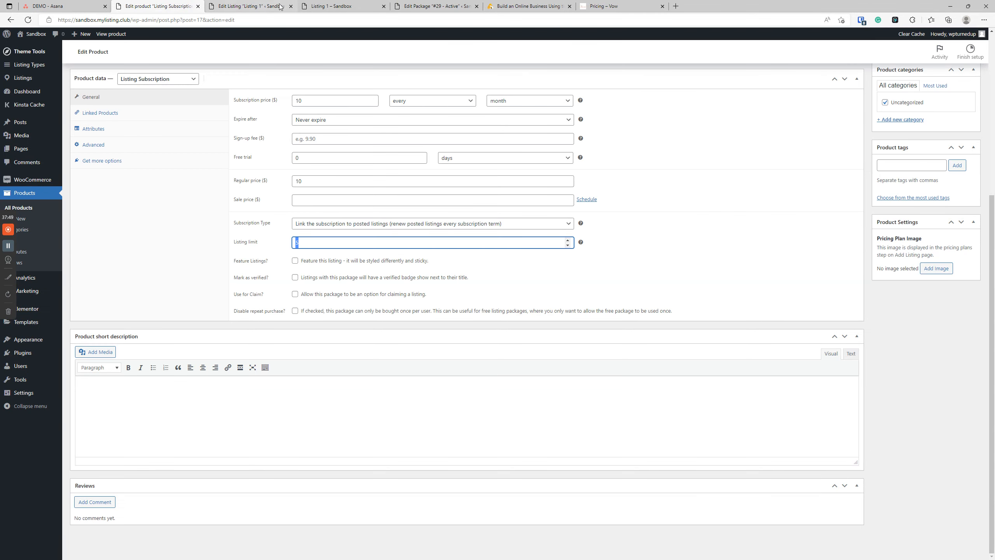
{"action": "left_click_drag", "start_coordinate": [397, 6], "coordinate": [119, 6]}
{"action": "left_click", "coordinate": [247, 284]}
{"action": "left_click", "coordinate": [969, 165]}
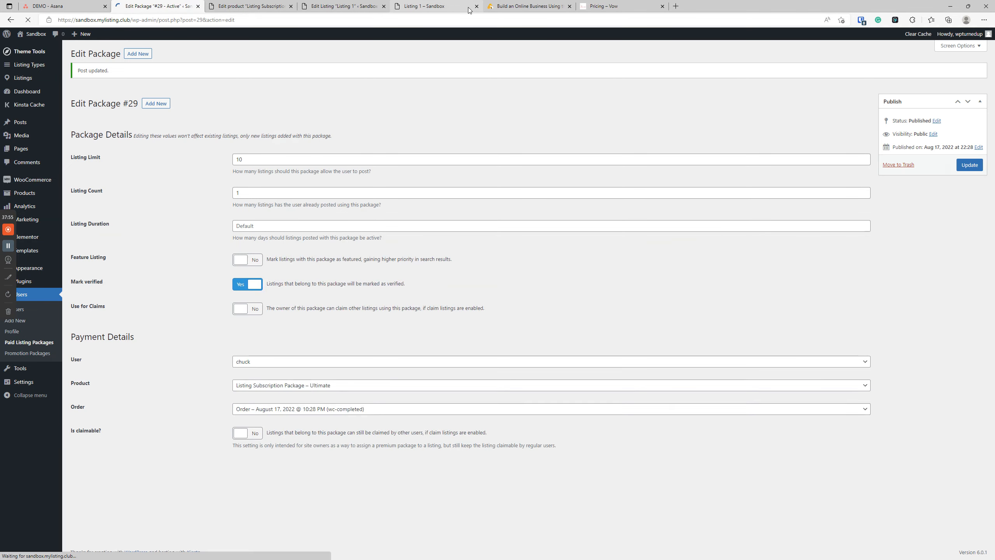
Step: Reload Listing 1's public page for the badge, then set package #29's Mark verified back to No
{"action": "left_click", "coordinate": [422, 6]}
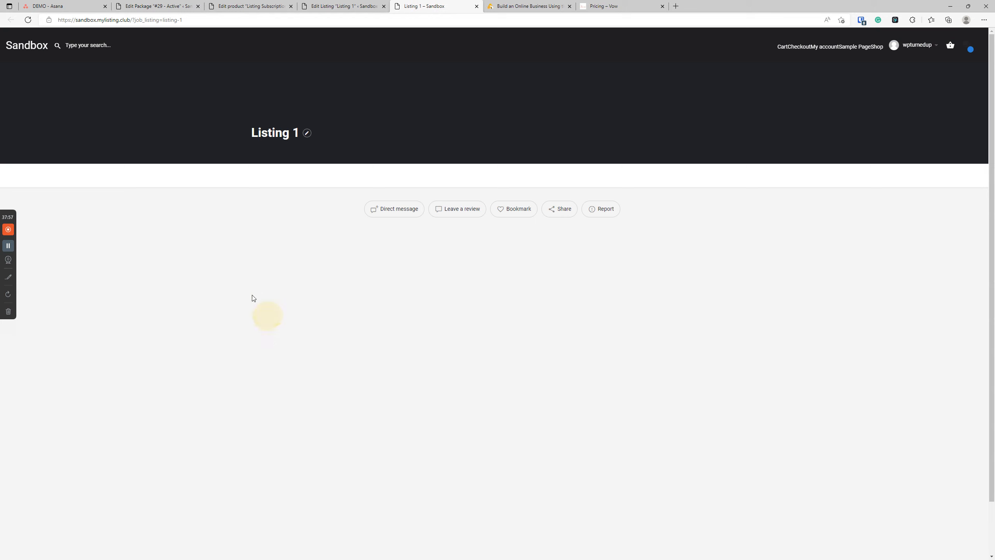
{"action": "left_click", "coordinate": [28, 21]}
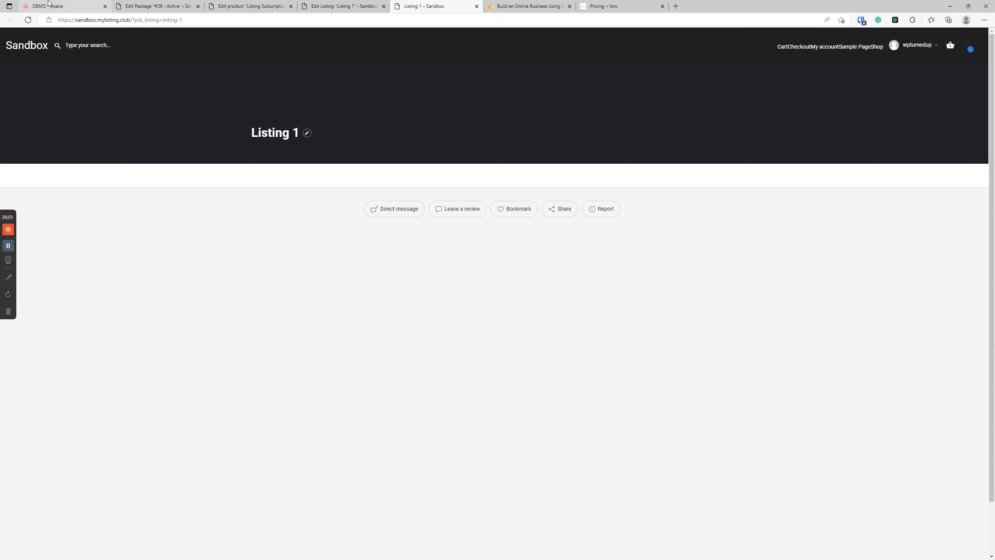
{"action": "left_click", "coordinate": [186, 4]}
{"action": "left_click", "coordinate": [239, 286]}
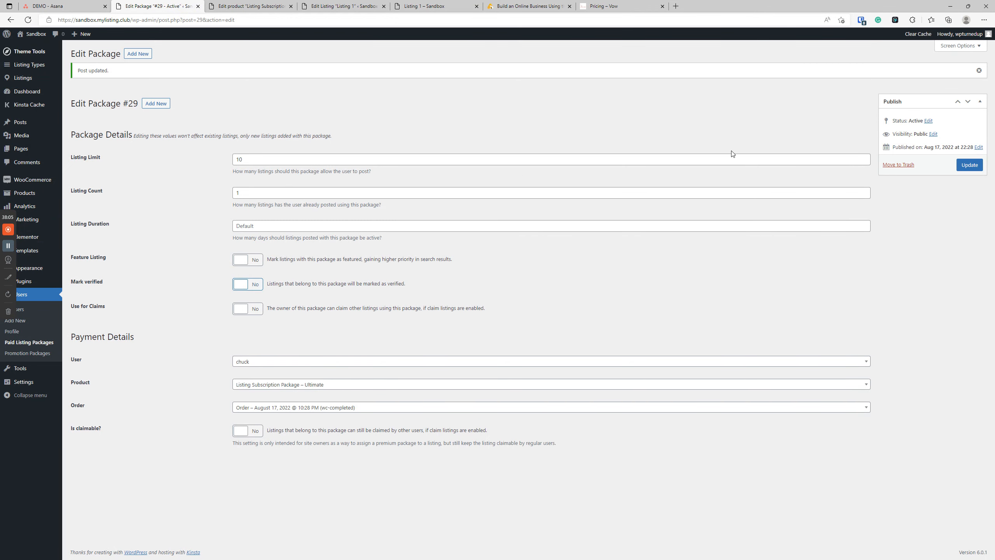
{"action": "left_click", "coordinate": [969, 165]}
Step: Enable Mark as verified on the Ultimate subscription product, save, and reload Listing 1's public page
{"action": "left_click", "coordinate": [340, 5]}
{"action": "left_click", "coordinate": [235, 7]}
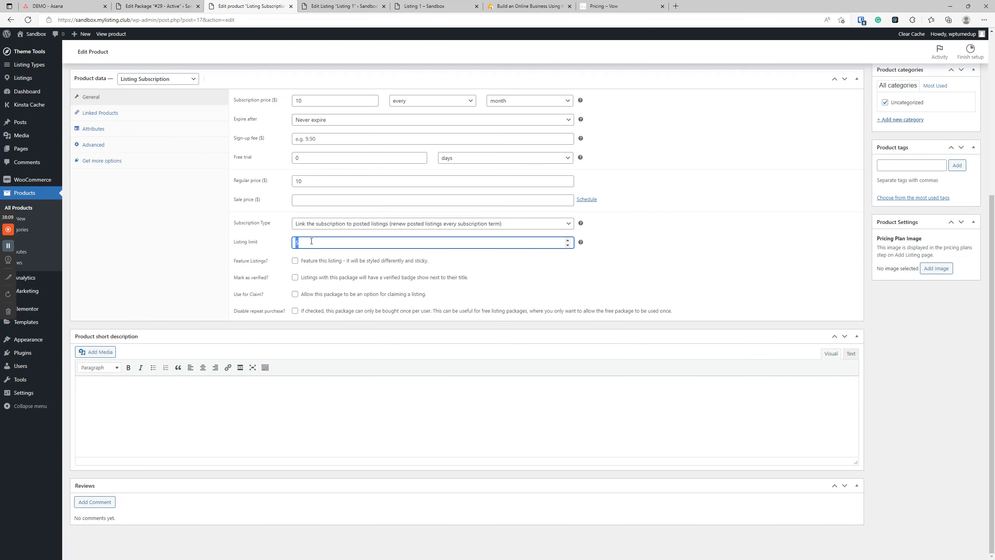
{"action": "left_click", "coordinate": [295, 277]}
{"action": "scroll", "coordinate": [295, 277], "scroll_direction": "up", "scroll_amount": 6}
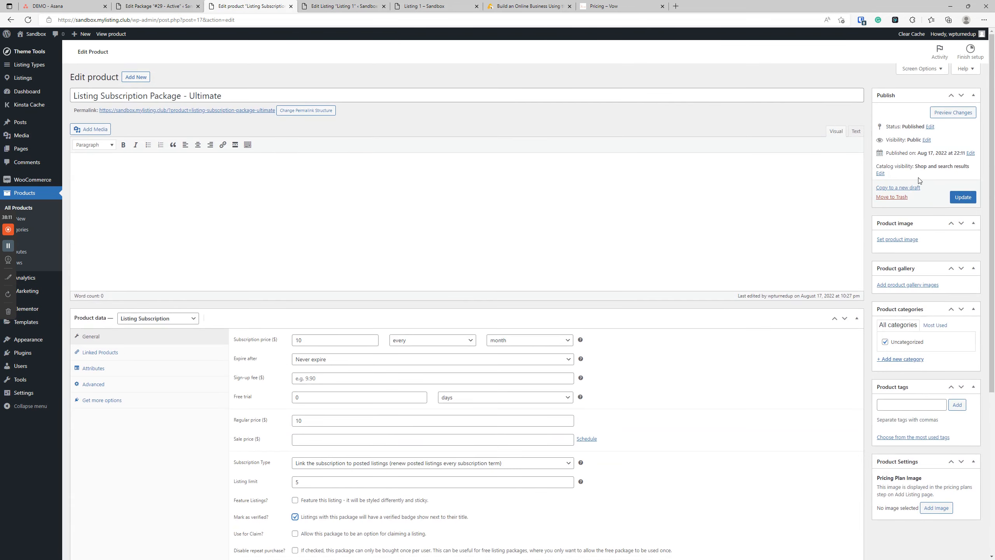
{"action": "left_click", "coordinate": [958, 198]}
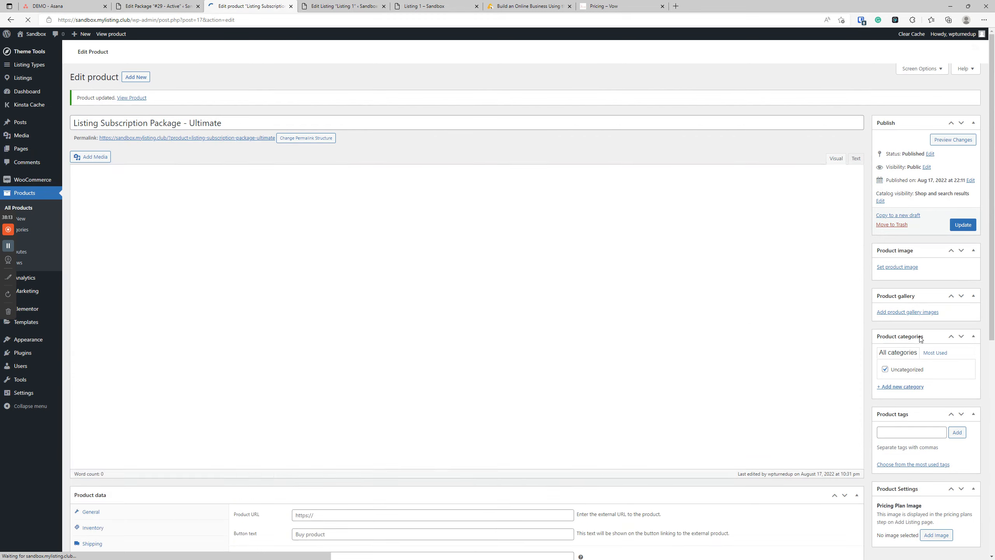
{"action": "left_click", "coordinate": [426, 6]}
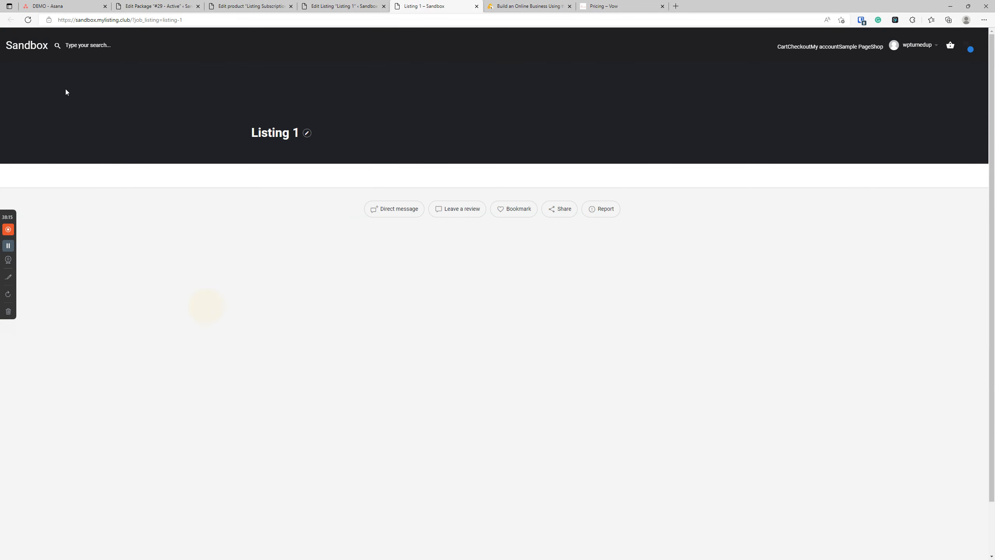
{"action": "left_click", "coordinate": [28, 20]}
Step: Turn Mark as verified back off on the product and recheck the public listing page
{"action": "left_click", "coordinate": [142, 6]}
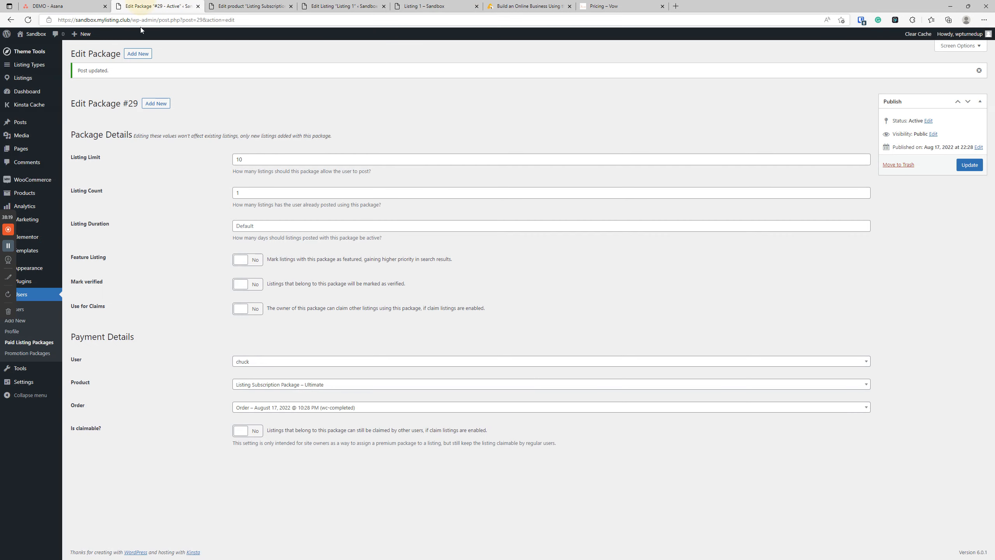
{"action": "left_click", "coordinate": [251, 6]}
{"action": "left_click", "coordinate": [344, 6]}
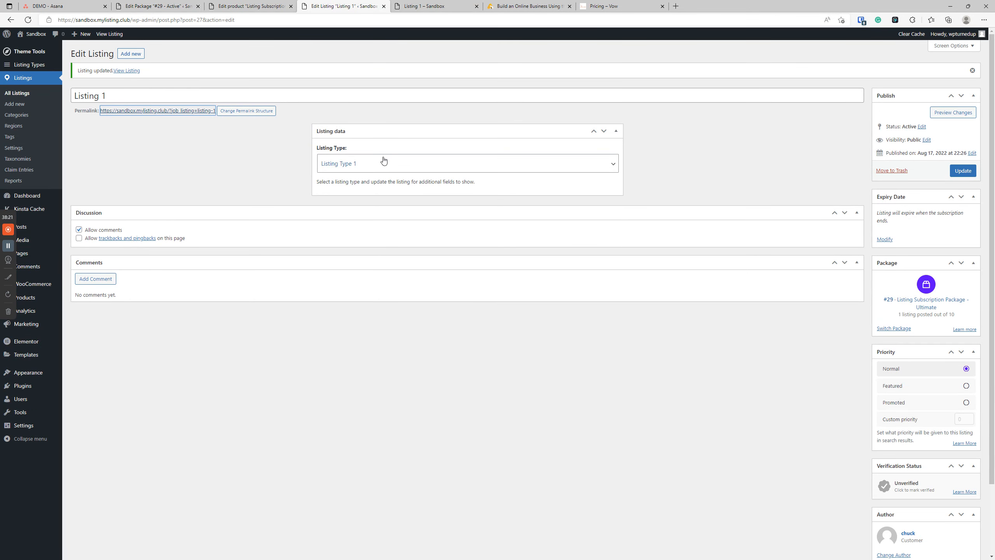
{"action": "left_click", "coordinate": [255, 6]}
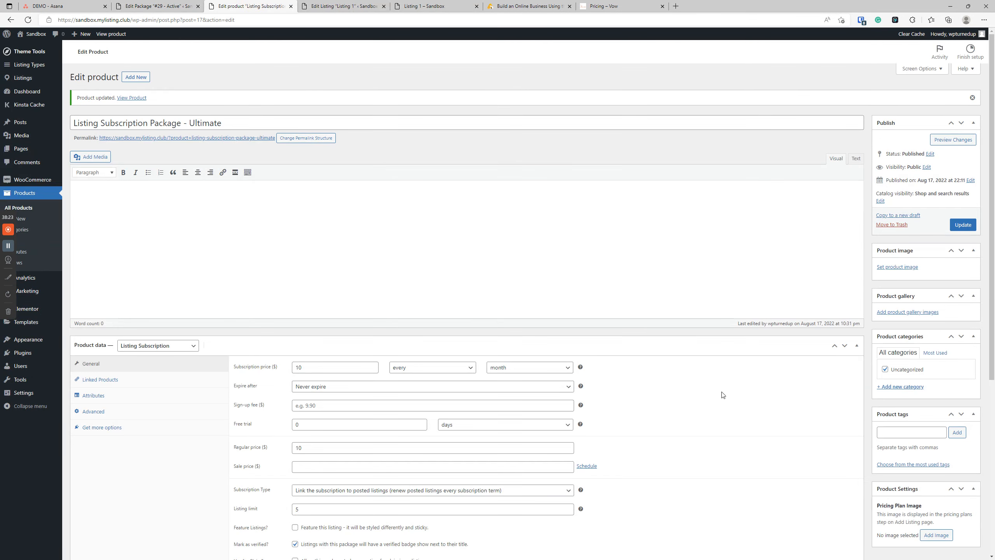
{"action": "scroll", "coordinate": [261, 416], "scroll_direction": "down", "scroll_amount": 4}
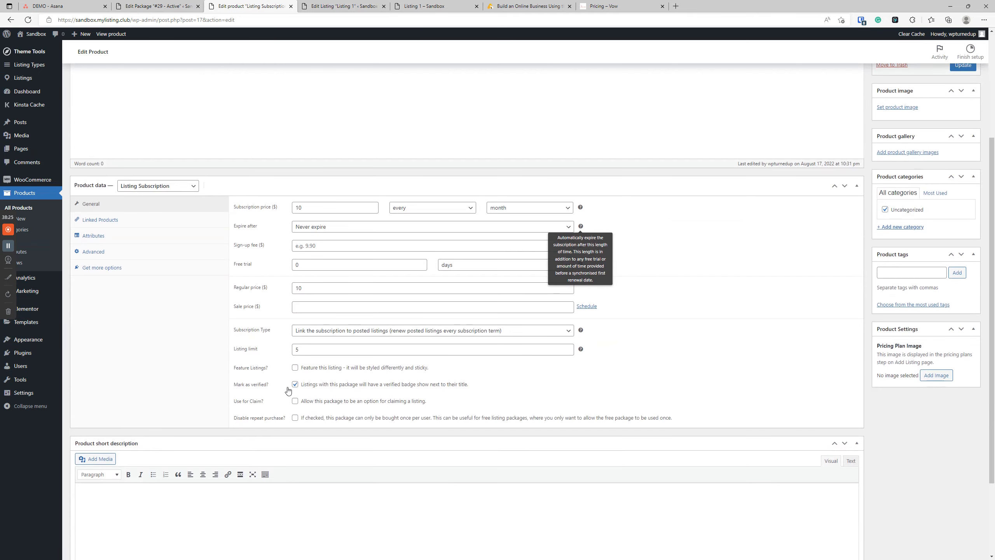
{"action": "left_click", "coordinate": [295, 384]}
{"action": "scroll", "coordinate": [970, 144], "scroll_direction": "up", "scroll_amount": 2}
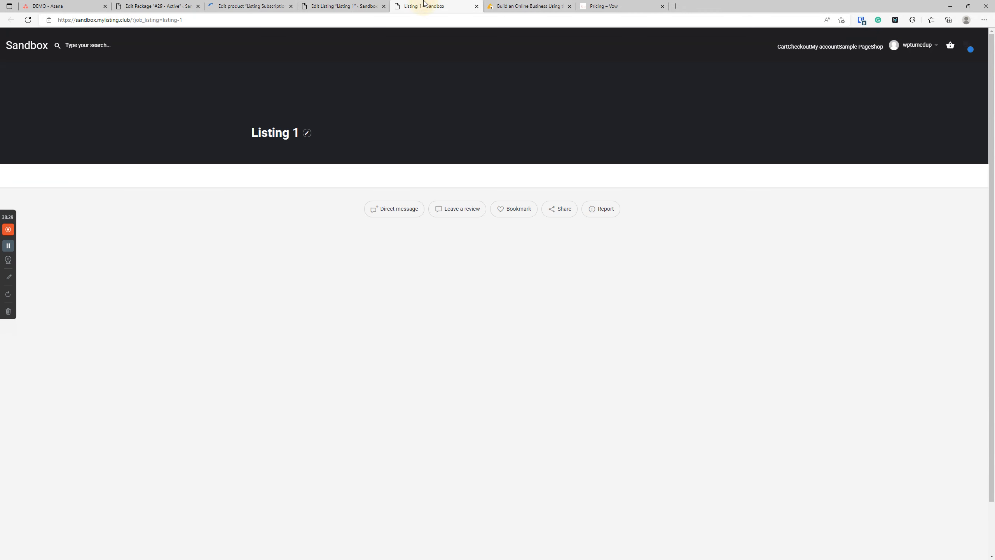
{"action": "left_click", "coordinate": [428, 6]}
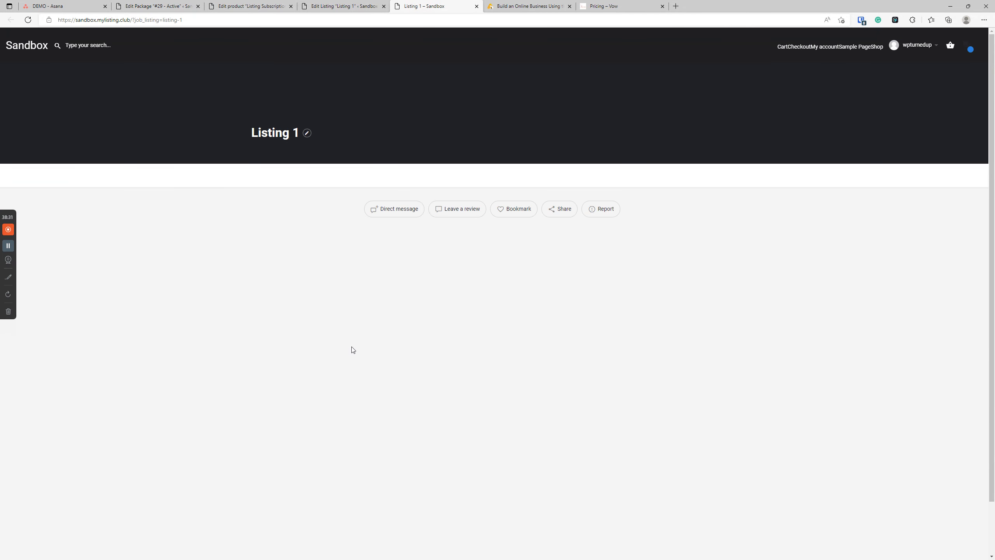
{"action": "left_click", "coordinate": [336, 268]}
{"action": "left_click", "coordinate": [326, 266]}
{"action": "left_click", "coordinate": [161, 6]}
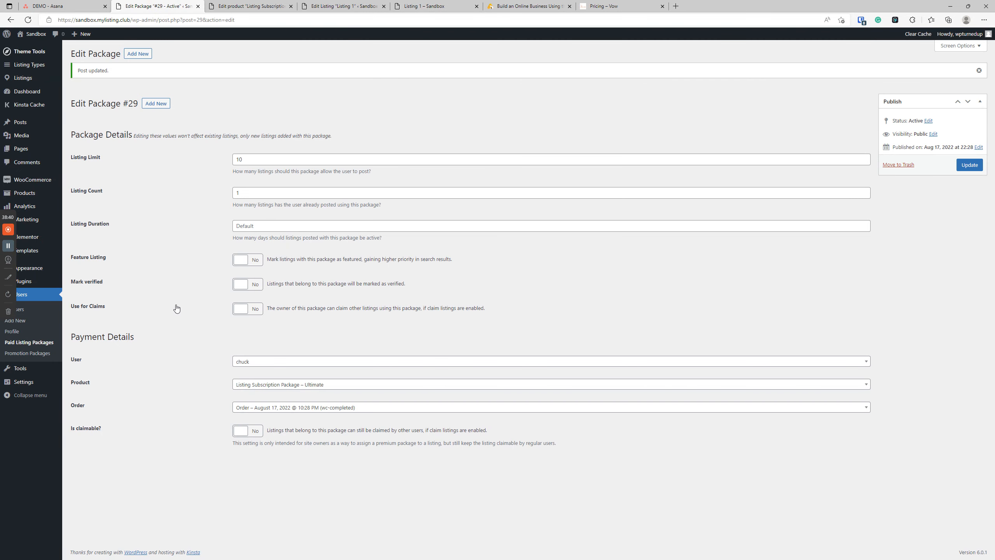
Step: Open the WooCommerce orders list in a new tab and view order #28
{"action": "mouse_move", "coordinate": [32, 184]}
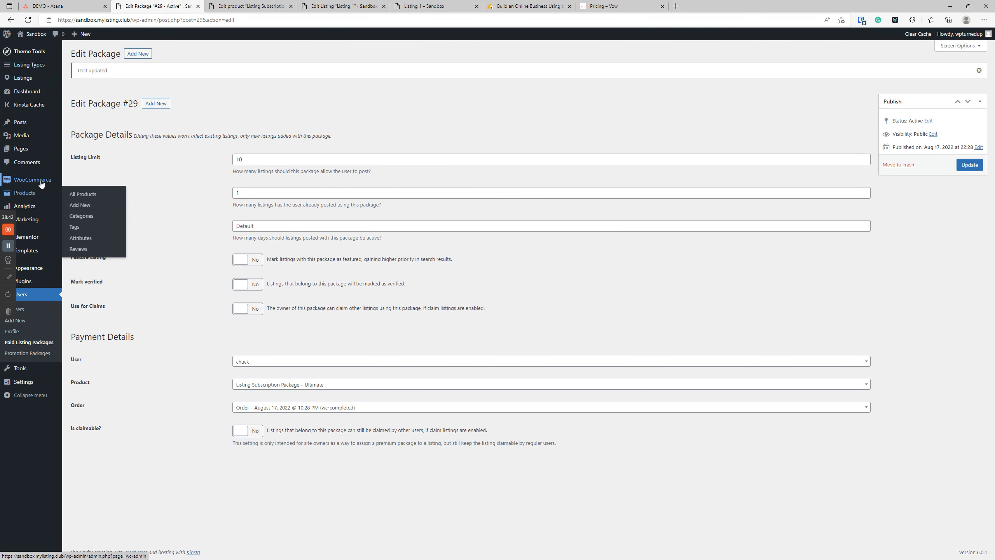
{"action": "right_click", "coordinate": [84, 189]}
{"action": "left_click", "coordinate": [102, 193]}
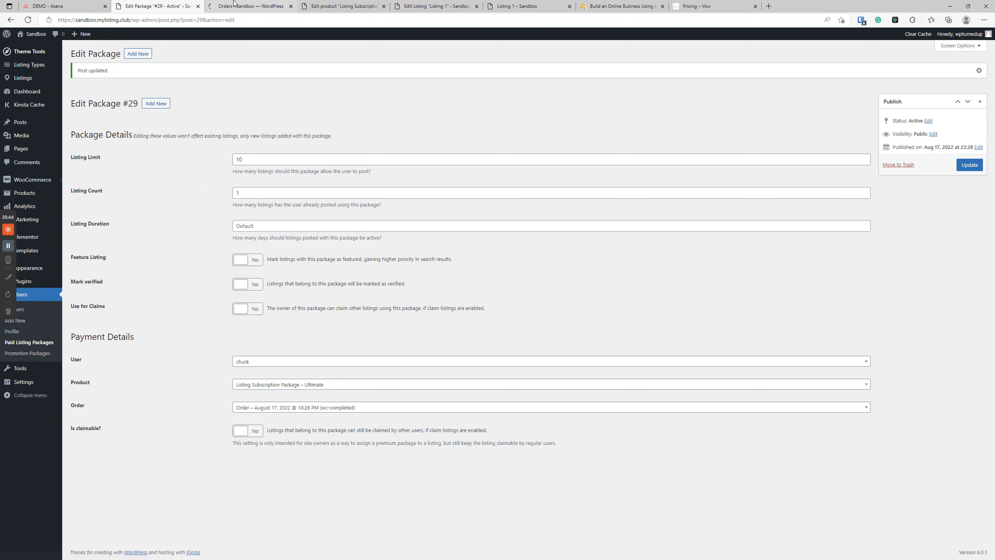
{"action": "left_click", "coordinate": [258, 7]}
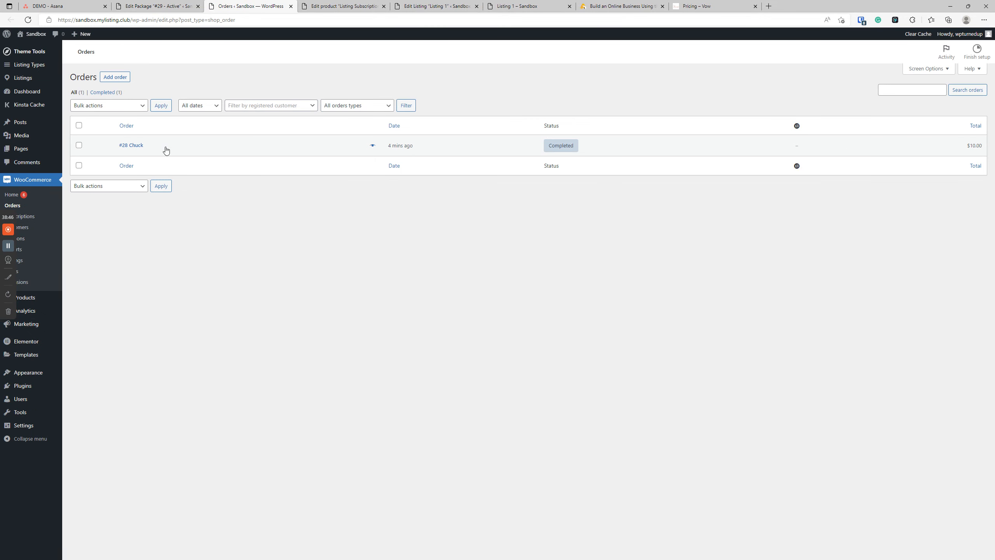
{"action": "left_click", "coordinate": [140, 142]}
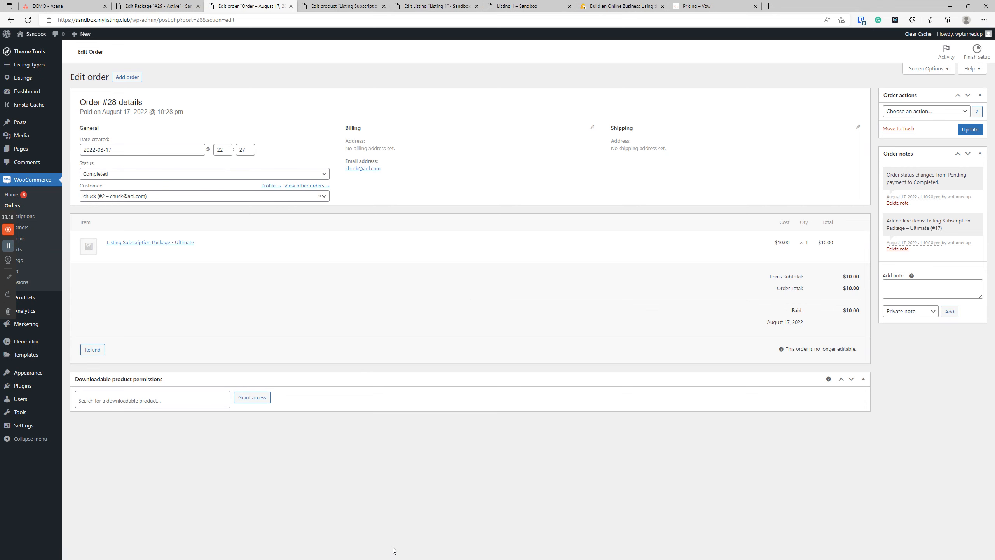
Step: Set Listing 1's Verification Status to verified, update, and reload its public page to see the badge
{"action": "left_click", "coordinate": [332, 4]}
{"action": "left_click", "coordinate": [434, 5]}
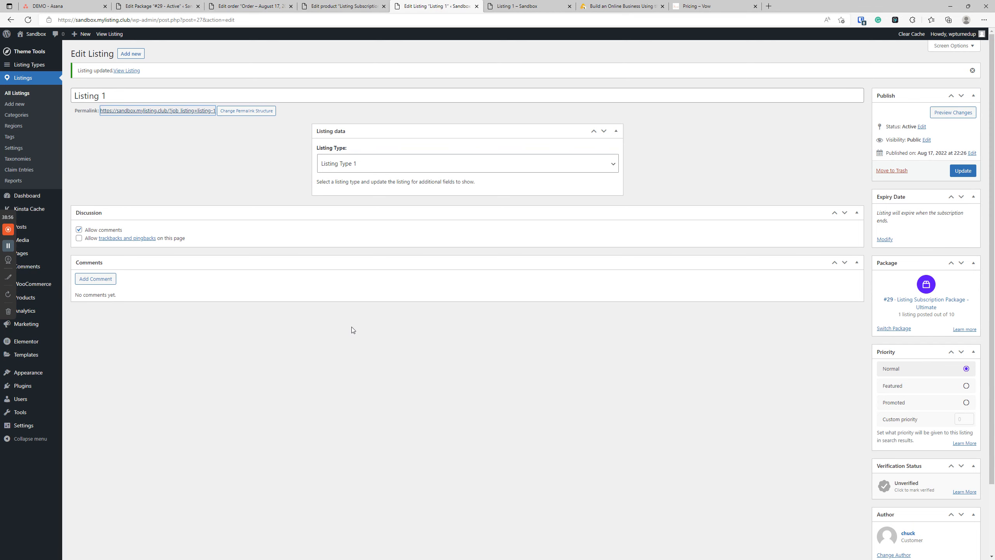
{"action": "scroll", "coordinate": [351, 327], "scroll_direction": "down", "scroll_amount": 2}
{"action": "left_click", "coordinate": [887, 408]}
{"action": "left_click", "coordinate": [953, 92]}
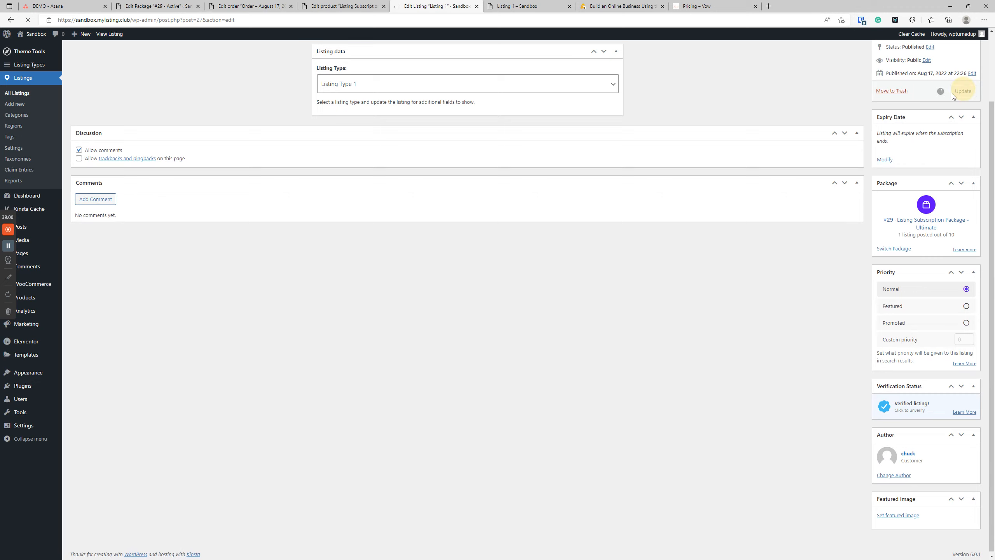
{"action": "key", "text": "ctrl+Tab"}
{"action": "left_click", "coordinate": [28, 19]}
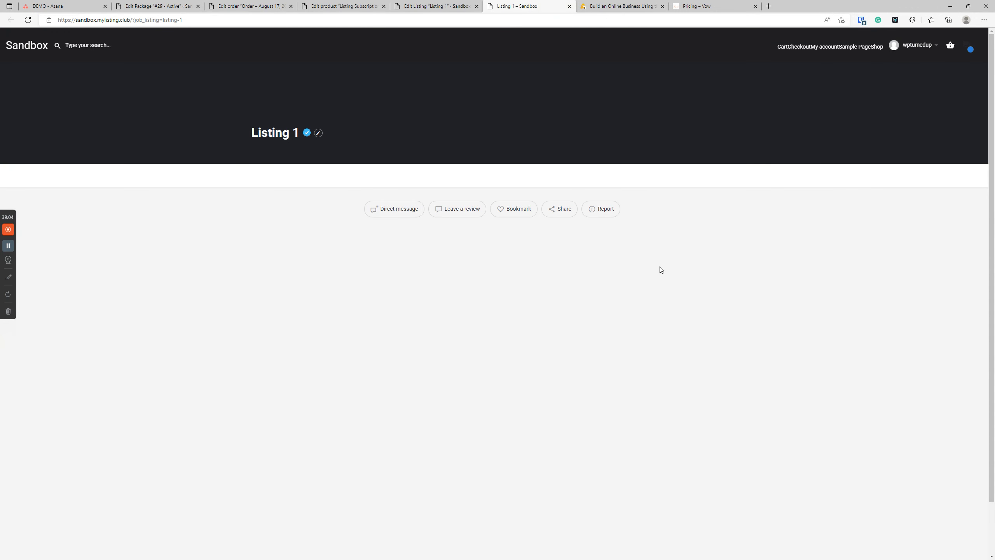
{"action": "mouse_move", "coordinate": [308, 130]}
Step: Mark Listing 1 as unverified, save it, and reload the front-end listing page to check the badge
{"action": "left_click", "coordinate": [340, 6]}
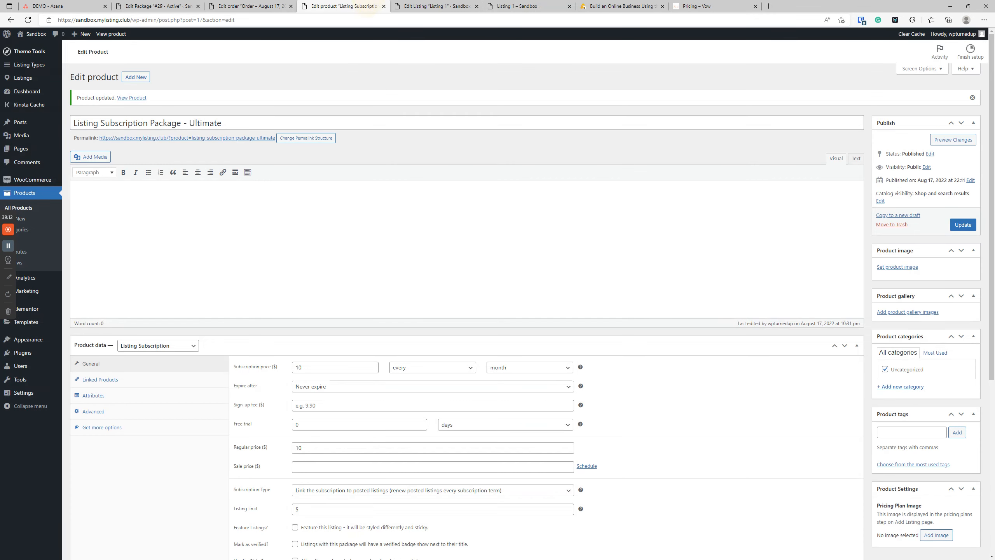
{"action": "left_click", "coordinate": [437, 6]}
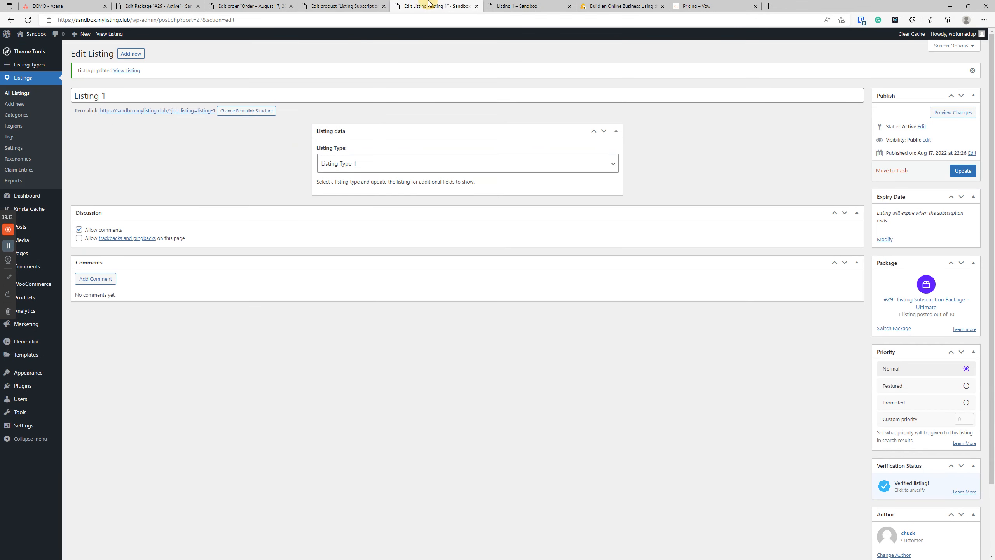
{"action": "left_click", "coordinate": [897, 487]}
{"action": "left_click", "coordinate": [955, 171]}
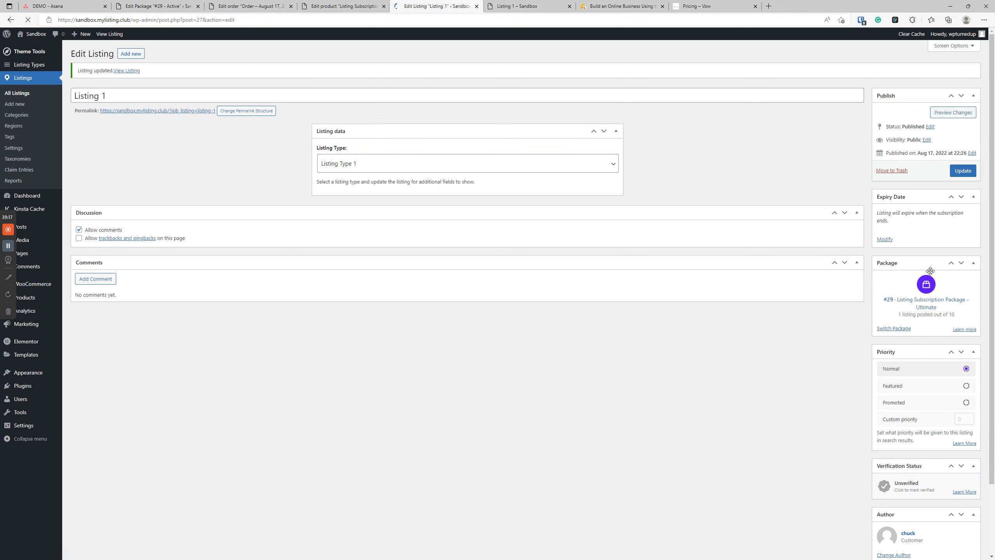
{"action": "scroll", "coordinate": [900, 551], "scroll_direction": "down", "scroll_amount": 2}
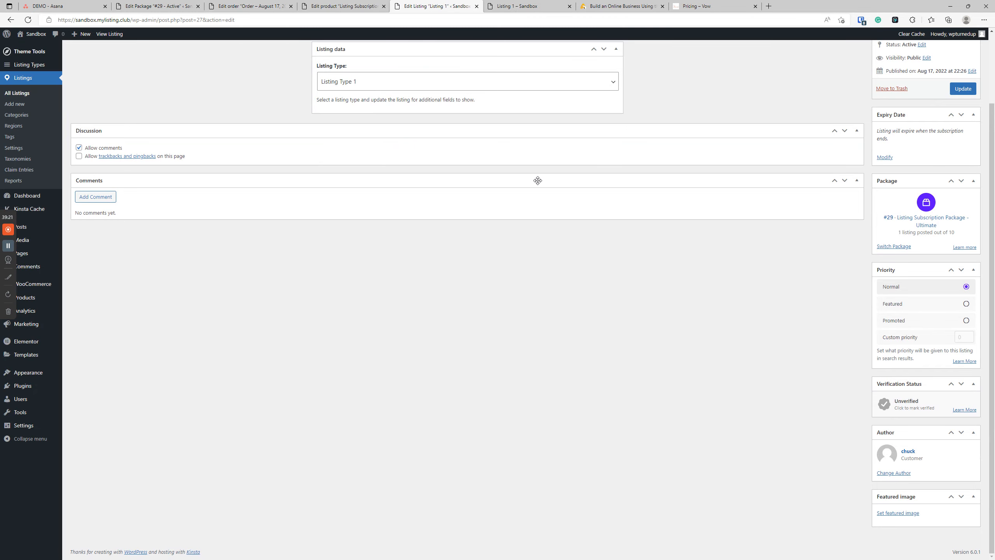
{"action": "left_click", "coordinate": [525, 6]}
{"action": "left_click", "coordinate": [28, 19]}
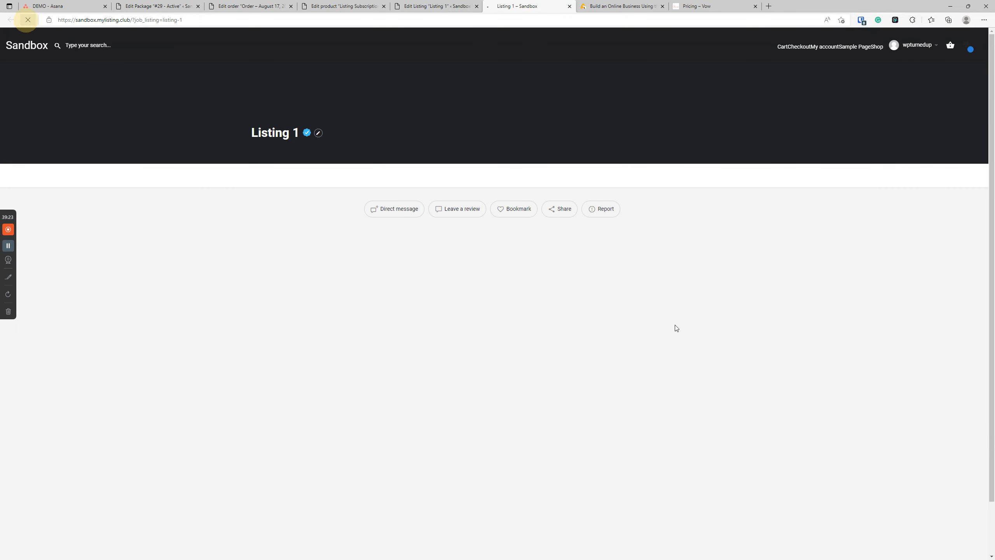
Step: Close the order #28 page, then turn on Mark as verified for the subscription product and save it
{"action": "left_click", "coordinate": [230, 4]}
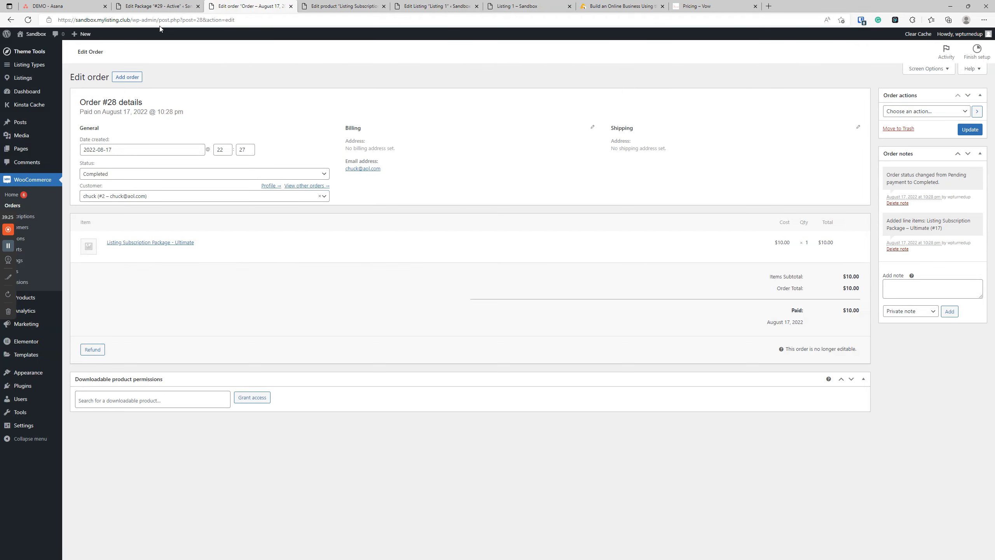
{"action": "left_click", "coordinate": [290, 6]}
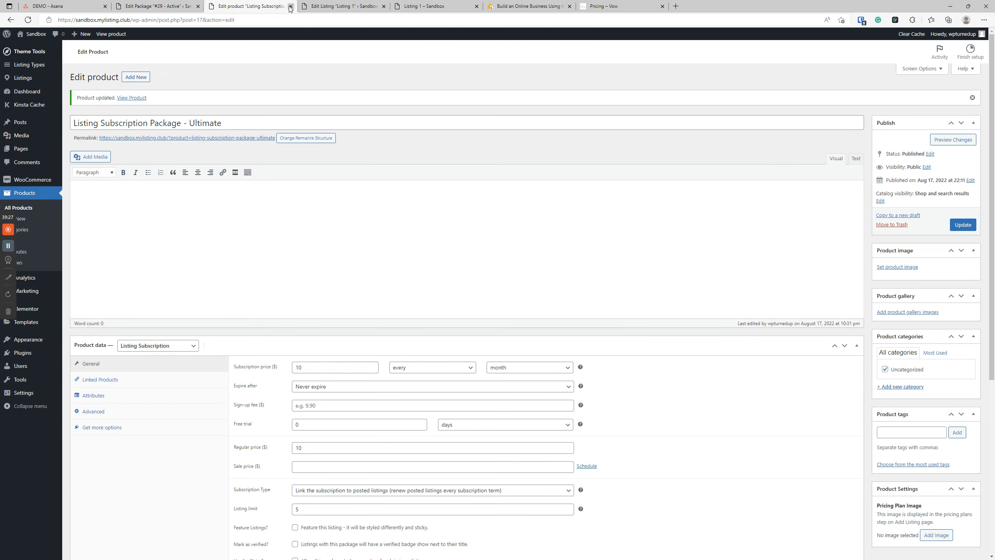
{"action": "scroll", "coordinate": [339, 369], "scroll_direction": "down", "scroll_amount": 6}
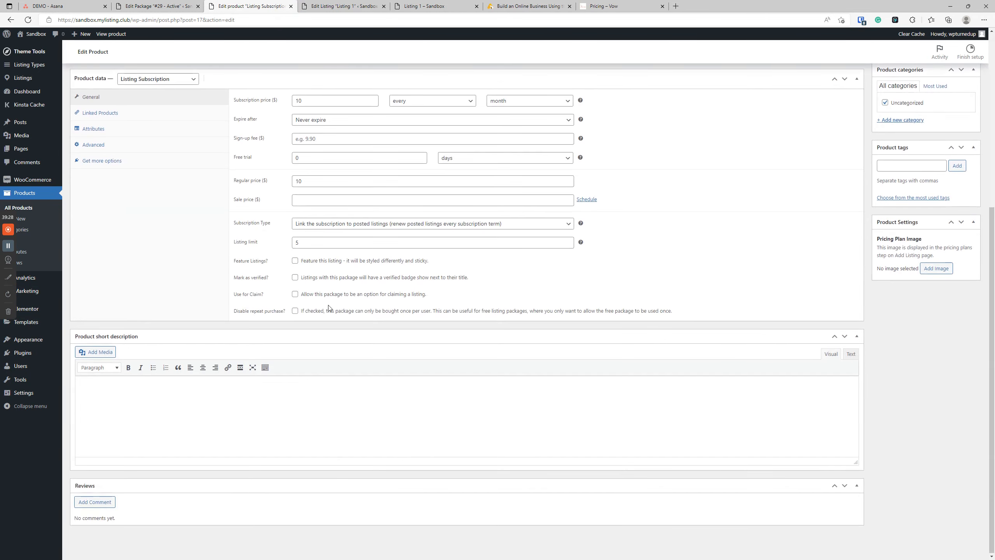
{"action": "left_click", "coordinate": [295, 277]}
{"action": "scroll", "coordinate": [301, 281], "scroll_direction": "up", "scroll_amount": 6}
{"action": "left_click", "coordinate": [962, 225]}
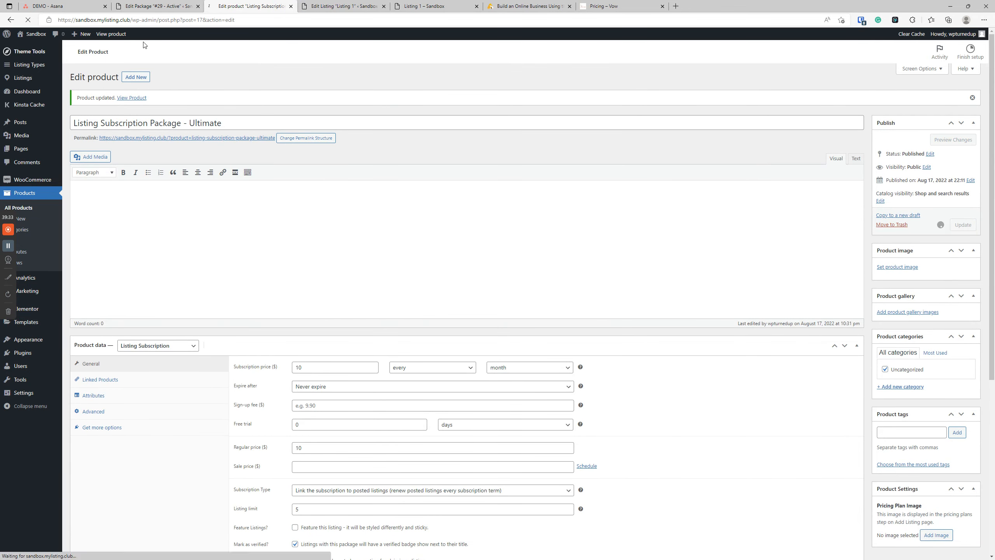
Step: Turn on Mark verified for package #29, save, and reload the front-end listing to check the badge
{"action": "left_click", "coordinate": [150, 4]}
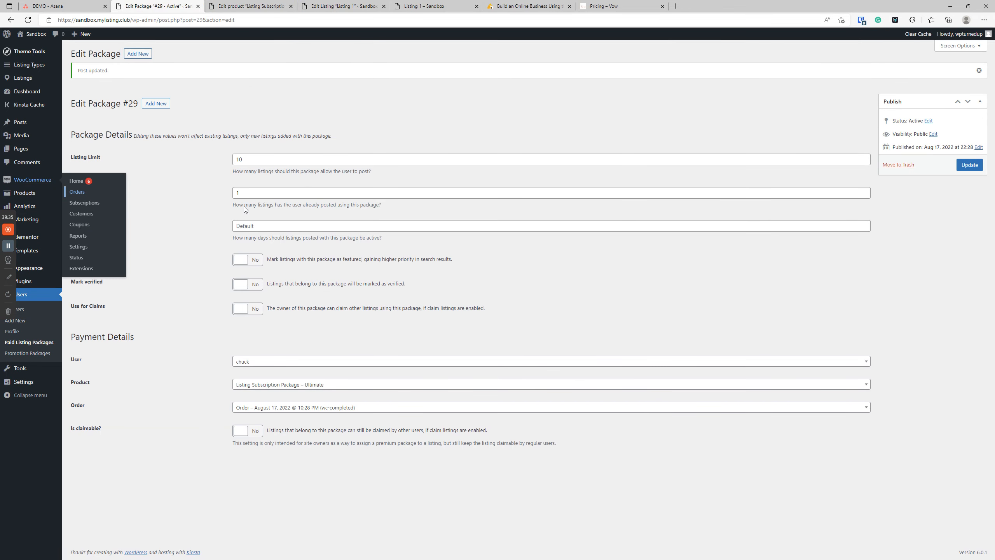
{"action": "left_click", "coordinate": [249, 284]}
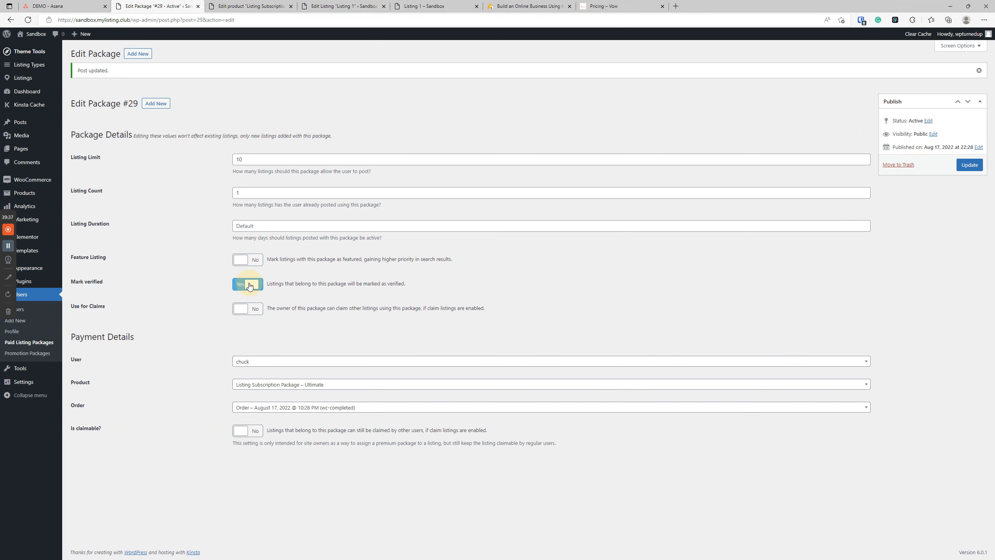
{"action": "left_click", "coordinate": [969, 165]}
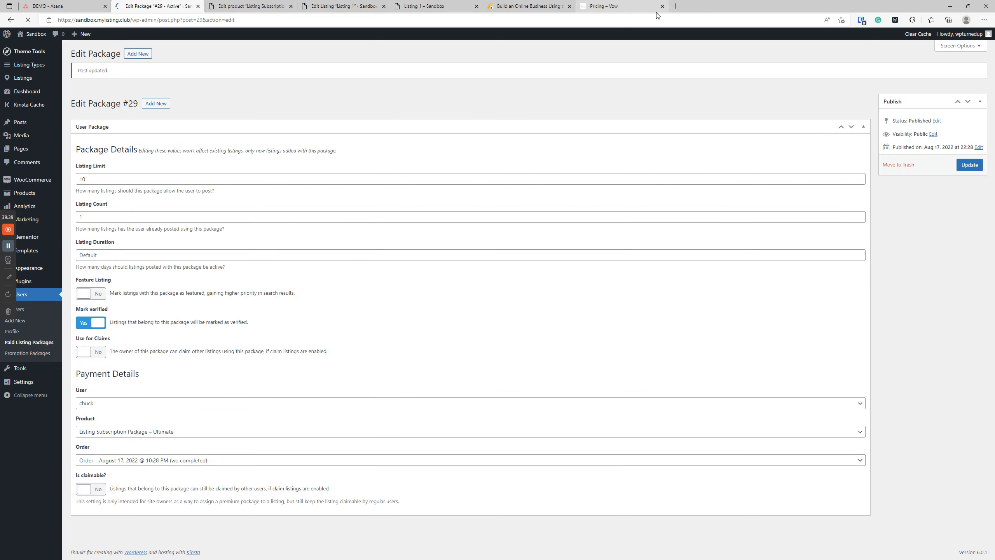
{"action": "left_click", "coordinate": [429, 5]}
{"action": "left_click", "coordinate": [238, 254]}
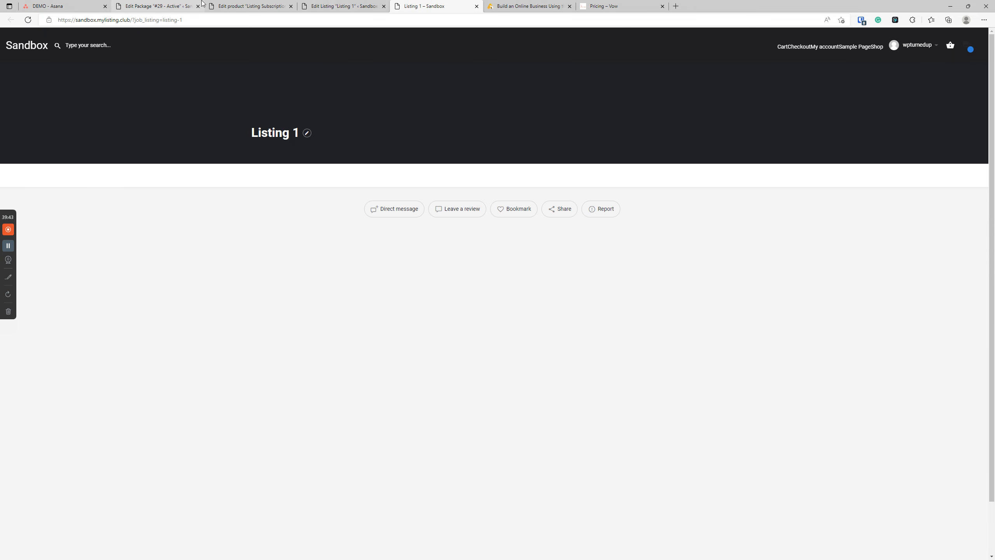
Step: Turn Mark verified off again on package #29 and the subscription product, saving both
{"action": "left_click", "coordinate": [186, 5]}
{"action": "left_click", "coordinate": [240, 284]}
{"action": "left_click", "coordinate": [966, 164]}
{"action": "left_click", "coordinate": [249, 6]}
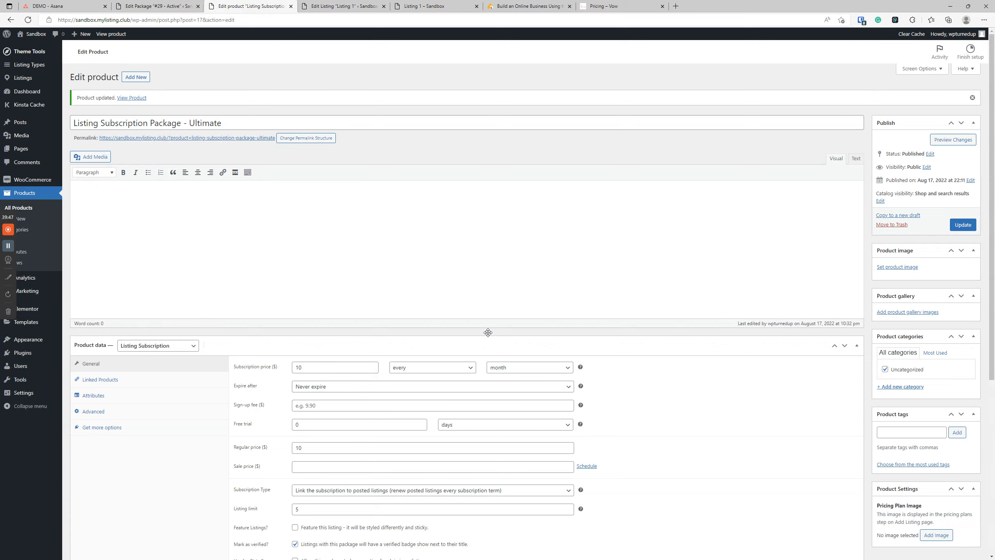
{"action": "scroll", "coordinate": [488, 332], "scroll_direction": "down", "scroll_amount": 6}
{"action": "left_click", "coordinate": [295, 283]}
{"action": "scroll", "coordinate": [675, 311], "scroll_direction": "up", "scroll_amount": 6}
{"action": "left_click", "coordinate": [962, 224]}
Step: Mark Listing 1 as verified again, save, and reload the front-end page to confirm the badge
{"action": "left_click", "coordinate": [345, 6]}
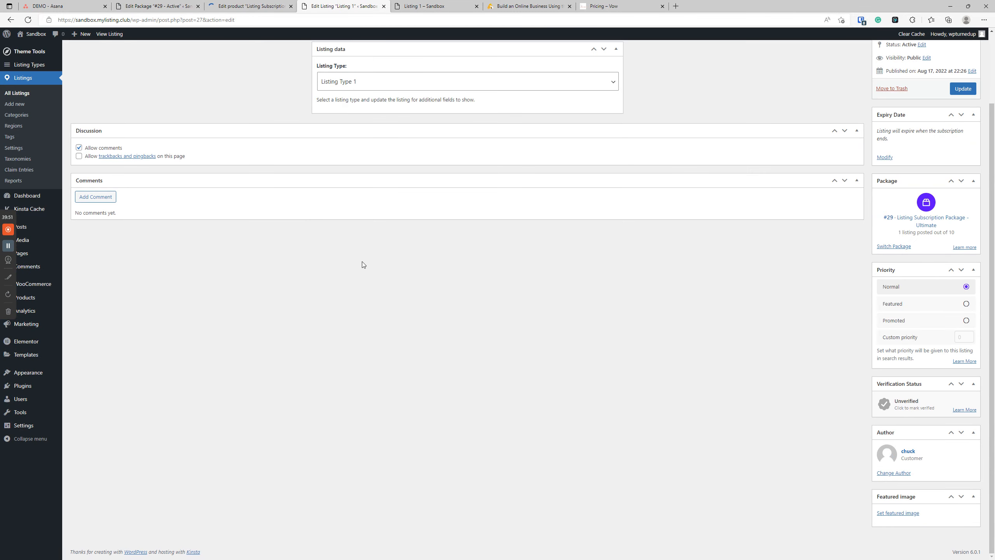
{"action": "left_click", "coordinate": [904, 404]}
{"action": "left_click", "coordinate": [962, 89]}
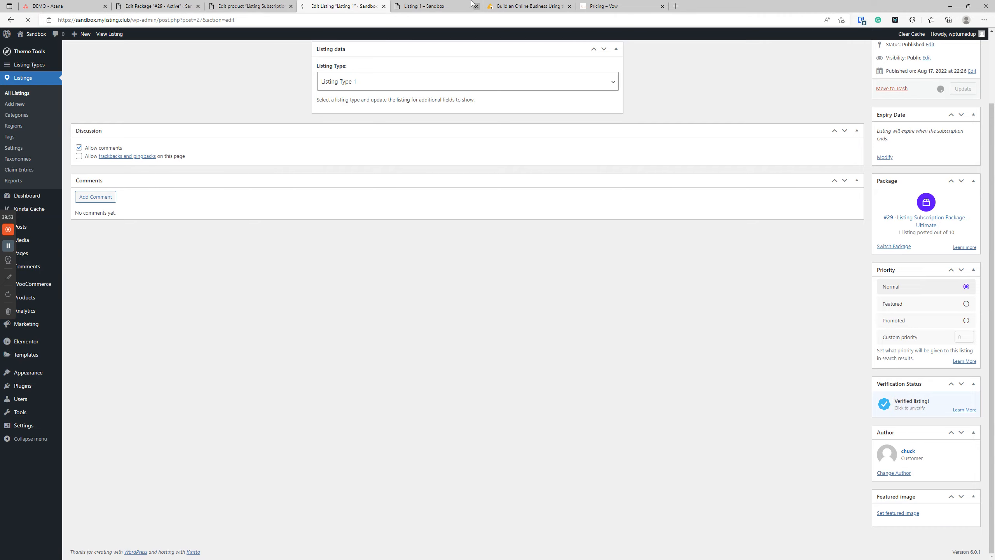
{"action": "left_click", "coordinate": [429, 7]}
{"action": "left_click", "coordinate": [252, 357]}
{"action": "left_click", "coordinate": [28, 19]}
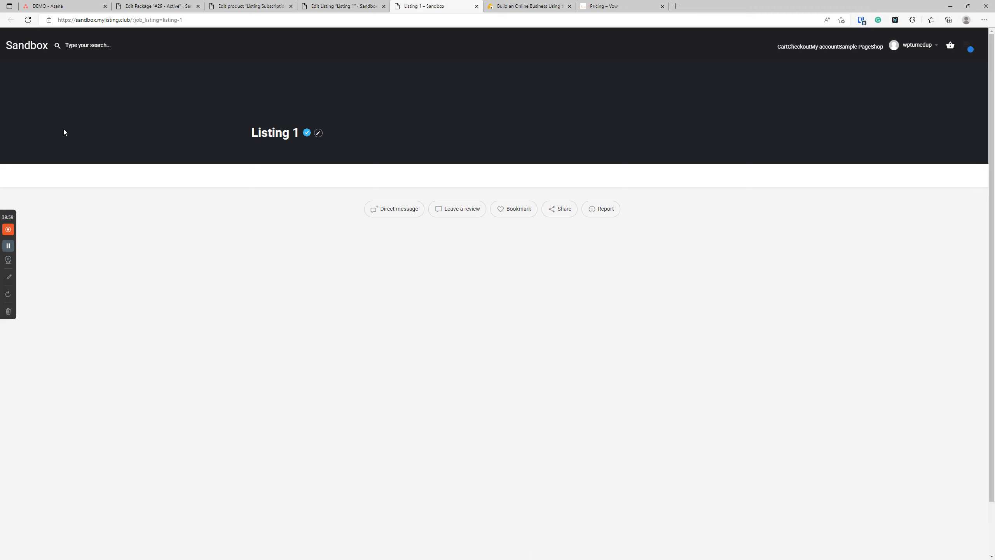
{"action": "left_click", "coordinate": [198, 268]}
Step: Return to the Edit Package #29 page
{"action": "left_click", "coordinate": [368, 4]}
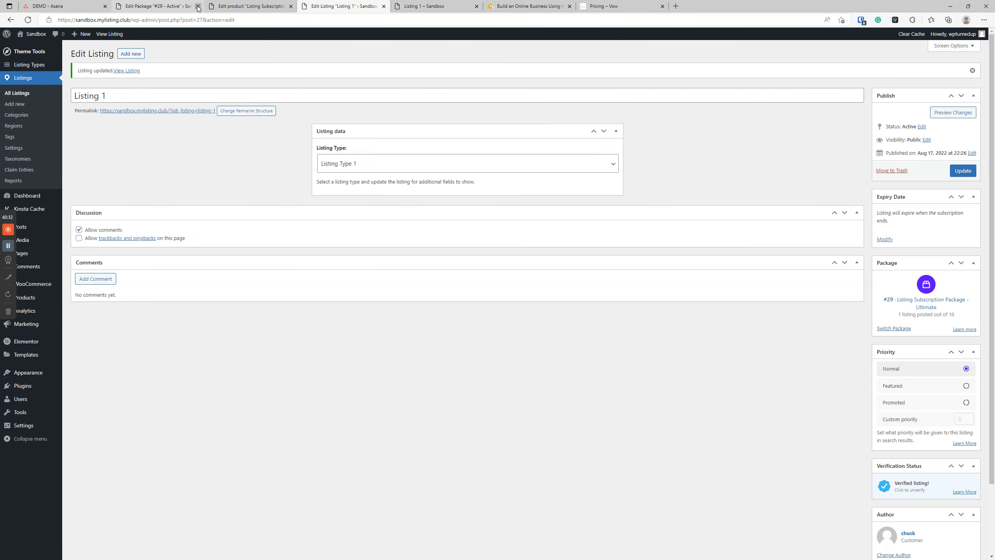
{"action": "left_click", "coordinate": [251, 6]}
{"action": "left_click", "coordinate": [157, 5]}
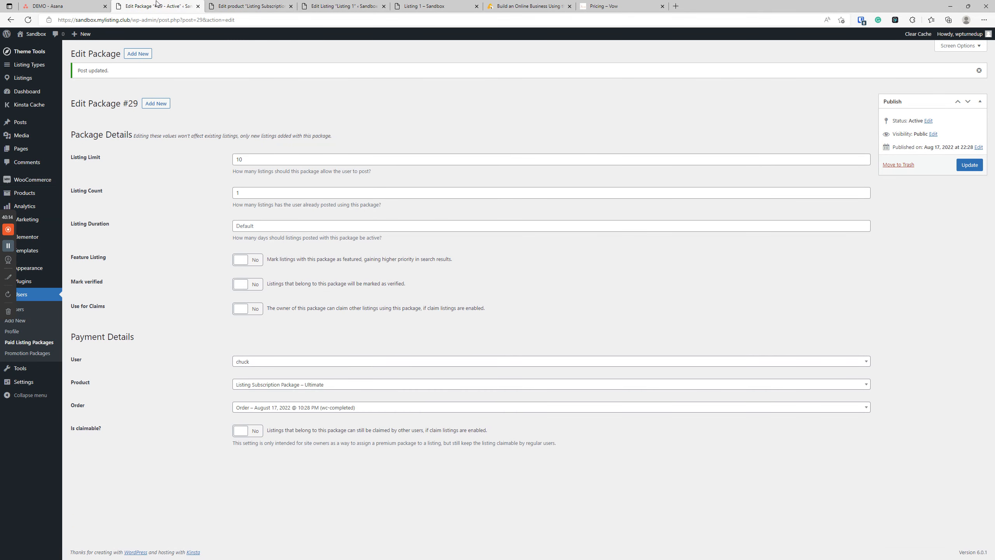